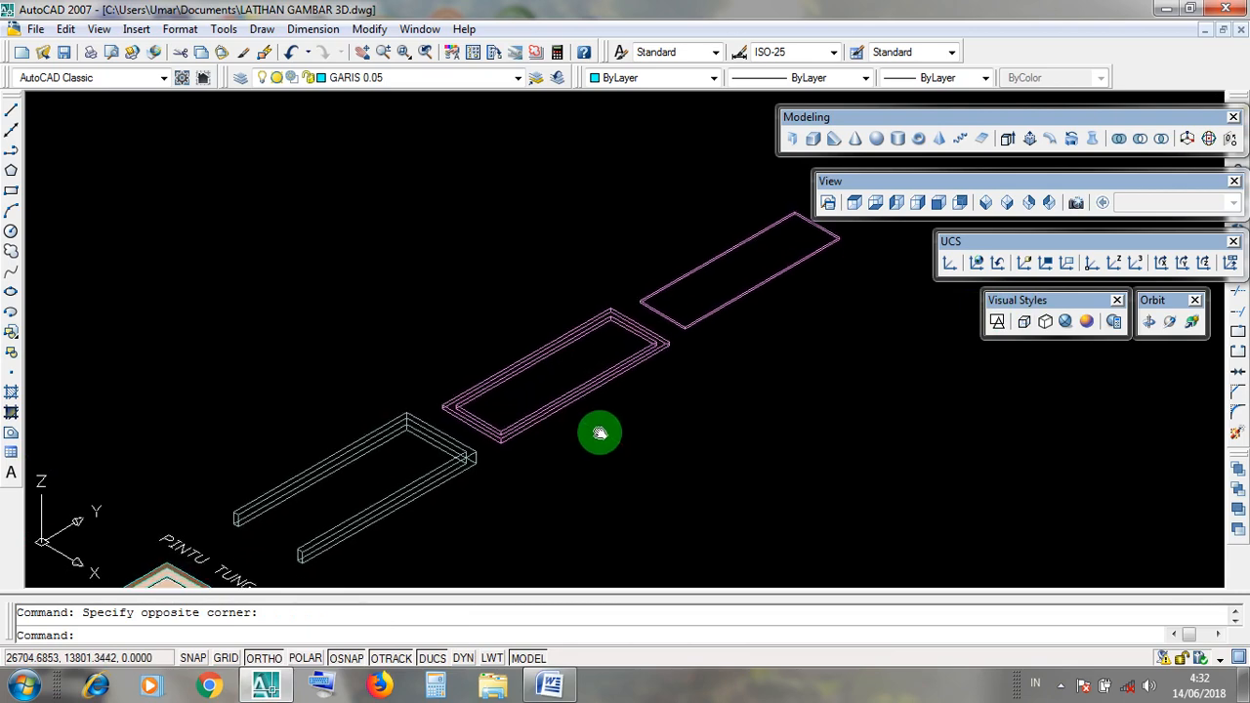
Display the model in the Realistic visual style, highlight the door panel, leaf frame and jamb in turn, and clear the selection
{"action": "left_click_drag", "start_coordinate": [1011, 300], "coordinate": [1016, 305]}
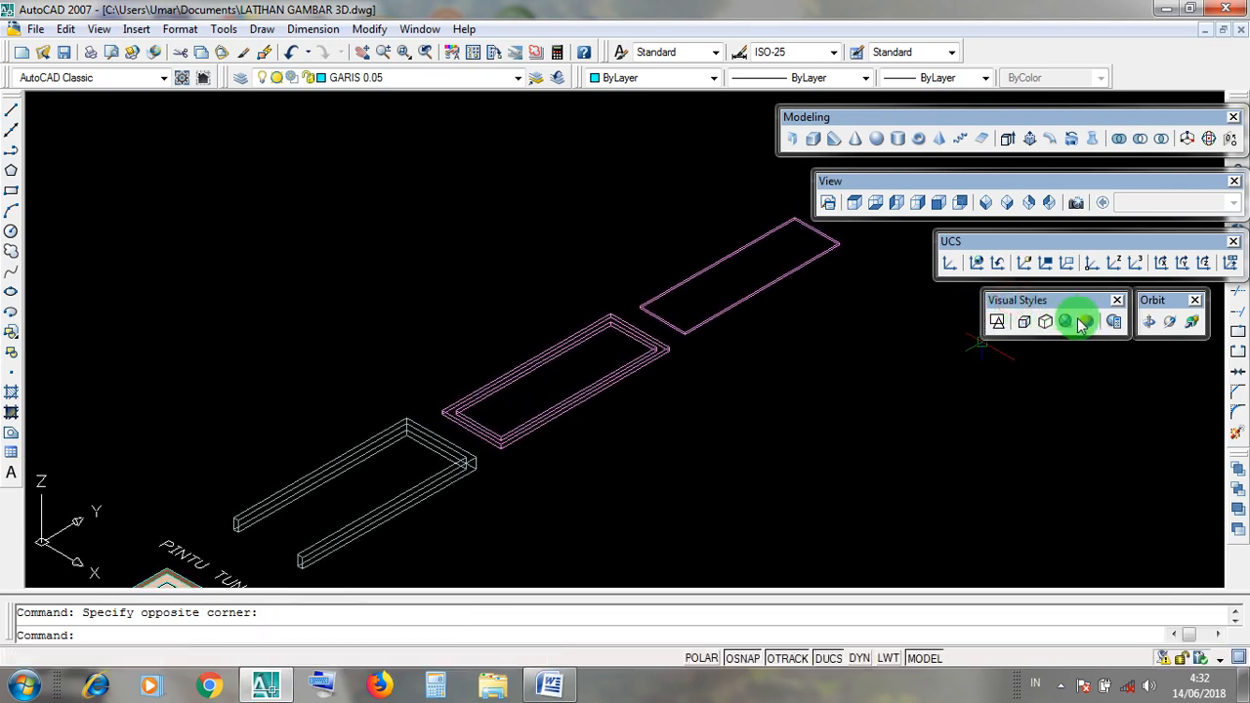
{"action": "left_click", "coordinate": [1066, 323]}
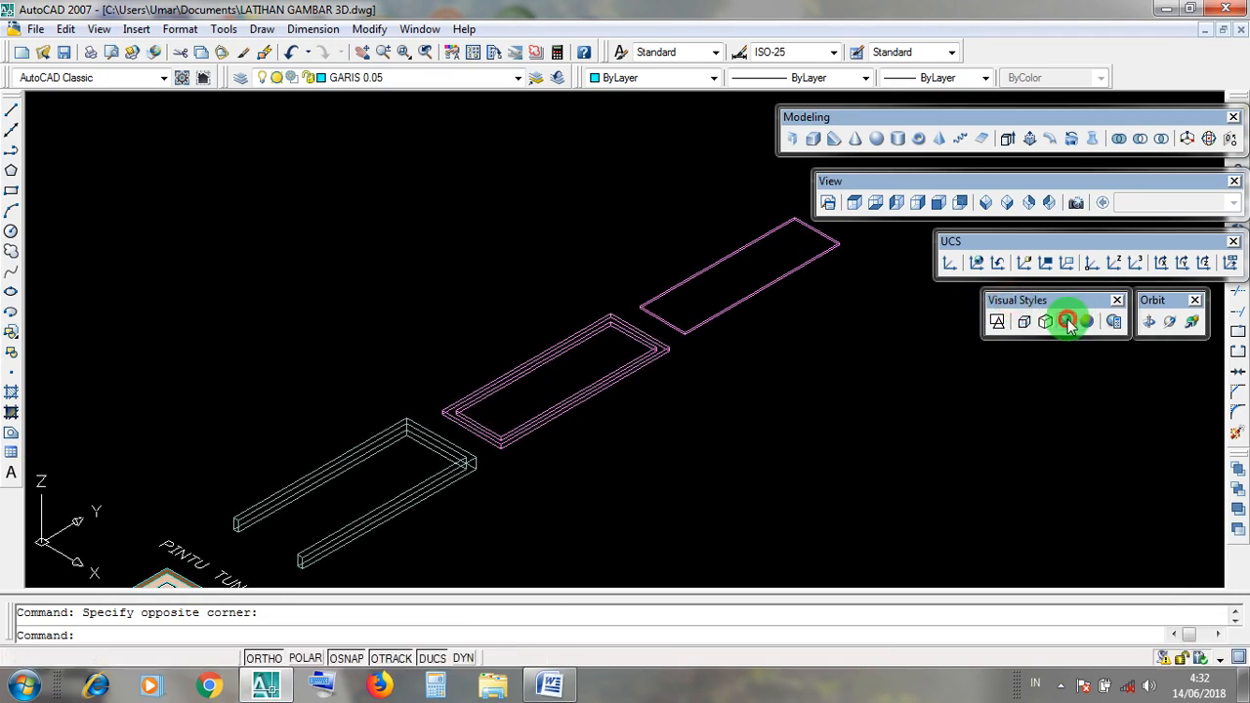
{"action": "middle_click_drag", "start_coordinate": [711, 448], "coordinate": [734, 466]}
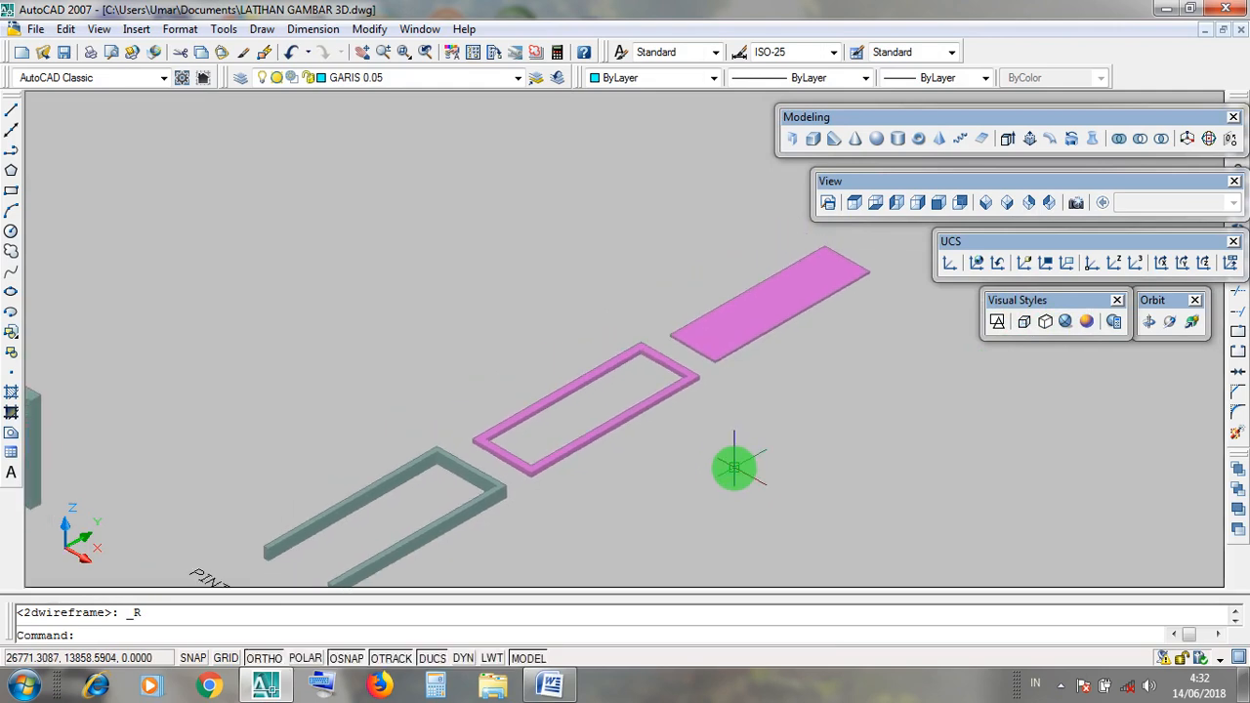
{"action": "left_click", "coordinate": [733, 347]}
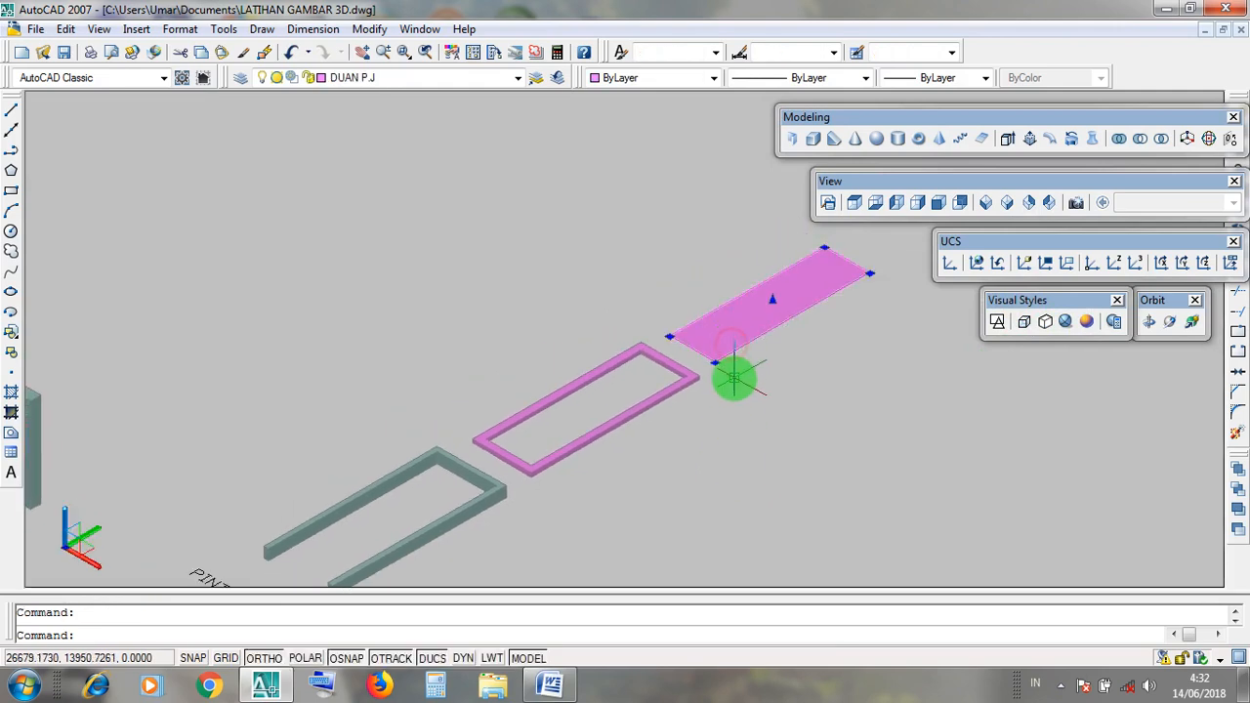
{"action": "scroll", "coordinate": [601, 400], "scroll_direction": "up", "scroll_amount": 3}
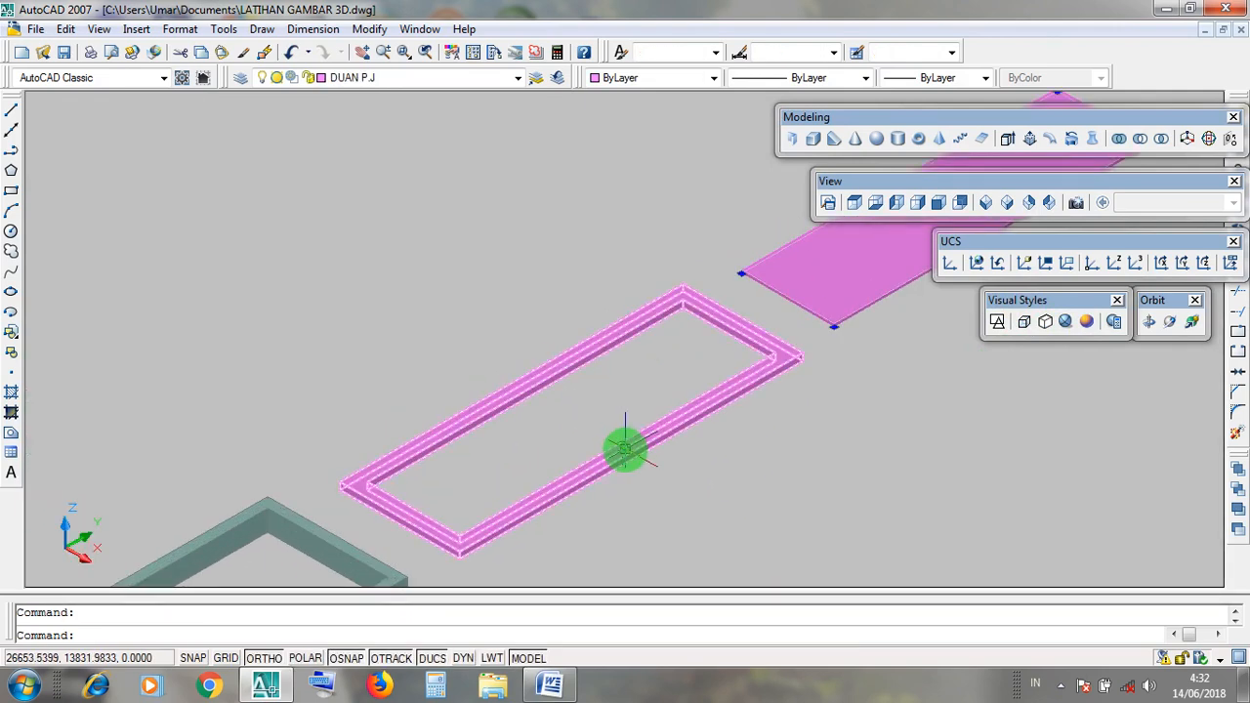
{"action": "scroll", "coordinate": [686, 465], "scroll_direction": "down", "scroll_amount": 2}
{"action": "middle_click_drag", "start_coordinate": [635, 502], "coordinate": [714, 382]}
{"action": "left_click", "coordinate": [495, 477]}
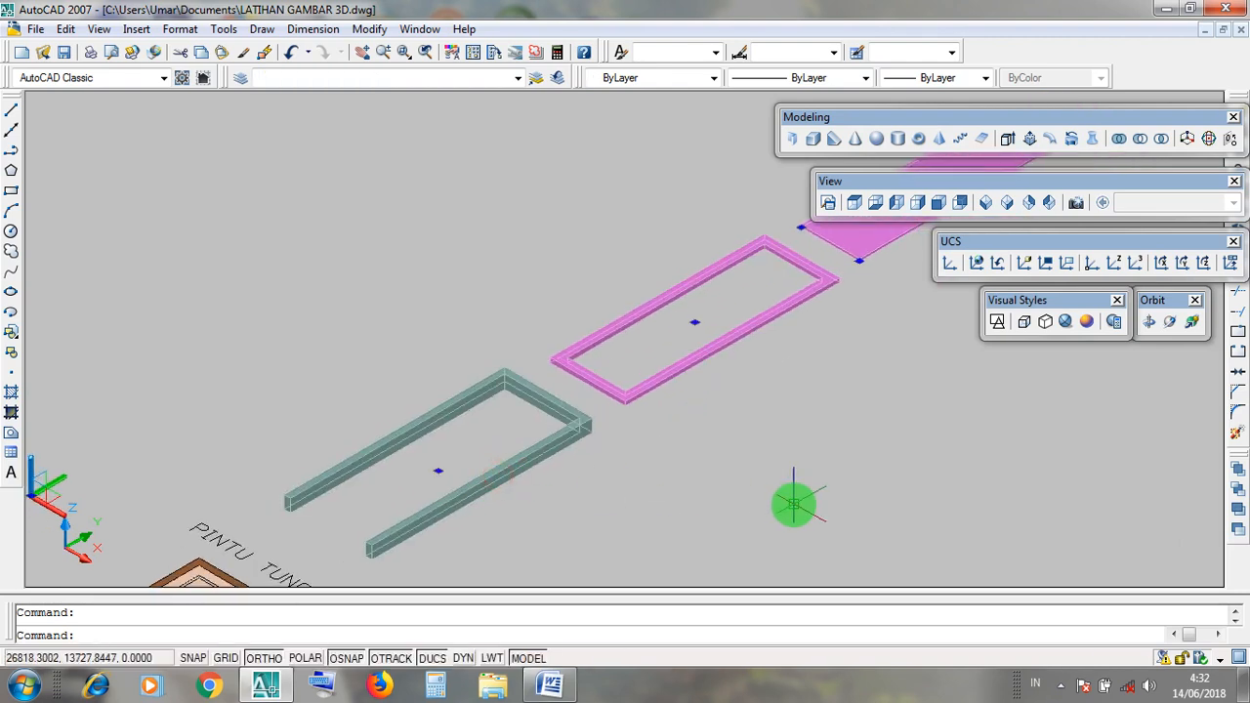
{"action": "key", "text": "Escape"}
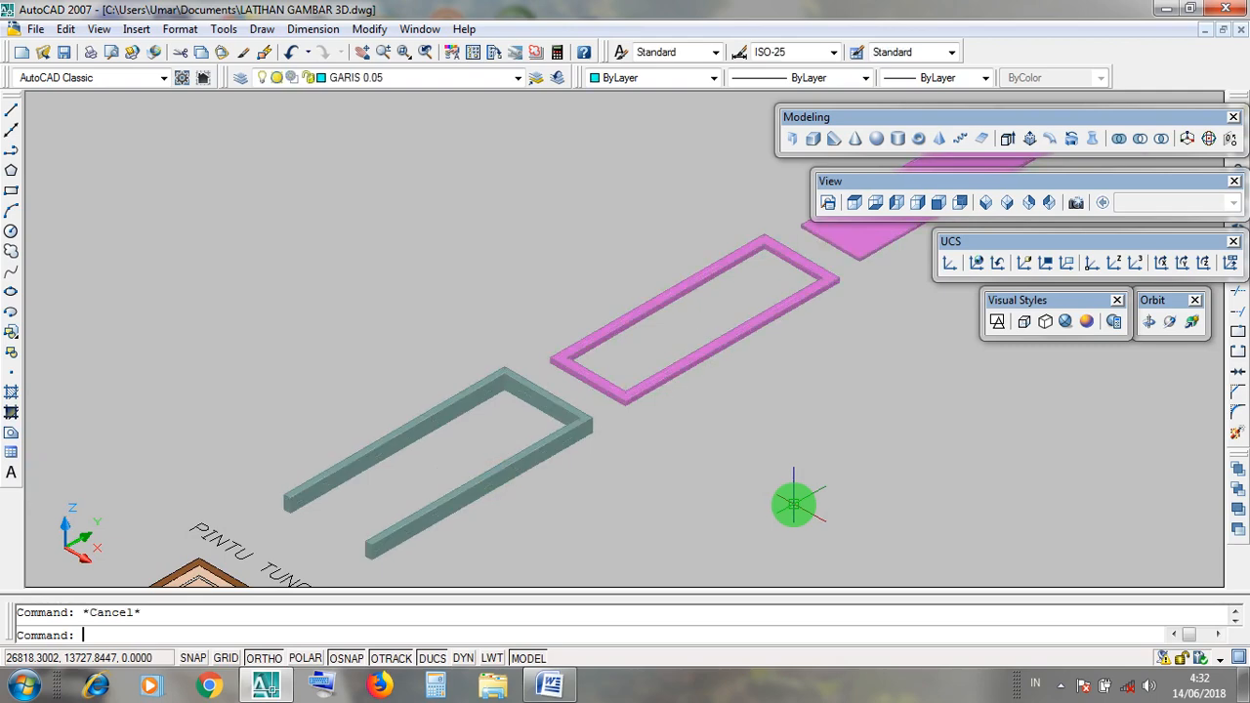
Return the display to 2D Wireframe and switch to the drawing BELAJAR 3D 1.dwg
{"action": "left_click", "coordinate": [1016, 302]}
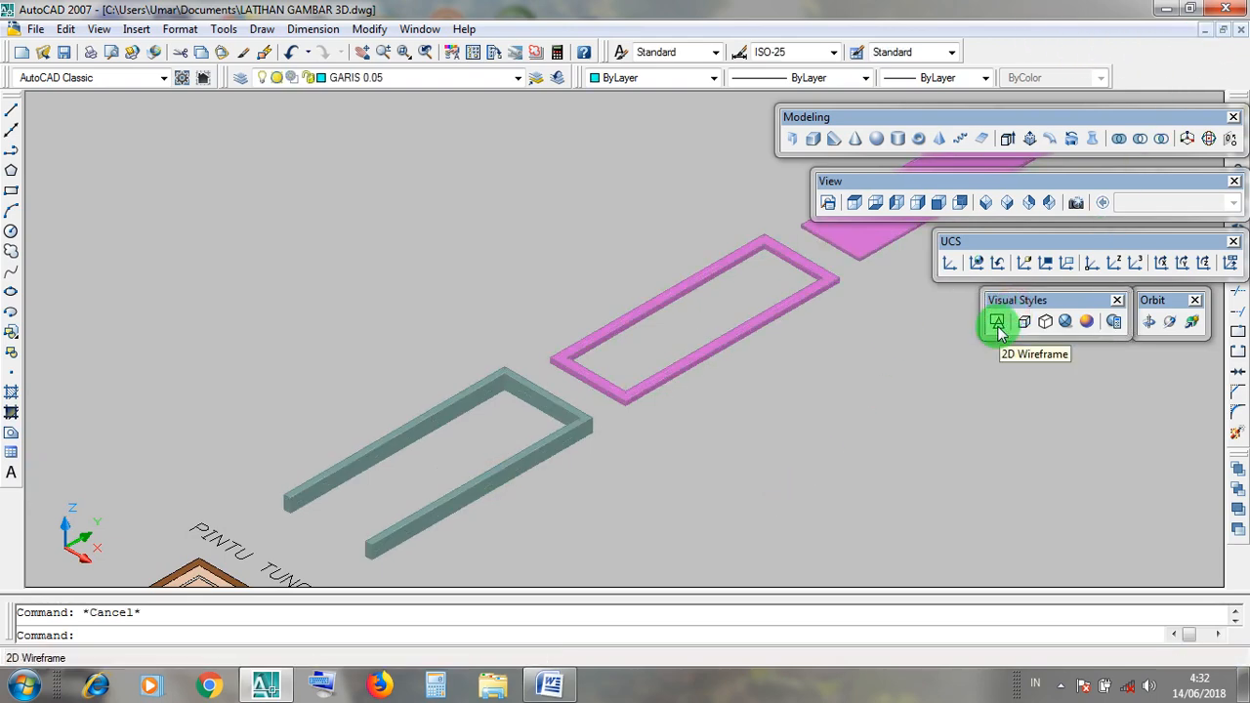
{"action": "left_click", "coordinate": [997, 323]}
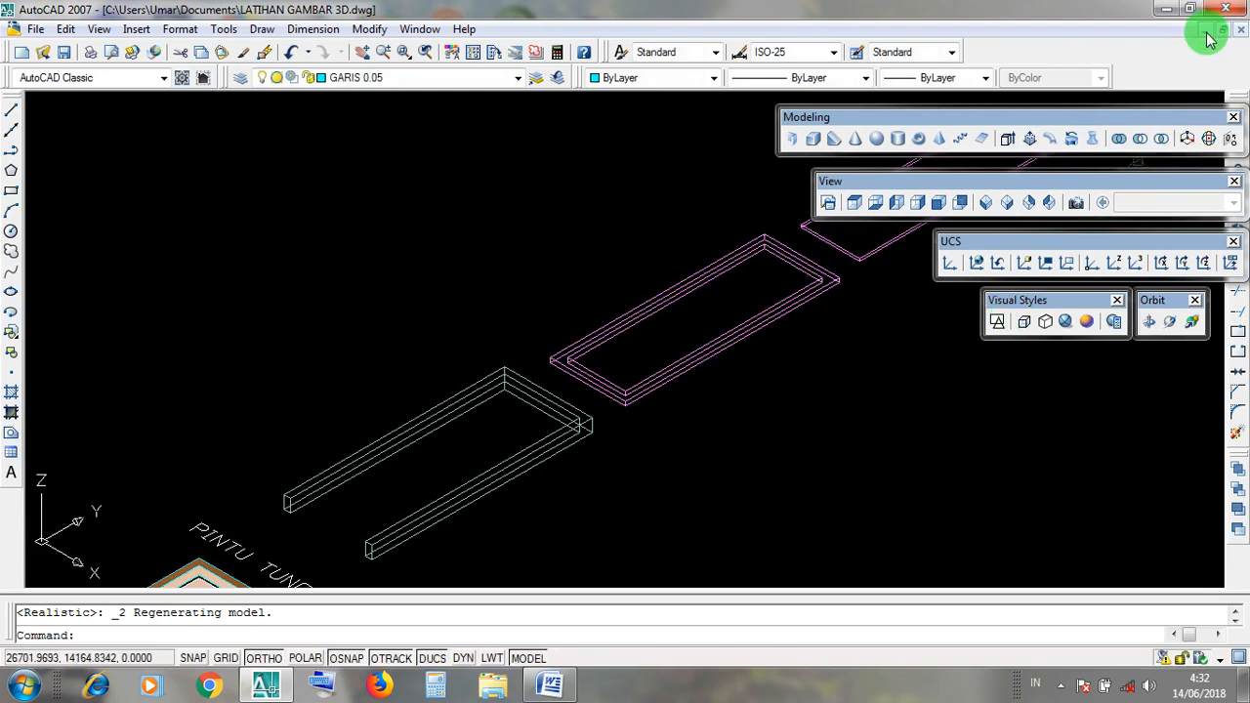
{"action": "left_click", "coordinate": [1205, 33]}
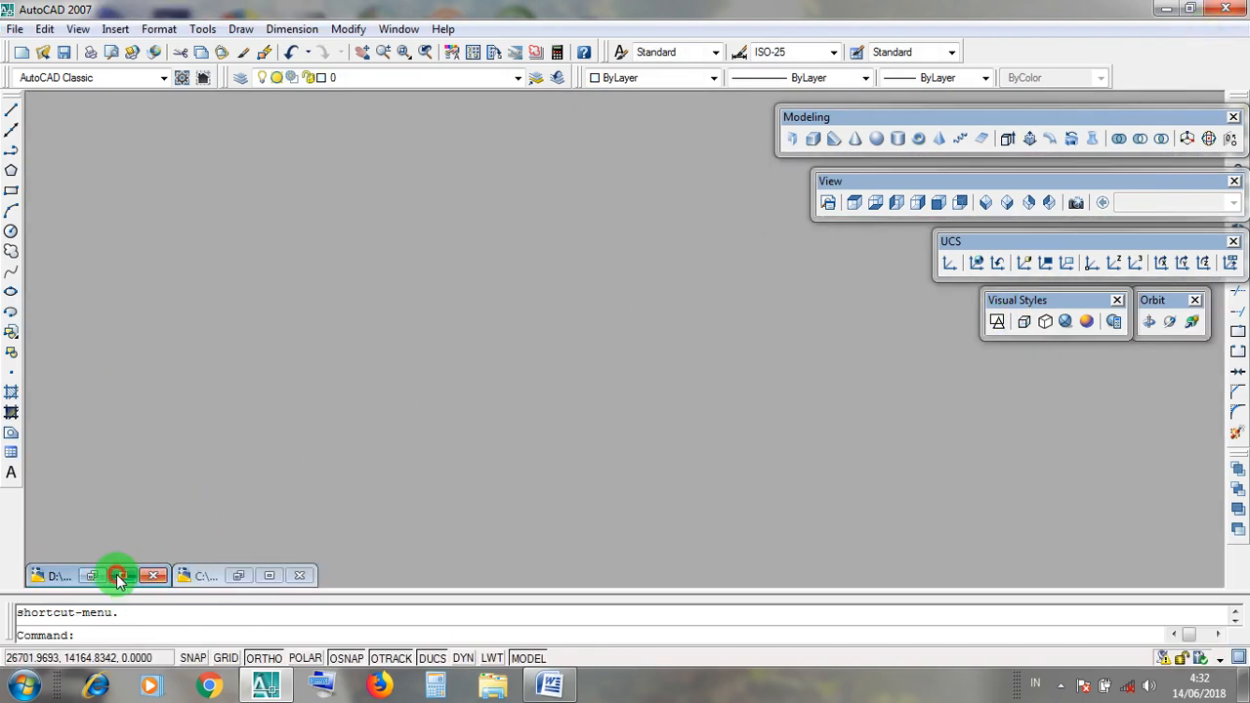
{"action": "left_click", "coordinate": [118, 576]}
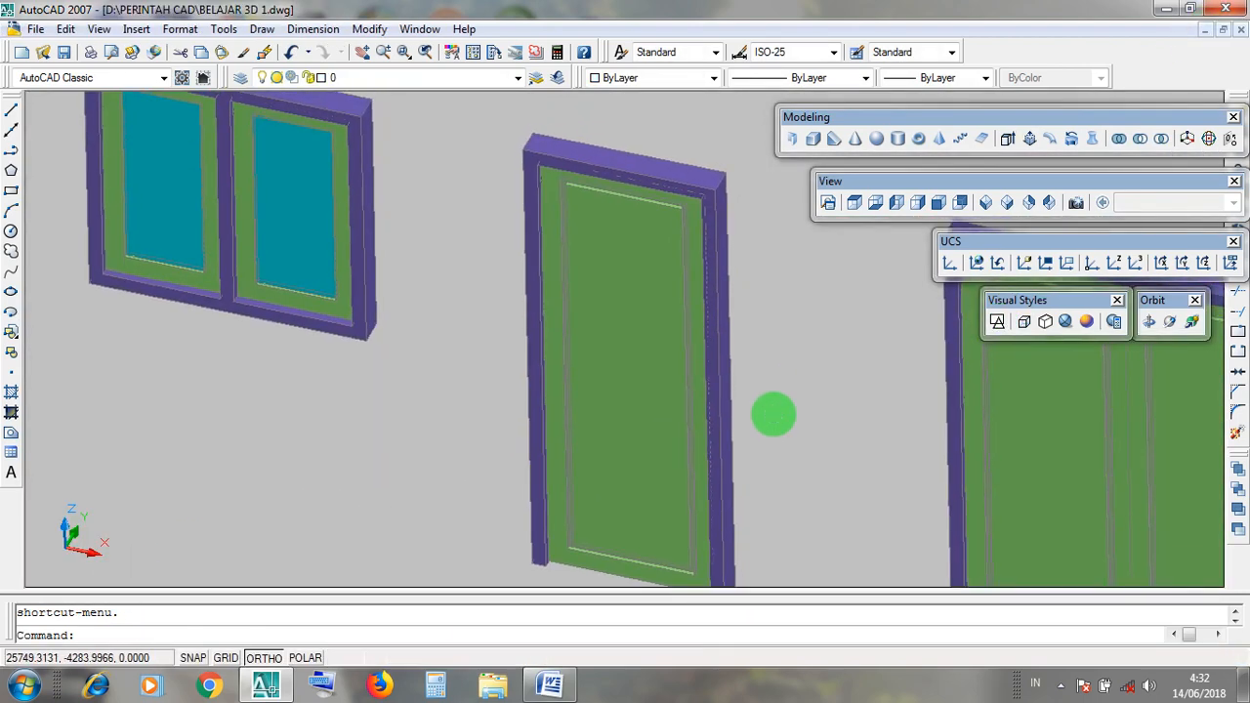
Examine the separate door parts lying below the finished doors, highlighting the green panel, the green leaf frame and the purple jamb
{"action": "middle_click_drag", "start_coordinate": [777, 415], "coordinate": [753, 388], "text": "shift"}
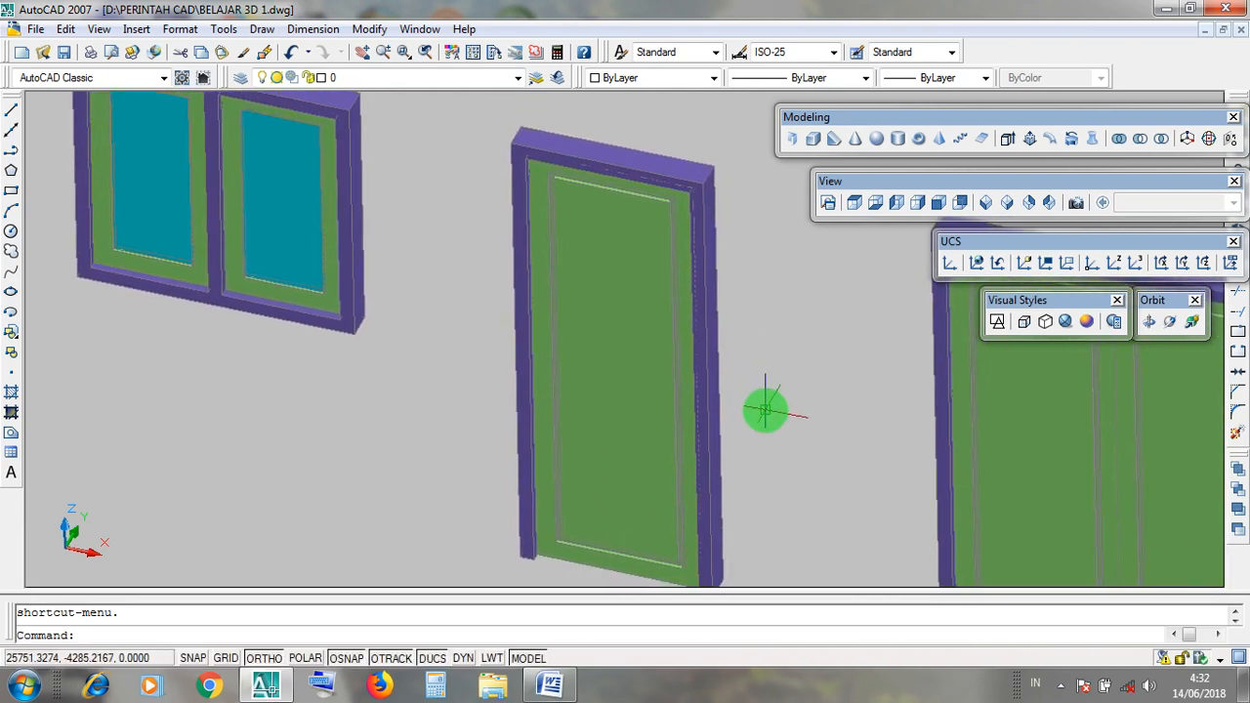
{"action": "left_click", "coordinate": [758, 410]}
{"action": "left_click", "coordinate": [754, 409]}
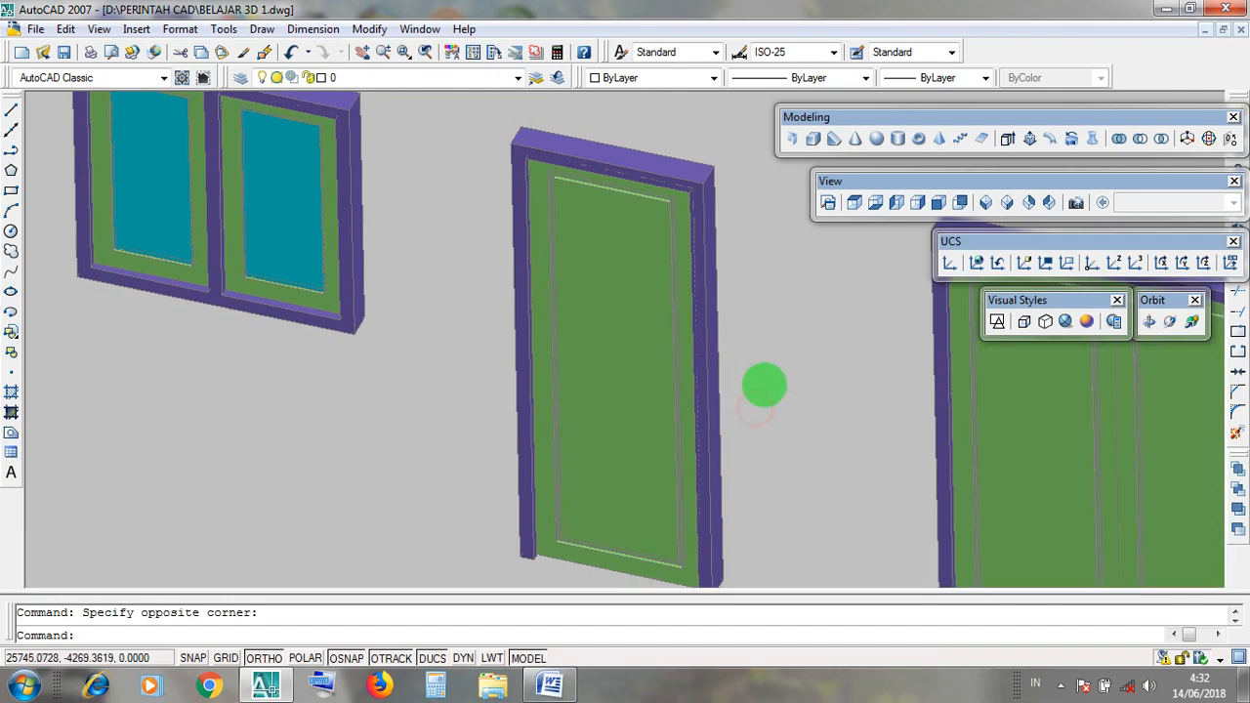
{"action": "scroll", "coordinate": [764, 385], "scroll_direction": "down", "scroll_amount": 5}
{"action": "middle_click_drag", "start_coordinate": [759, 307], "coordinate": [609, 411], "text": "shift"}
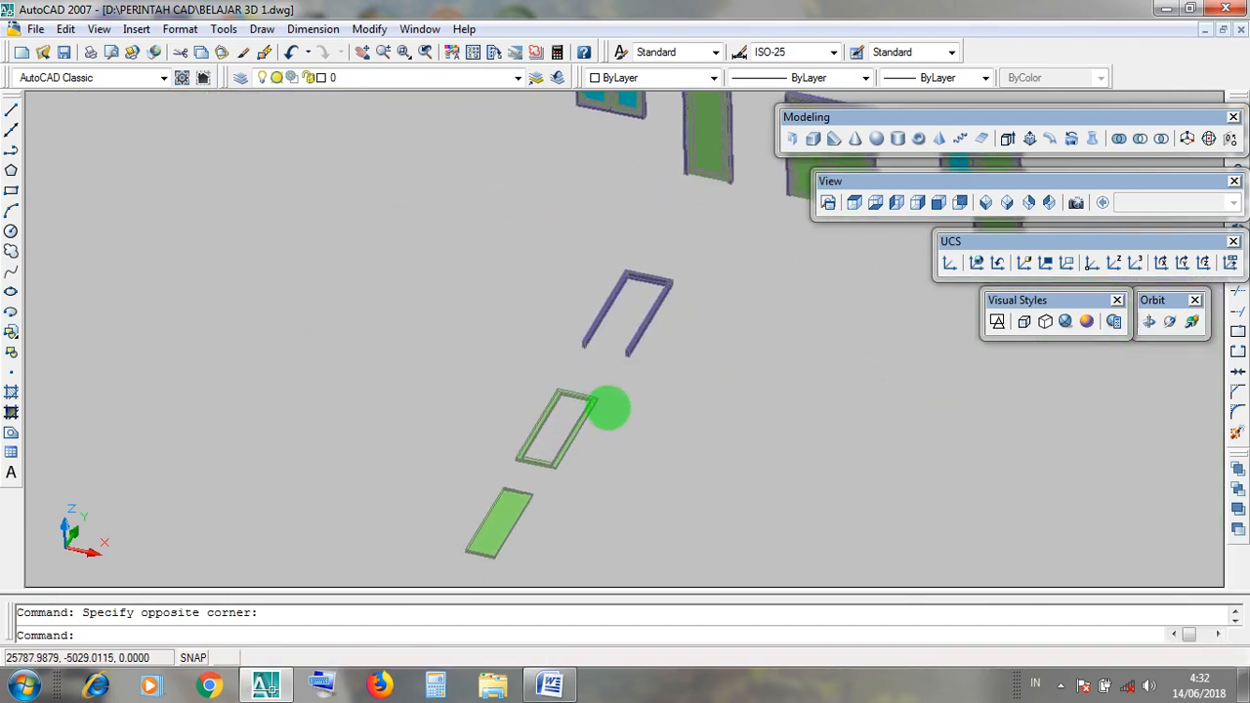
{"action": "left_click", "coordinate": [594, 529]}
{"action": "left_click", "coordinate": [604, 471]}
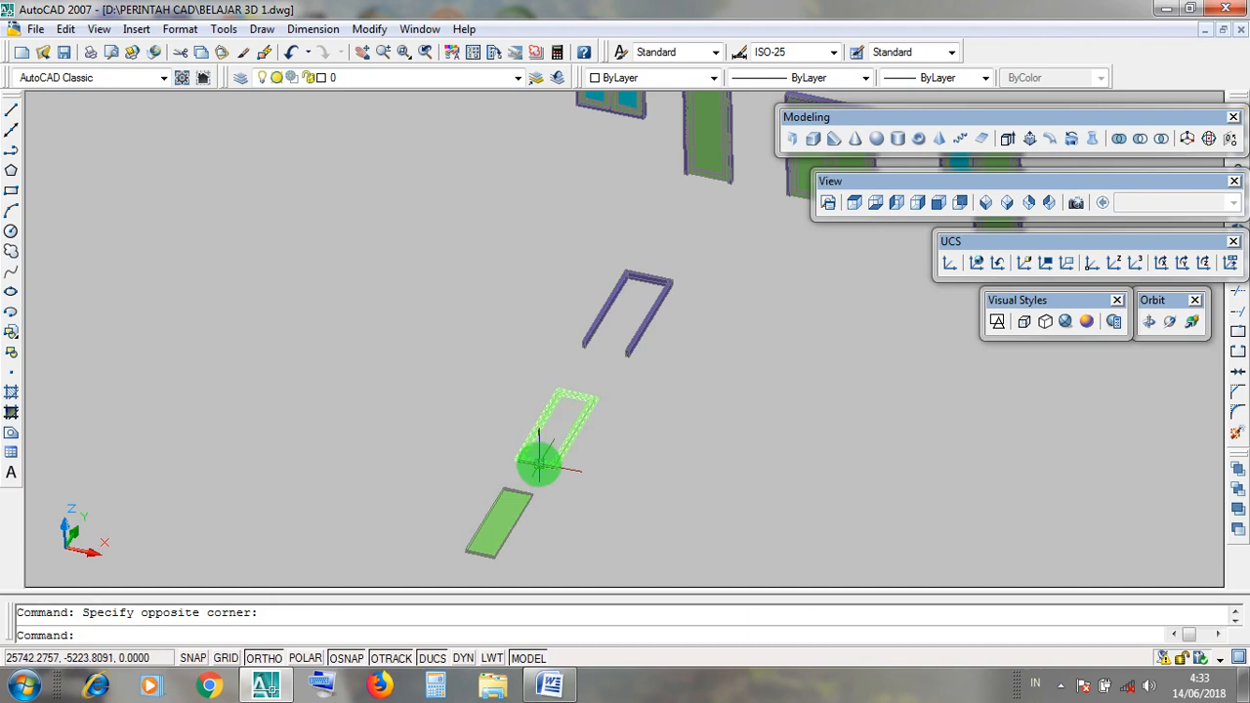
{"action": "left_click", "coordinate": [516, 525]}
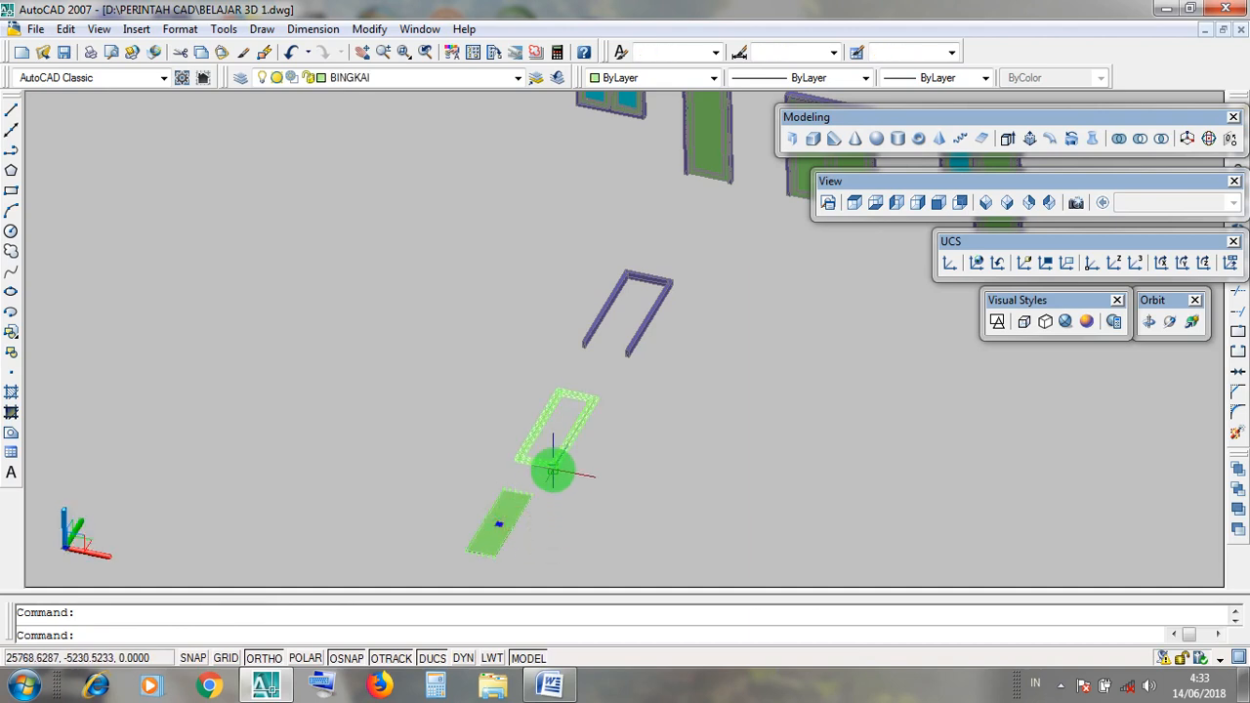
{"action": "scroll", "coordinate": [508, 518], "scroll_direction": "up", "scroll_amount": 3}
{"action": "left_click", "coordinate": [582, 403]}
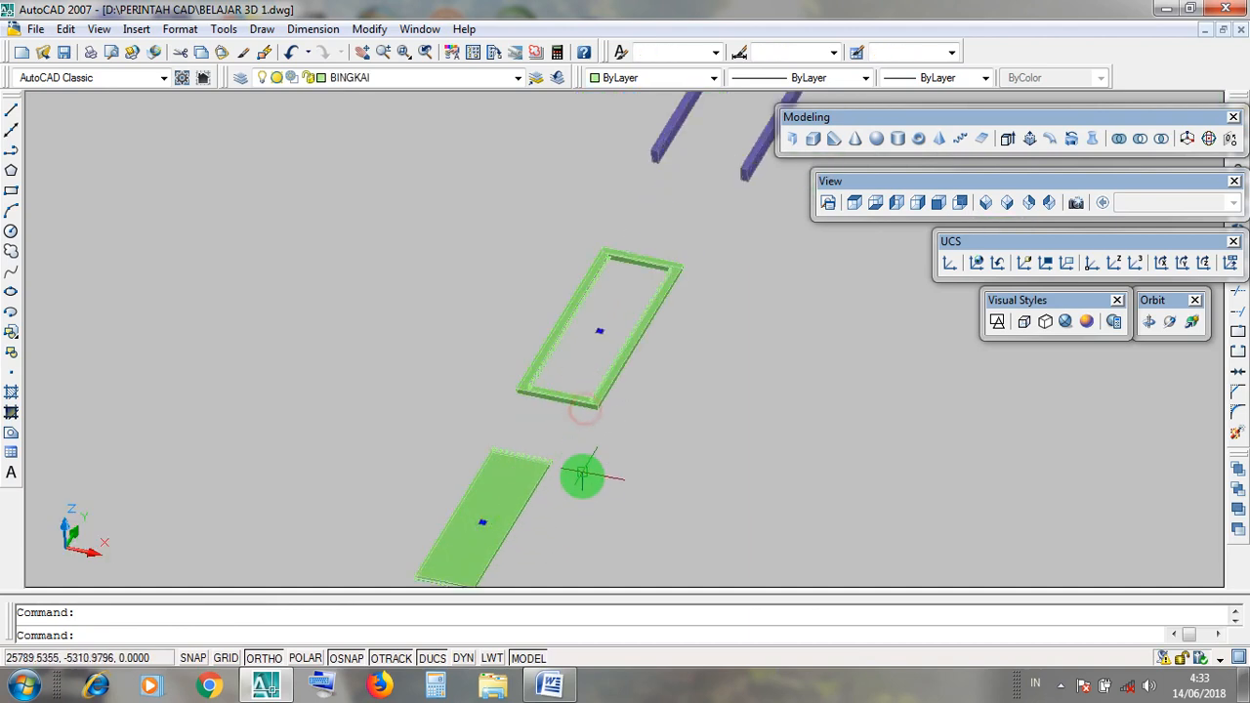
{"action": "scroll", "coordinate": [590, 481], "scroll_direction": "down", "scroll_amount": 3}
{"action": "middle_click_drag", "start_coordinate": [661, 352], "coordinate": [606, 494]}
{"action": "scroll", "coordinate": [619, 439], "scroll_direction": "up", "scroll_amount": 5}
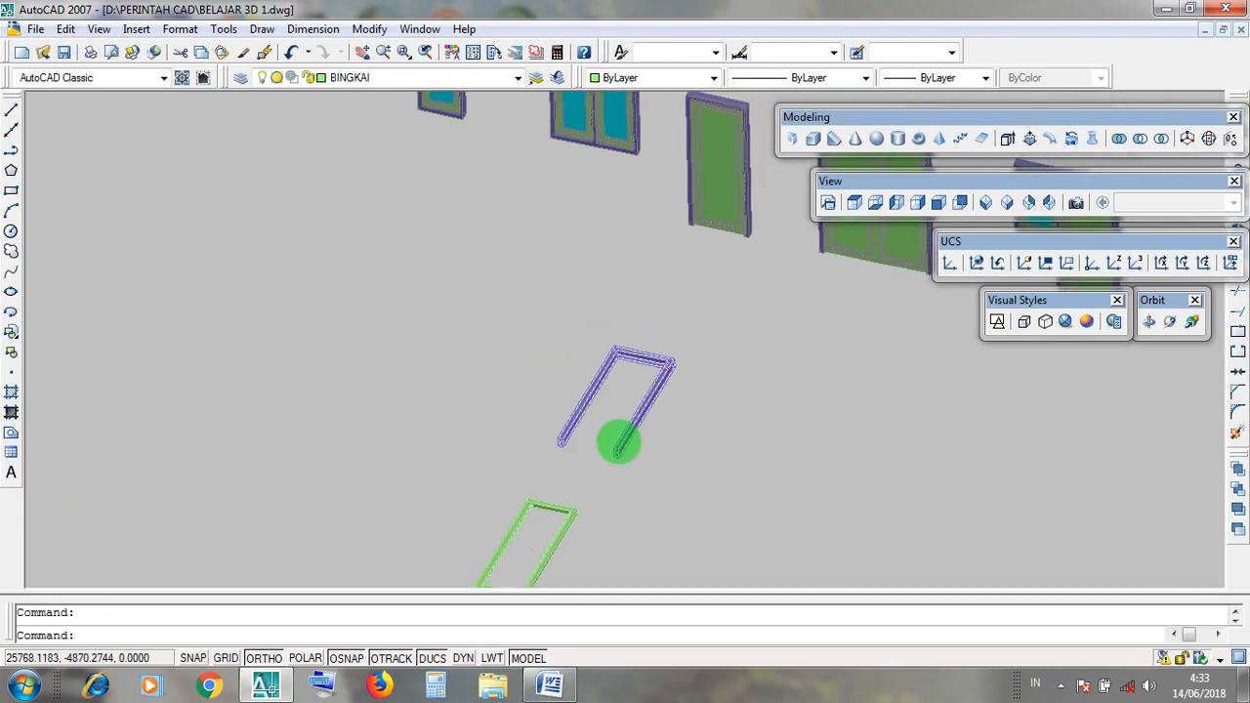
{"action": "left_click", "coordinate": [629, 448]}
{"action": "scroll", "coordinate": [670, 498], "scroll_direction": "down", "scroll_amount": 4}
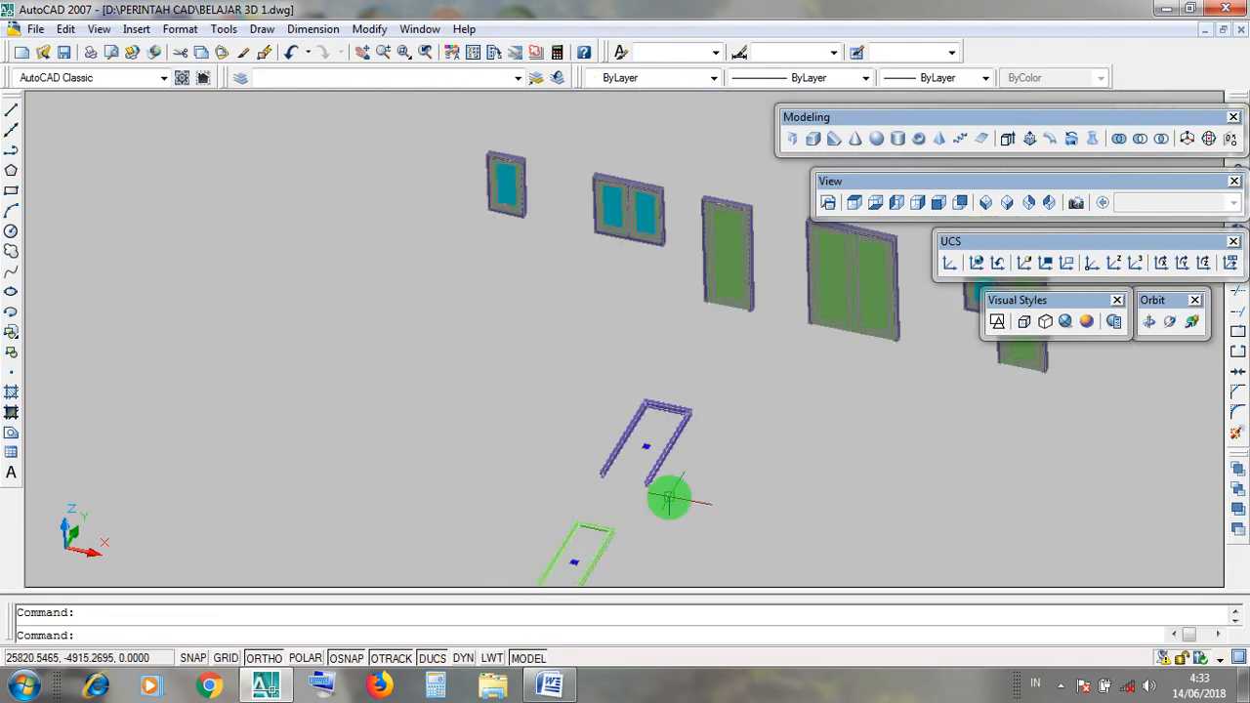
Highlight the assembled upright single door as the reference result and clear the selection
{"action": "middle_click_drag", "start_coordinate": [713, 426], "coordinate": [628, 488]}
{"action": "scroll", "coordinate": [693, 463], "scroll_direction": "up", "scroll_amount": 4}
{"action": "left_click", "coordinate": [693, 462]}
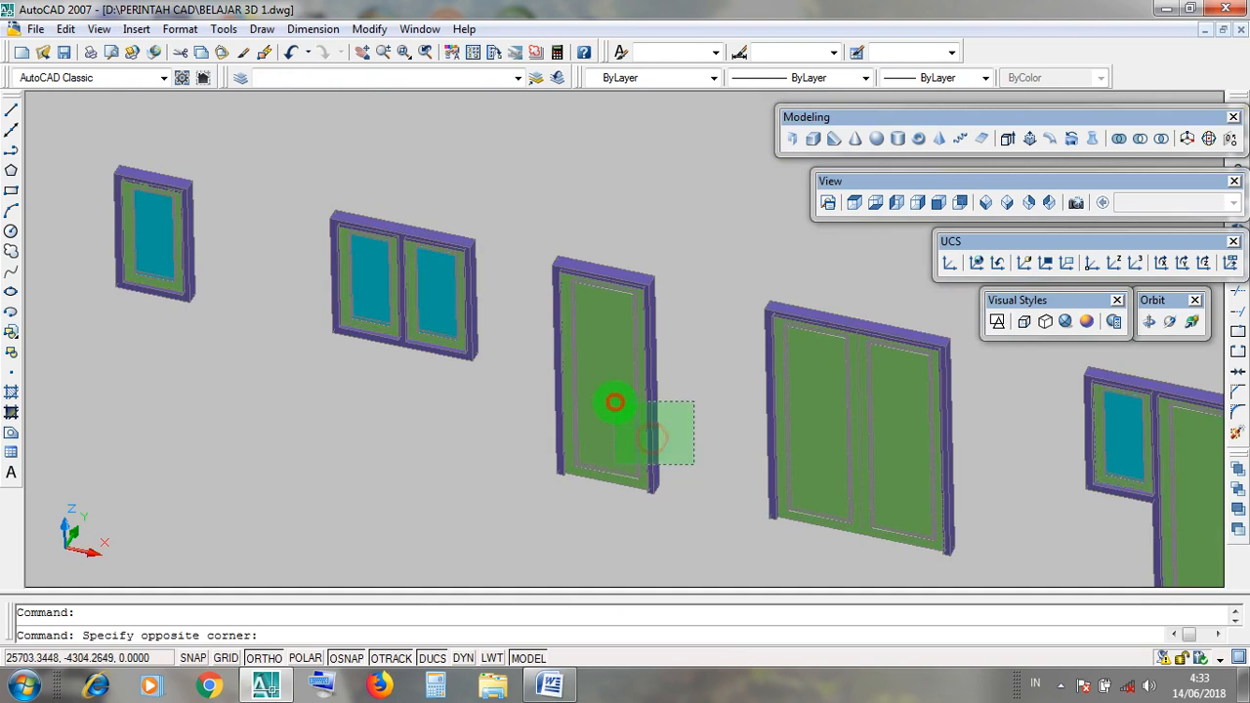
{"action": "left_click", "coordinate": [608, 400]}
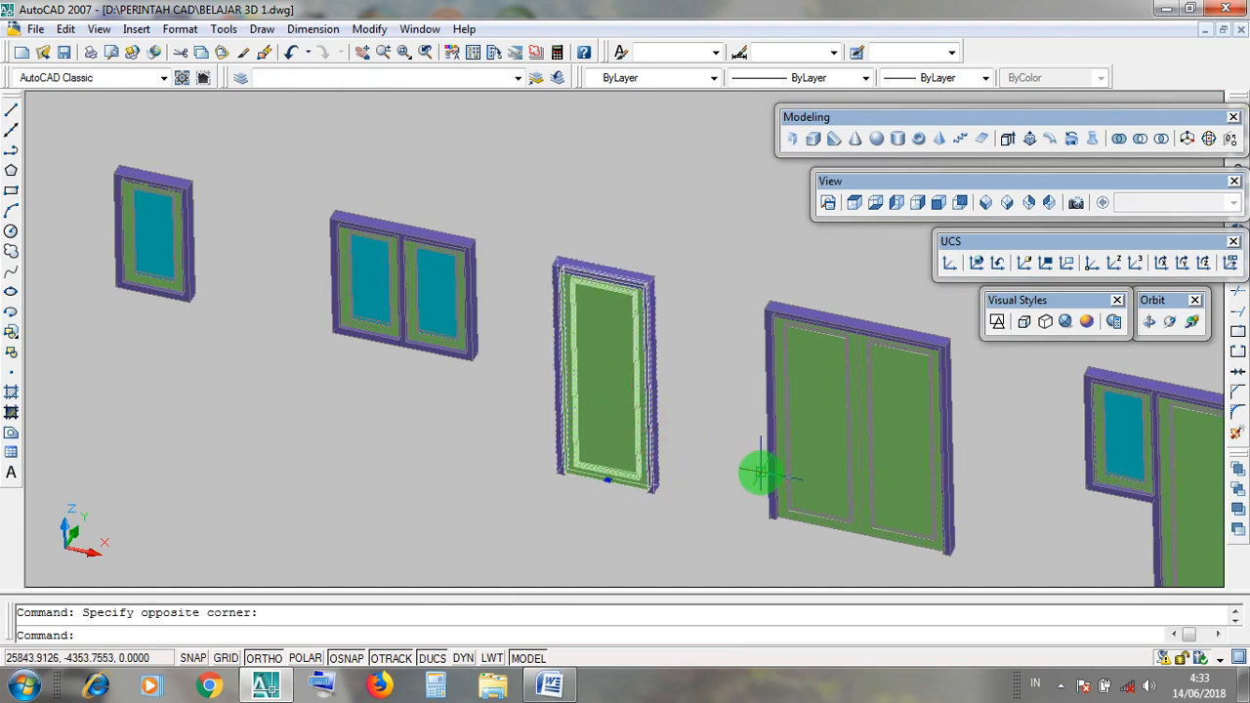
{"action": "key", "text": "Escape"}
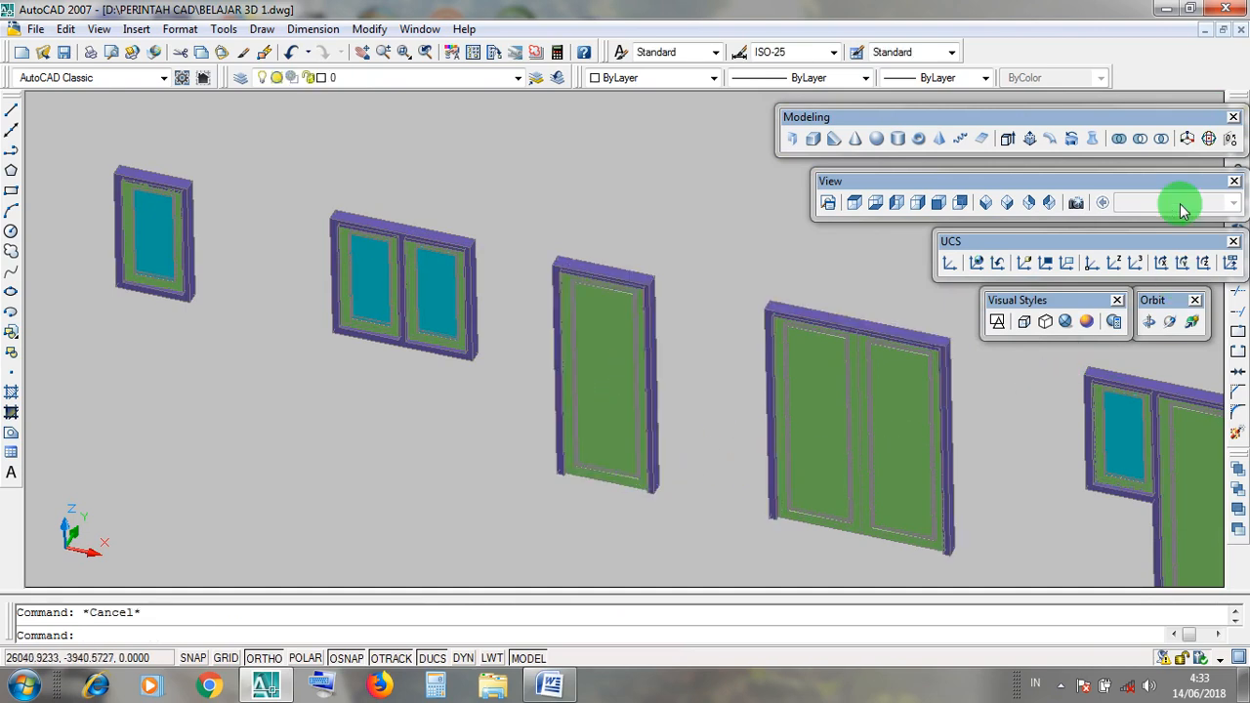
Switch back to the drawing LATIHAN GAMBAR 3D.dwg and bring the windows and flat door parts into view
{"action": "left_click", "coordinate": [1208, 31]}
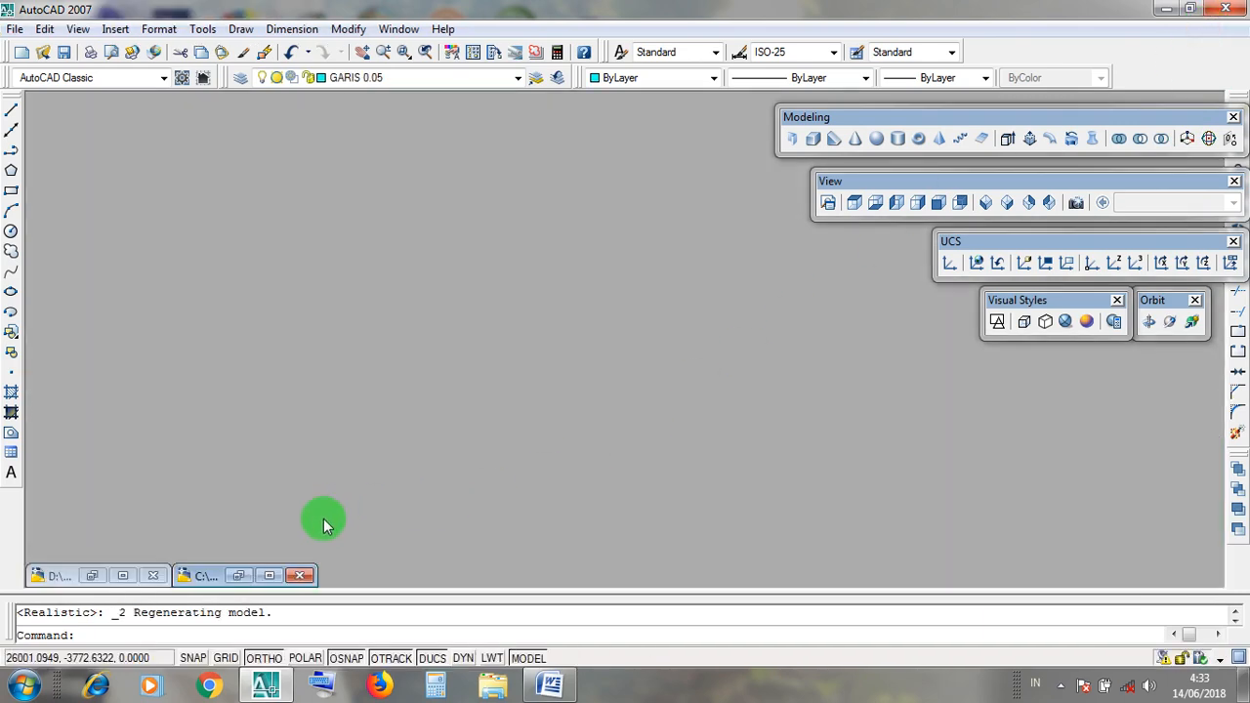
{"action": "left_click", "coordinate": [269, 575]}
{"action": "scroll", "coordinate": [684, 449], "scroll_direction": "down", "scroll_amount": 2}
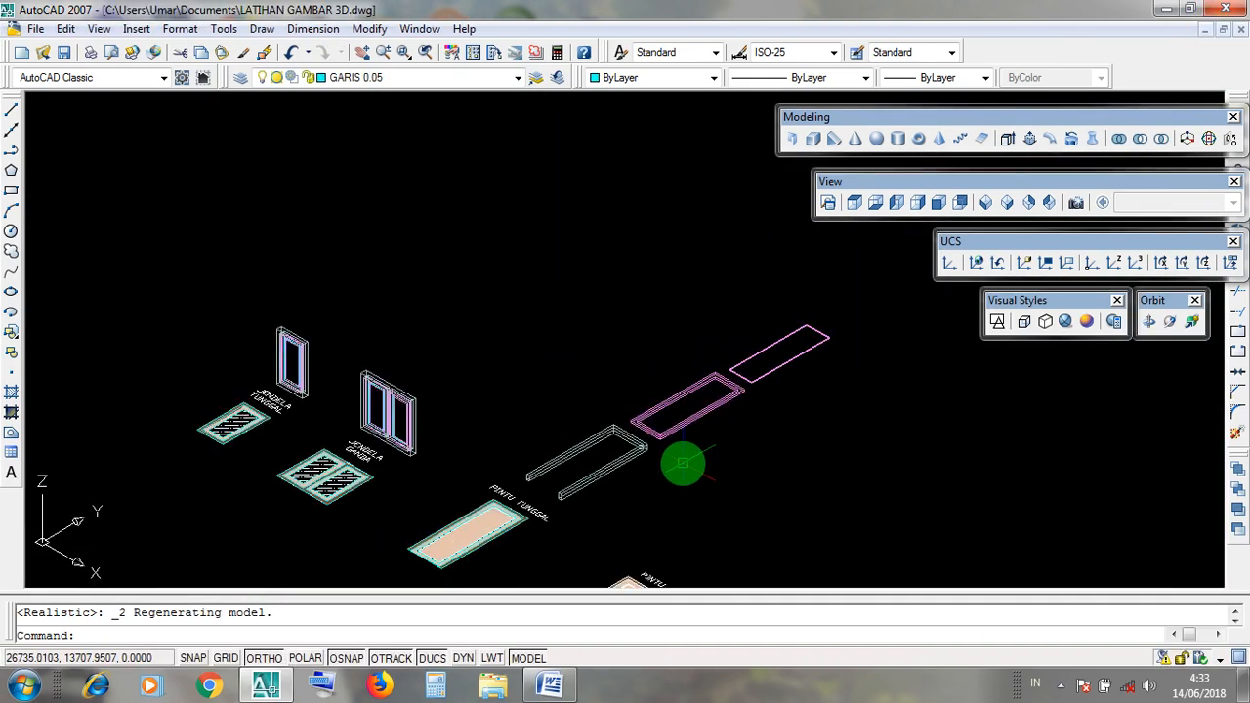
{"action": "middle_click_drag", "start_coordinate": [811, 418], "coordinate": [772, 433]}
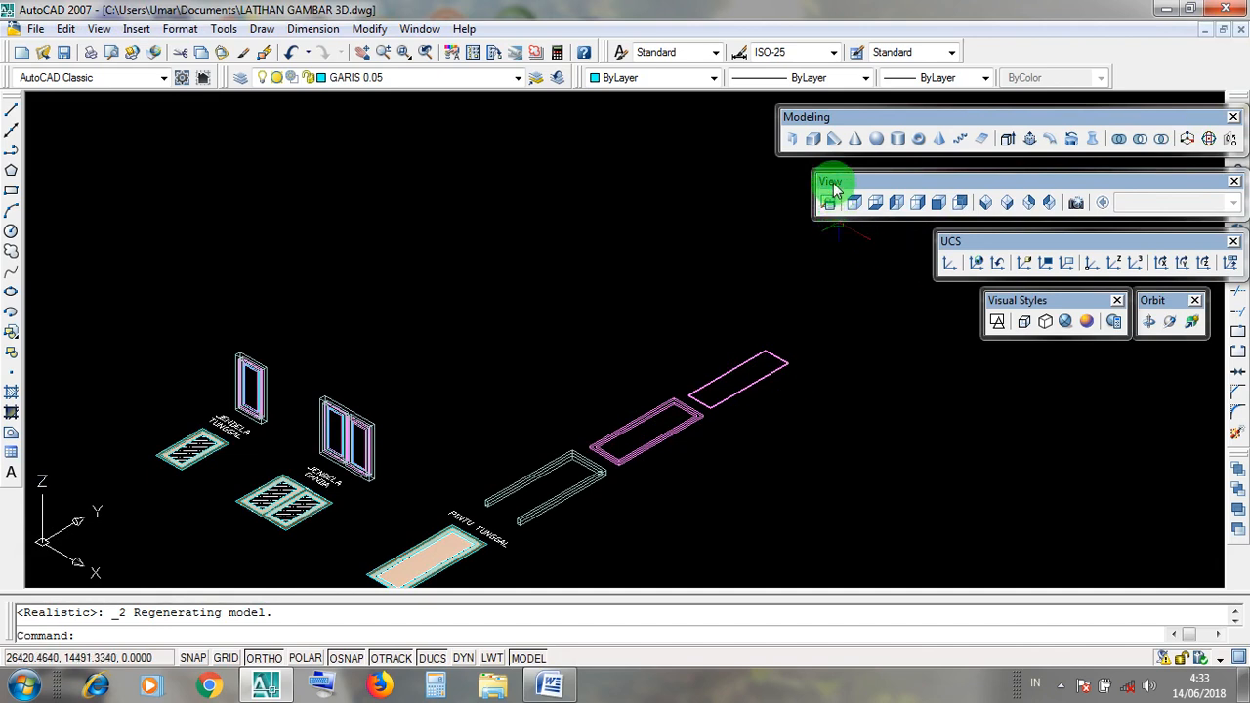
{"action": "left_click", "coordinate": [872, 397]}
{"action": "left_click", "coordinate": [860, 357]}
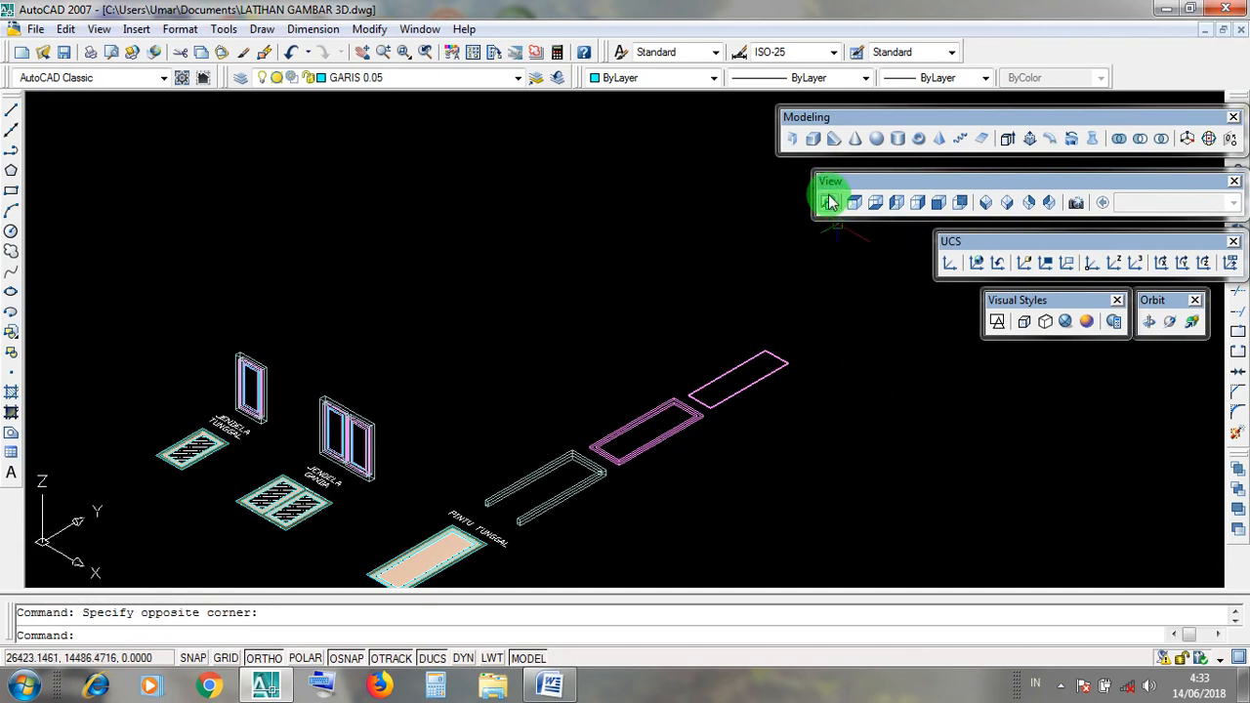
{"action": "left_click_drag", "start_coordinate": [830, 184], "coordinate": [830, 184]}
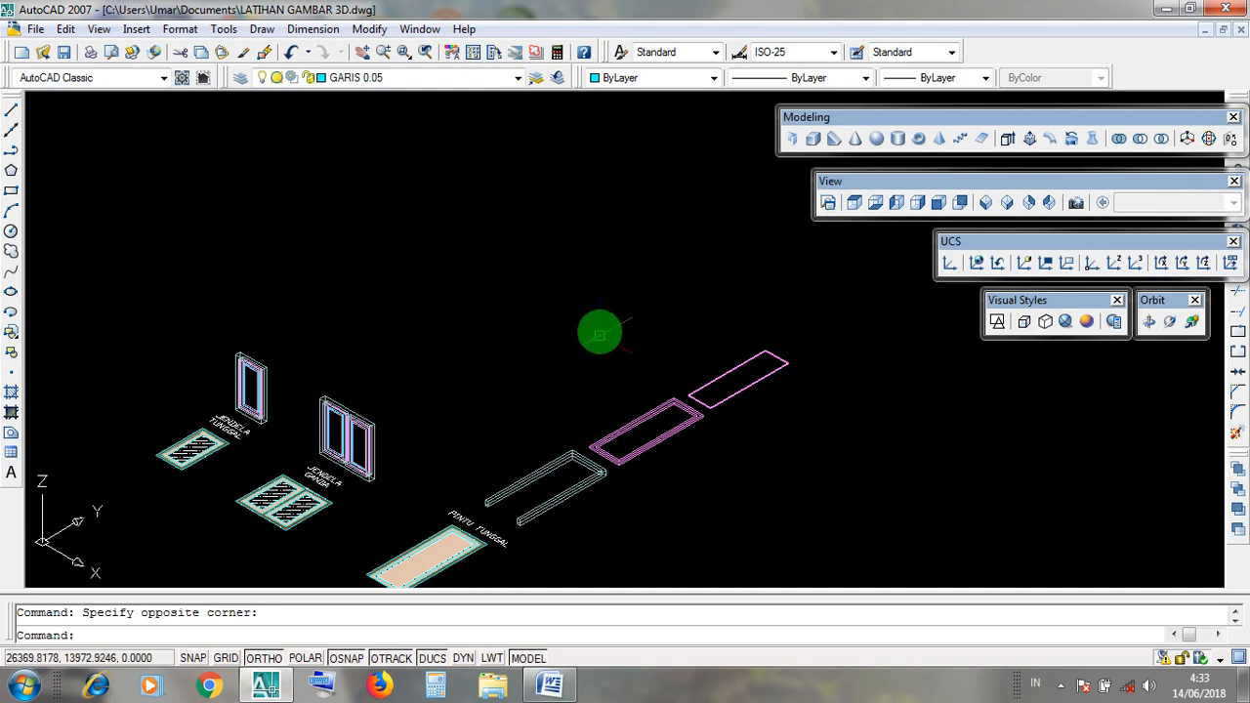
{"action": "left_click", "coordinate": [577, 362]}
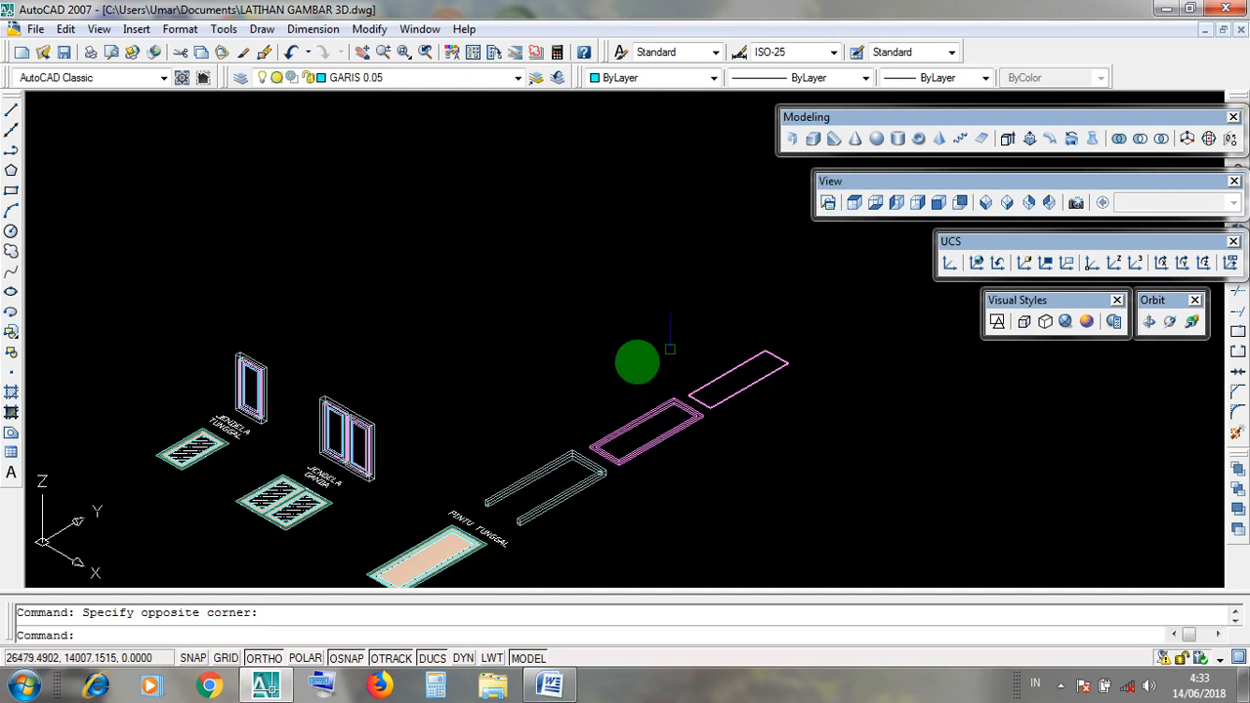
{"action": "left_click", "coordinate": [585, 324]}
{"action": "left_click", "coordinate": [568, 302]}
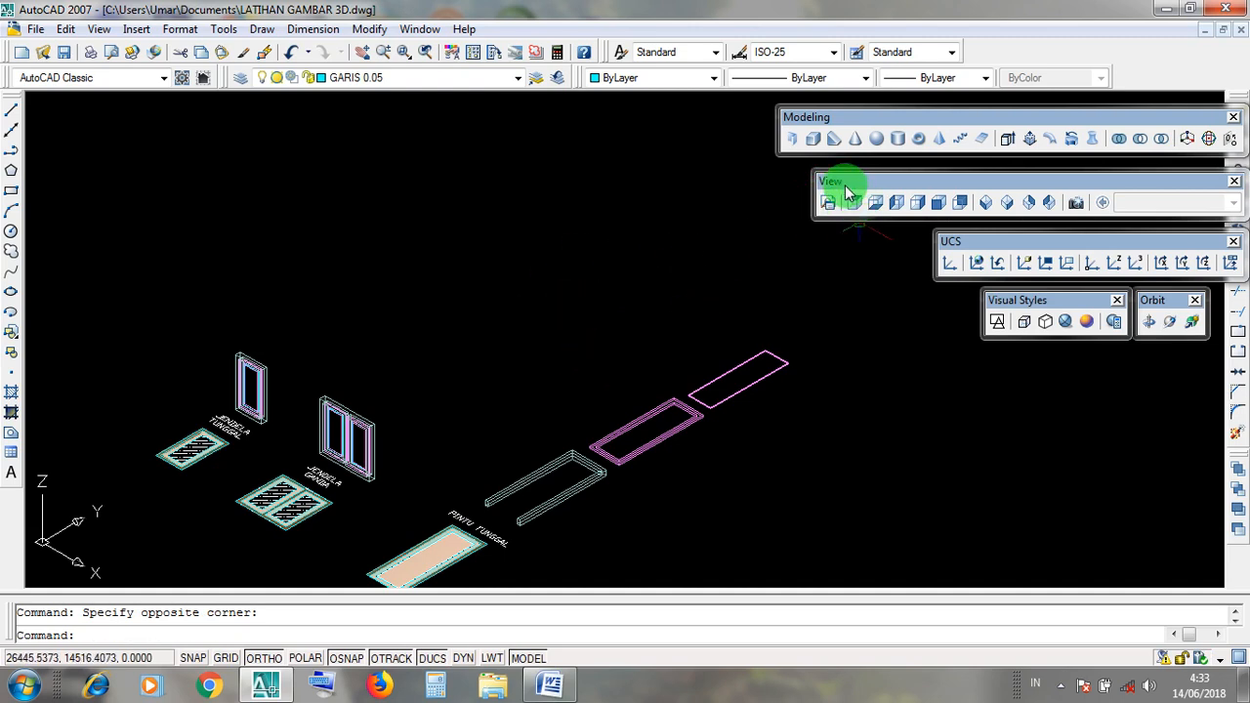
{"action": "left_click_drag", "start_coordinate": [840, 184], "coordinate": [840, 185]}
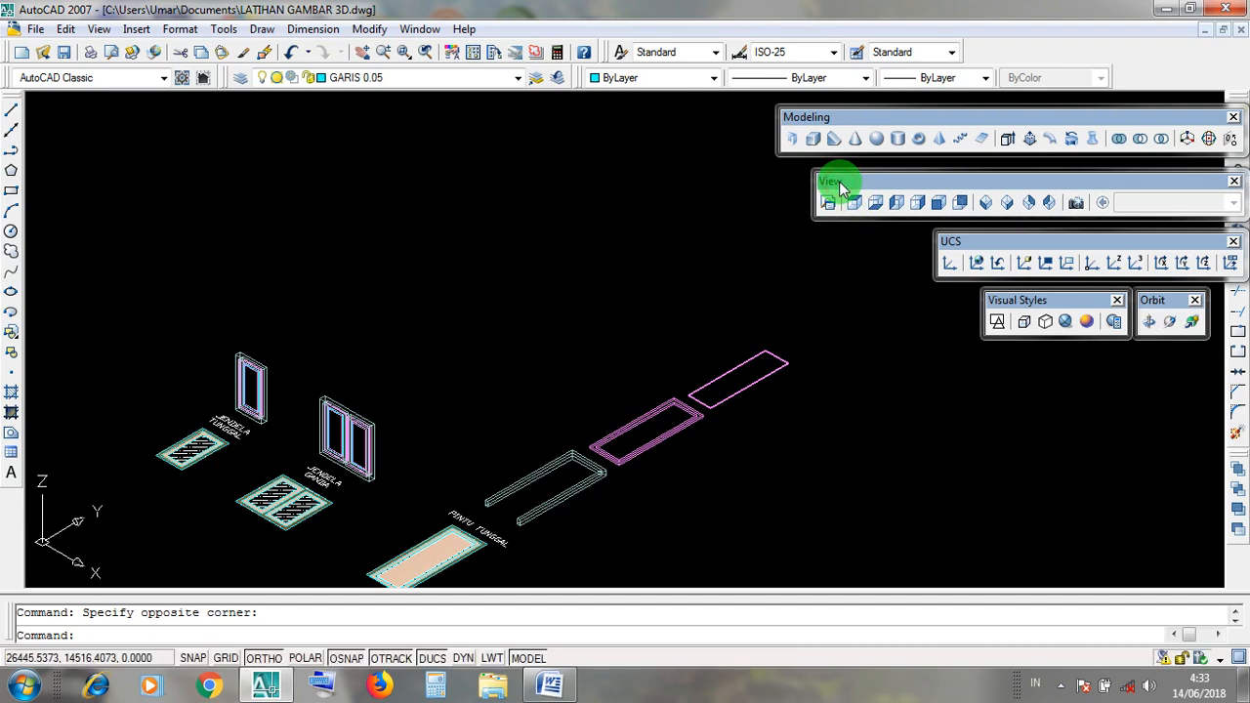
Set the viewpoint to SE Isometric and frame the door and window models
{"action": "left_click", "coordinate": [1006, 205]}
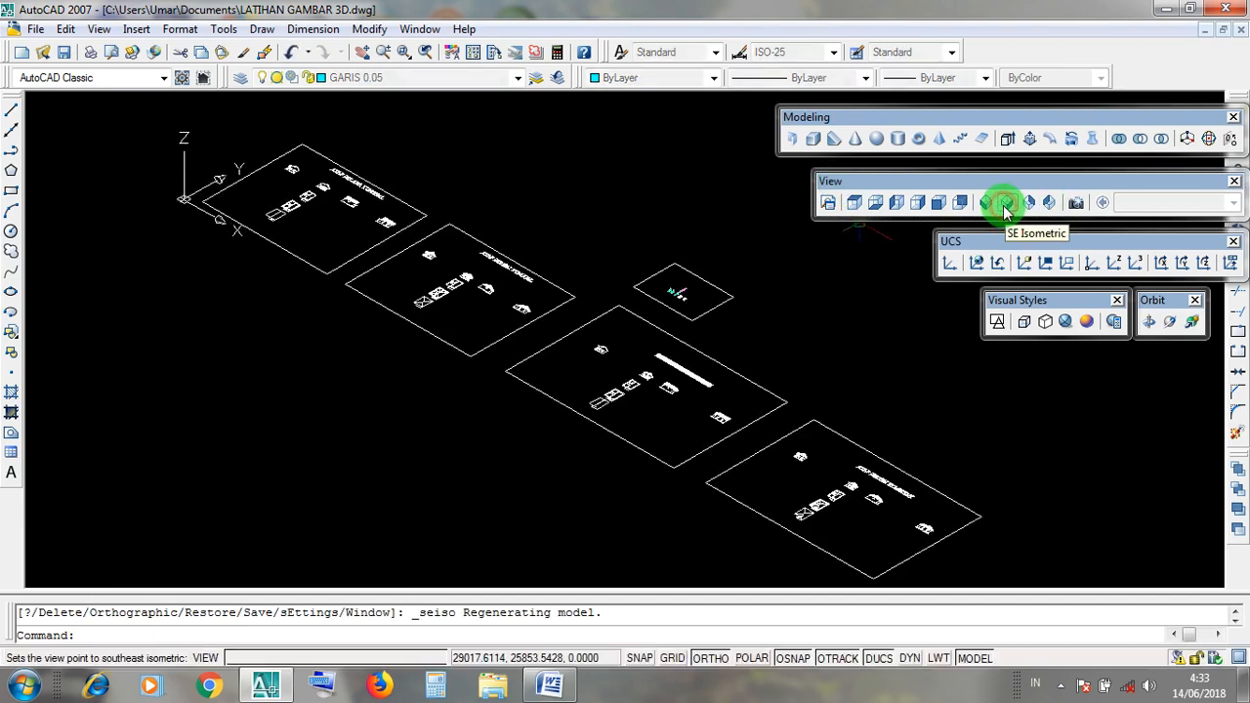
{"action": "scroll", "coordinate": [671, 291], "scroll_direction": "up", "scroll_amount": 6}
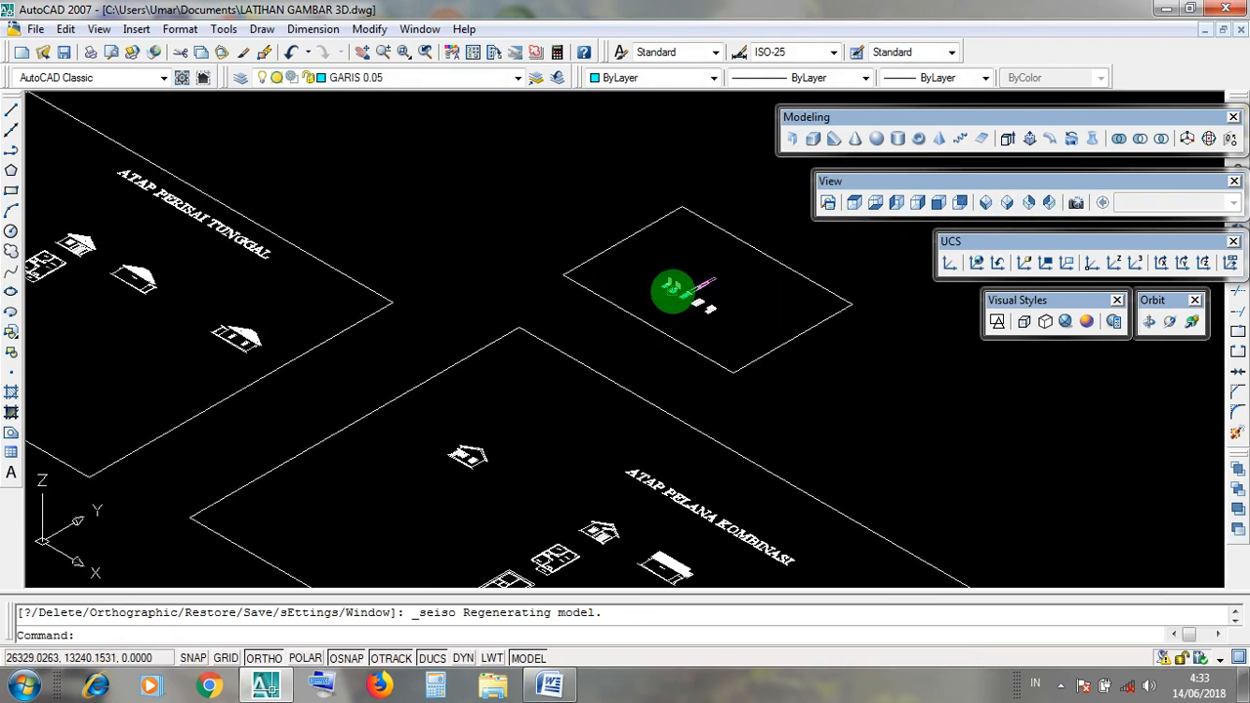
{"action": "scroll", "coordinate": [725, 259], "scroll_direction": "up", "scroll_amount": 2}
{"action": "middle_click_drag", "start_coordinate": [746, 259], "coordinate": [690, 296]}
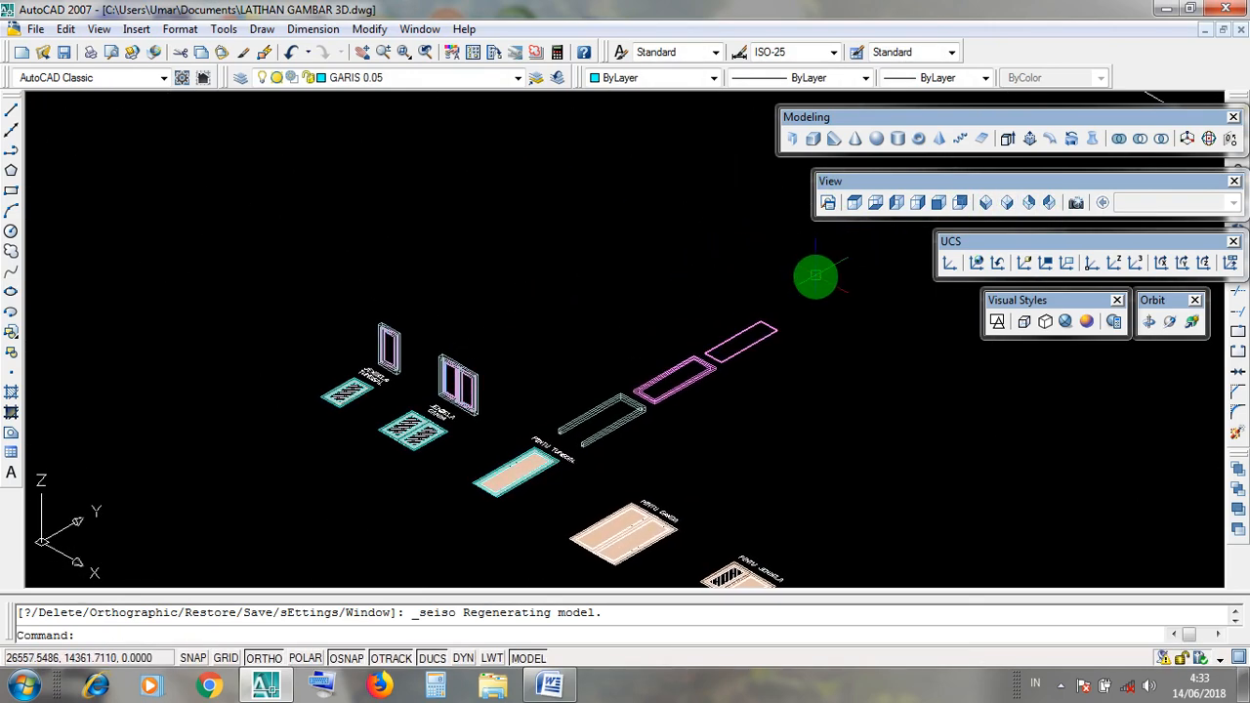
{"action": "left_click", "coordinate": [35, 462]}
{"action": "left_click", "coordinate": [114, 576]}
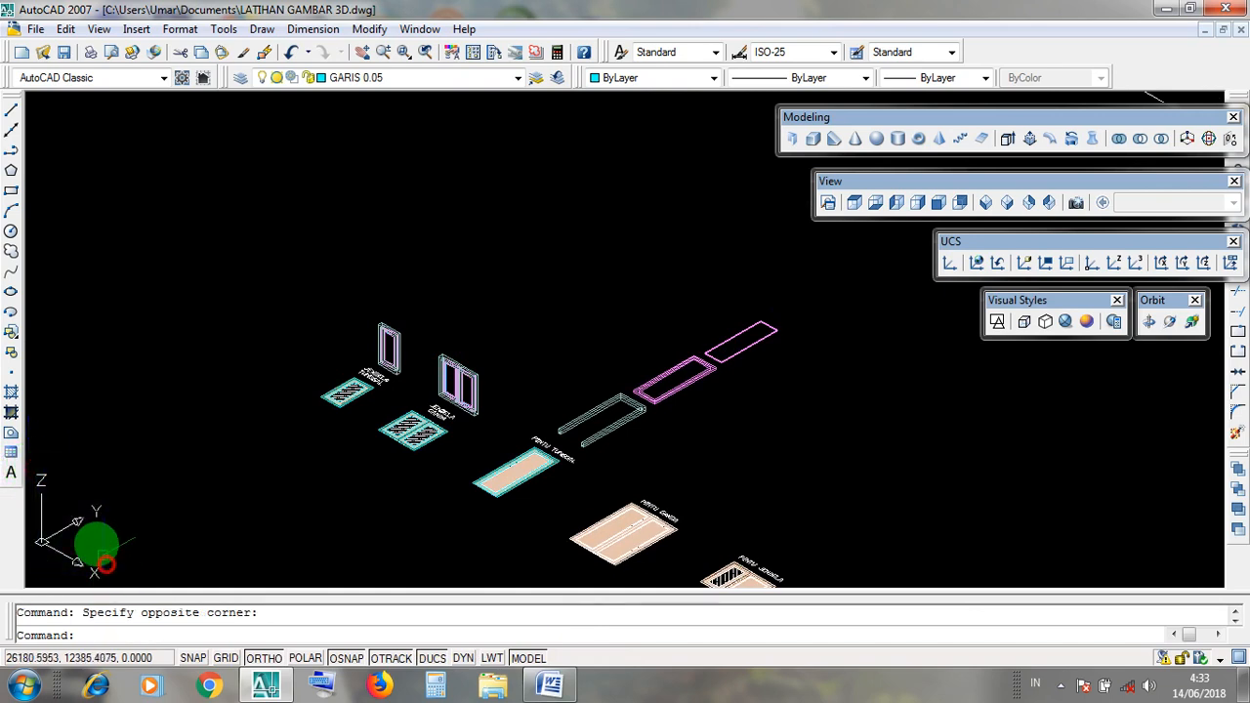
{"action": "left_click", "coordinate": [35, 462]}
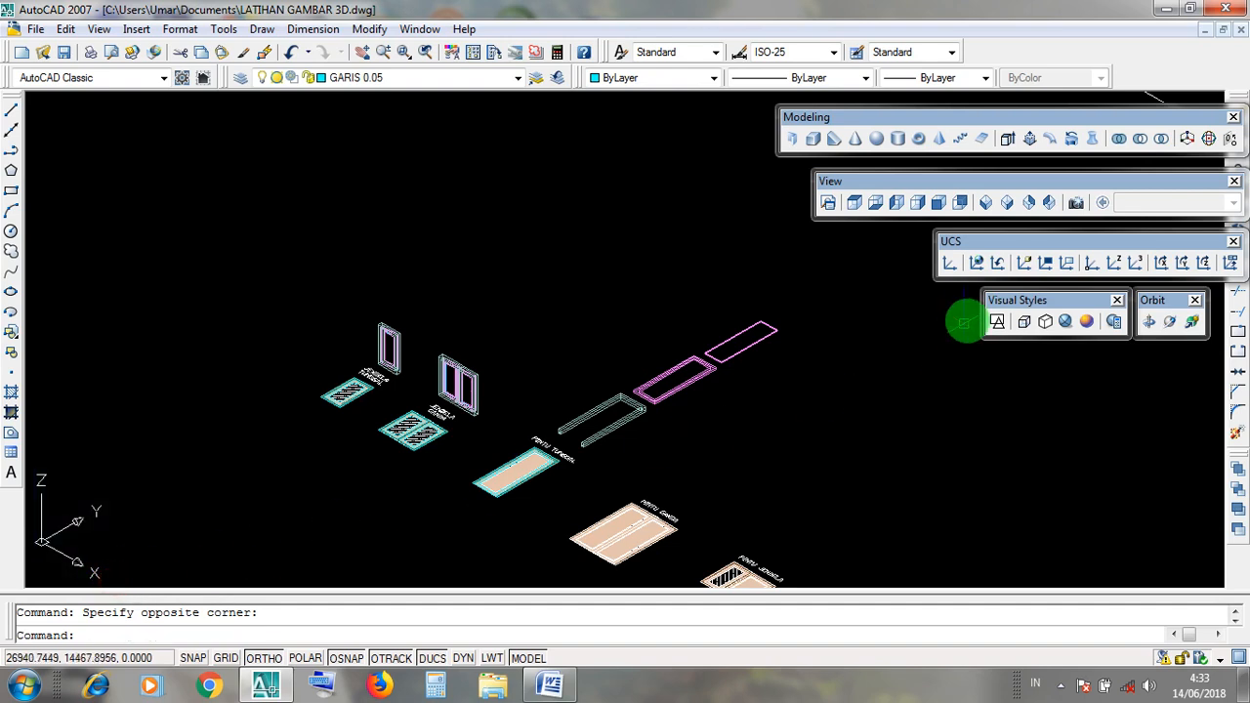
Set the UCS to World for the door and window models
{"action": "left_click_drag", "start_coordinate": [956, 251], "coordinate": [965, 252]}
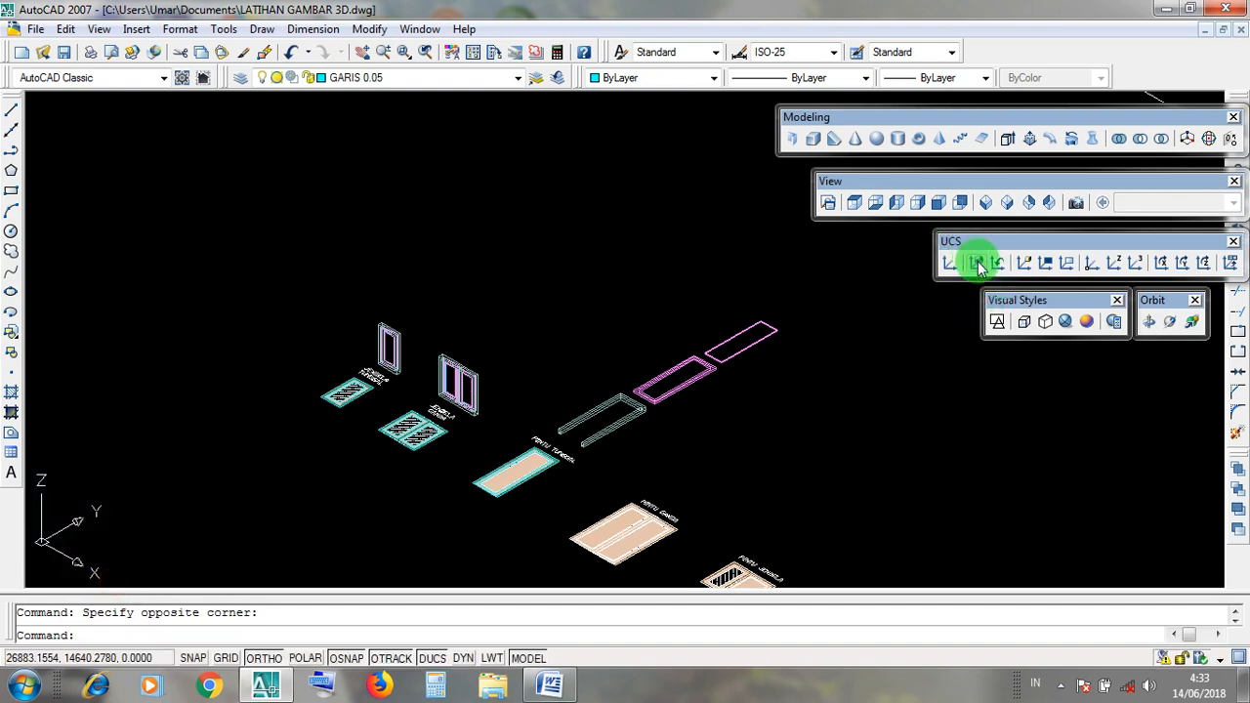
{"action": "left_click", "coordinate": [958, 245]}
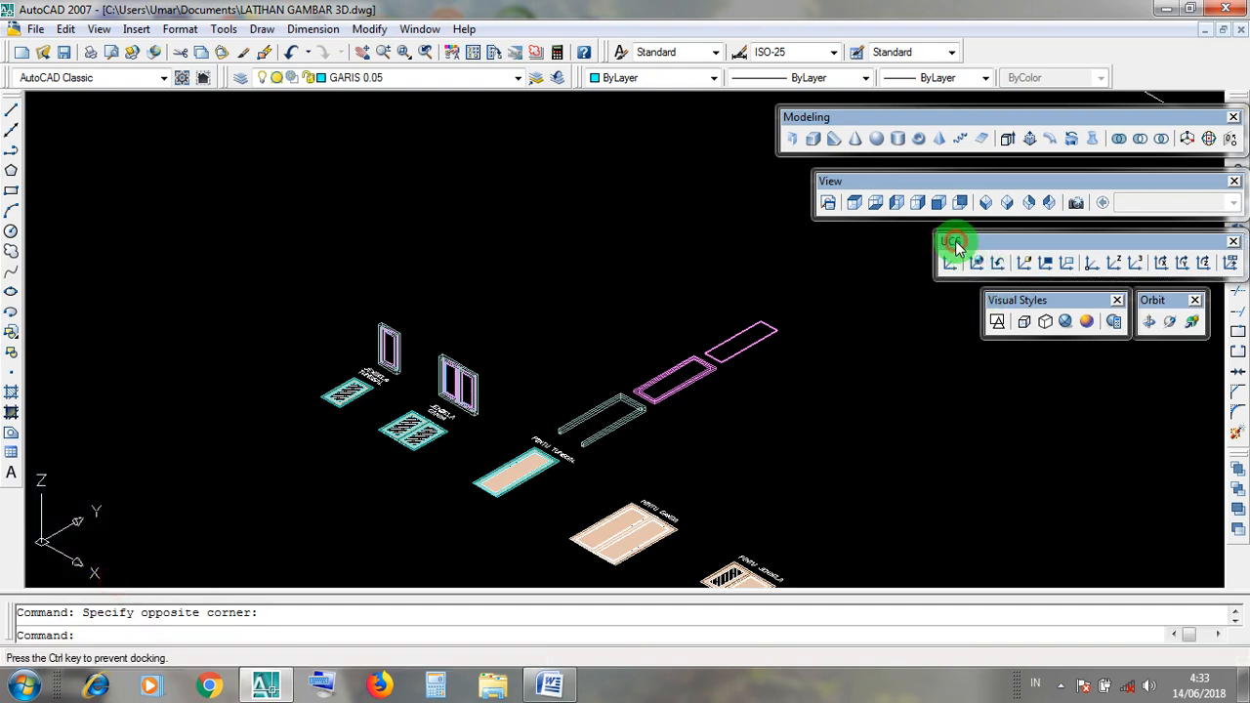
{"action": "left_click", "coordinate": [977, 264]}
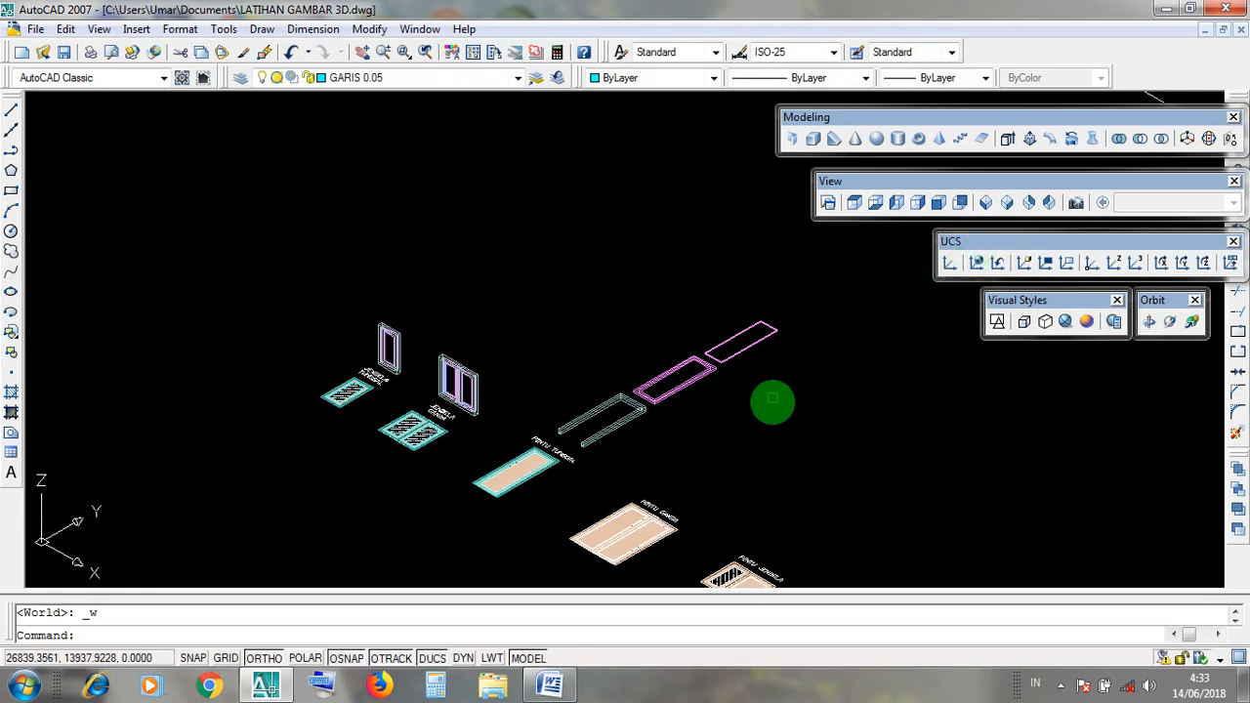
{"action": "middle_click_drag", "start_coordinate": [767, 415], "coordinate": [742, 465]}
{"action": "left_click", "coordinate": [793, 491]}
{"action": "left_click", "coordinate": [756, 460]}
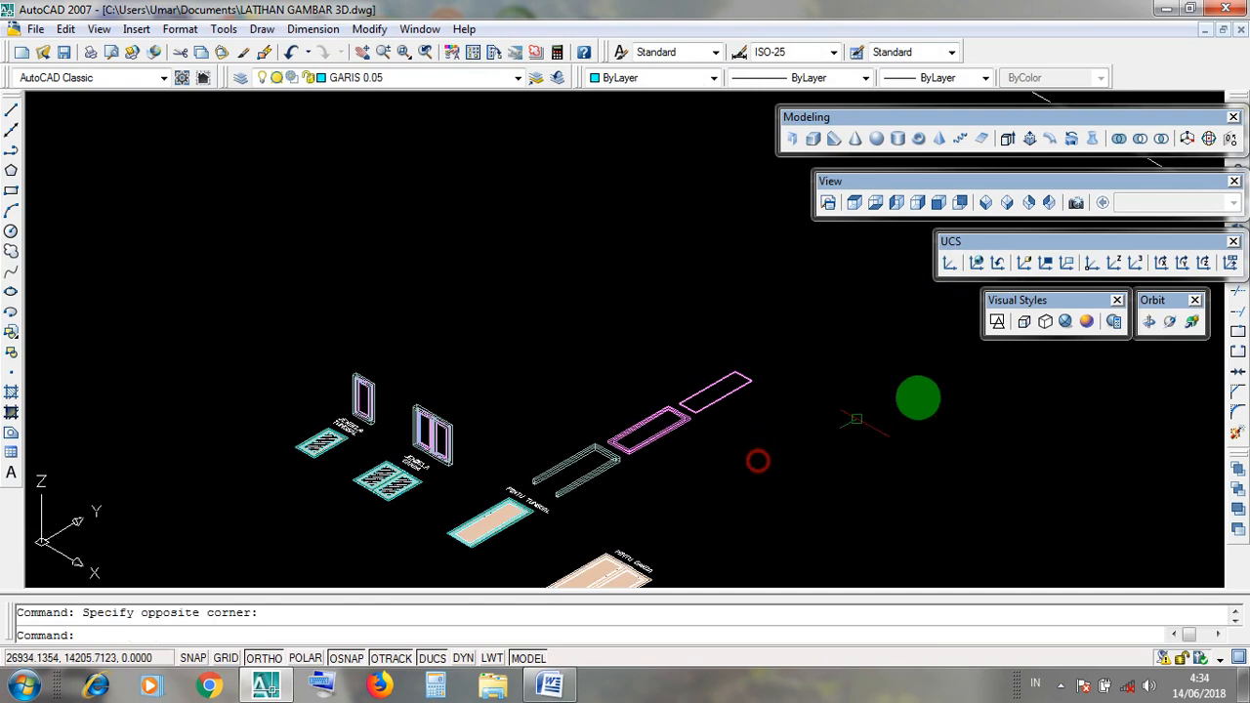
Set the visual style to 2D Wireframe and frame the magenta door panel and leaf frame
{"action": "left_click", "coordinate": [1036, 300]}
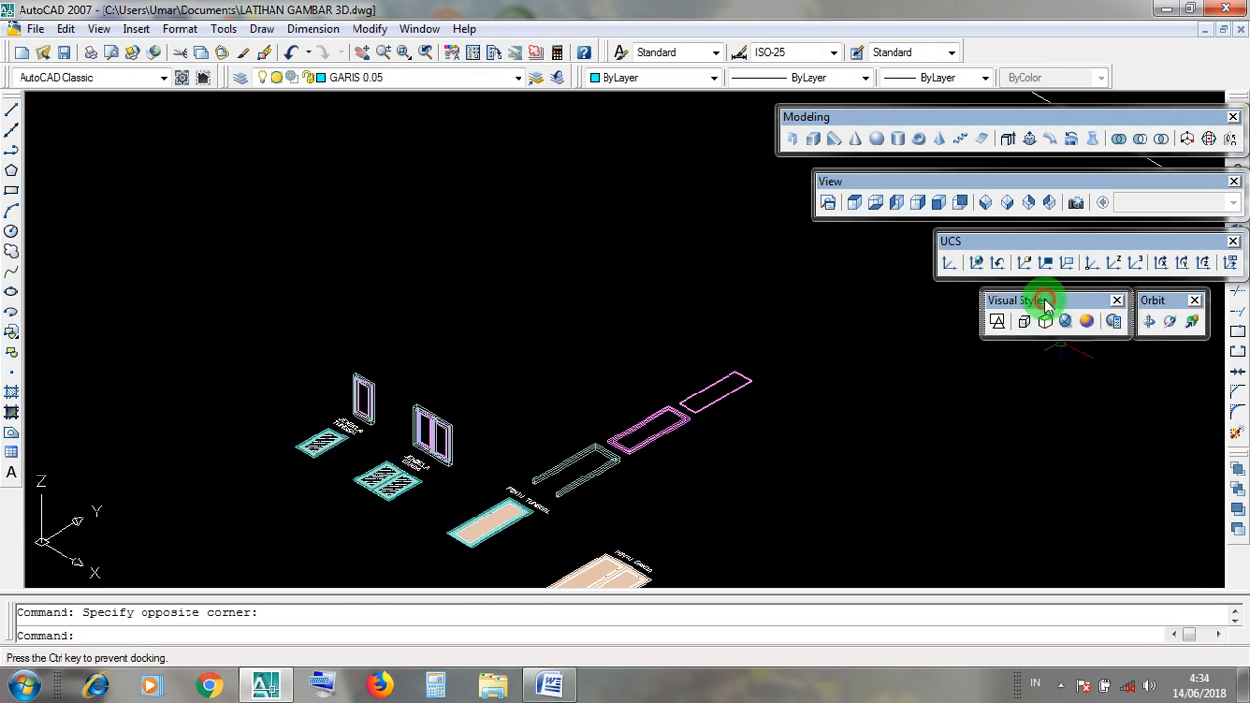
{"action": "left_click", "coordinate": [998, 324]}
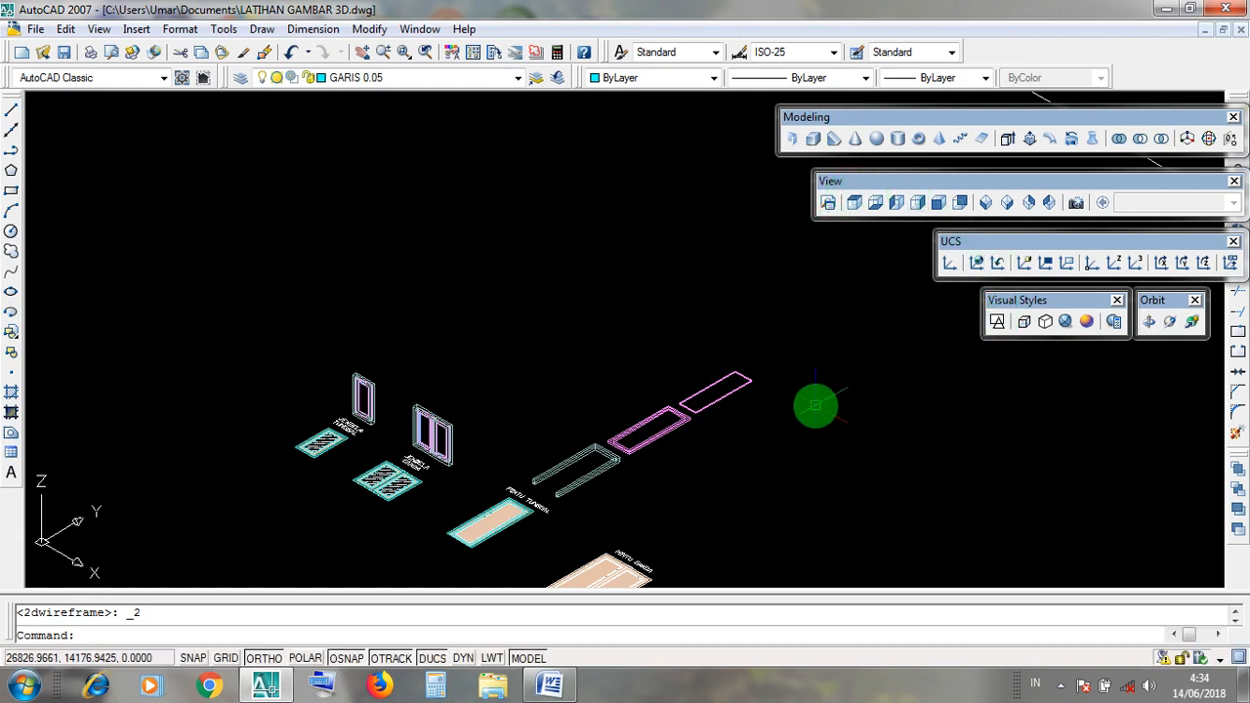
{"action": "scroll", "coordinate": [732, 408], "scroll_direction": "up", "scroll_amount": 5}
{"action": "middle_click_drag", "start_coordinate": [732, 407], "coordinate": [758, 391]}
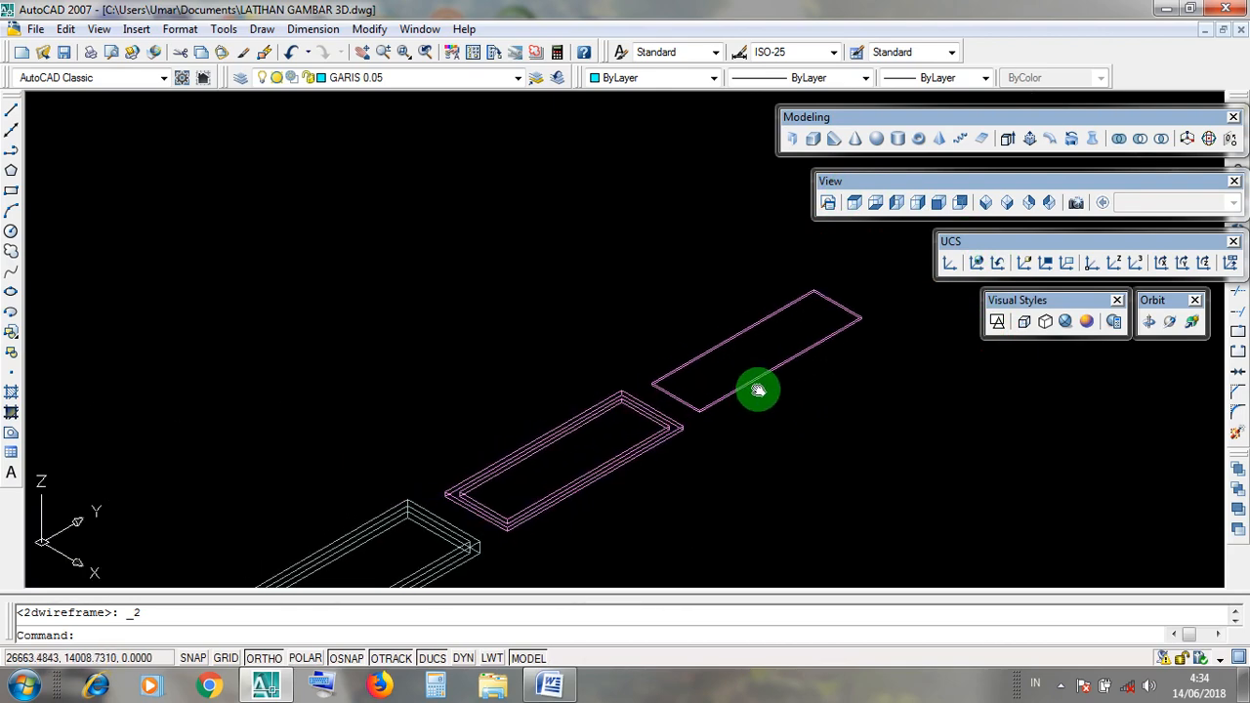
{"action": "scroll", "coordinate": [749, 385], "scroll_direction": "up", "scroll_amount": 2}
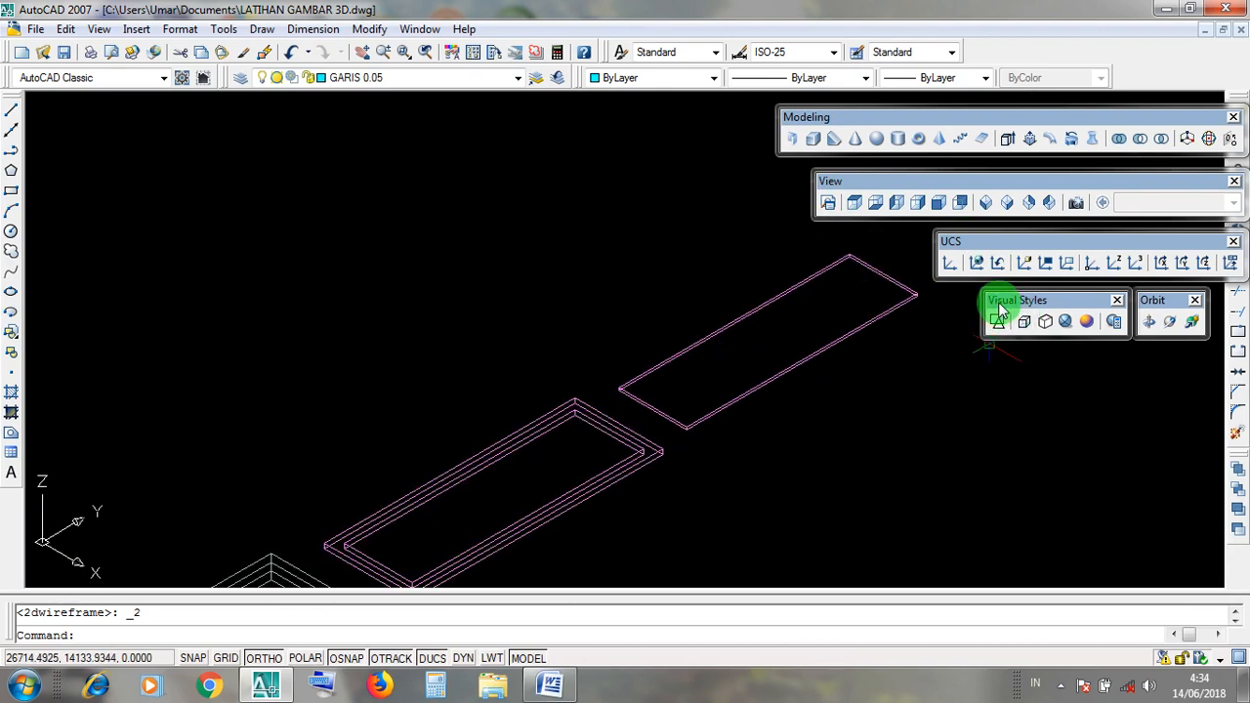
Examine the door panel, leaf frame and jamb in the Realistic visual style, highlighting the panel and clearing the selection
{"action": "left_click", "coordinate": [1070, 323]}
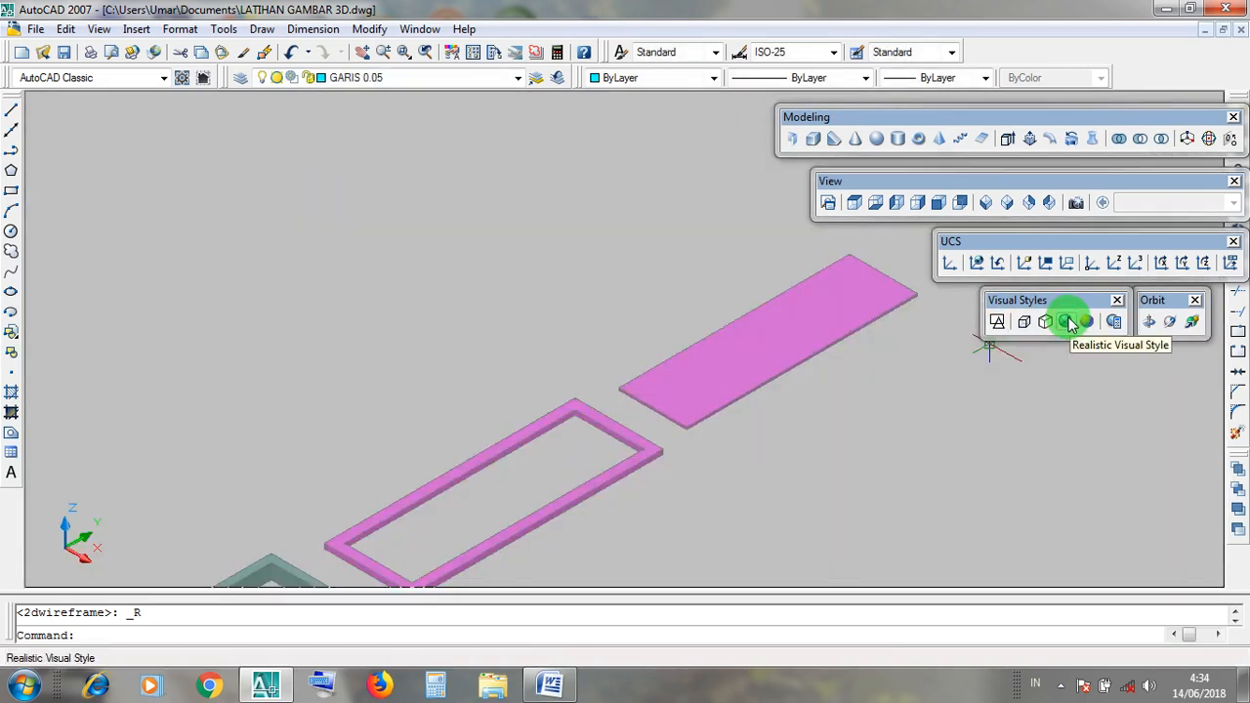
{"action": "middle_click_drag", "start_coordinate": [831, 427], "coordinate": [848, 414]}
{"action": "left_click", "coordinate": [745, 393]}
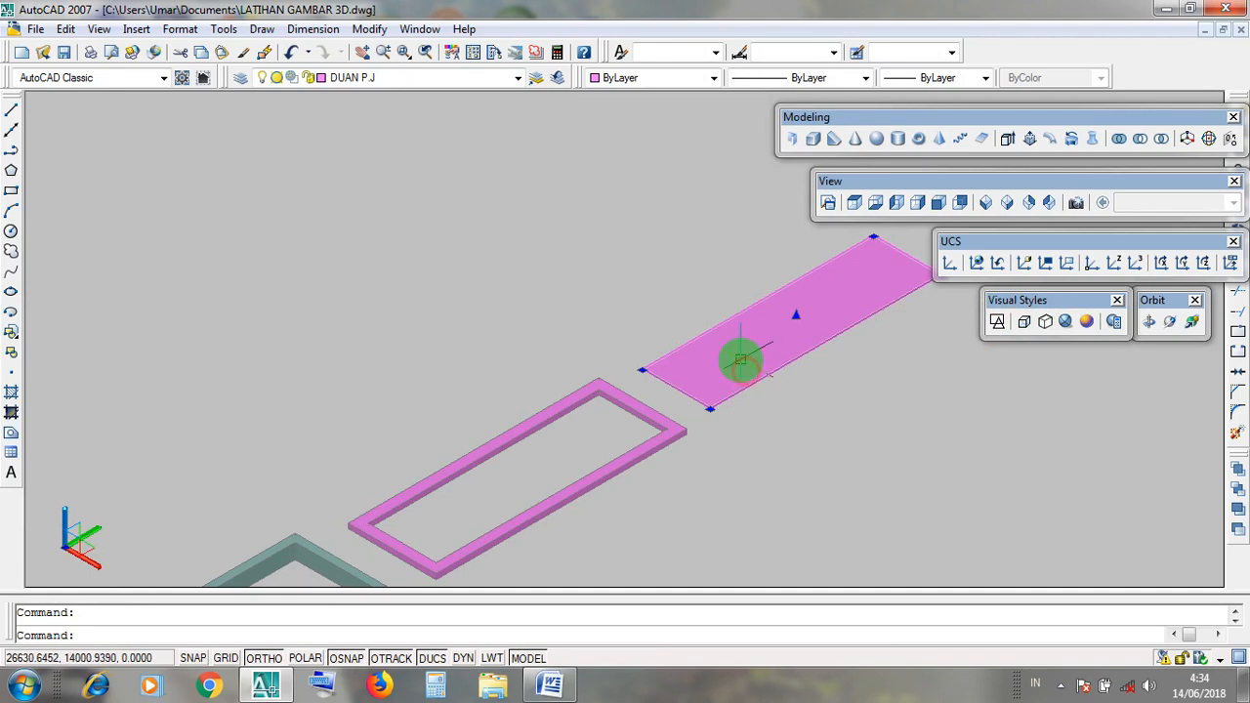
{"action": "scroll", "coordinate": [525, 477], "scroll_direction": "up", "scroll_amount": 4}
{"action": "left_click", "coordinate": [565, 479]}
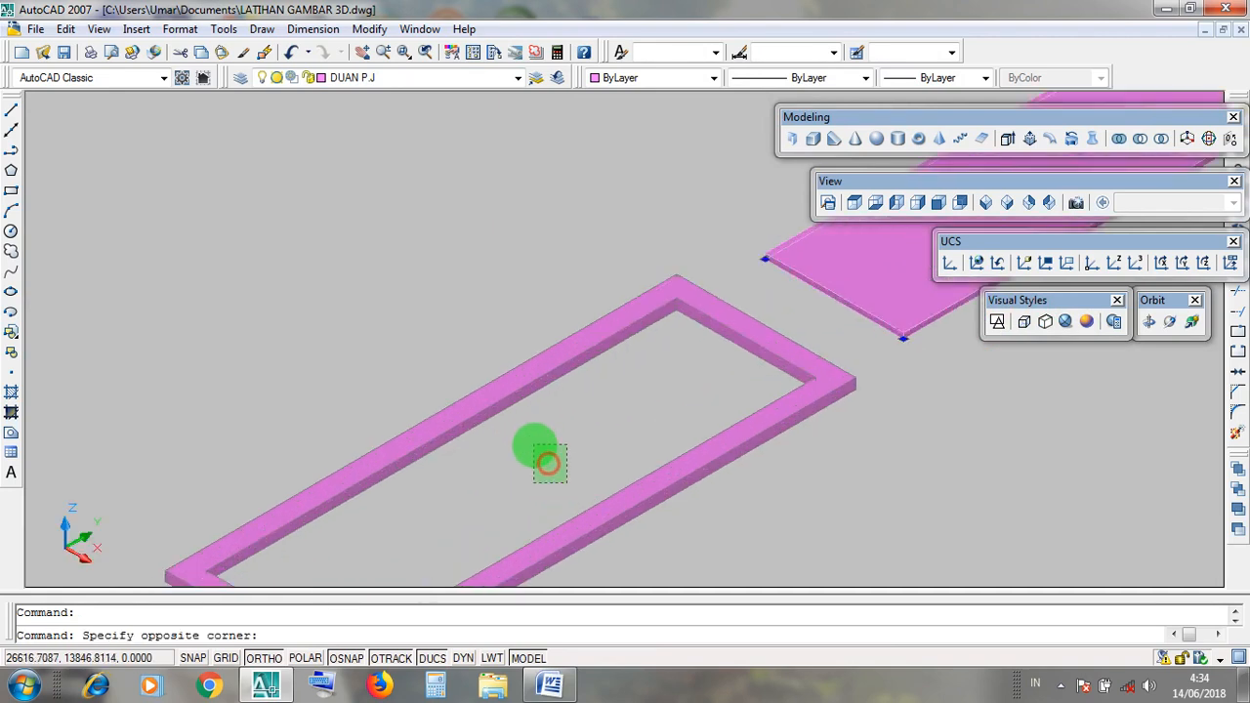
{"action": "left_click", "coordinate": [537, 445]}
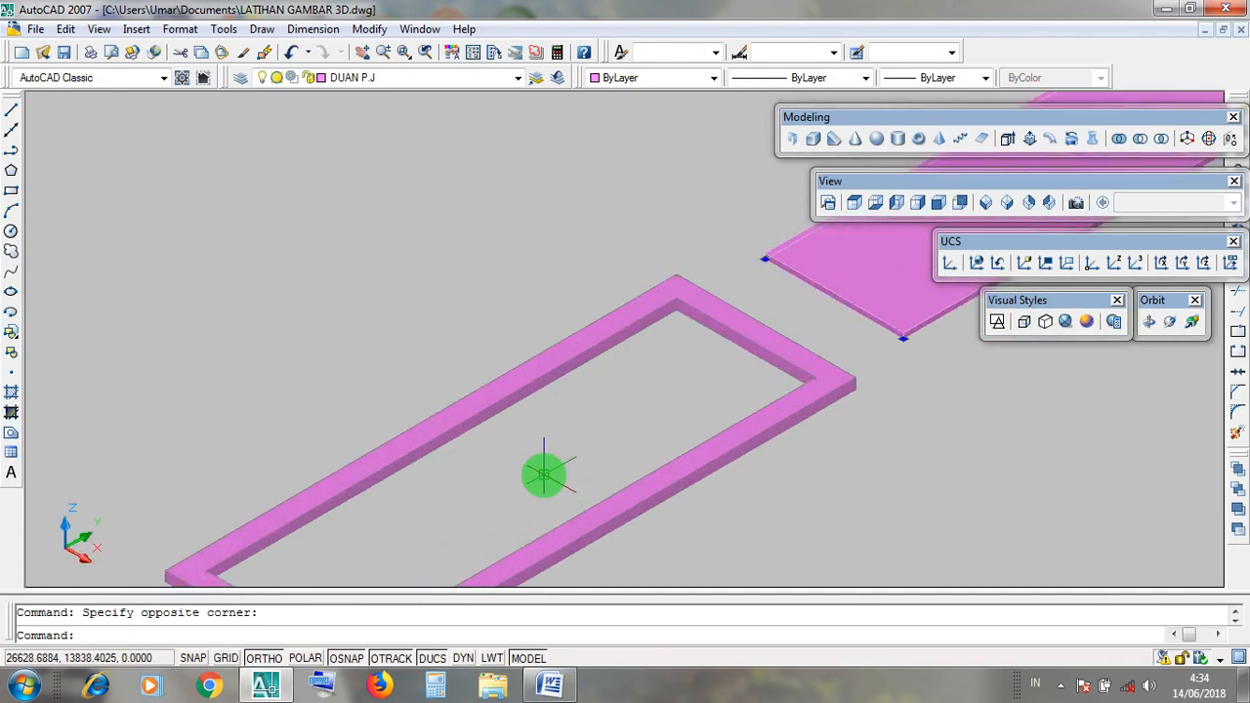
{"action": "scroll", "coordinate": [544, 476], "scroll_direction": "down", "scroll_amount": 3}
{"action": "left_click", "coordinate": [560, 460]}
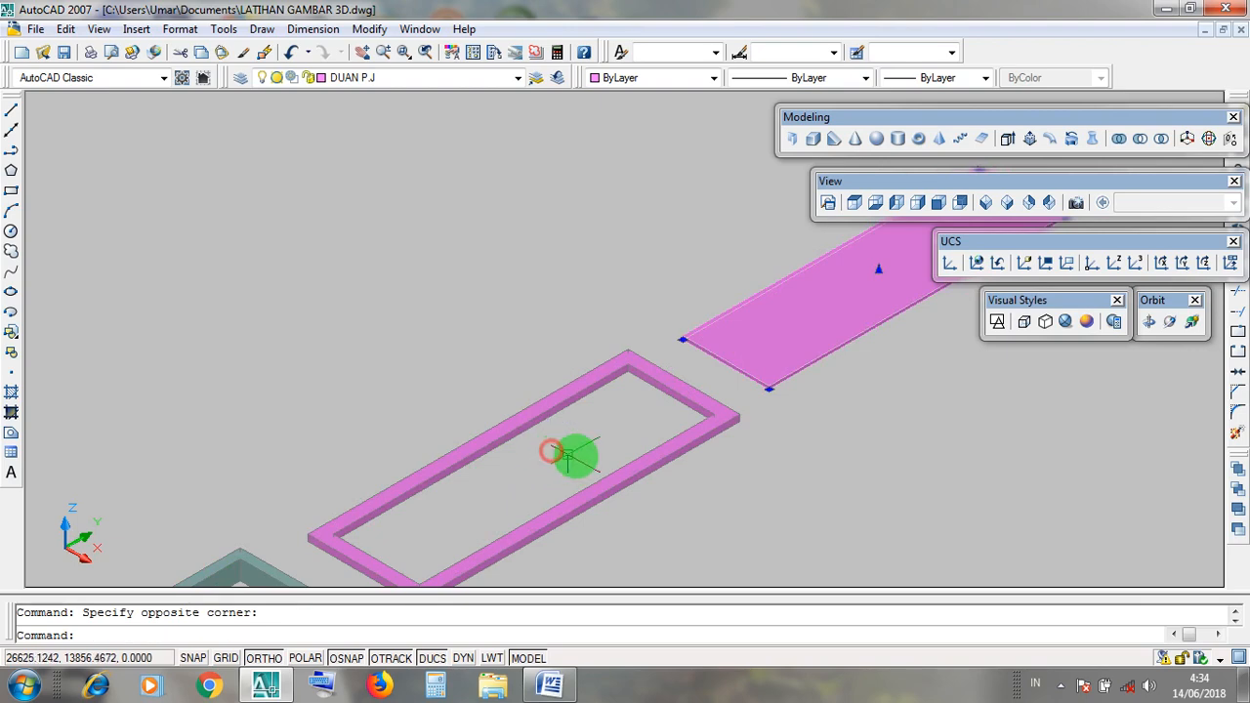
{"action": "scroll", "coordinate": [748, 466], "scroll_direction": "down", "scroll_amount": 3}
{"action": "scroll", "coordinate": [702, 501], "scroll_direction": "up", "scroll_amount": 1}
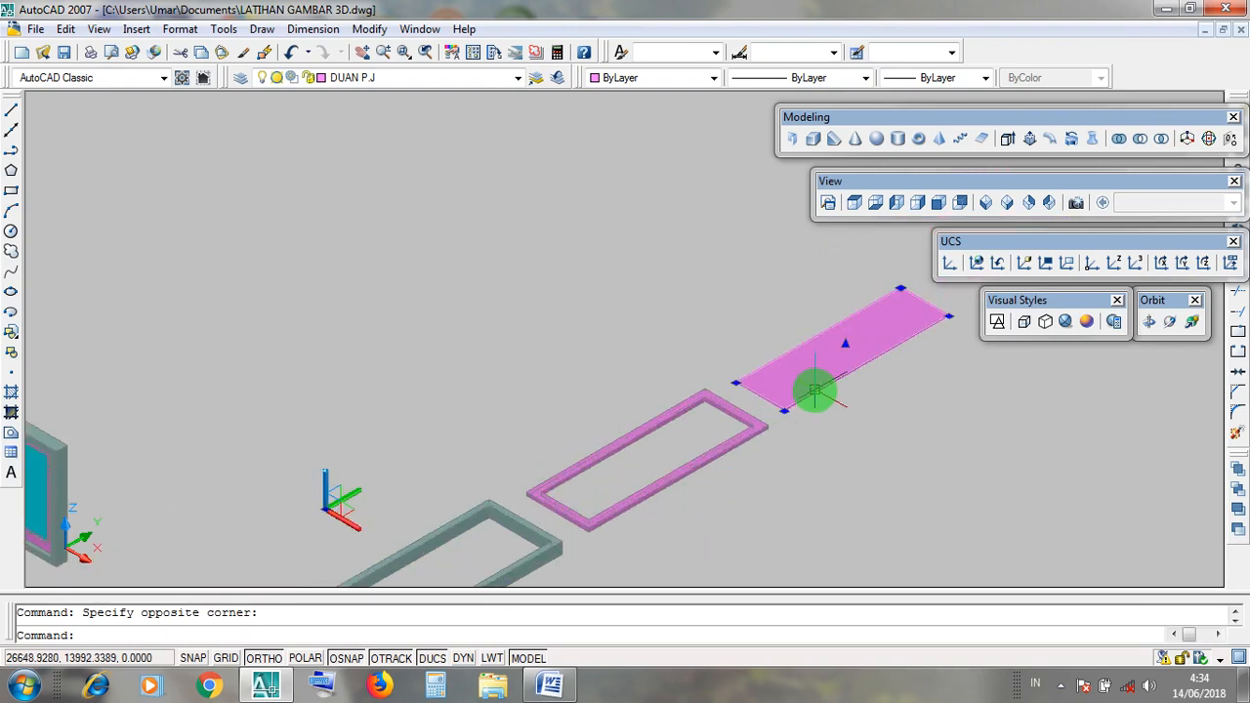
{"action": "middle_click_drag", "start_coordinate": [699, 530], "coordinate": [772, 424]}
{"action": "scroll", "coordinate": [481, 498], "scroll_direction": "up", "scroll_amount": 1}
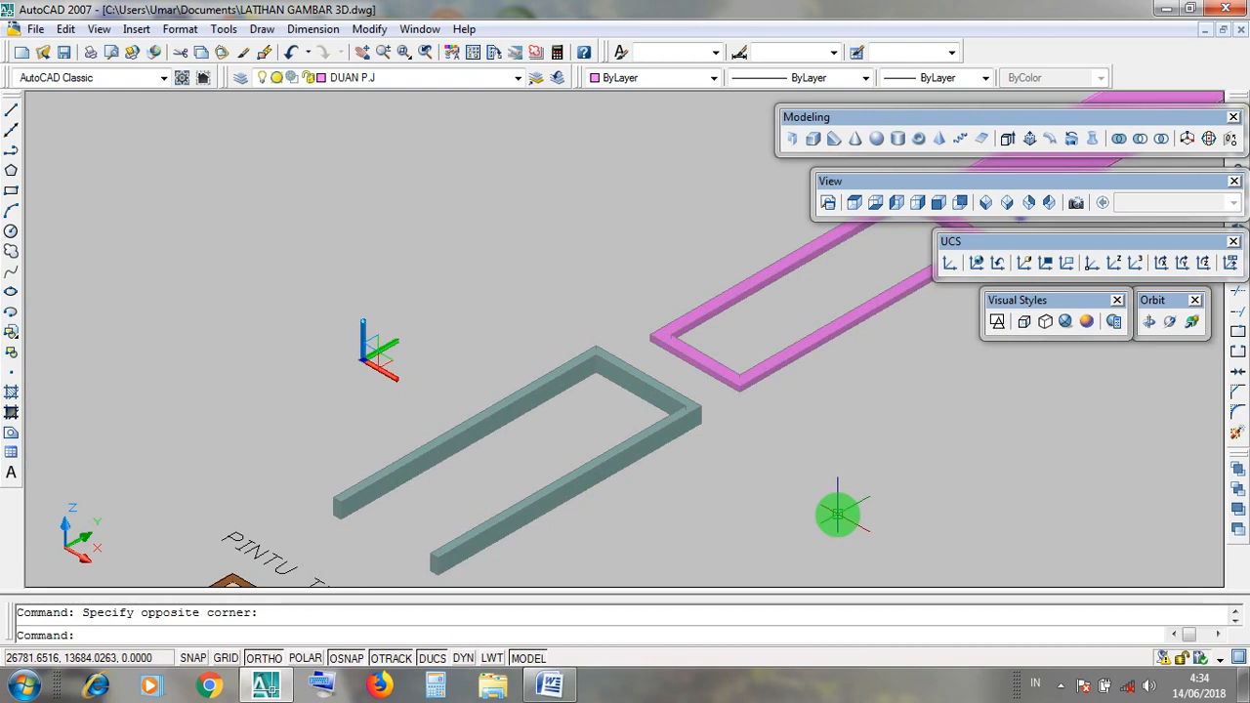
{"action": "key", "text": "Escape"}
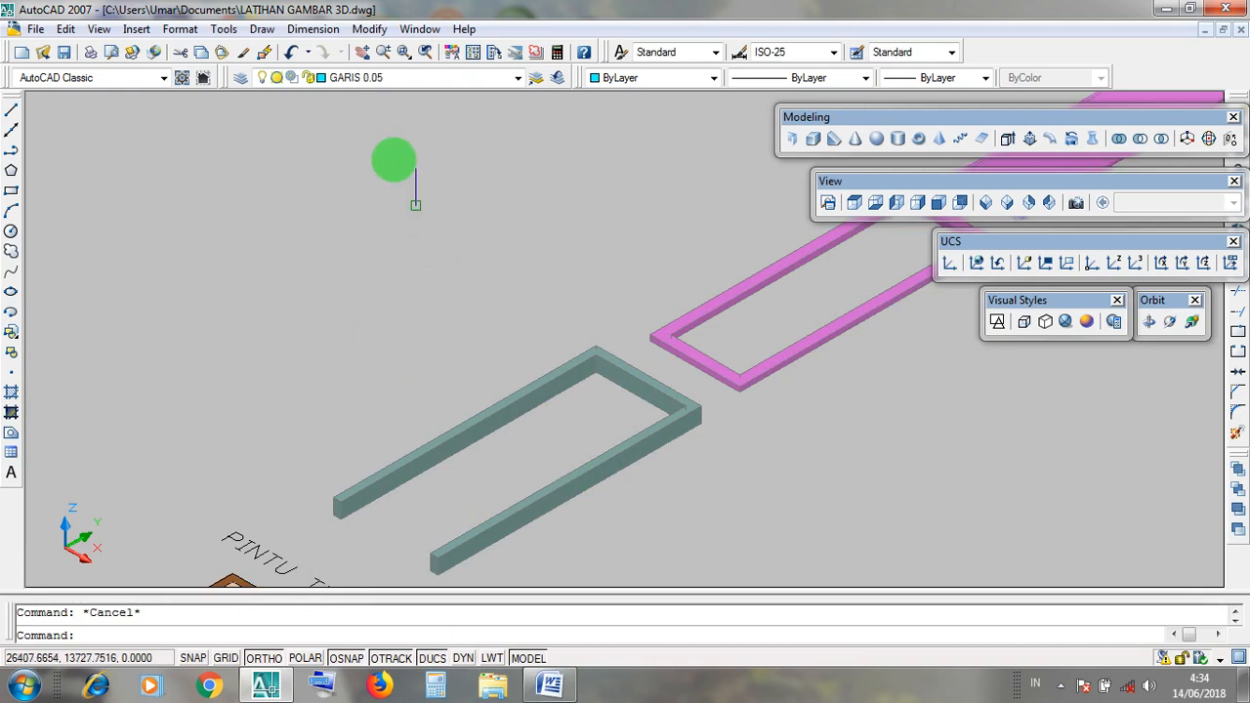
Return the door parts to the 2D Wireframe visual style
{"action": "left_click", "coordinate": [371, 29]}
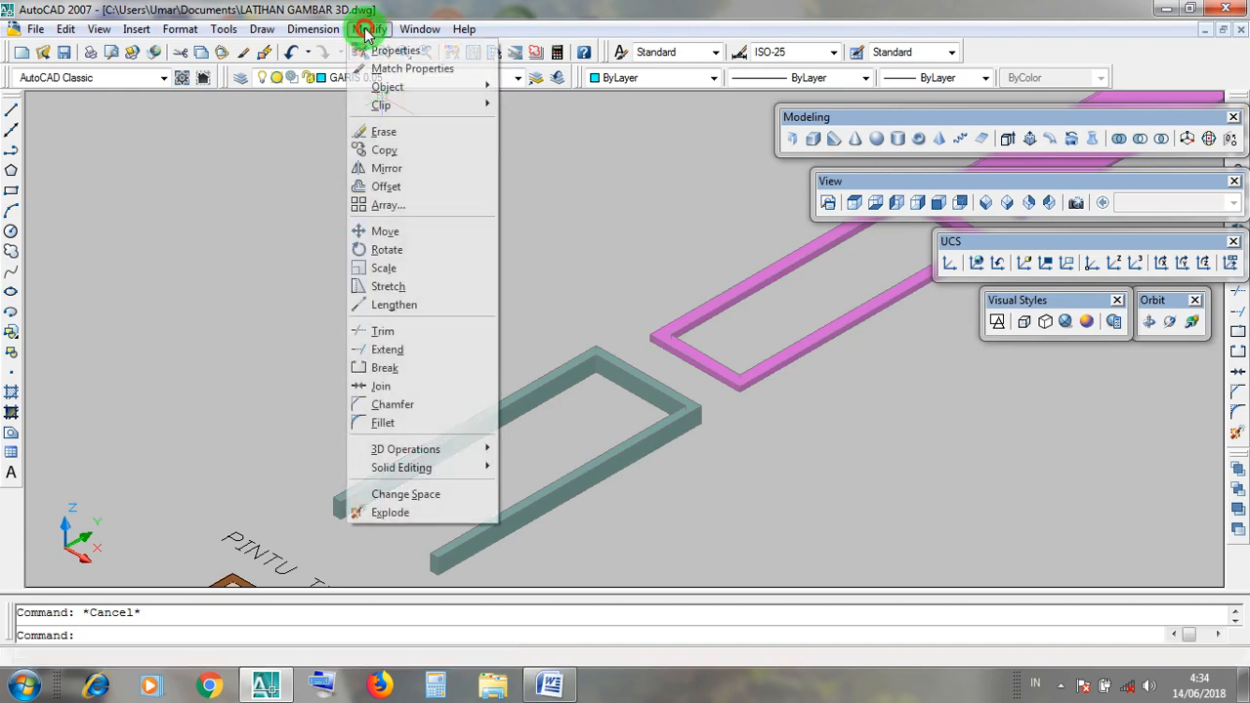
{"action": "left_click", "coordinate": [837, 444]}
{"action": "left_click", "coordinate": [846, 398]}
{"action": "middle_click_drag", "start_coordinate": [846, 398], "coordinate": [591, 499]}
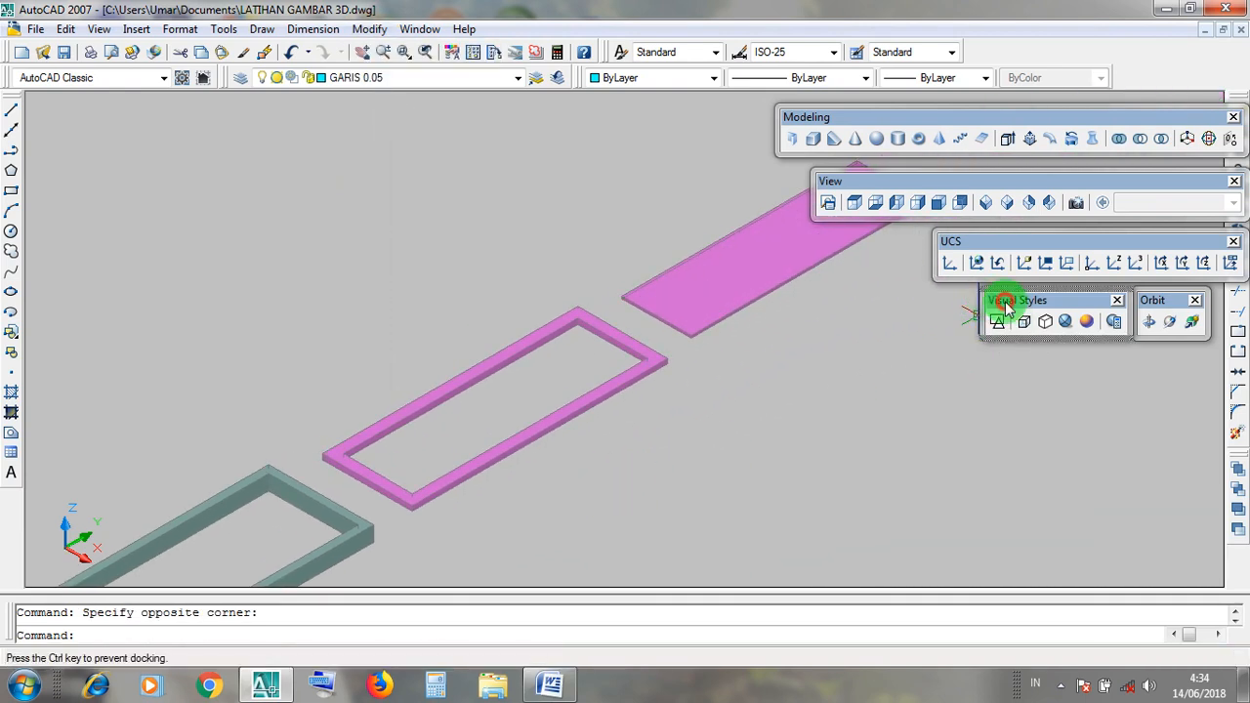
{"action": "left_click", "coordinate": [997, 323]}
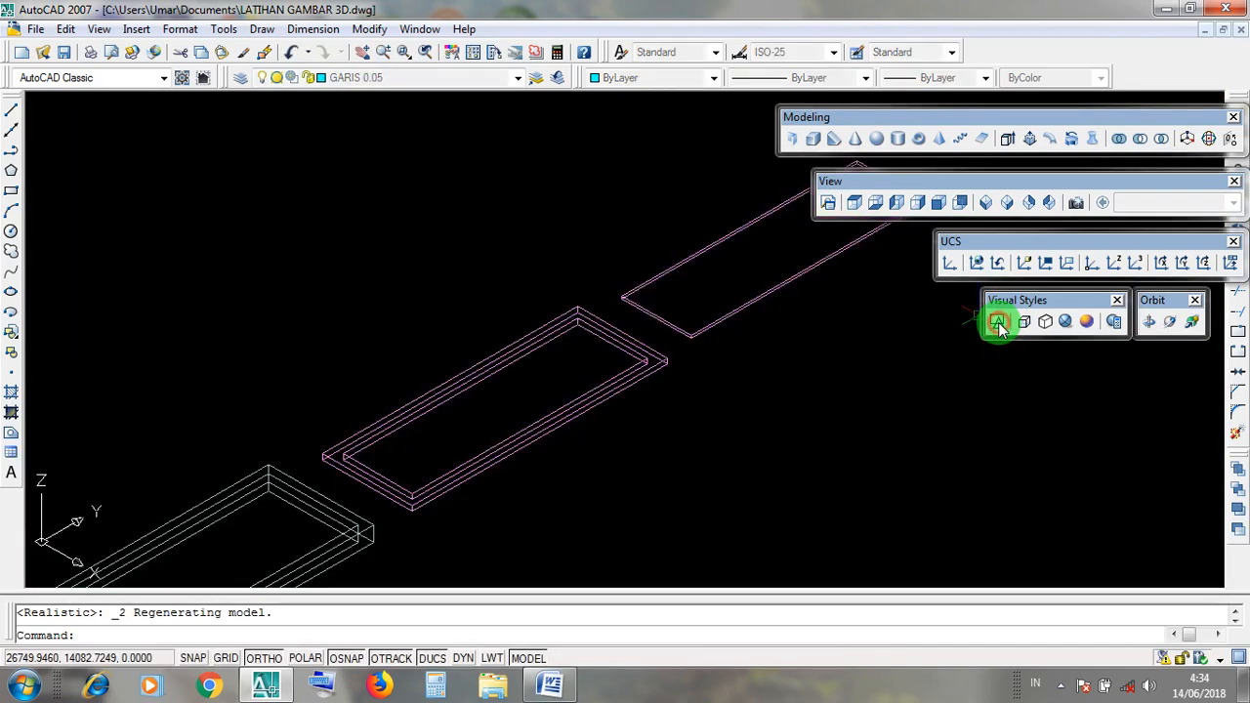
Switch to the Word document MOVE and read the CARA 2 instructions, from selecting the object to picking its destination
{"action": "left_click", "coordinate": [1163, 8]}
{"action": "left_click", "coordinate": [550, 689]}
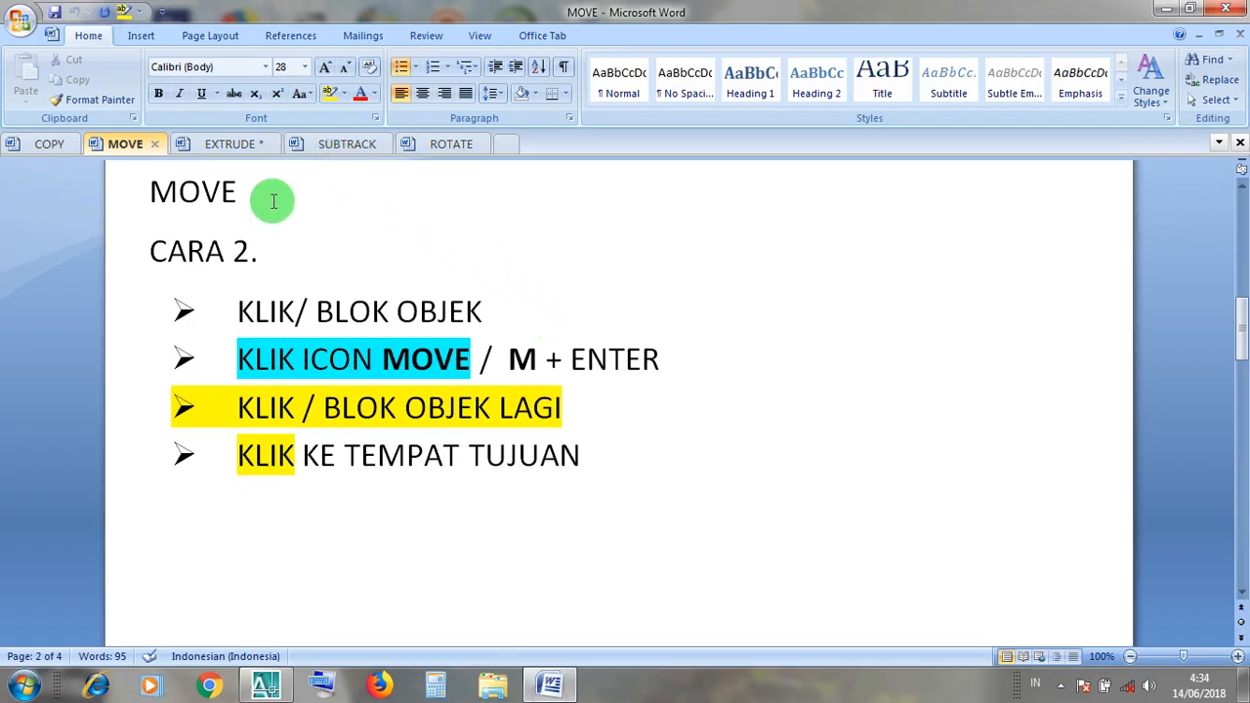
{"action": "left_click_drag", "start_coordinate": [482, 311], "coordinate": [270, 328]}
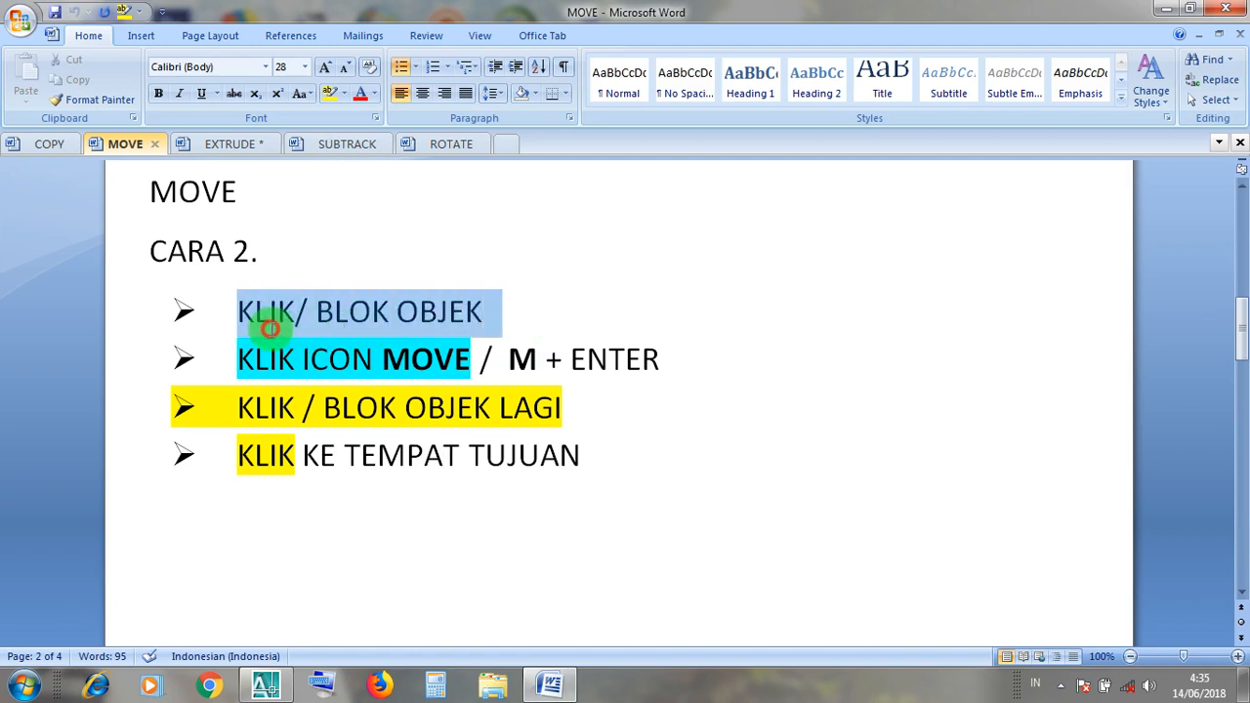
{"action": "left_click_drag", "start_coordinate": [459, 359], "coordinate": [245, 358]}
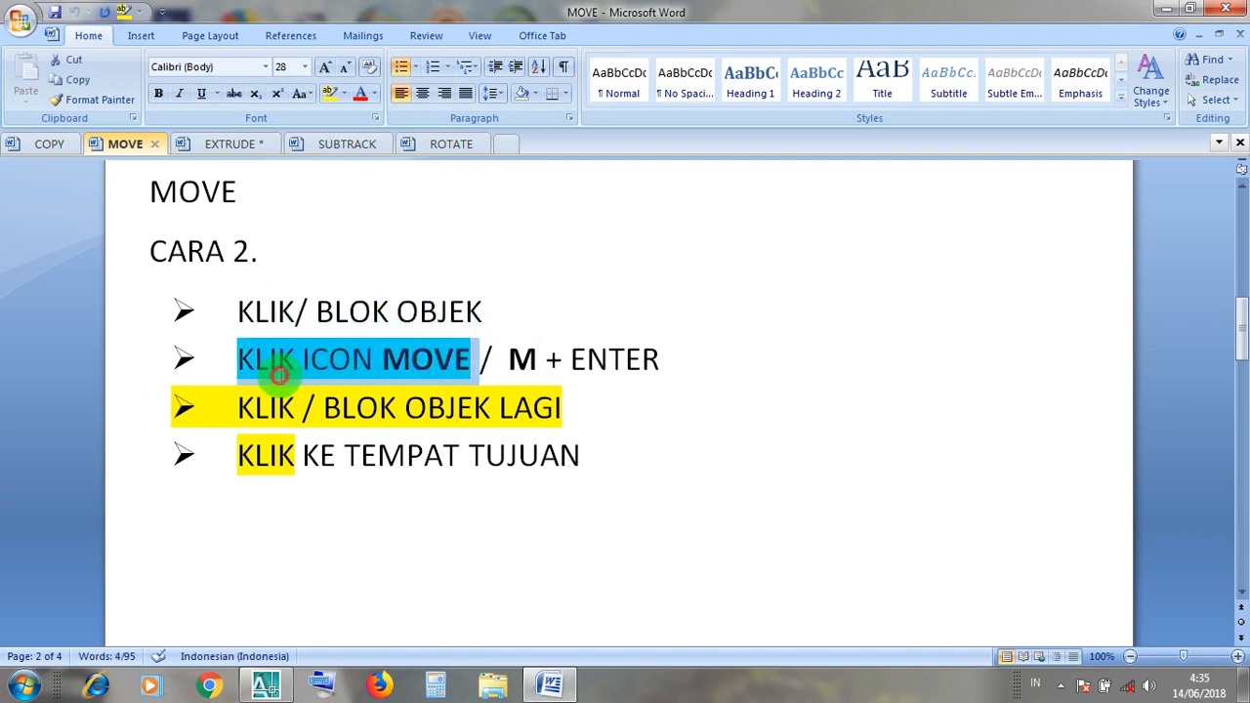
{"action": "left_click", "coordinate": [524, 359]}
{"action": "left_click", "coordinate": [600, 361]}
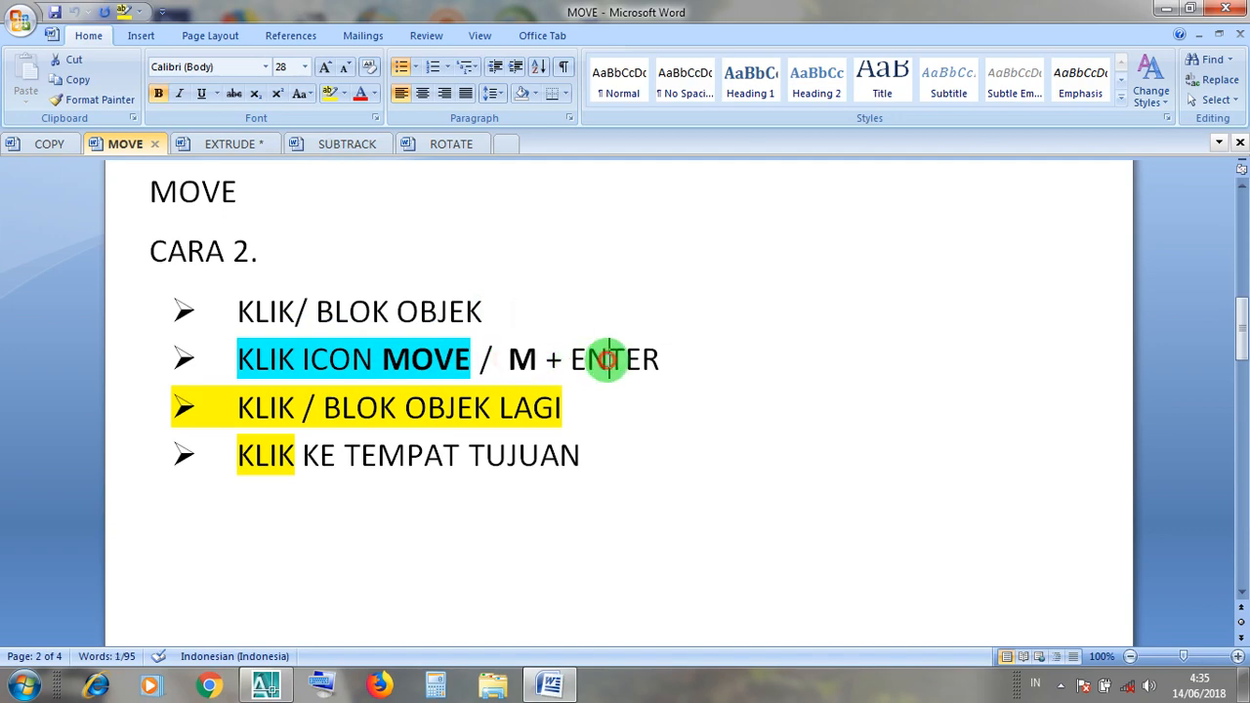
{"action": "left_click", "coordinate": [564, 408]}
{"action": "left_click_drag", "start_coordinate": [566, 410], "coordinate": [239, 410]}
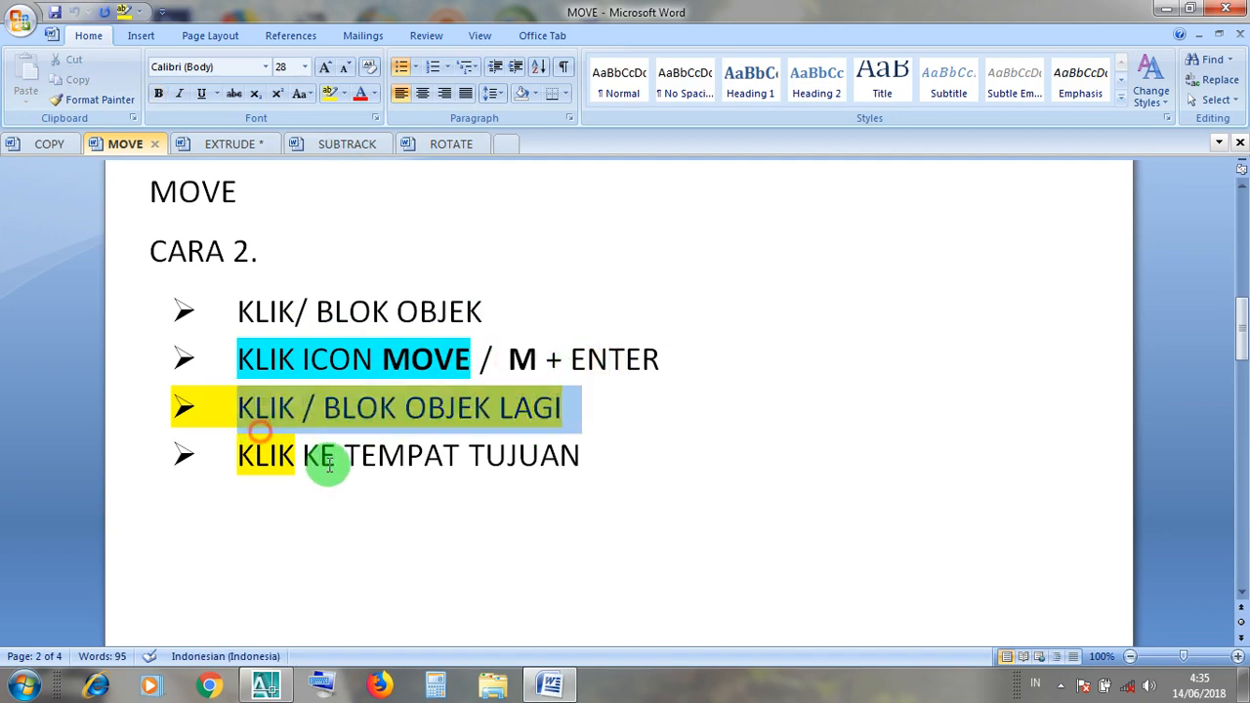
{"action": "left_click", "coordinate": [336, 455]}
{"action": "left_click", "coordinate": [1163, 9]}
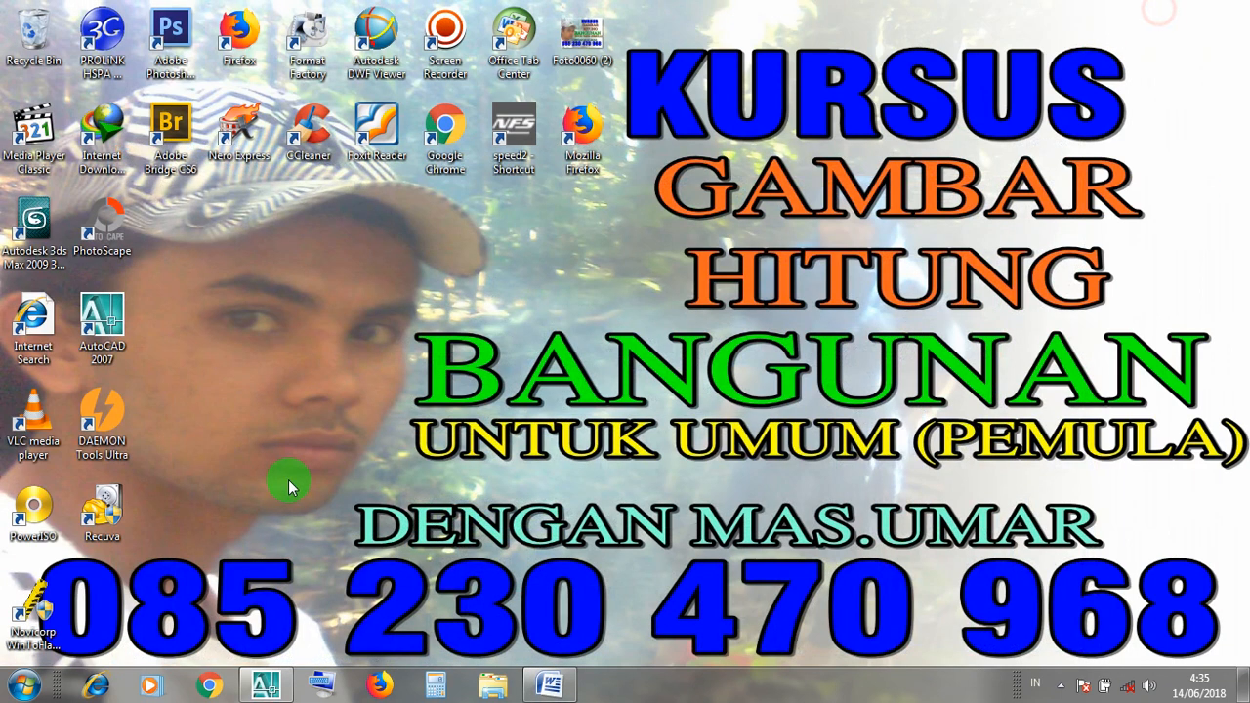
Switch back to the AutoCAD drawing and examine the far corner of the flat door panel up close
{"action": "left_click", "coordinate": [266, 686]}
{"action": "scroll", "coordinate": [635, 335], "scroll_direction": "down", "scroll_amount": 3}
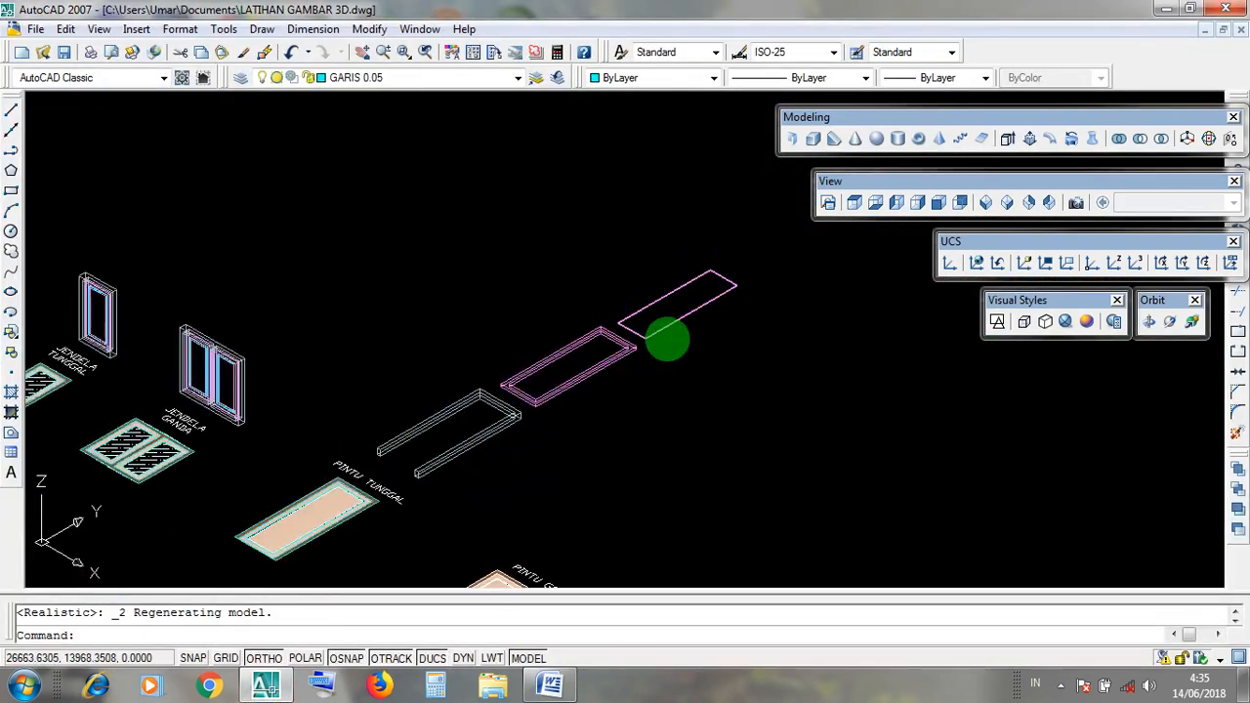
{"action": "scroll", "coordinate": [764, 291], "scroll_direction": "up", "scroll_amount": 3}
{"action": "scroll", "coordinate": [713, 293], "scroll_direction": "up", "scroll_amount": 5}
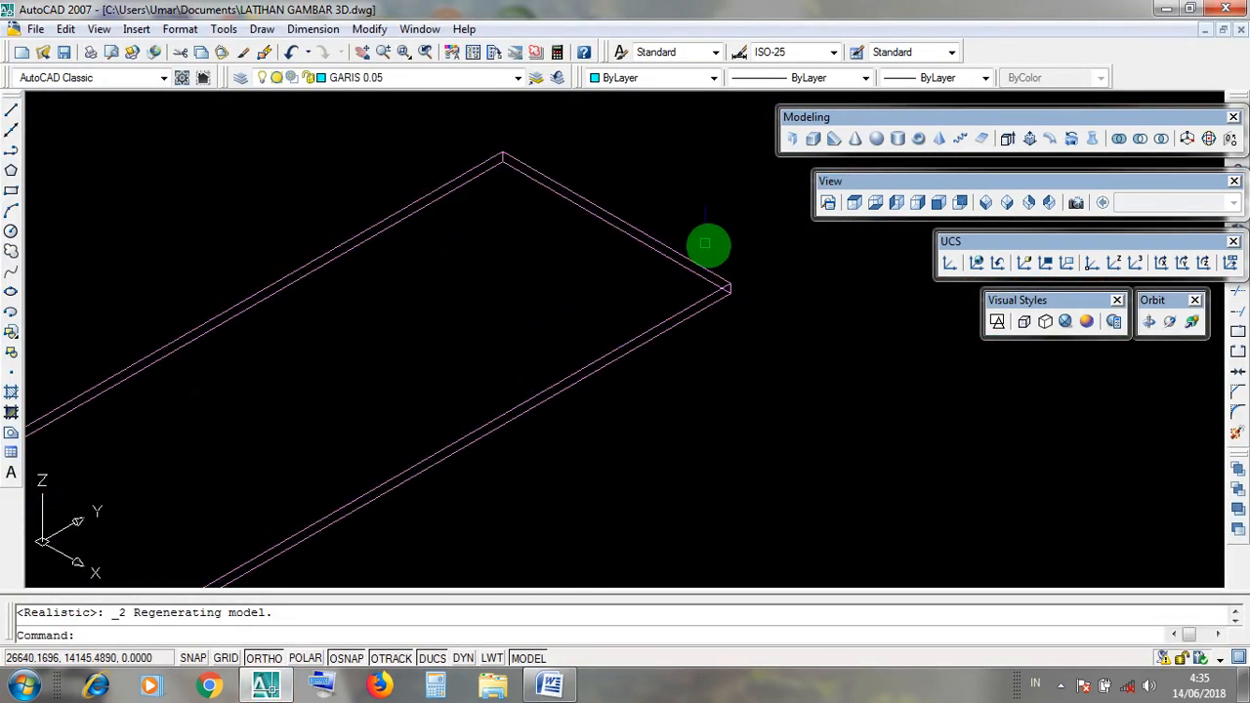
{"action": "scroll", "coordinate": [717, 255], "scroll_direction": "up", "scroll_amount": 2}
{"action": "left_click", "coordinate": [712, 257]}
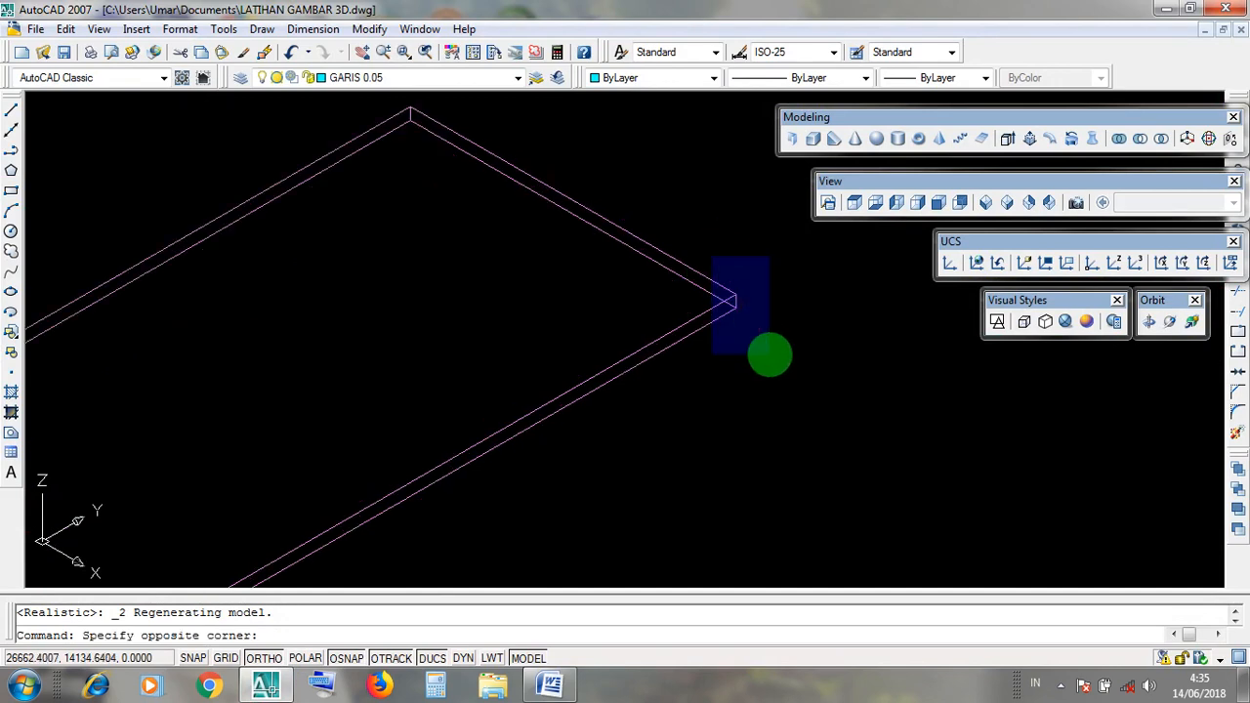
{"action": "left_click", "coordinate": [770, 354]}
{"action": "scroll", "coordinate": [752, 334], "scroll_direction": "down", "scroll_amount": 3}
{"action": "mouse_move", "coordinate": [752, 332]}
{"action": "middle_mouse_down"}
{"action": "mouse_move", "coordinate": [738, 286]}
{"action": "mouse_move", "coordinate": [741, 323]}
{"action": "middle_mouse_up"}
{"action": "scroll", "coordinate": [743, 323], "scroll_direction": "up", "scroll_amount": 2}
{"action": "scroll", "coordinate": [718, 276], "scroll_direction": "up", "scroll_amount": 1}
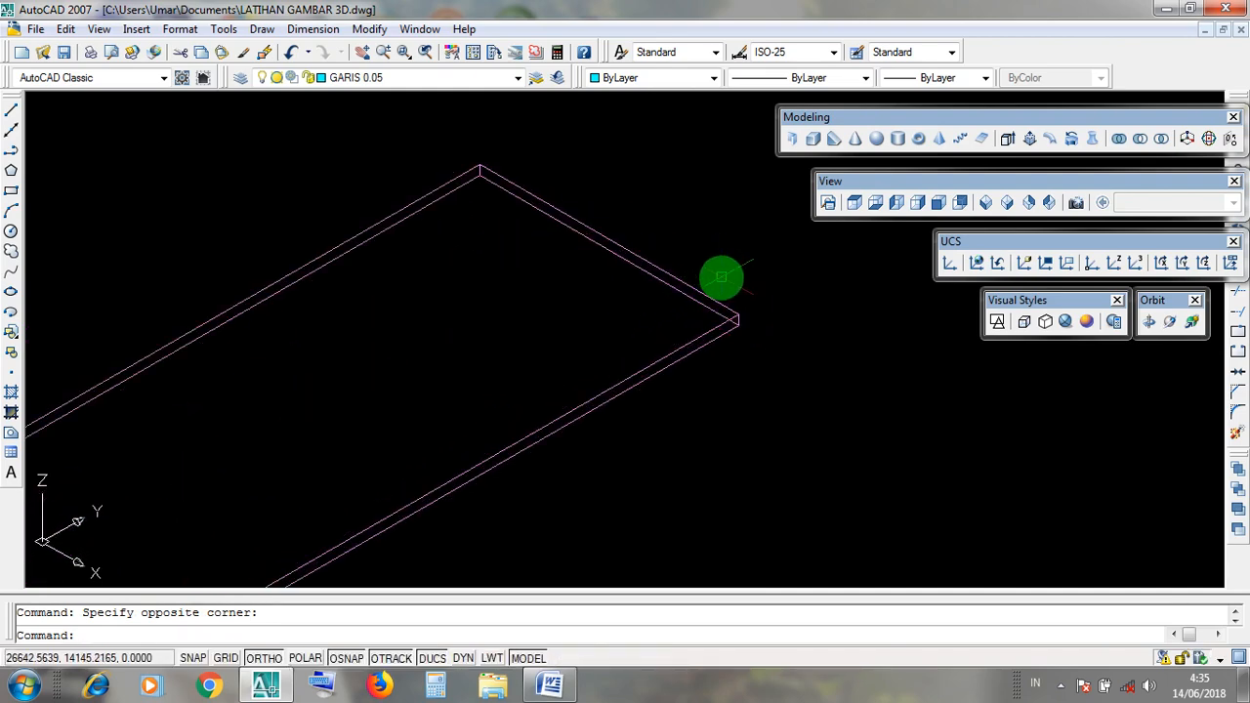
Select the flat door panel by the short vertical edge at its far corner
{"action": "left_click", "coordinate": [723, 280]}
{"action": "scroll", "coordinate": [737, 317], "scroll_direction": "up", "scroll_amount": 1}
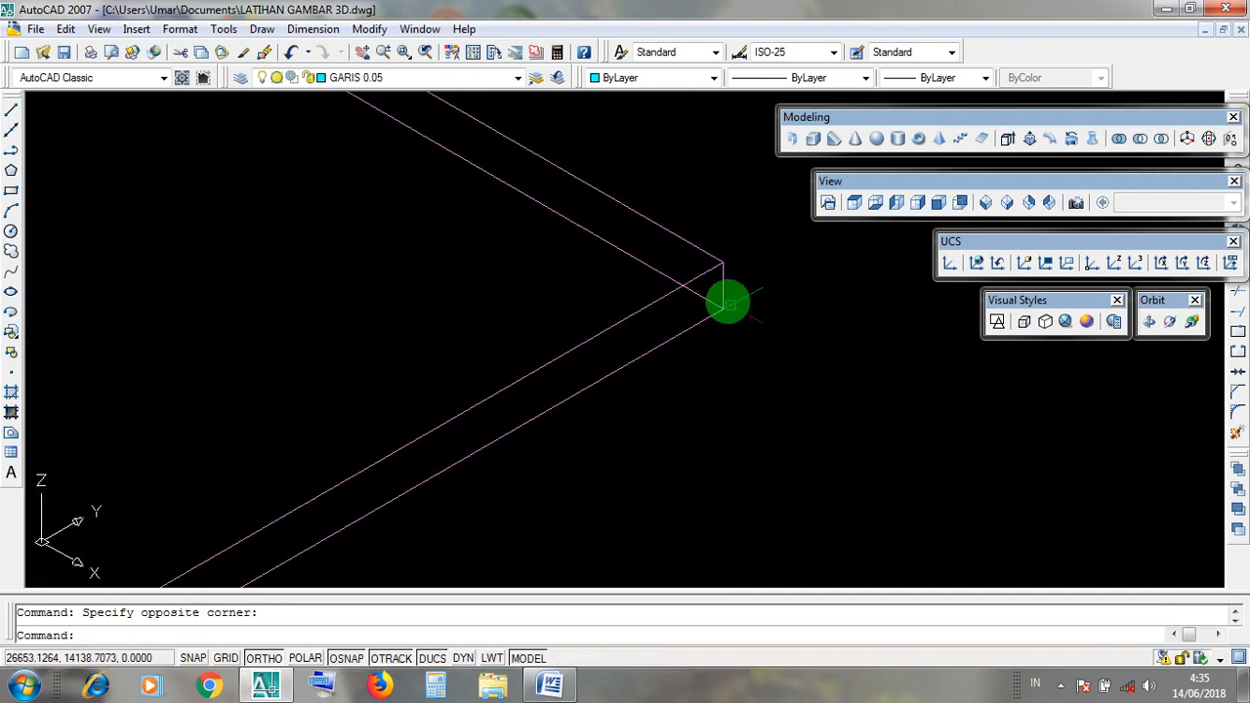
{"action": "left_click", "coordinate": [721, 289]}
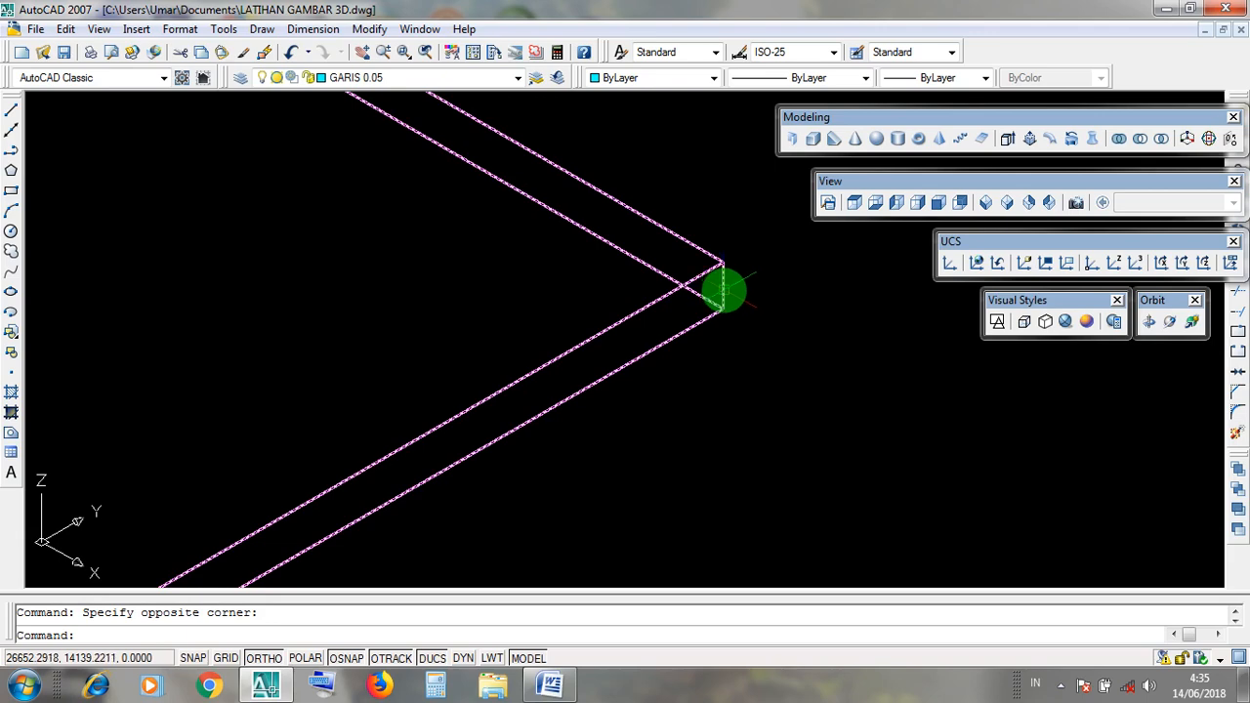
Examine the inner and outer vertical edges at the leaf frame's corner nearest the flat door panel
{"action": "scroll", "coordinate": [744, 308], "scroll_direction": "down", "scroll_amount": 2}
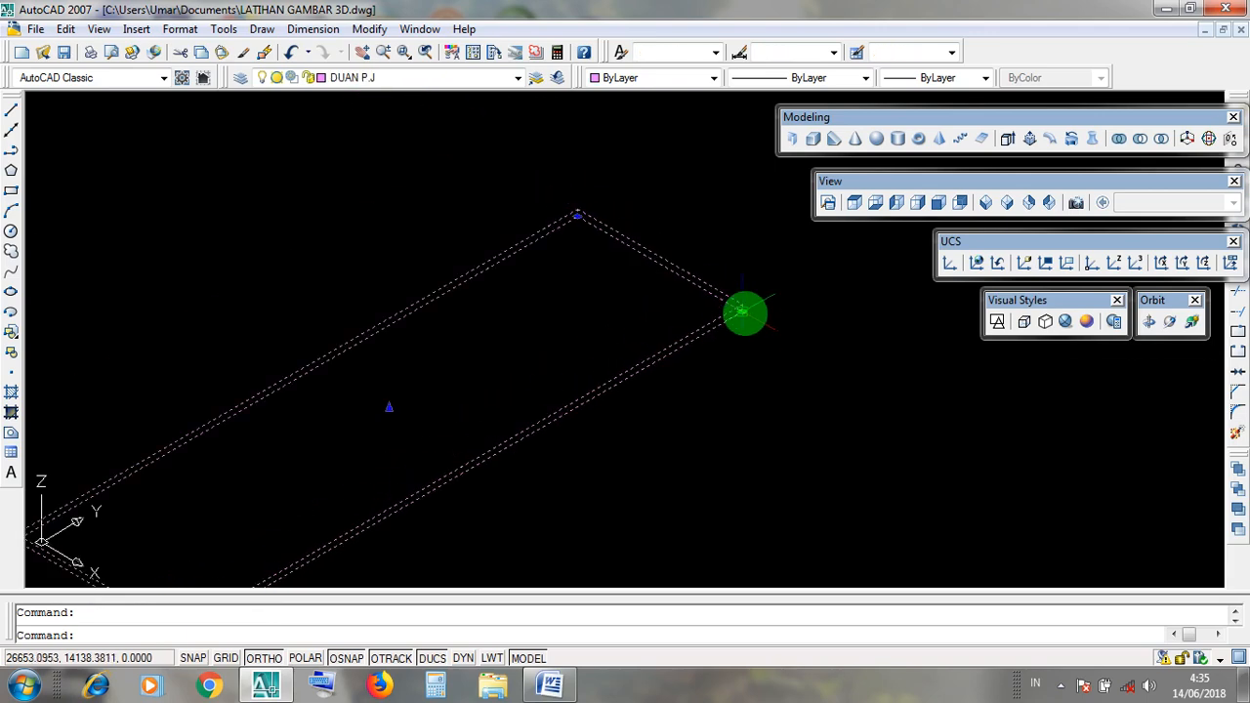
{"action": "scroll", "coordinate": [745, 311], "scroll_direction": "down", "scroll_amount": 2}
{"action": "scroll", "coordinate": [468, 469], "scroll_direction": "up", "scroll_amount": 1}
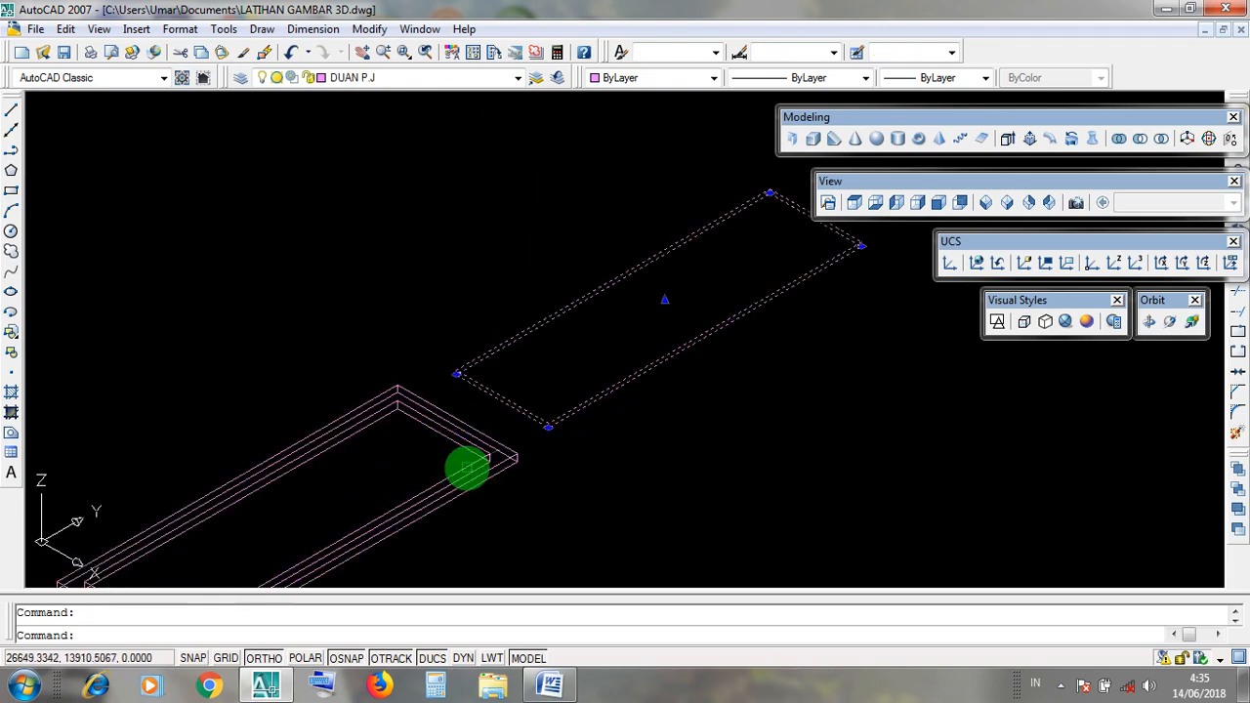
{"action": "scroll", "coordinate": [468, 468], "scroll_direction": "up", "scroll_amount": 4}
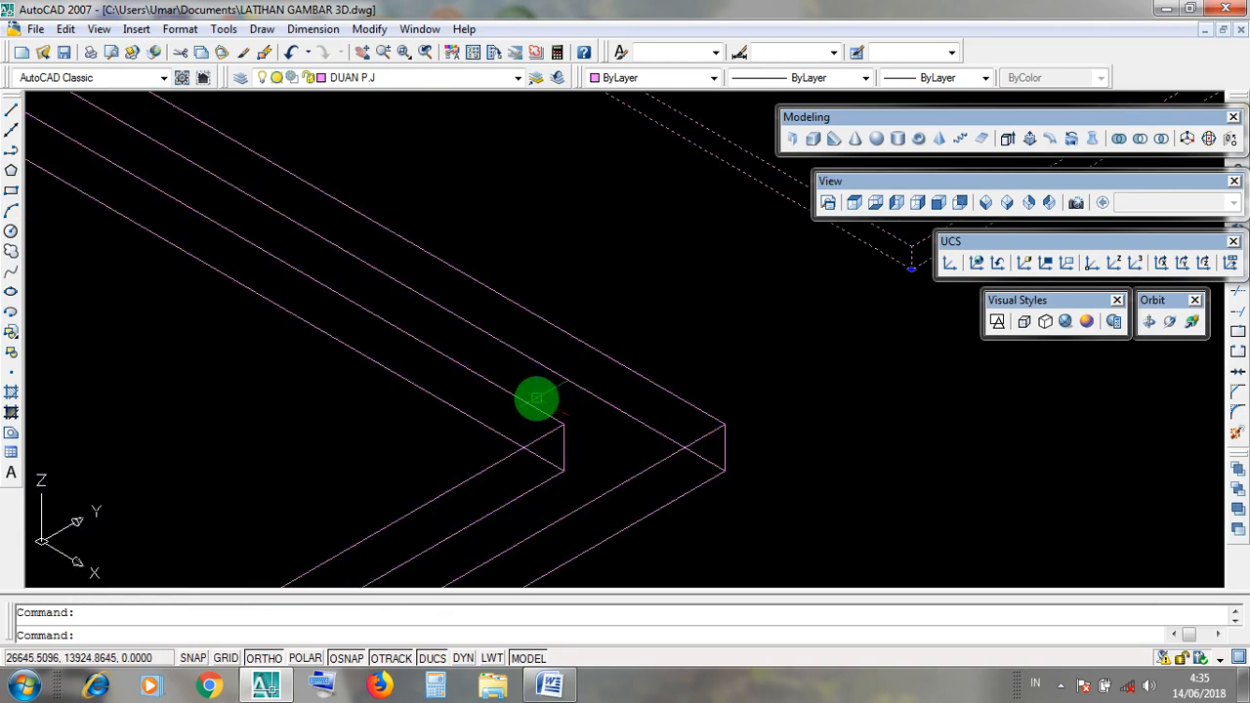
{"action": "left_click", "coordinate": [546, 400]}
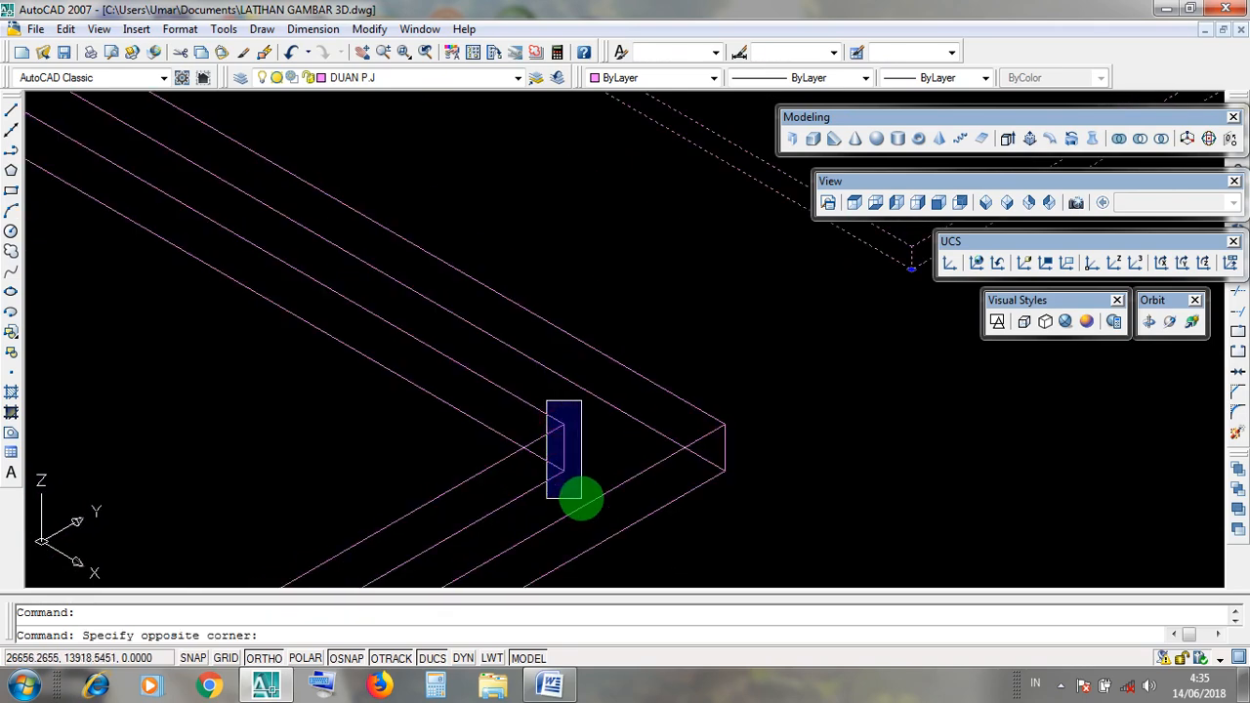
{"action": "left_click", "coordinate": [581, 498]}
{"action": "left_click", "coordinate": [537, 396]}
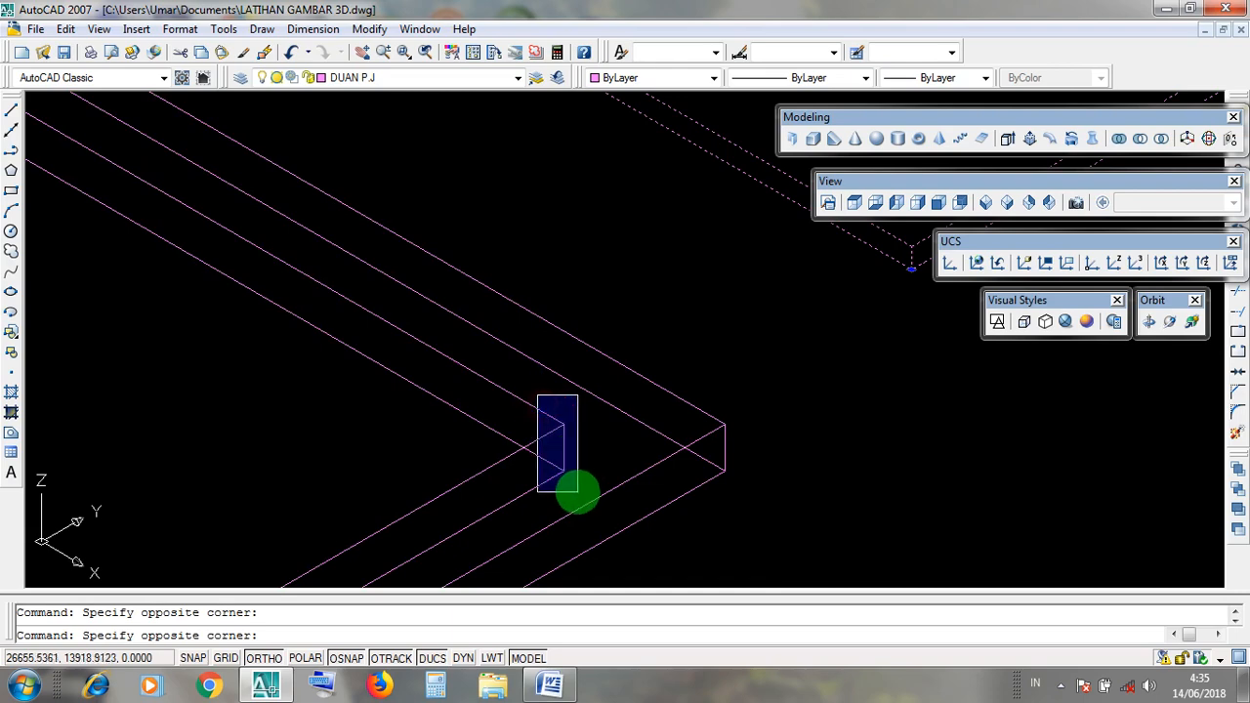
{"action": "left_click_drag", "start_coordinate": [538, 393], "coordinate": [581, 484]}
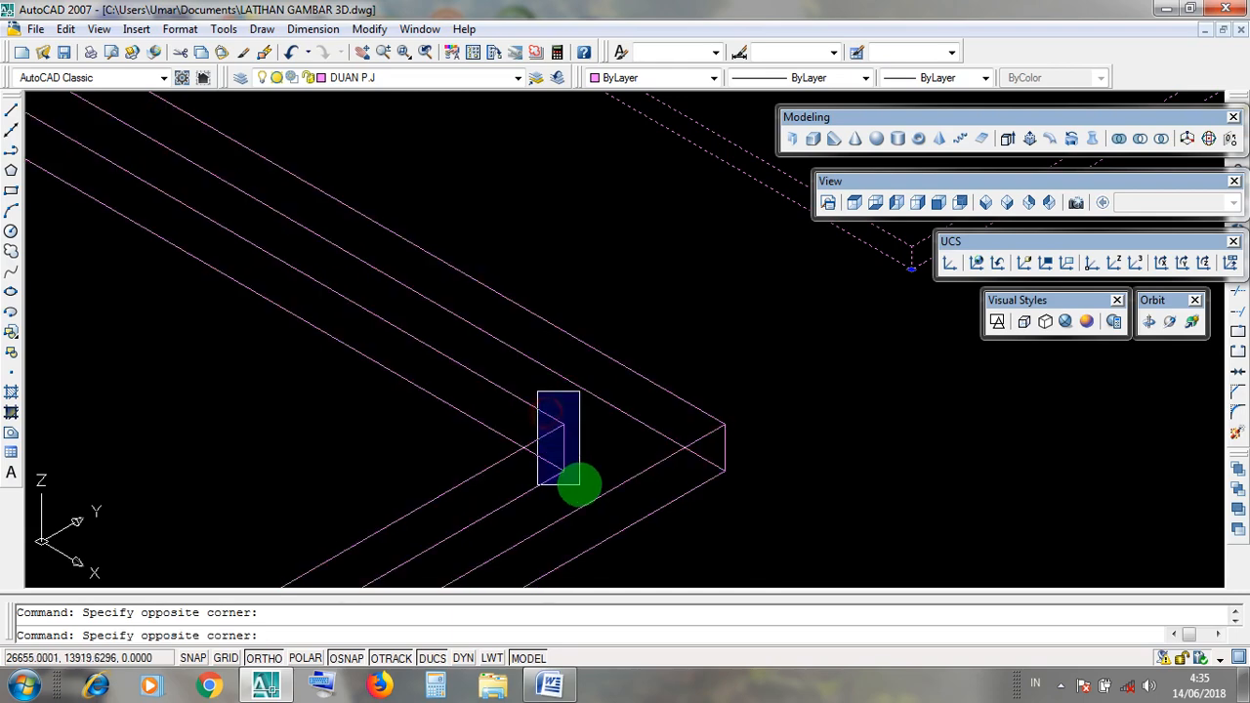
{"action": "left_click", "coordinate": [578, 485]}
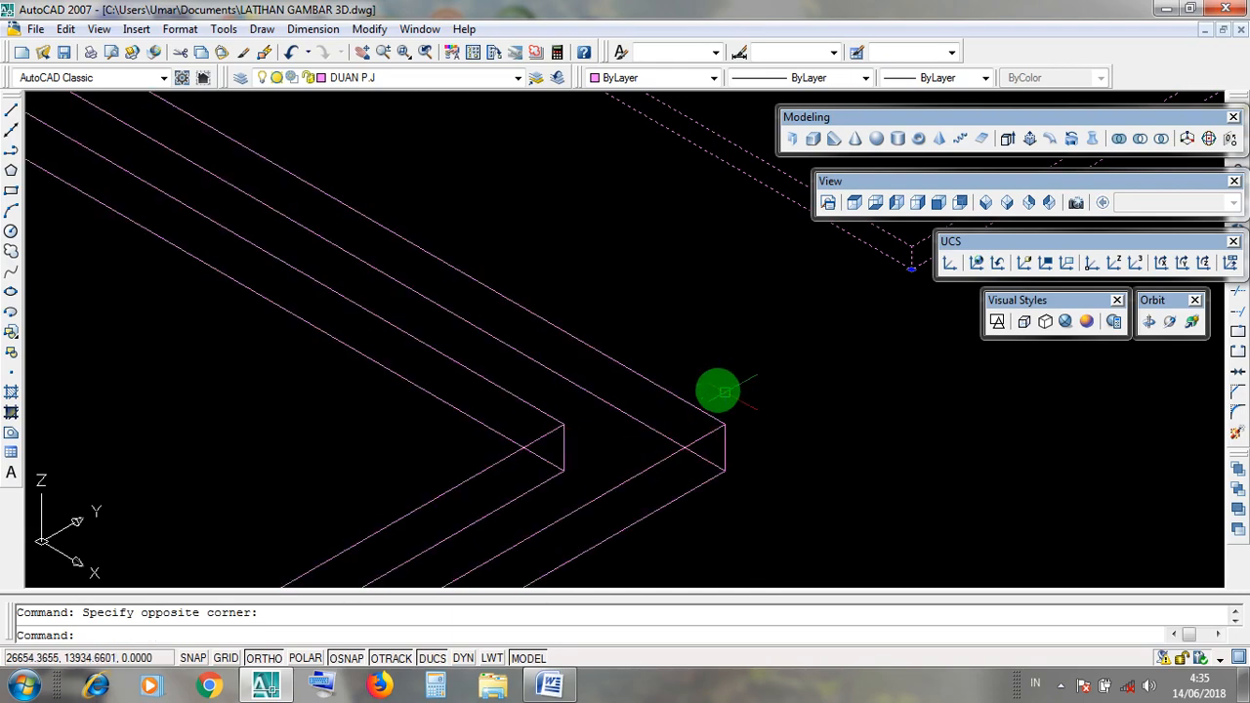
{"action": "left_click", "coordinate": [720, 399]}
{"action": "left_click", "coordinate": [754, 498]}
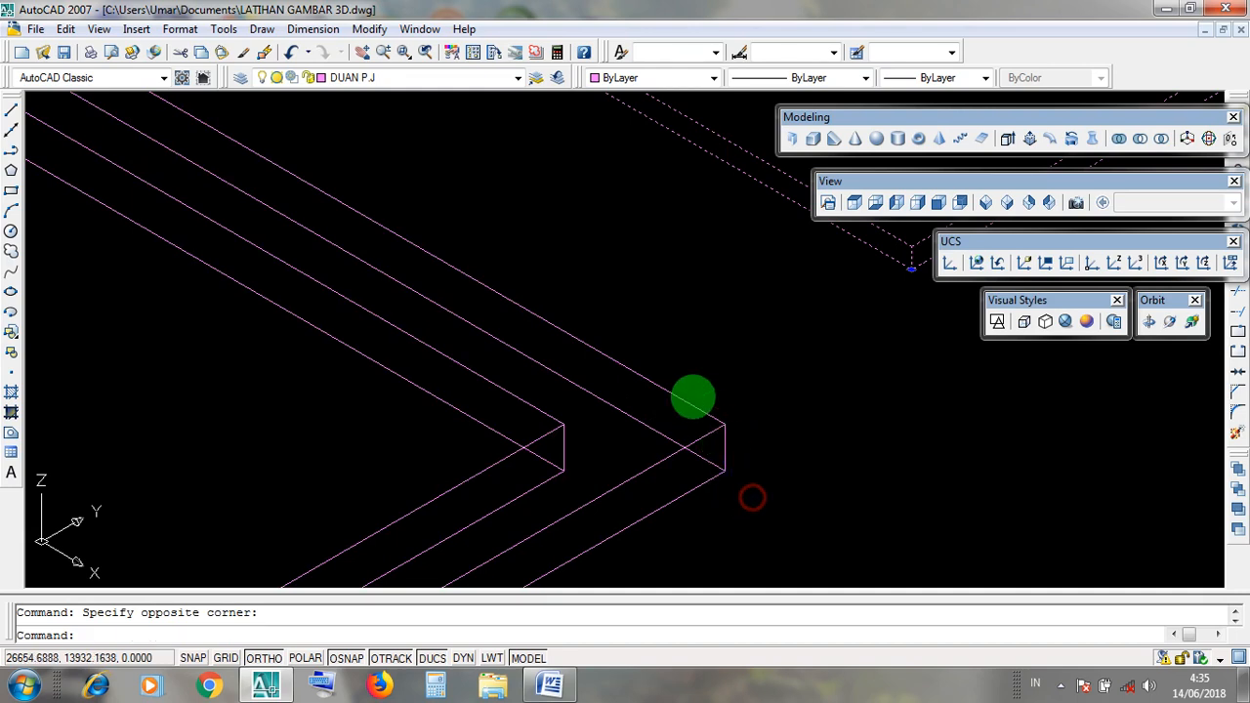
{"action": "left_click_drag", "start_coordinate": [703, 382], "coordinate": [745, 505]}
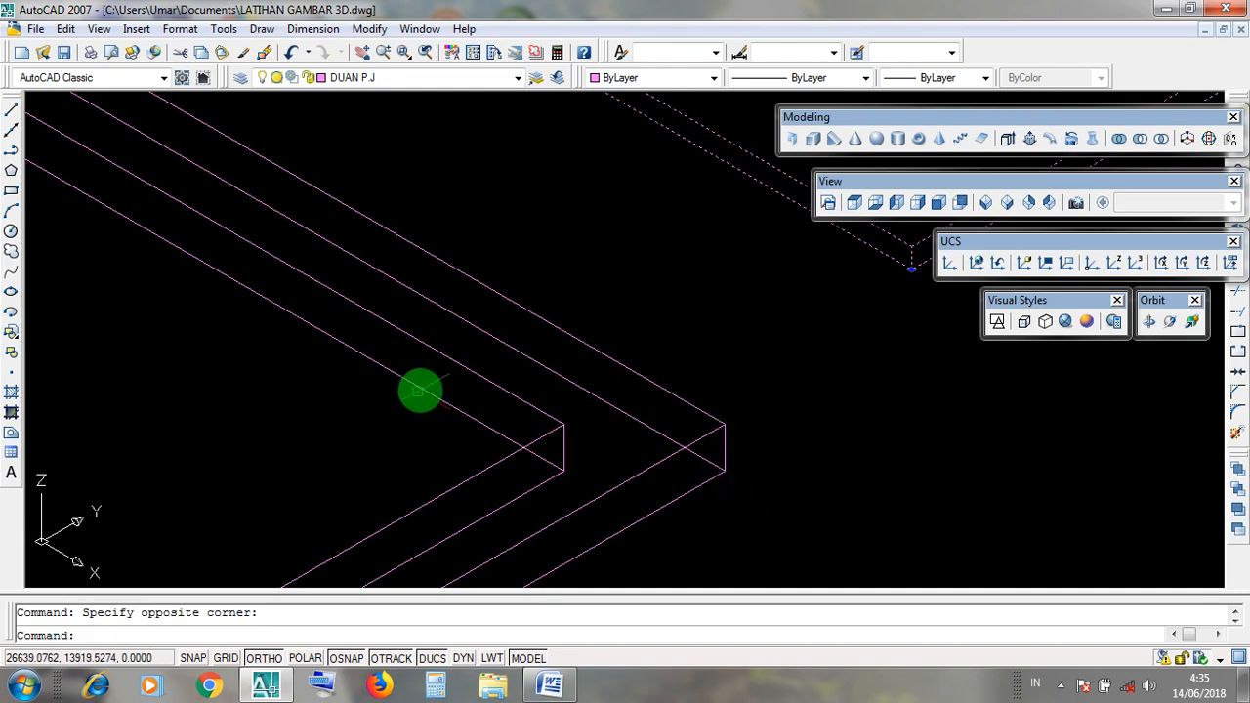
{"action": "left_click", "coordinate": [541, 402]}
{"action": "left_click", "coordinate": [580, 483]}
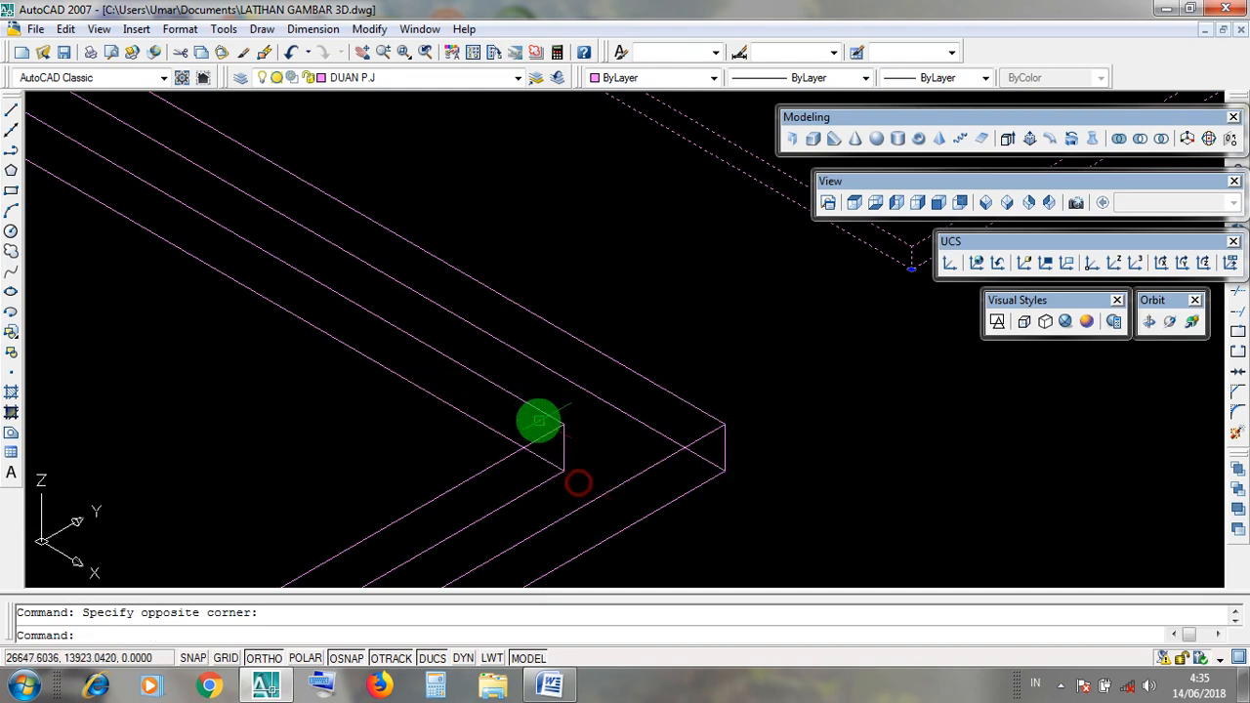
{"action": "scroll", "coordinate": [556, 425], "scroll_direction": "up", "scroll_amount": 3}
{"action": "left_click", "coordinate": [555, 446]}
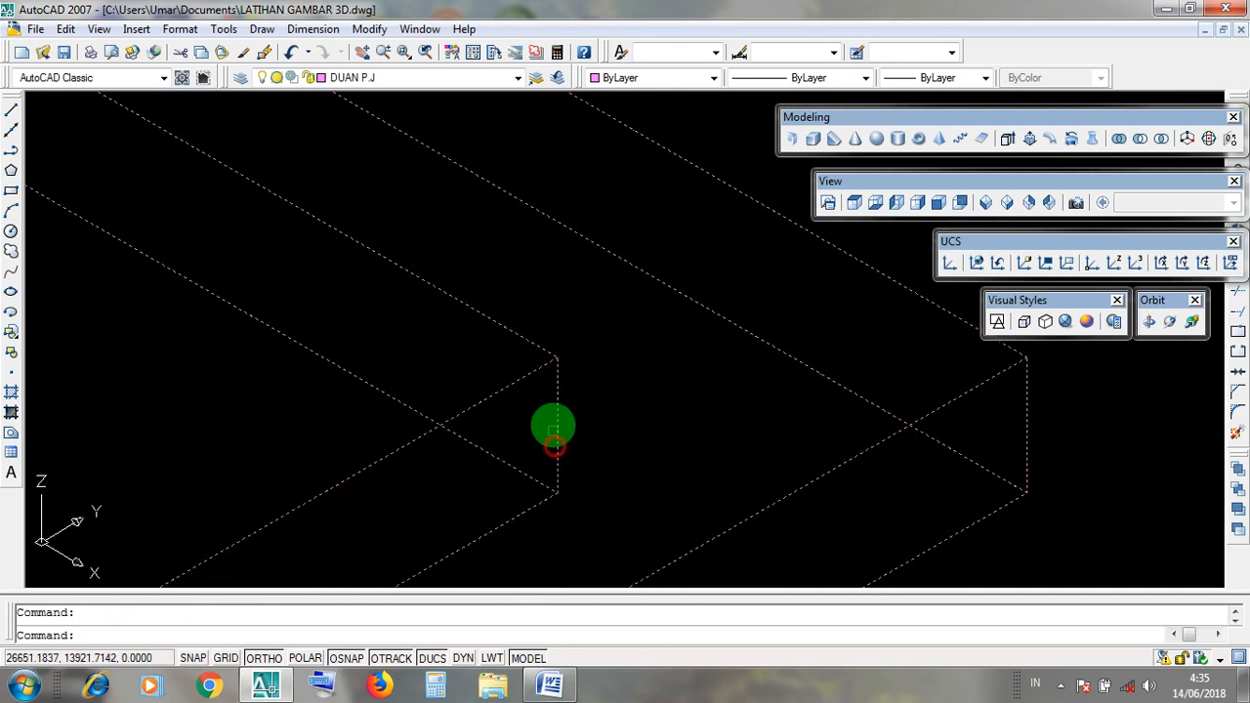
{"action": "middle_click_drag", "start_coordinate": [554, 430], "coordinate": [707, 453], "text": "shift"}
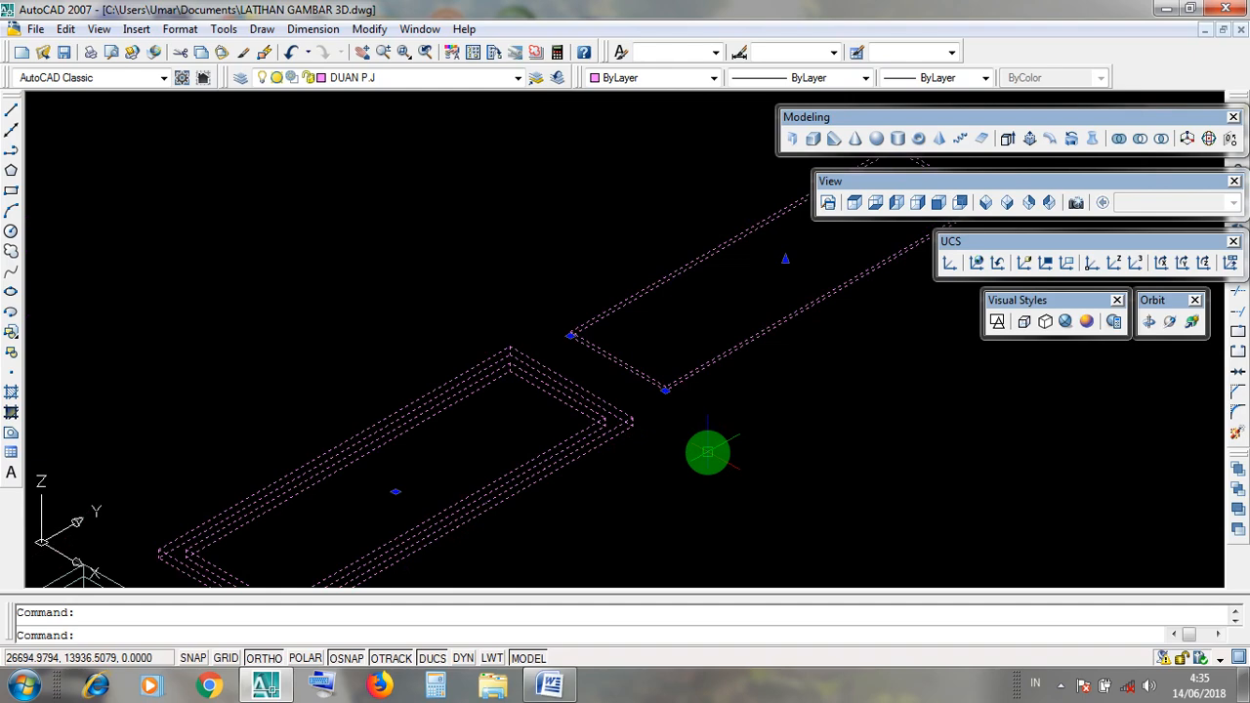
{"action": "key", "text": "Escape"}
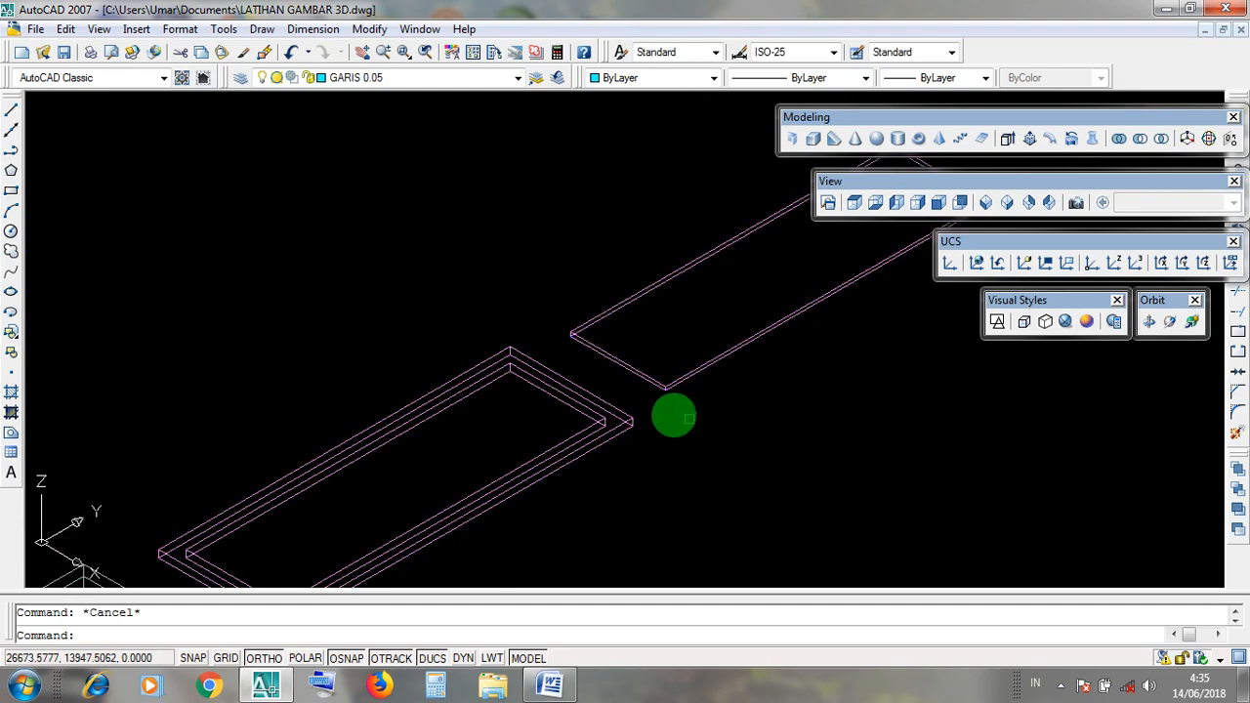
Select the flat door panel with a crossing selection over its long edges
{"action": "scroll", "coordinate": [693, 424], "scroll_direction": "down", "scroll_amount": 3}
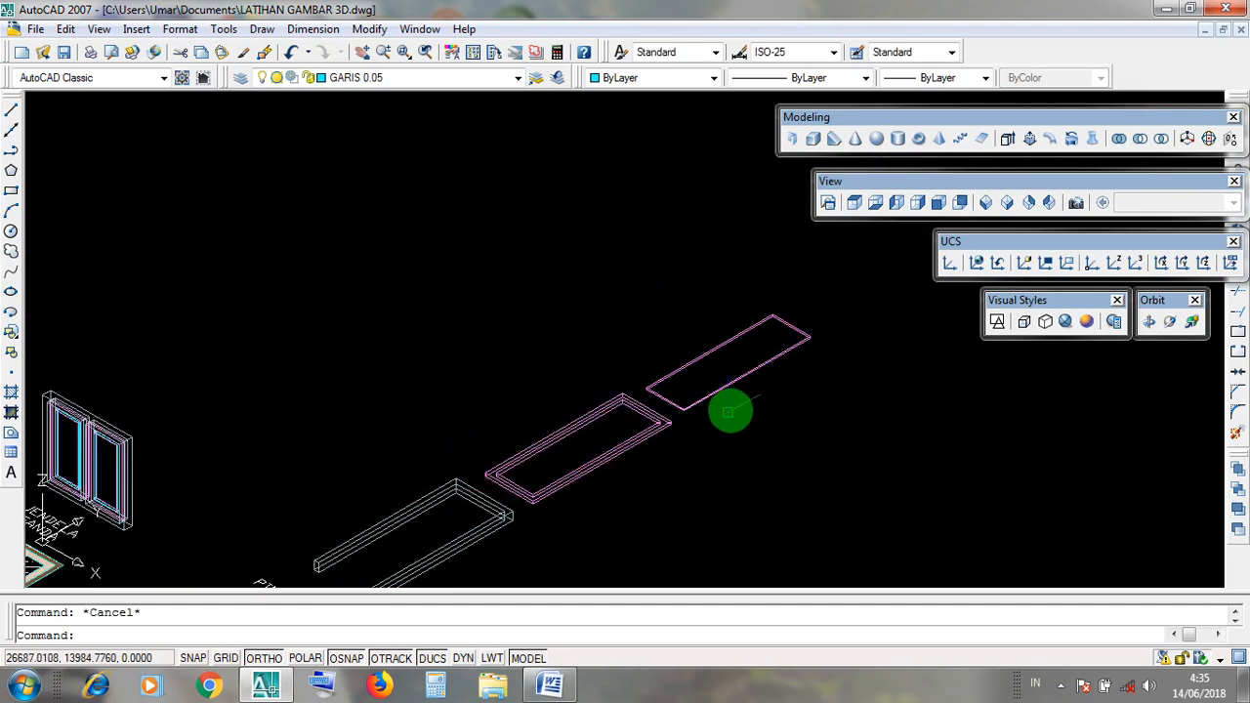
{"action": "middle_click_drag", "start_coordinate": [730, 446], "coordinate": [698, 440]}
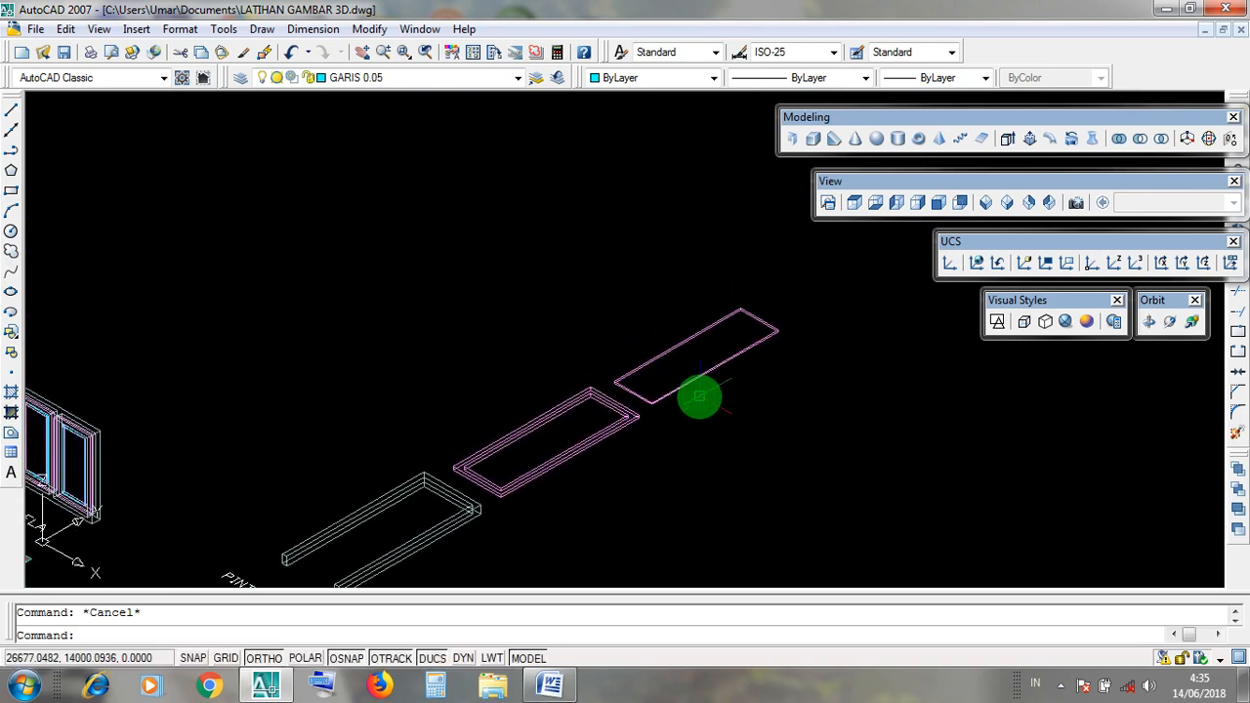
{"action": "scroll", "coordinate": [701, 396], "scroll_direction": "up", "scroll_amount": 2}
{"action": "left_click", "coordinate": [706, 396]}
{"action": "left_click", "coordinate": [678, 303]}
{"action": "left_click", "coordinate": [746, 415]}
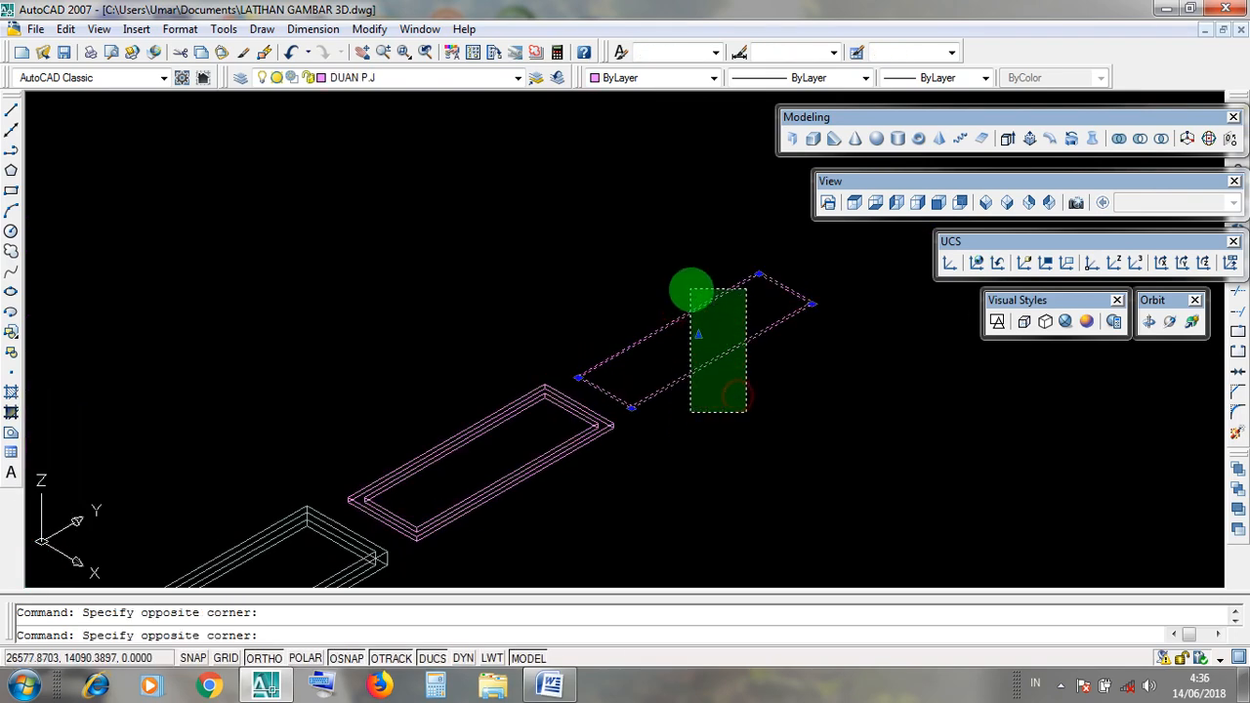
{"action": "left_click", "coordinate": [691, 288]}
{"action": "left_click", "coordinate": [731, 377]}
{"action": "left_click", "coordinate": [690, 279]}
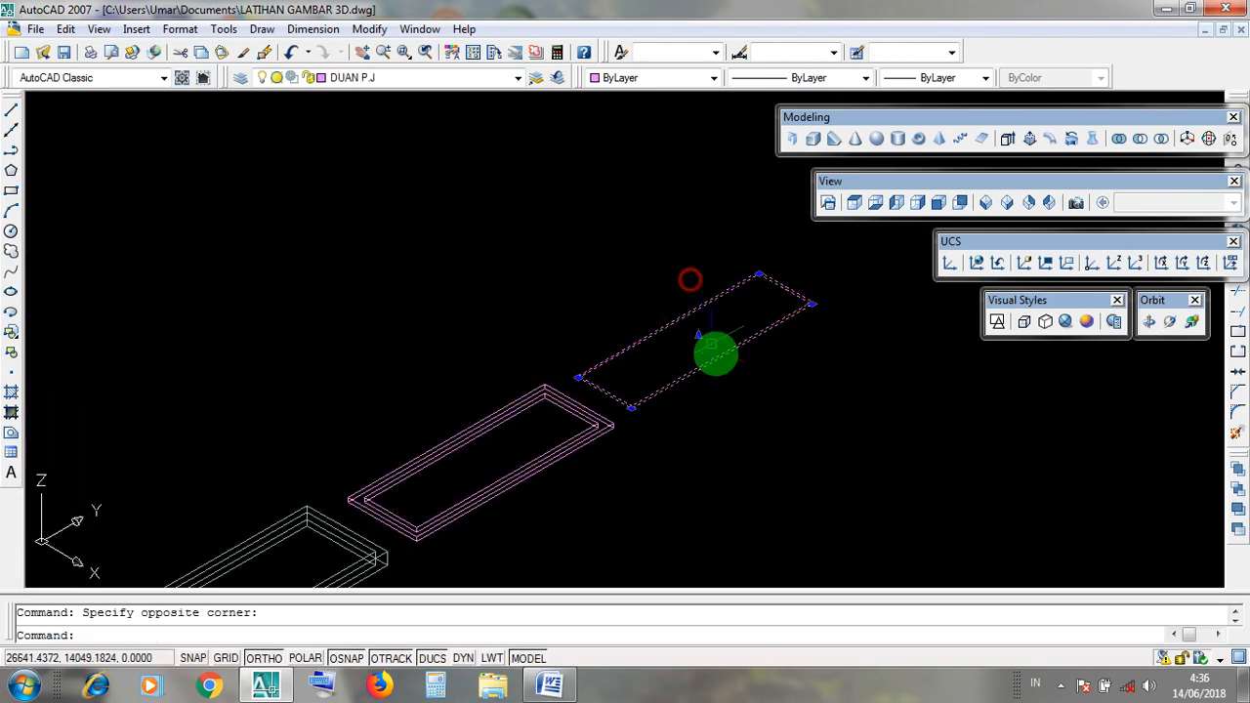
{"action": "left_click", "coordinate": [717, 349]}
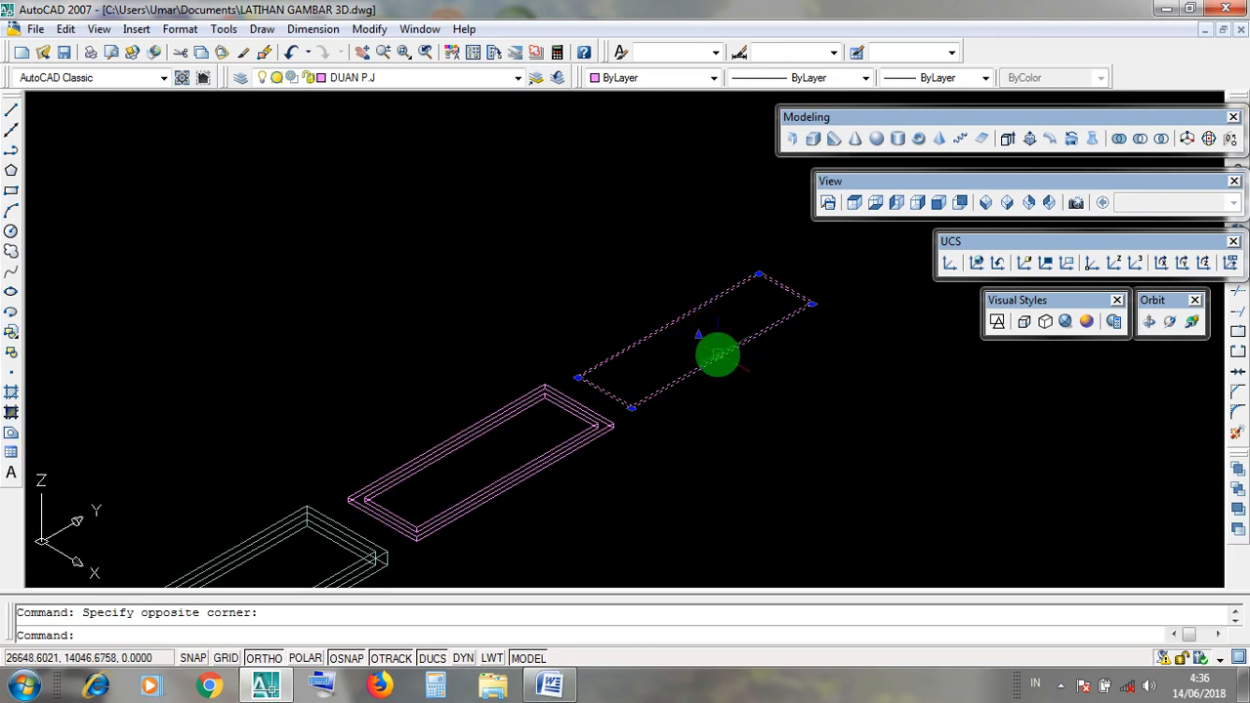
{"action": "scroll", "coordinate": [718, 357], "scroll_direction": "down", "scroll_amount": 2}
{"action": "scroll", "coordinate": [717, 354], "scroll_direction": "up", "scroll_amount": 3}
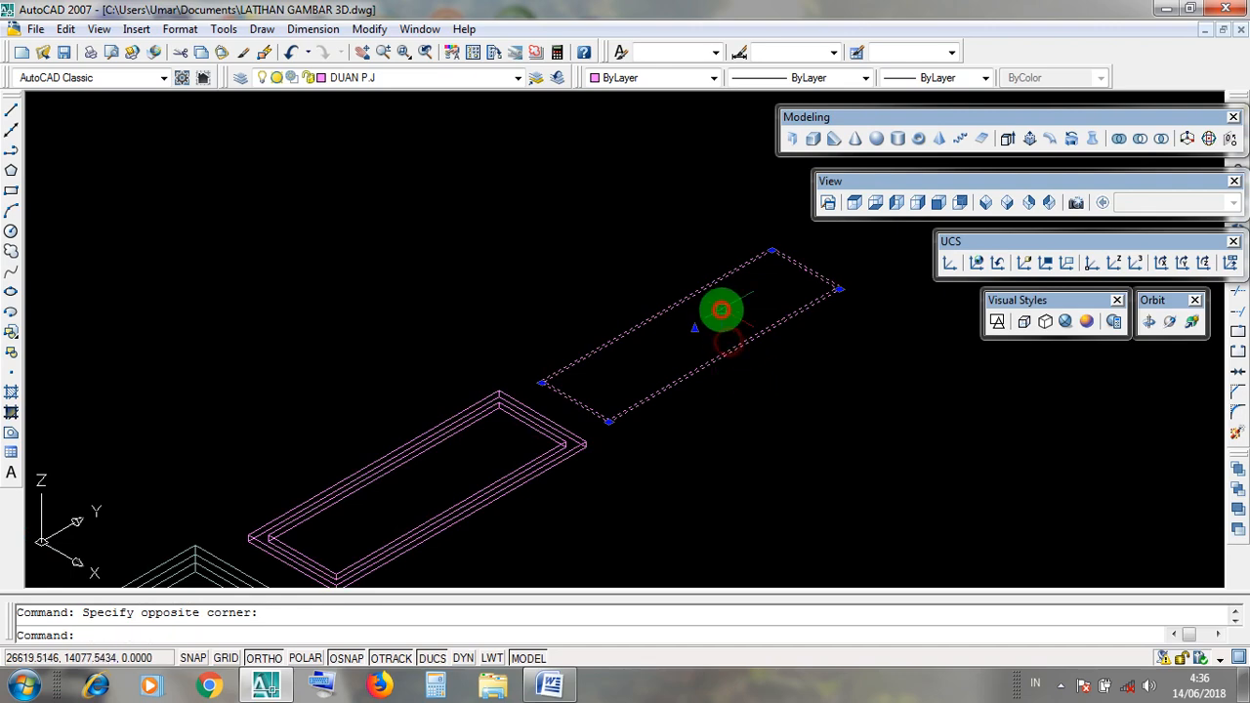
{"action": "scroll", "coordinate": [713, 354], "scroll_direction": "down", "scroll_amount": 5}
{"action": "scroll", "coordinate": [713, 354], "scroll_direction": "up", "scroll_amount": 4}
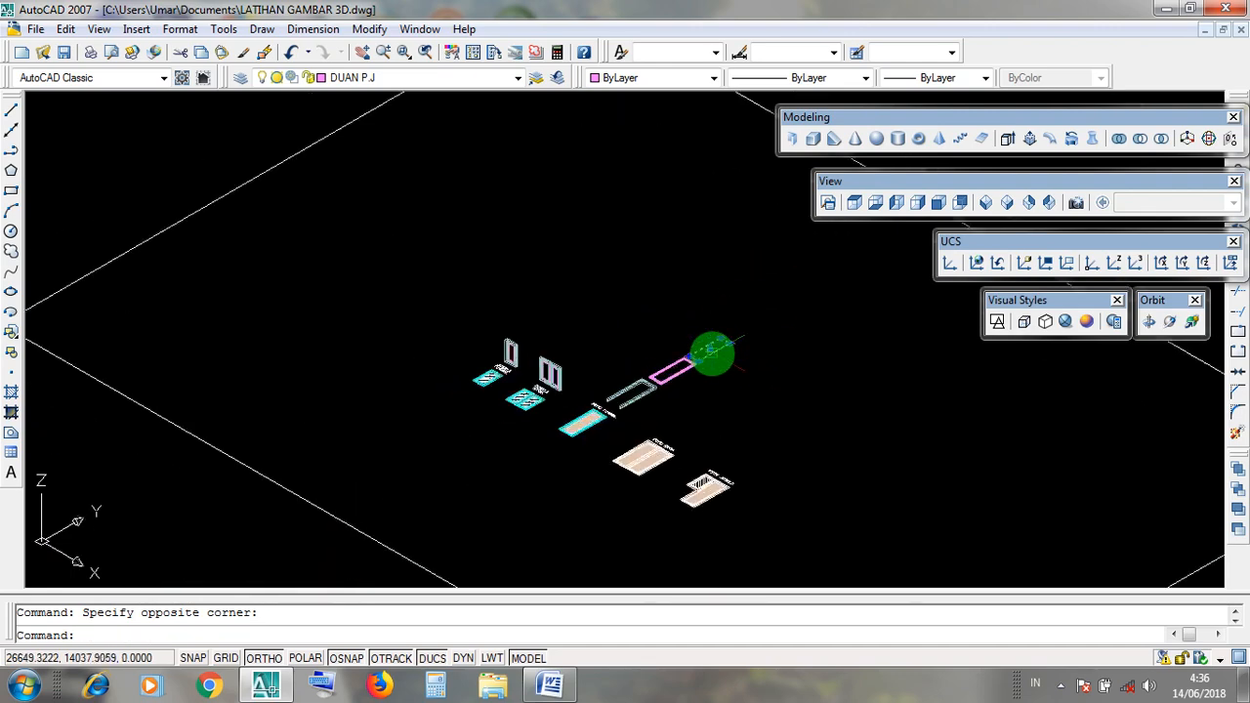
{"action": "scroll", "coordinate": [712, 353], "scroll_direction": "up", "scroll_amount": 5}
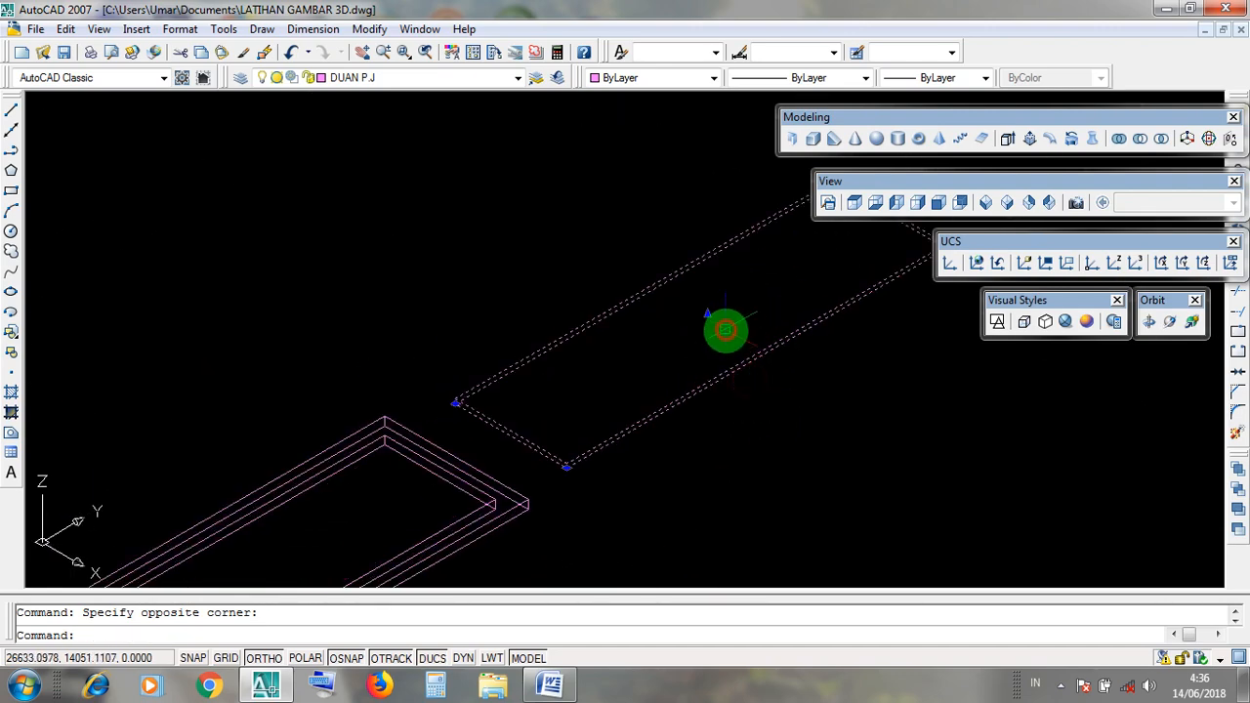
Start moving the selected door panel, using the midpoint of the short vertical edge at its far corner as base point
{"action": "middle_click_drag", "start_coordinate": [729, 338], "coordinate": [666, 466]}
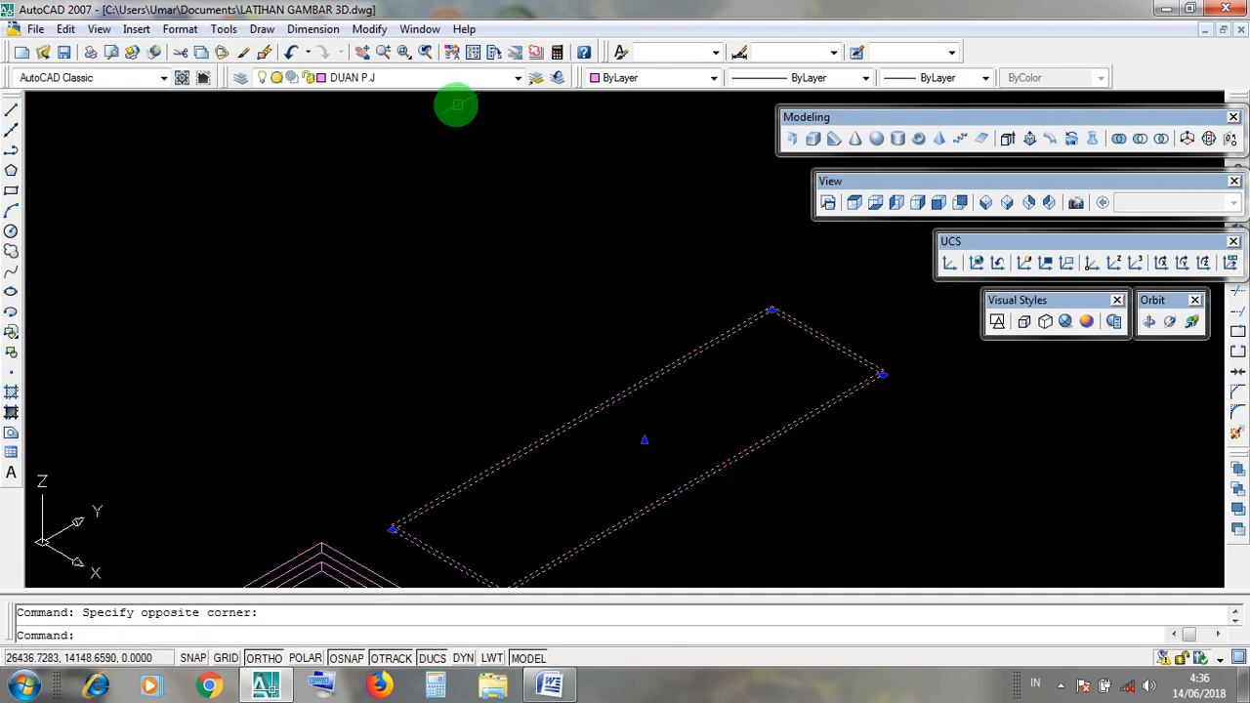
{"action": "left_click", "coordinate": [372, 30]}
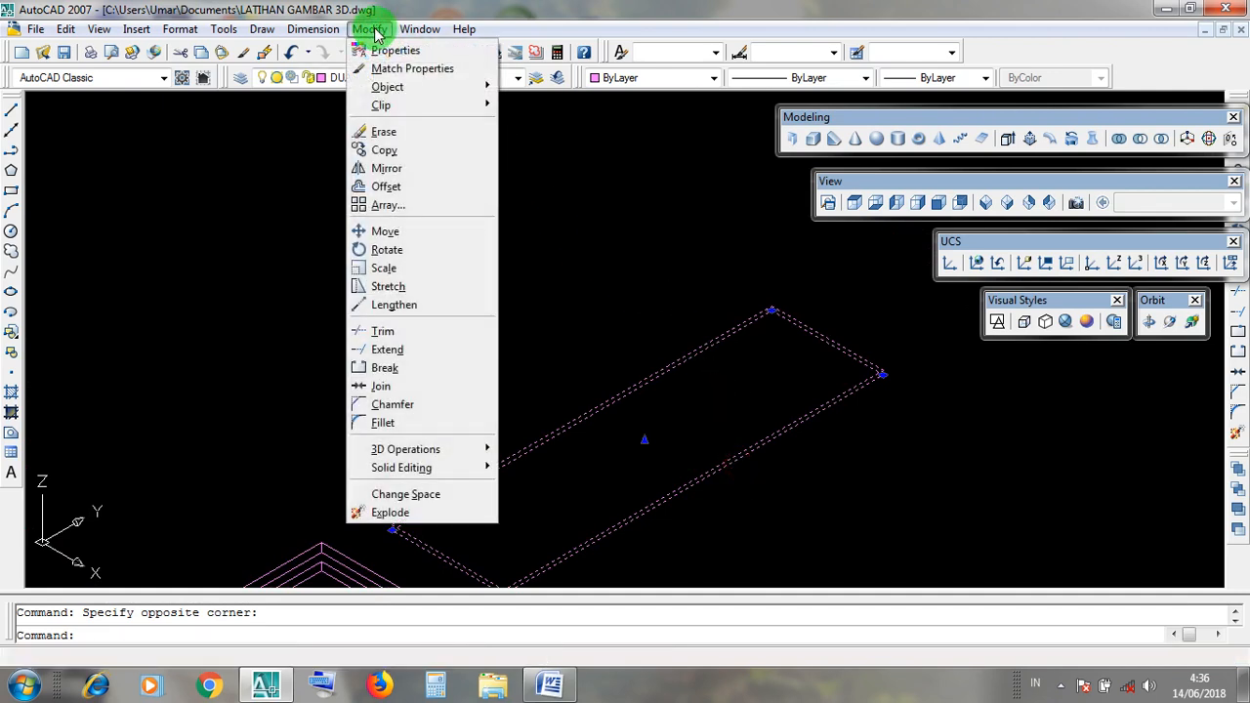
{"action": "left_click", "coordinate": [389, 235]}
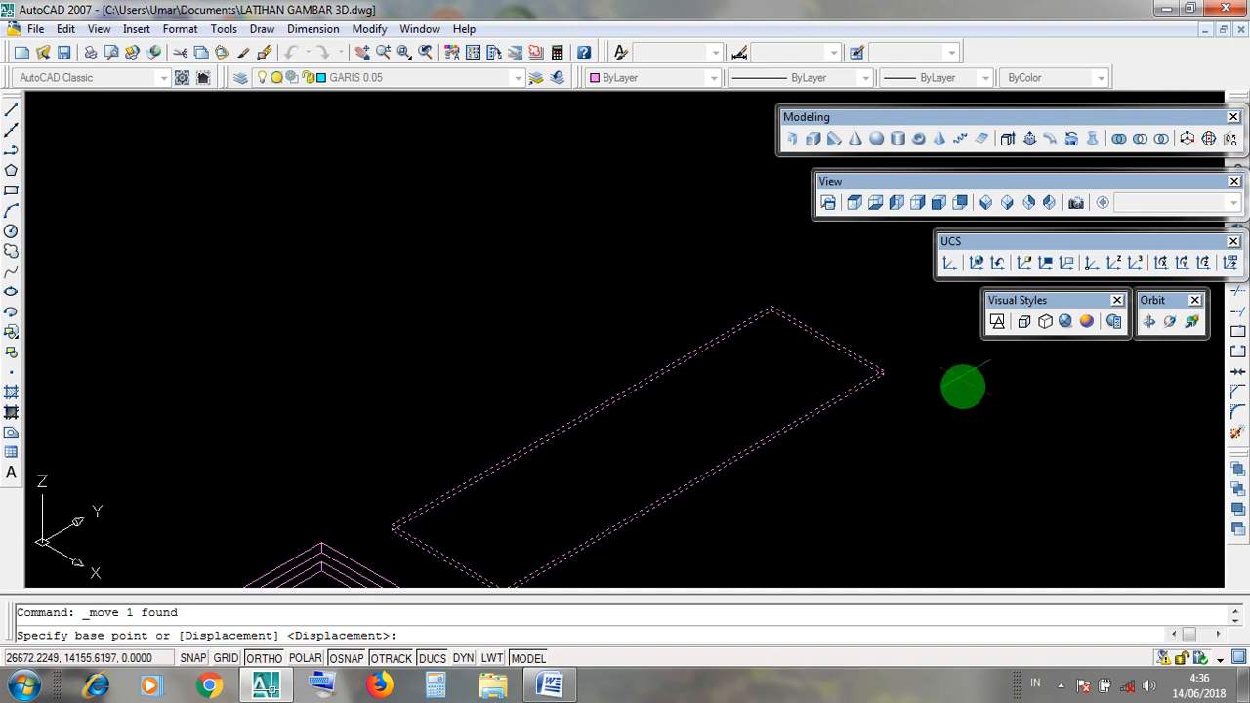
{"action": "scroll", "coordinate": [898, 386], "scroll_direction": "up", "scroll_amount": 3}
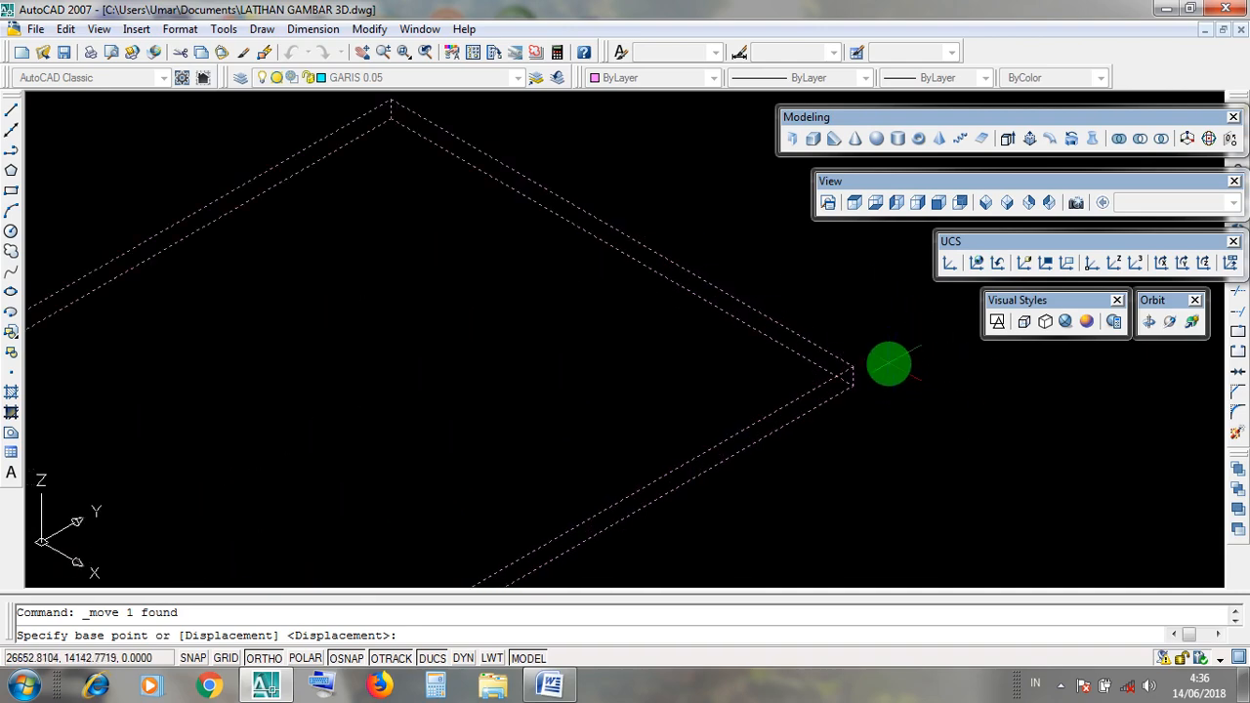
{"action": "scroll", "coordinate": [882, 371], "scroll_direction": "down", "scroll_amount": 4}
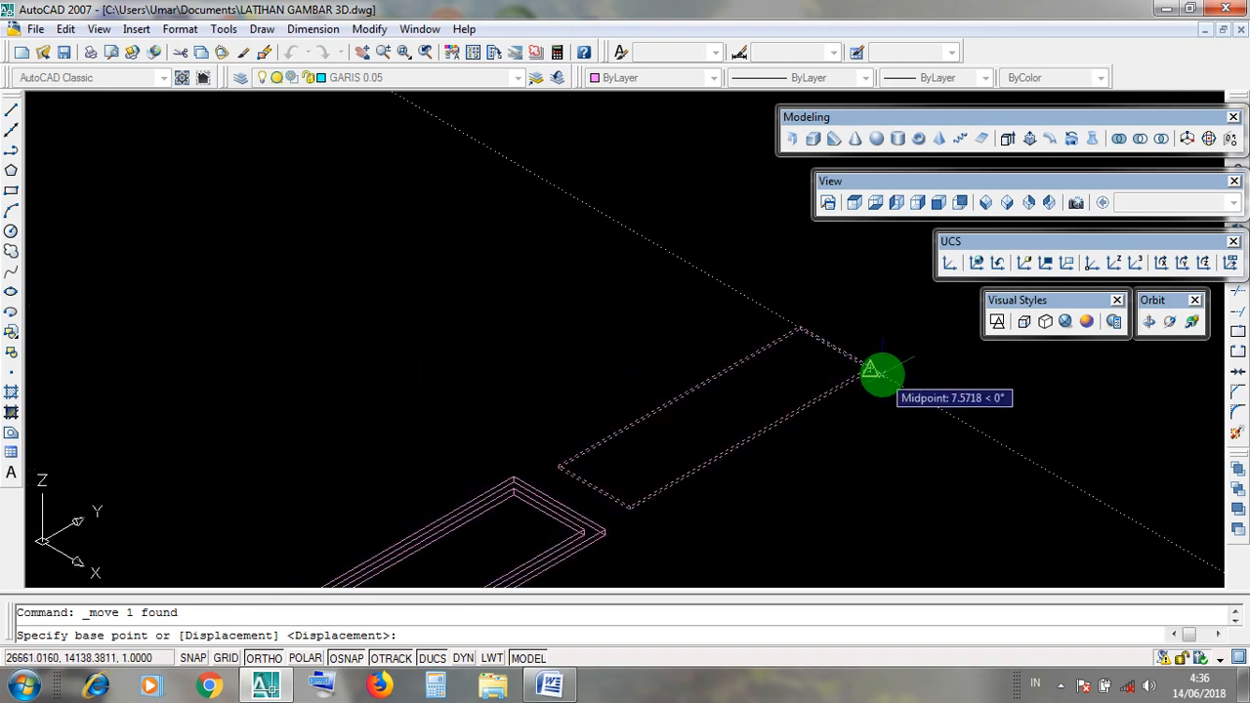
{"action": "scroll", "coordinate": [883, 374], "scroll_direction": "up", "scroll_amount": 3}
{"action": "scroll", "coordinate": [883, 375], "scroll_direction": "up", "scroll_amount": 2}
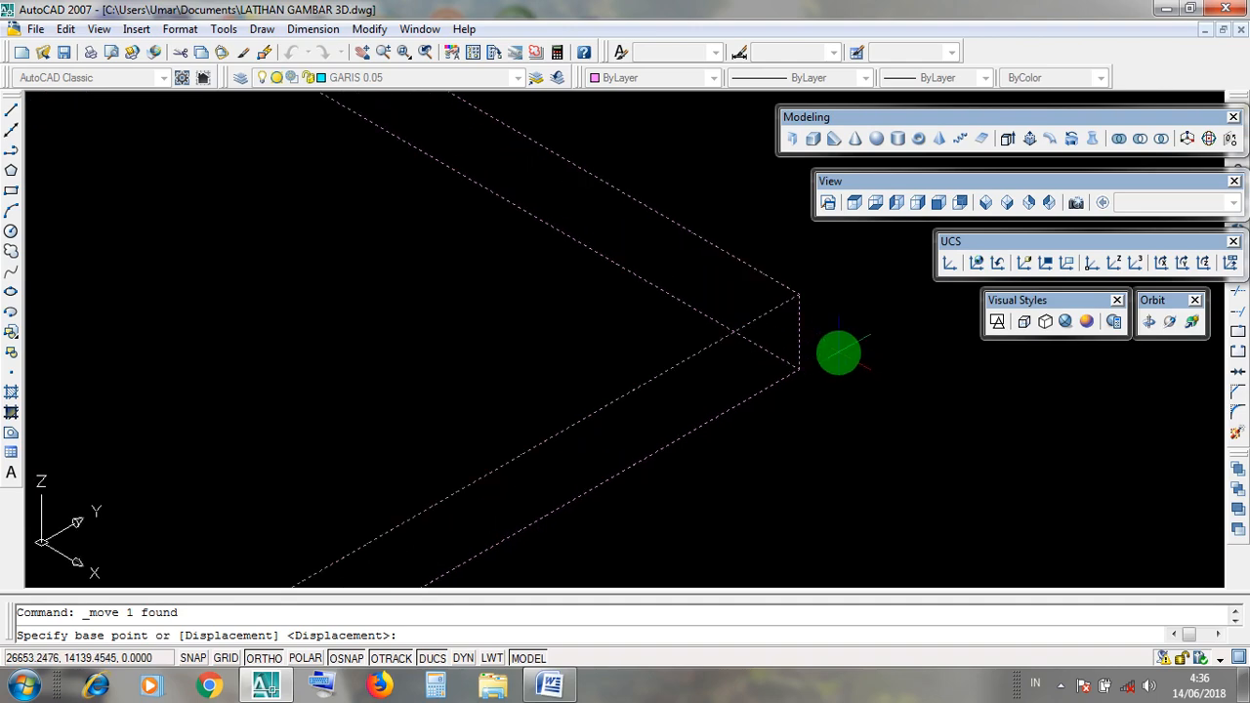
{"action": "scroll", "coordinate": [838, 352], "scroll_direction": "down", "scroll_amount": 3}
{"action": "scroll", "coordinate": [838, 352], "scroll_direction": "up", "scroll_amount": 4}
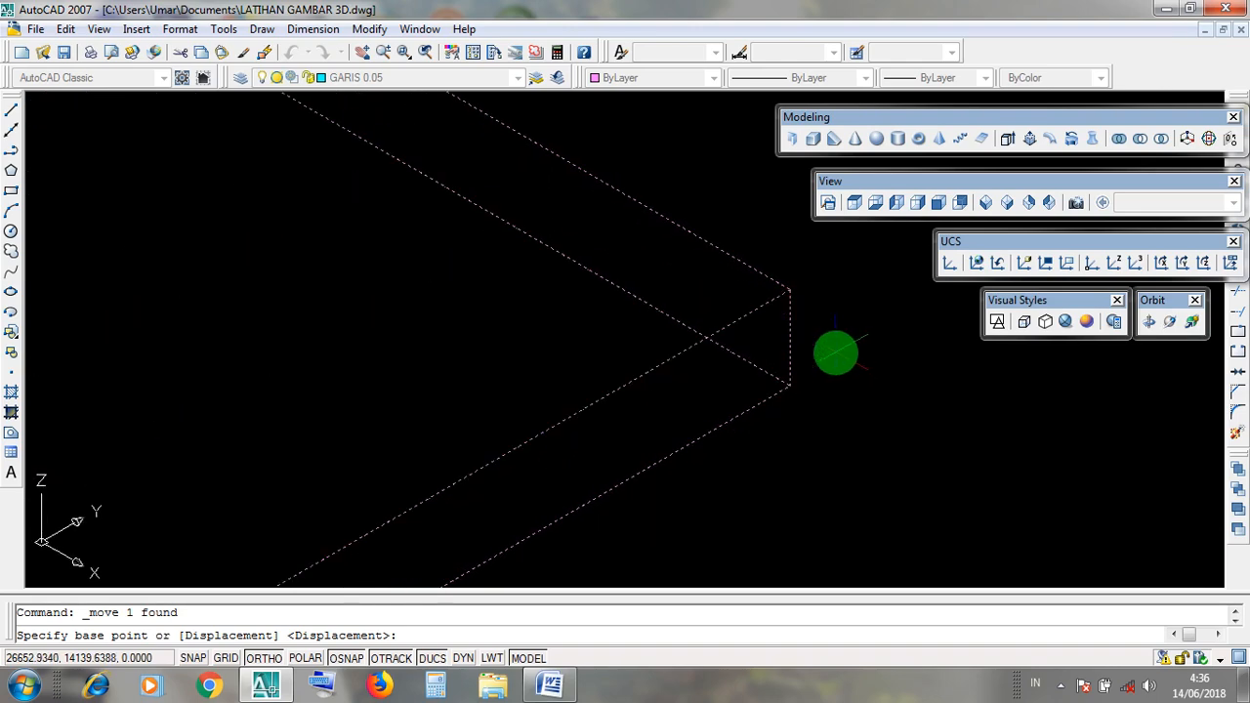
{"action": "scroll", "coordinate": [821, 347], "scroll_direction": "up", "scroll_amount": 2}
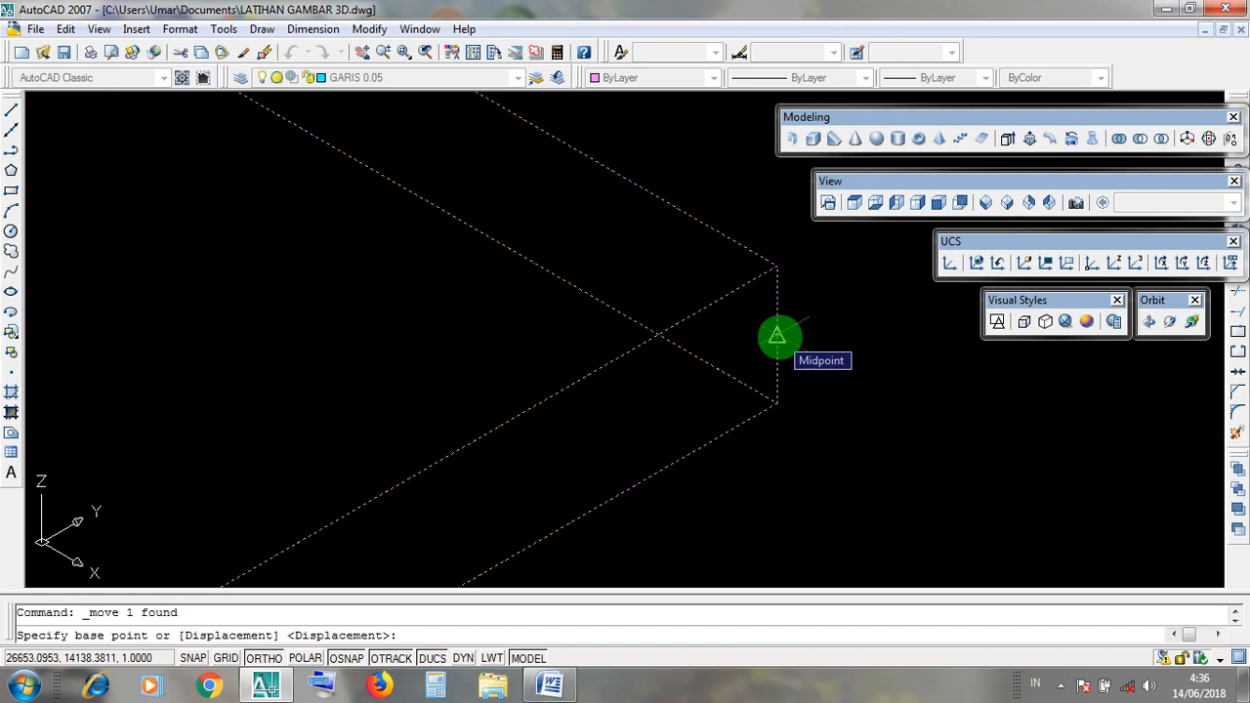
{"action": "left_click", "coordinate": [776, 336]}
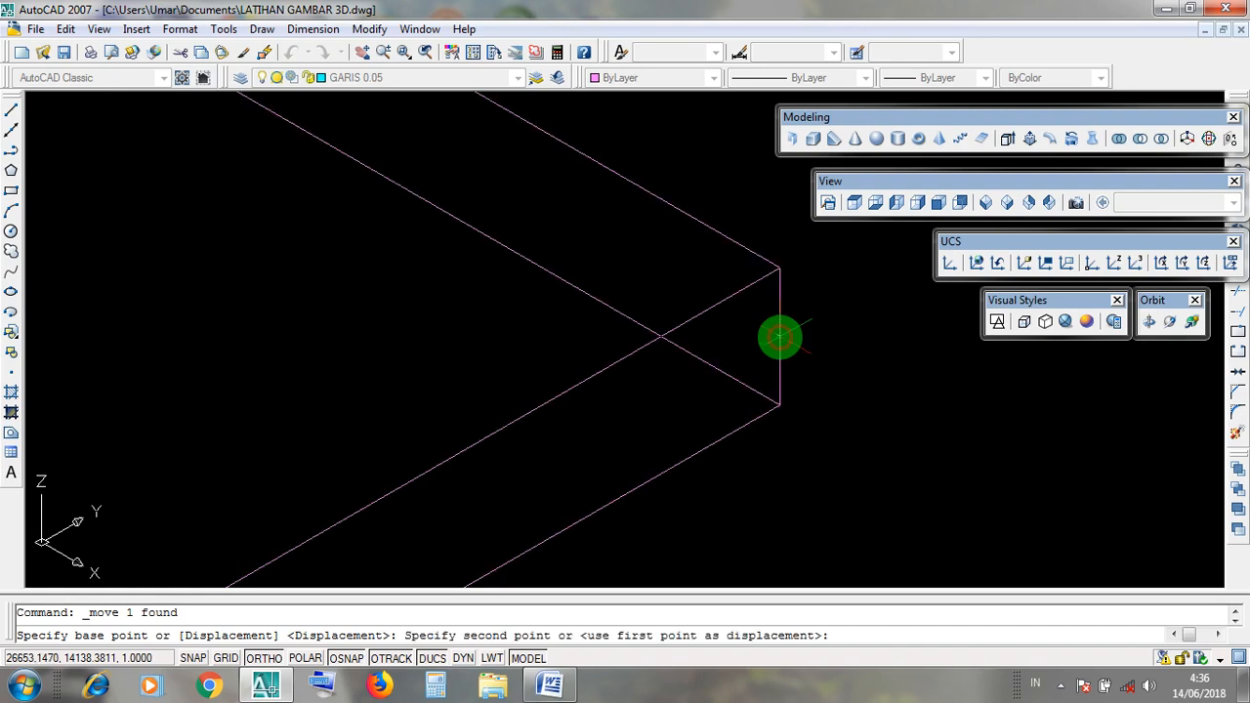
Place the moved door panel with its base point on the midpoint of the leaf frame's inner vertical edge at the nearest corner
{"action": "scroll", "coordinate": [776, 335], "scroll_direction": "down", "scroll_amount": 3}
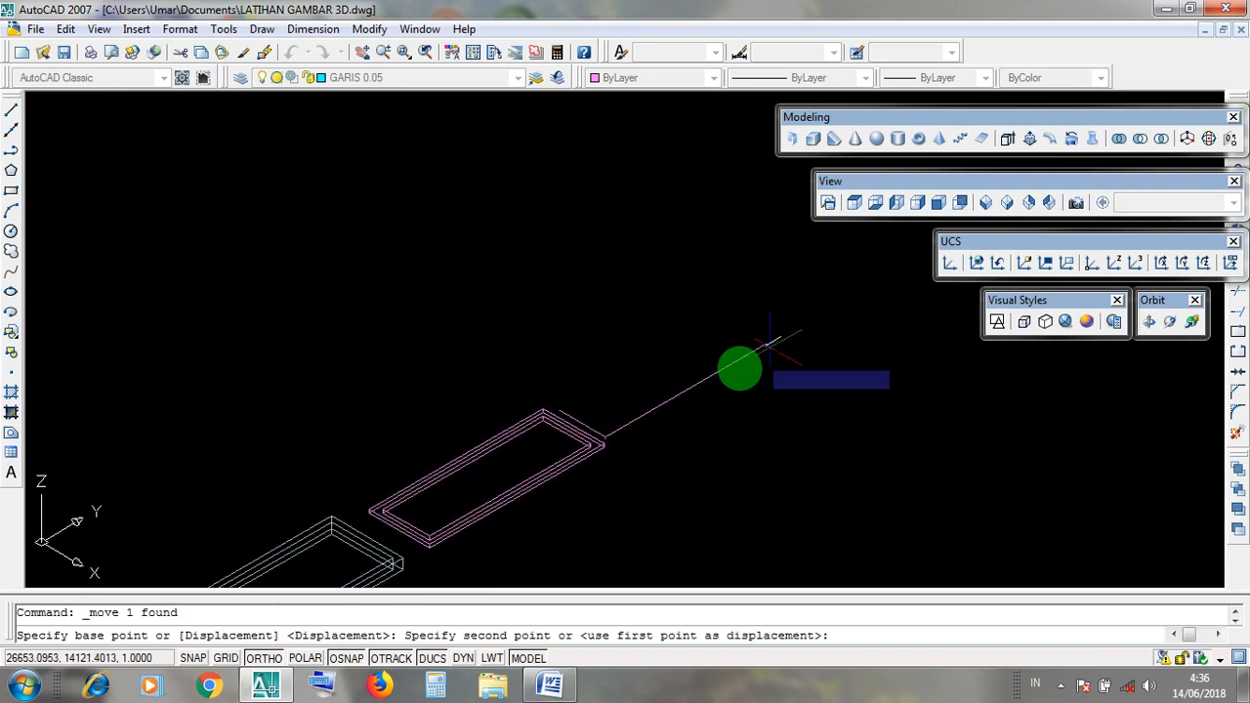
{"action": "scroll", "coordinate": [663, 402], "scroll_direction": "up", "scroll_amount": 8}
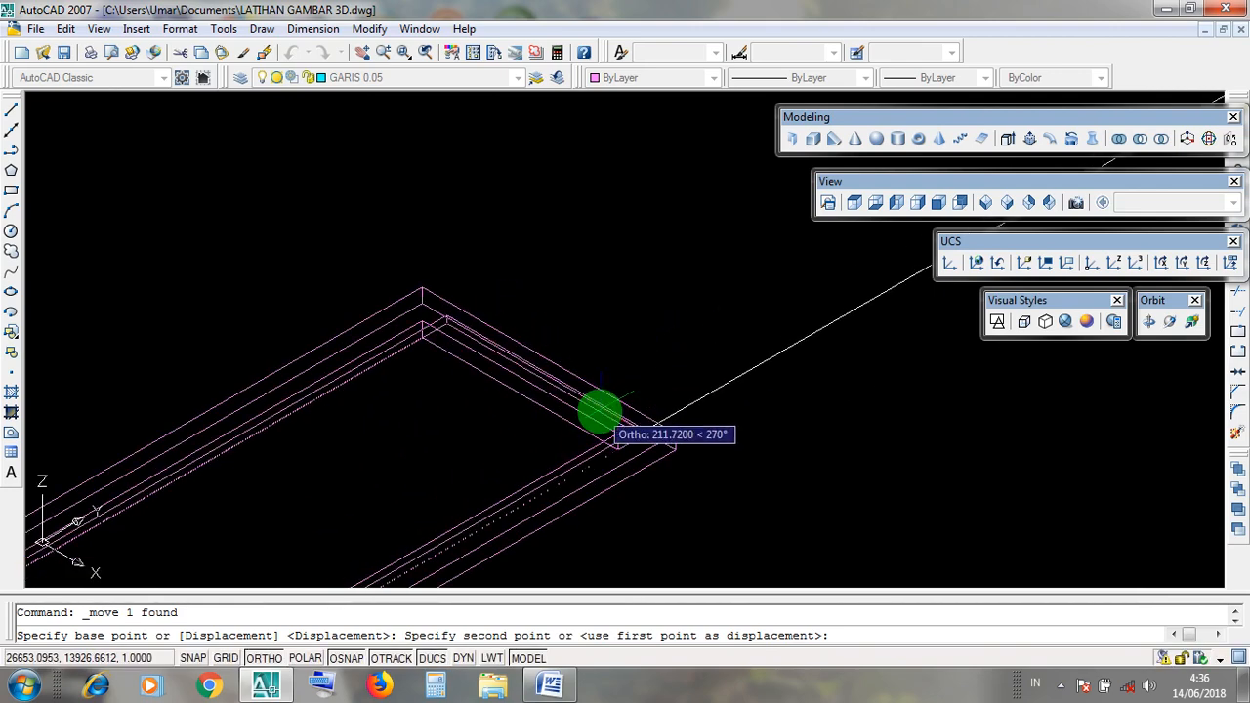
{"action": "scroll", "coordinate": [628, 511], "scroll_direction": "up", "scroll_amount": 5}
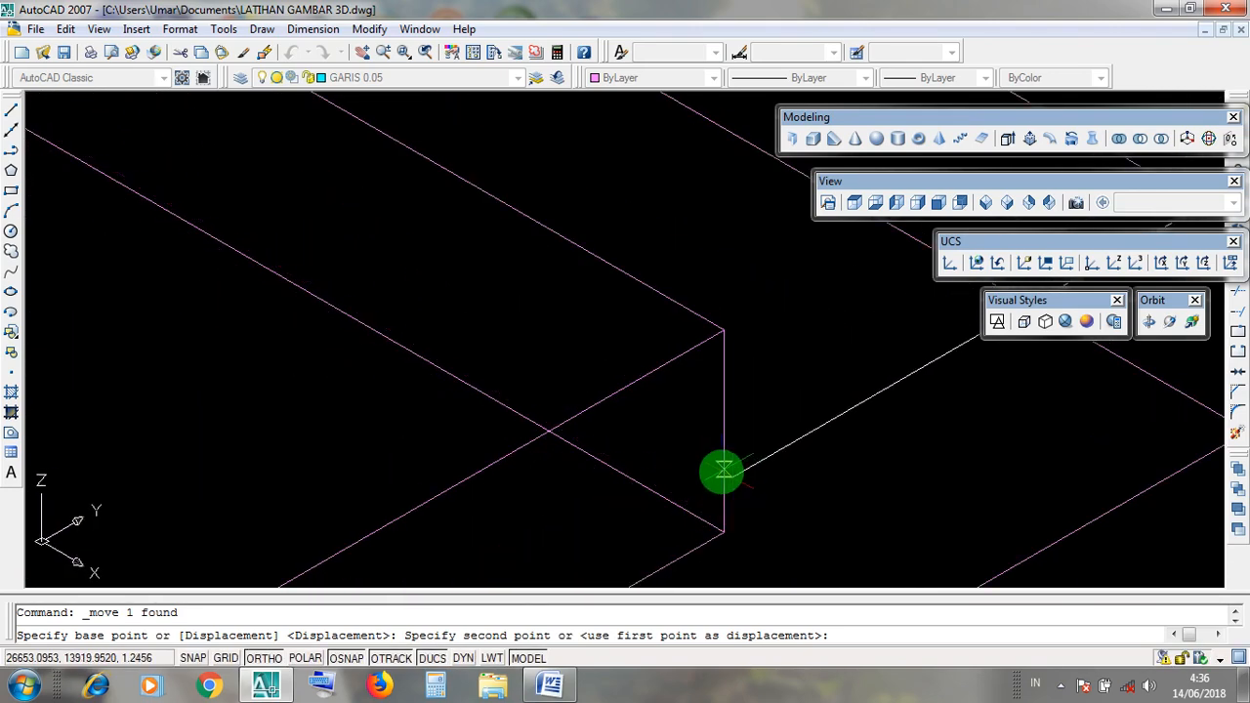
{"action": "scroll", "coordinate": [720, 481], "scroll_direction": "down", "scroll_amount": 6}
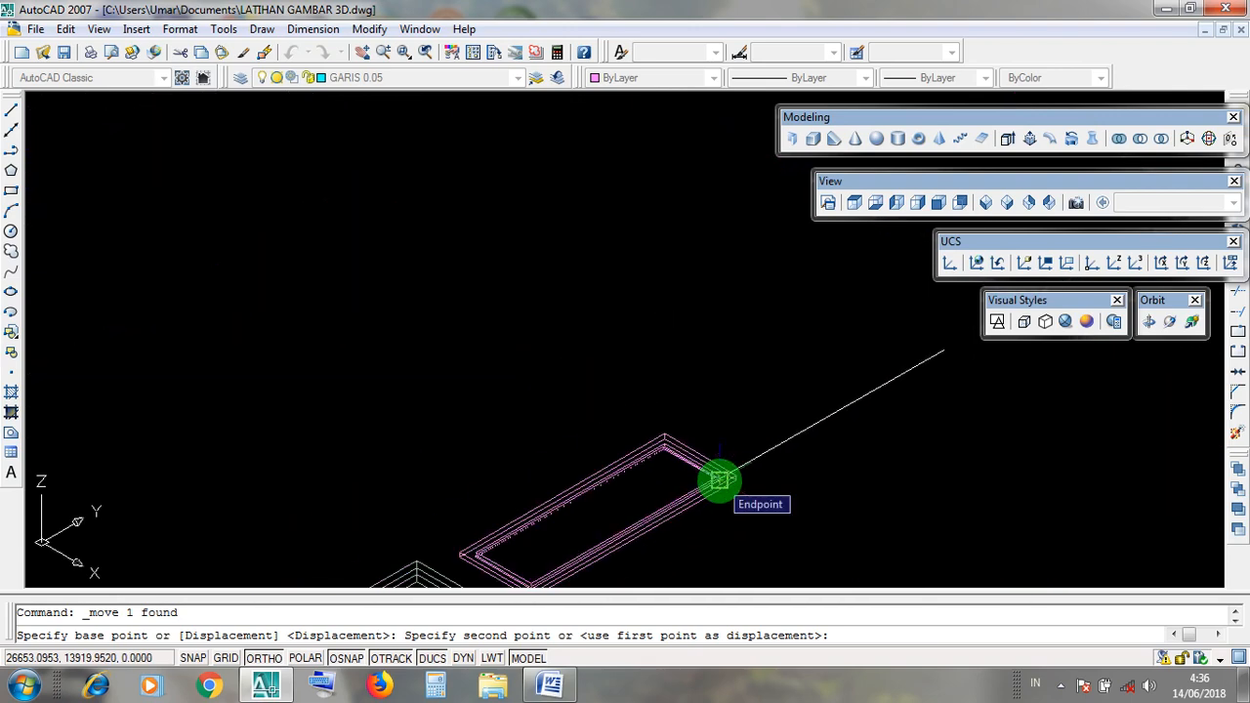
{"action": "scroll", "coordinate": [720, 481], "scroll_direction": "up", "scroll_amount": 5}
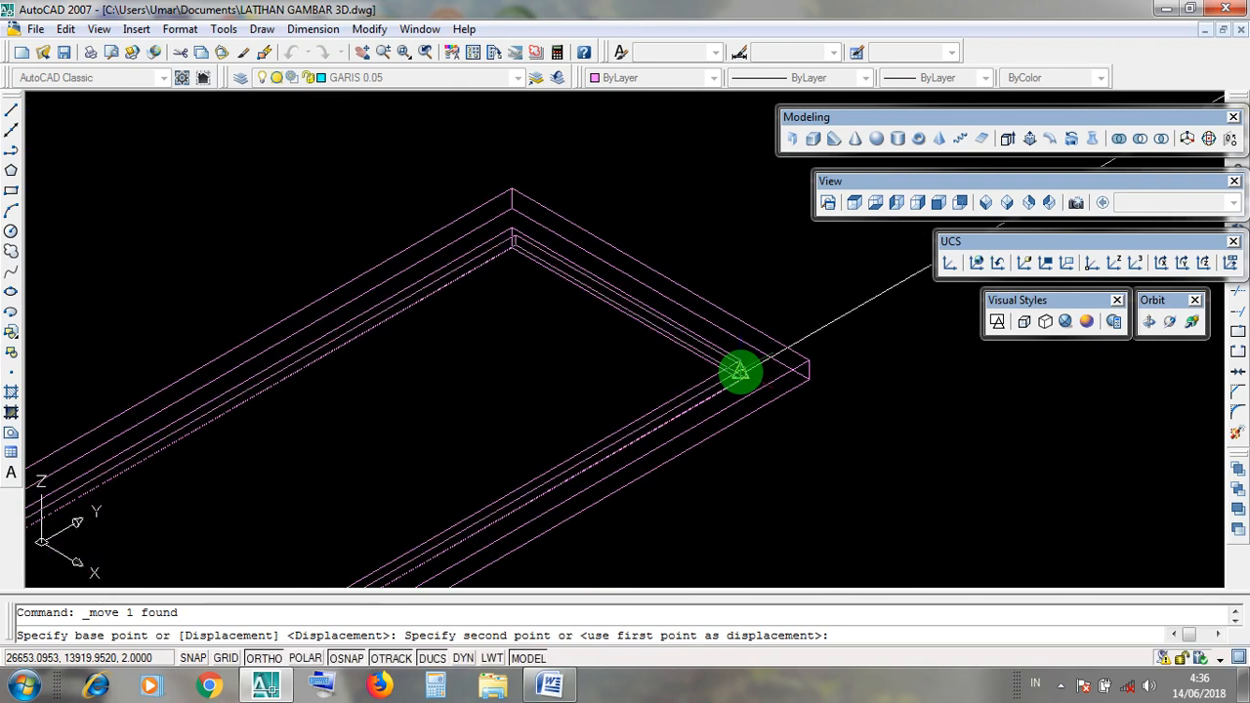
{"action": "scroll", "coordinate": [741, 371], "scroll_direction": "up", "scroll_amount": 5}
{"action": "middle_click_drag", "start_coordinate": [738, 387], "coordinate": [653, 481]}
{"action": "scroll", "coordinate": [652, 481], "scroll_direction": "down", "scroll_amount": 2}
{"action": "scroll", "coordinate": [656, 490], "scroll_direction": "up", "scroll_amount": 2}
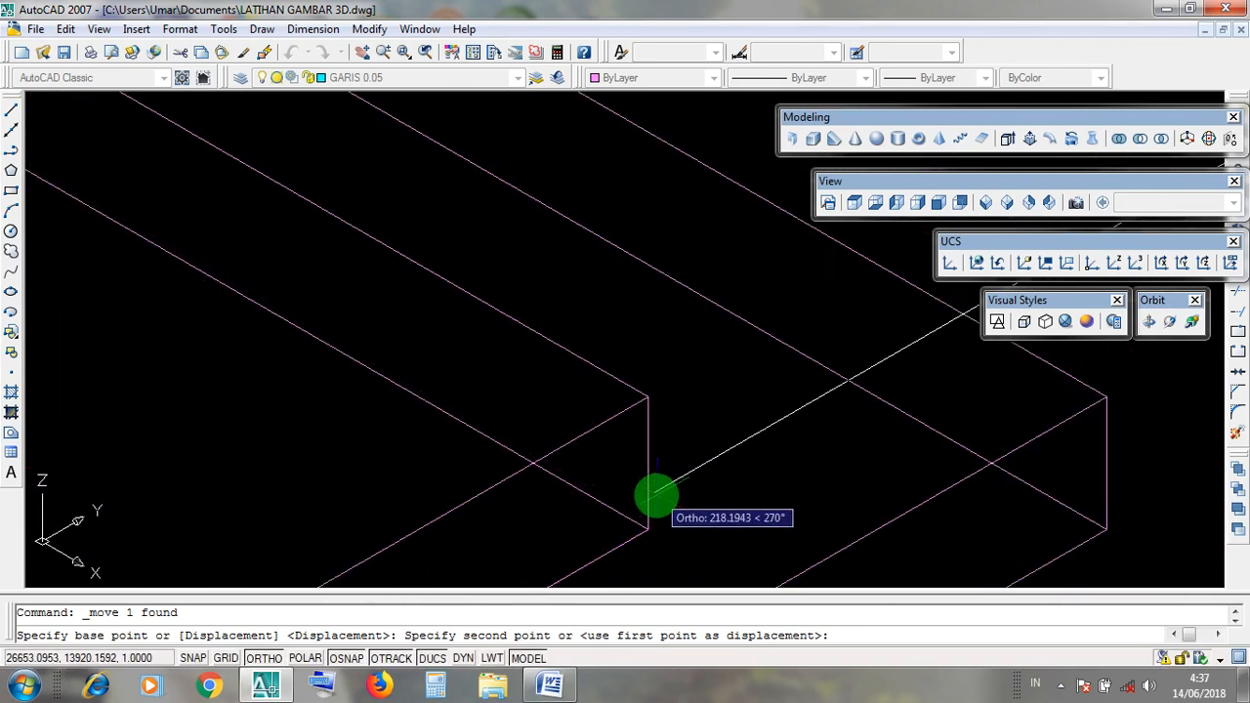
{"action": "scroll", "coordinate": [647, 502], "scroll_direction": "up", "scroll_amount": 3}
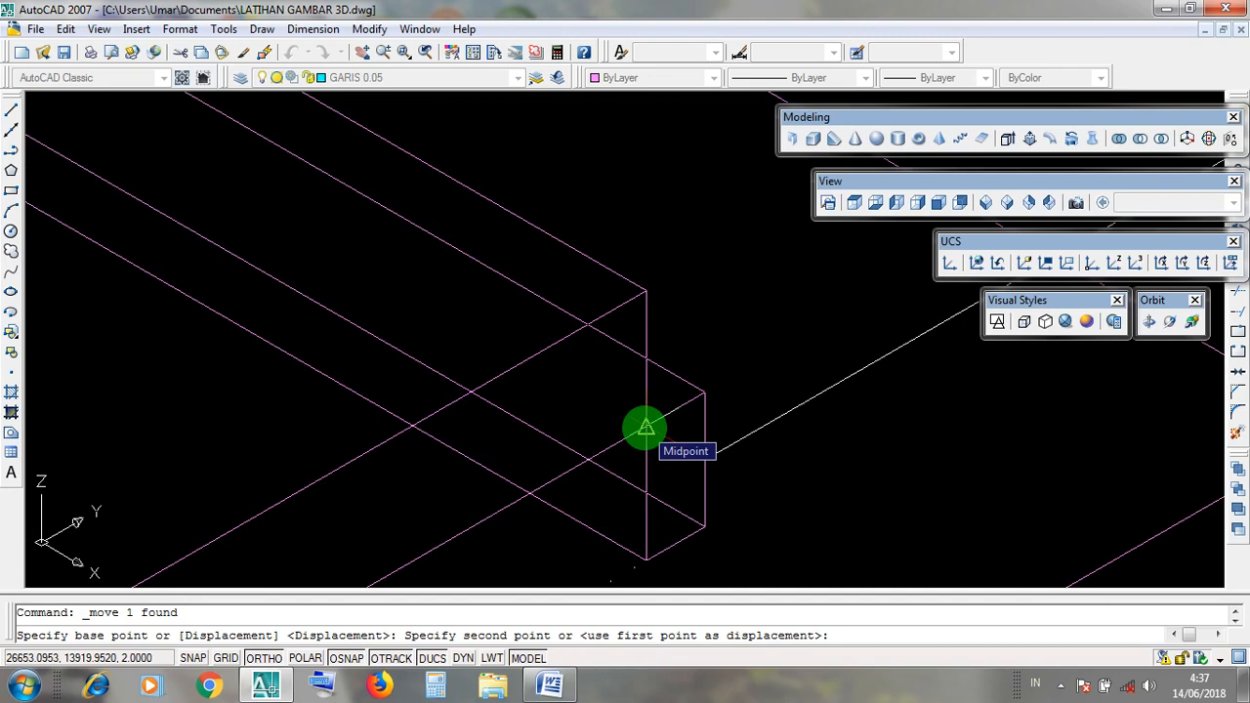
{"action": "scroll", "coordinate": [645, 426], "scroll_direction": "down", "scroll_amount": 5}
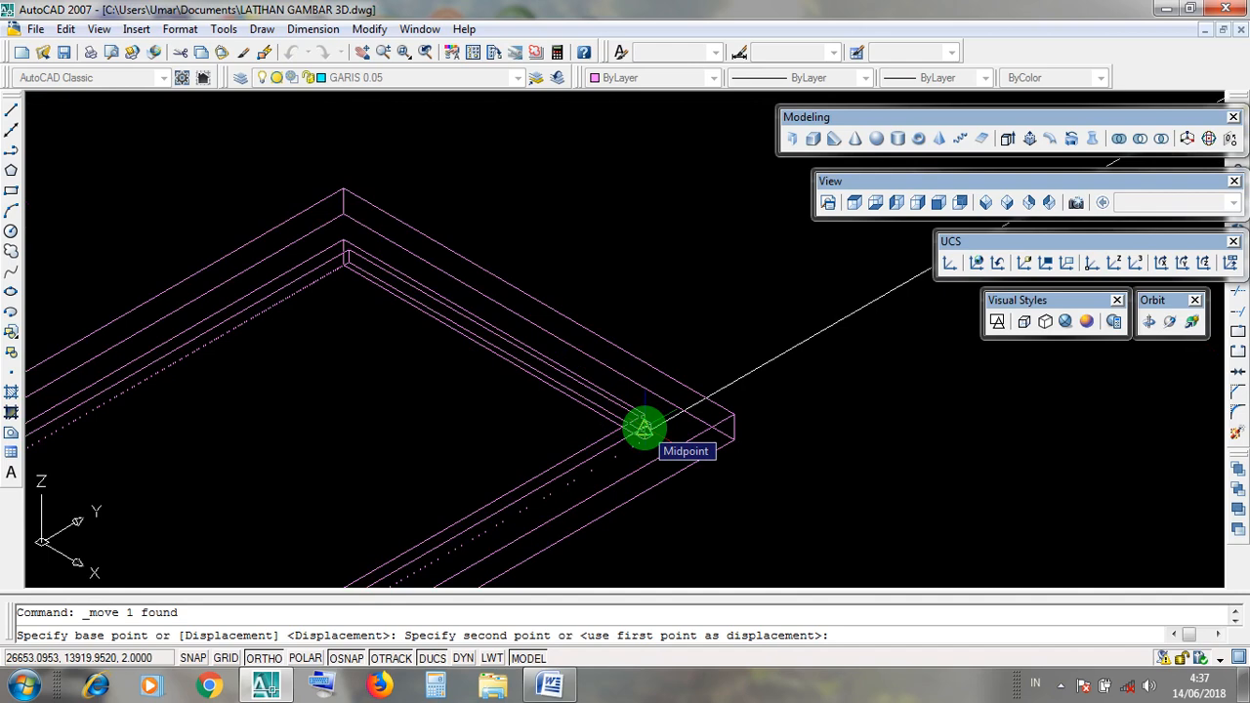
{"action": "left_click", "coordinate": [645, 426]}
{"action": "scroll", "coordinate": [647, 440], "scroll_direction": "up", "scroll_amount": 3}
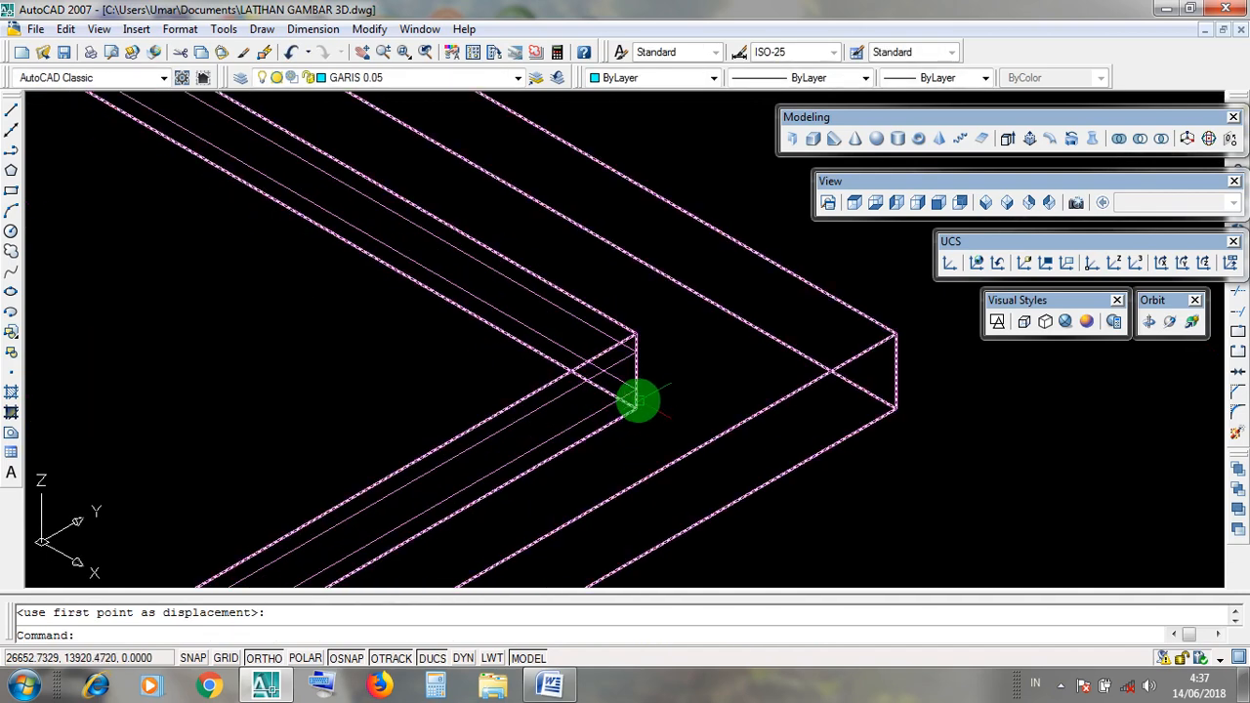
{"action": "scroll", "coordinate": [695, 375], "scroll_direction": "down", "scroll_amount": 5}
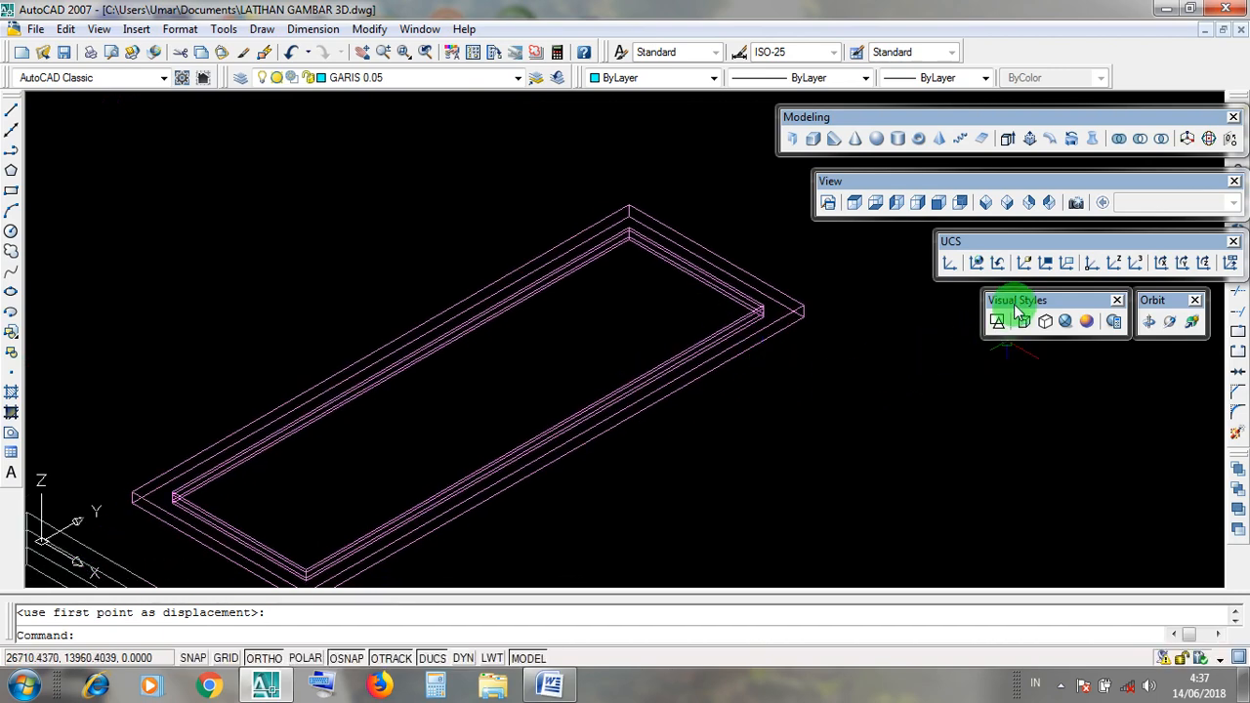
Check the panel's fit inside the leaf frame in the Realistic visual style and return to 2D Wireframe
{"action": "left_click_drag", "start_coordinate": [1014, 304], "coordinate": [1016, 304]}
{"action": "left_click", "coordinate": [1068, 321]}
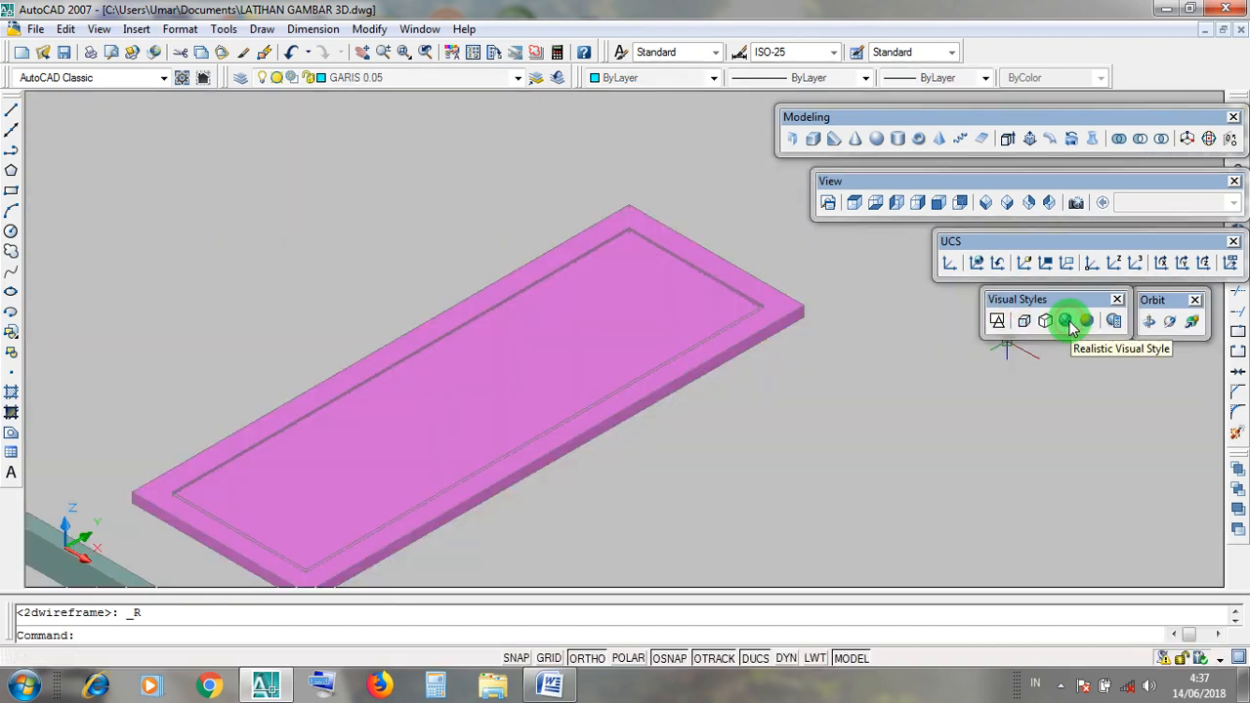
{"action": "middle_click_drag", "start_coordinate": [678, 495], "coordinate": [777, 459]}
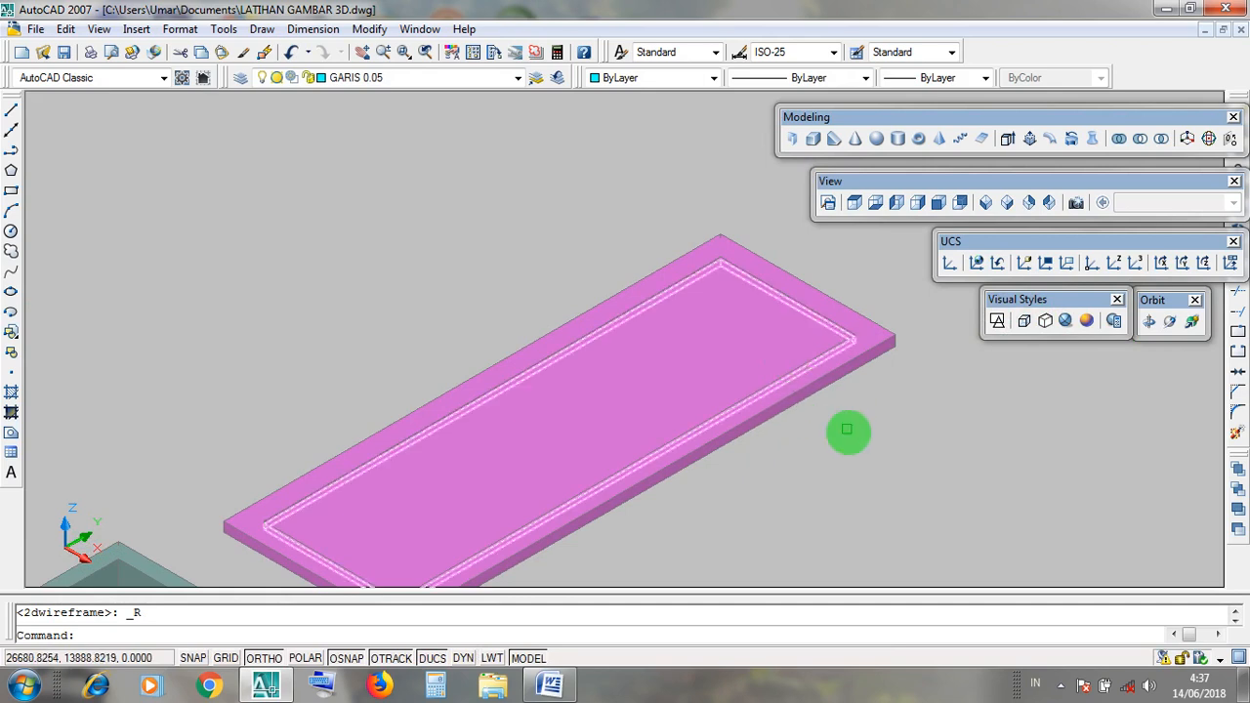
{"action": "scroll", "coordinate": [851, 435], "scroll_direction": "up", "scroll_amount": 2}
{"action": "middle_click_drag", "start_coordinate": [851, 402], "coordinate": [847, 523]}
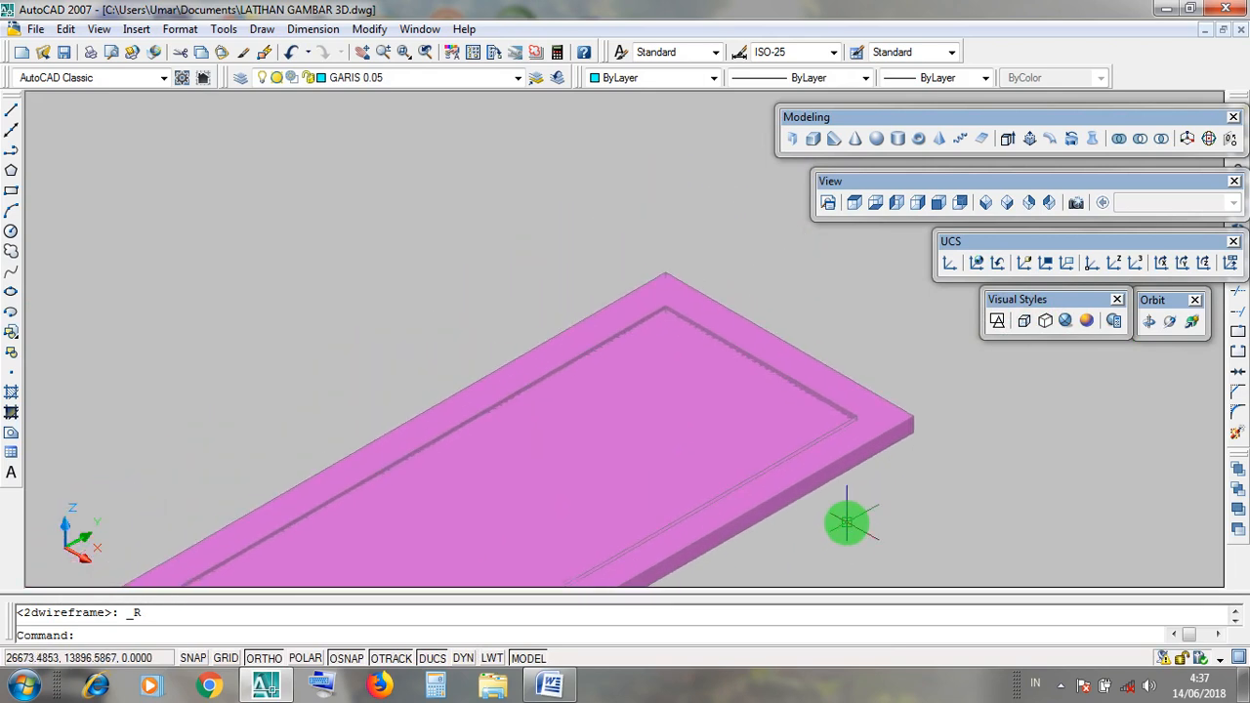
{"action": "left_click", "coordinate": [997, 322]}
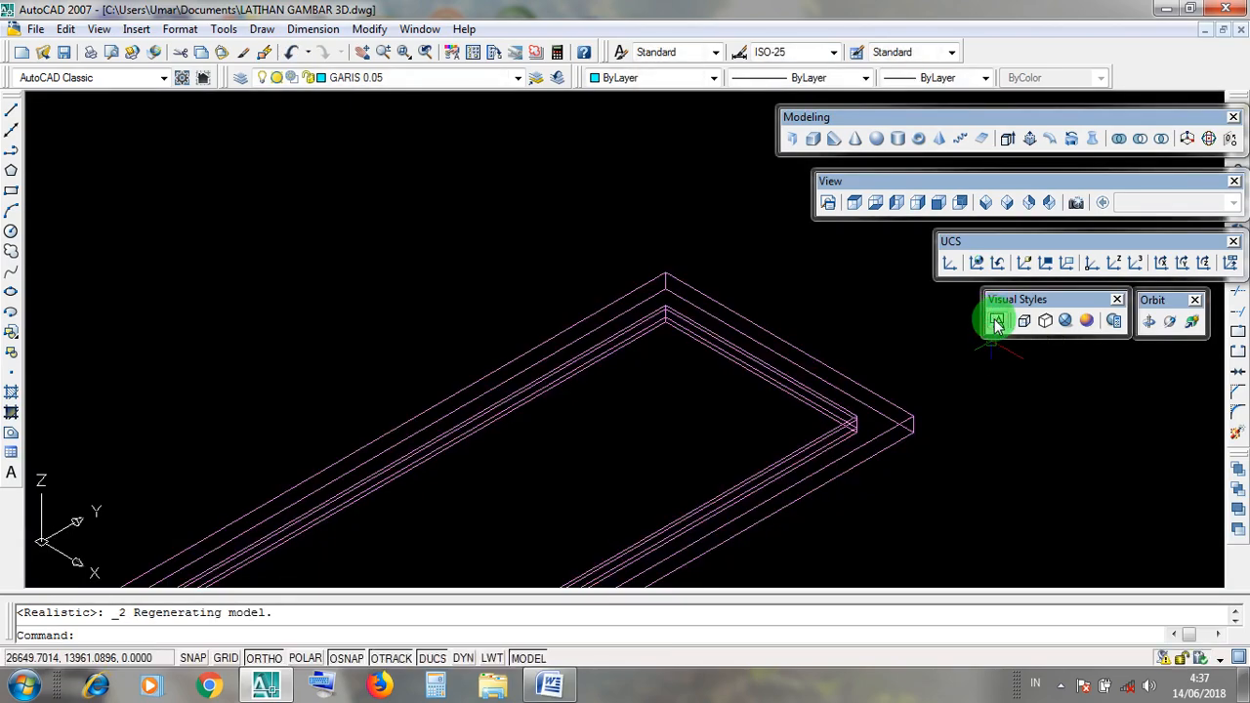
{"action": "left_click", "coordinate": [1165, 10]}
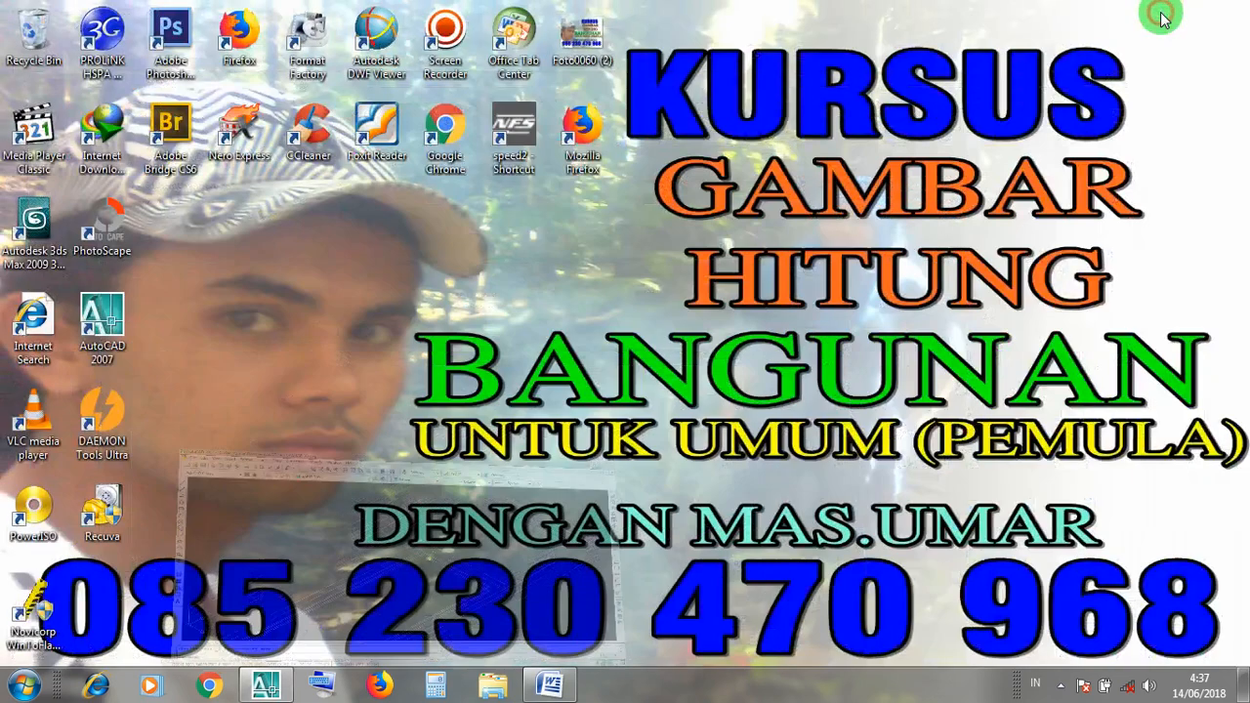
{"action": "mouse_move", "coordinate": [562, 692]}
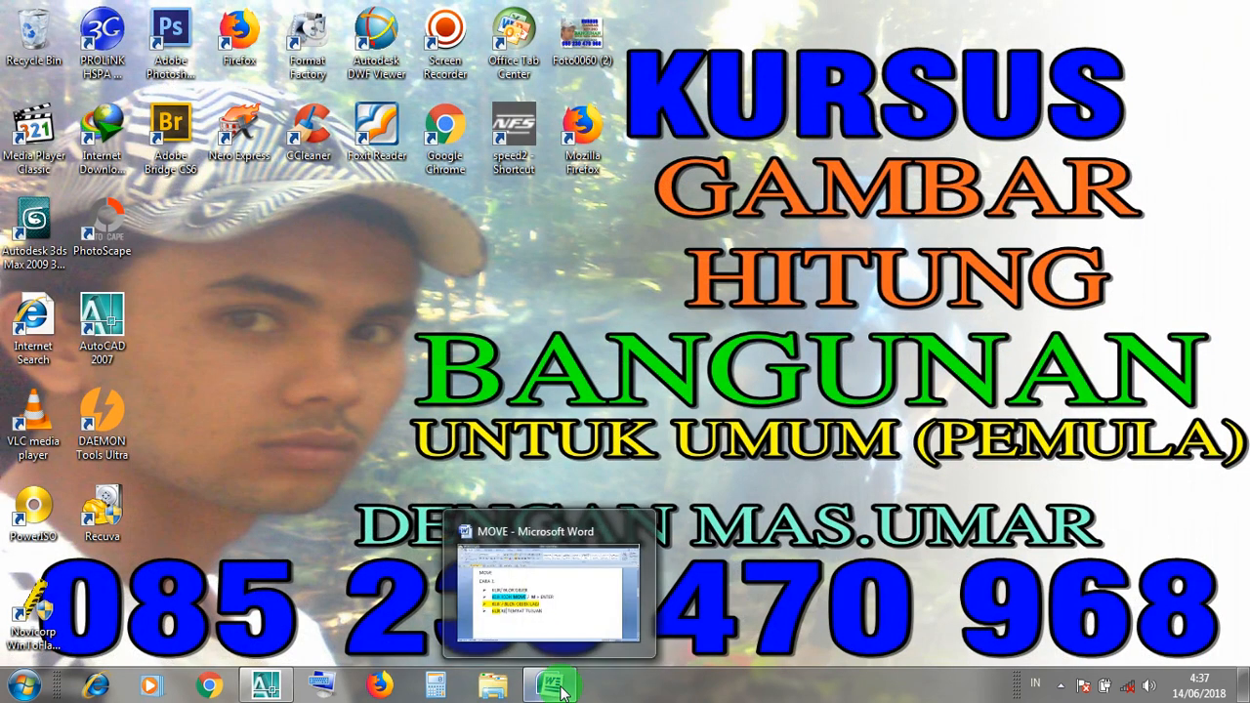
{"action": "left_click", "coordinate": [1060, 686]}
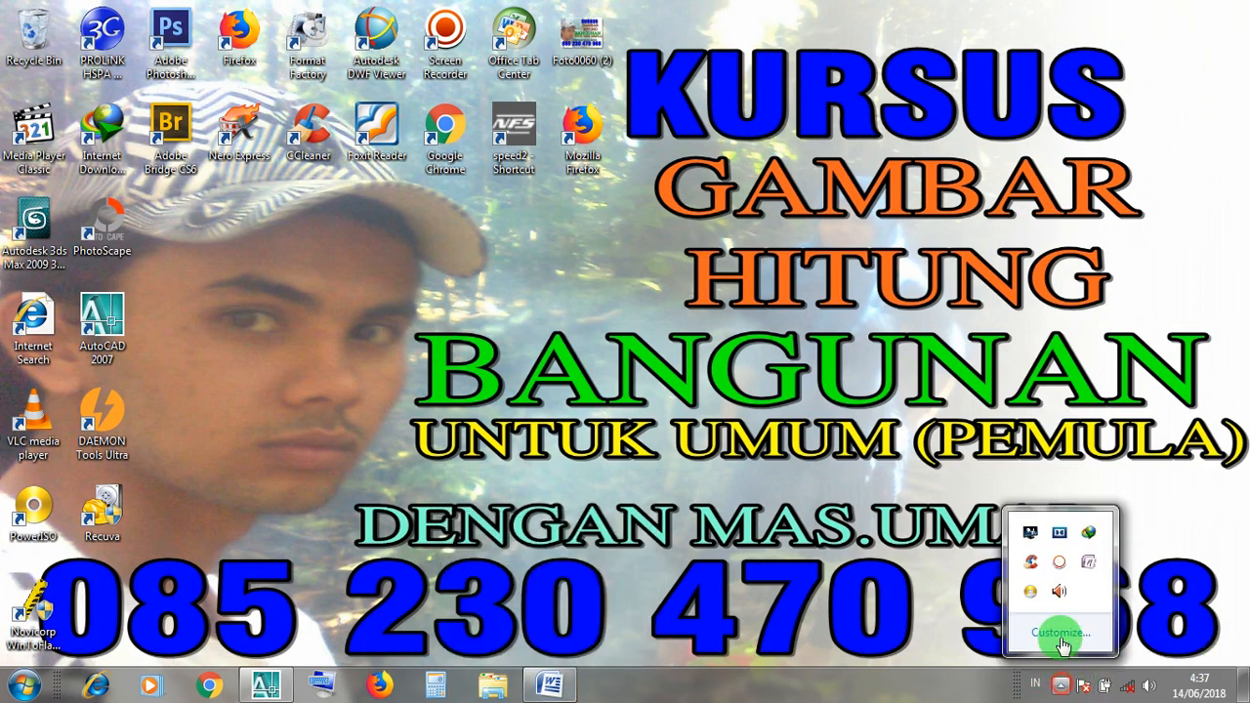
{"action": "right_click", "coordinate": [1059, 562]}
{"action": "left_click", "coordinate": [1091, 503]}
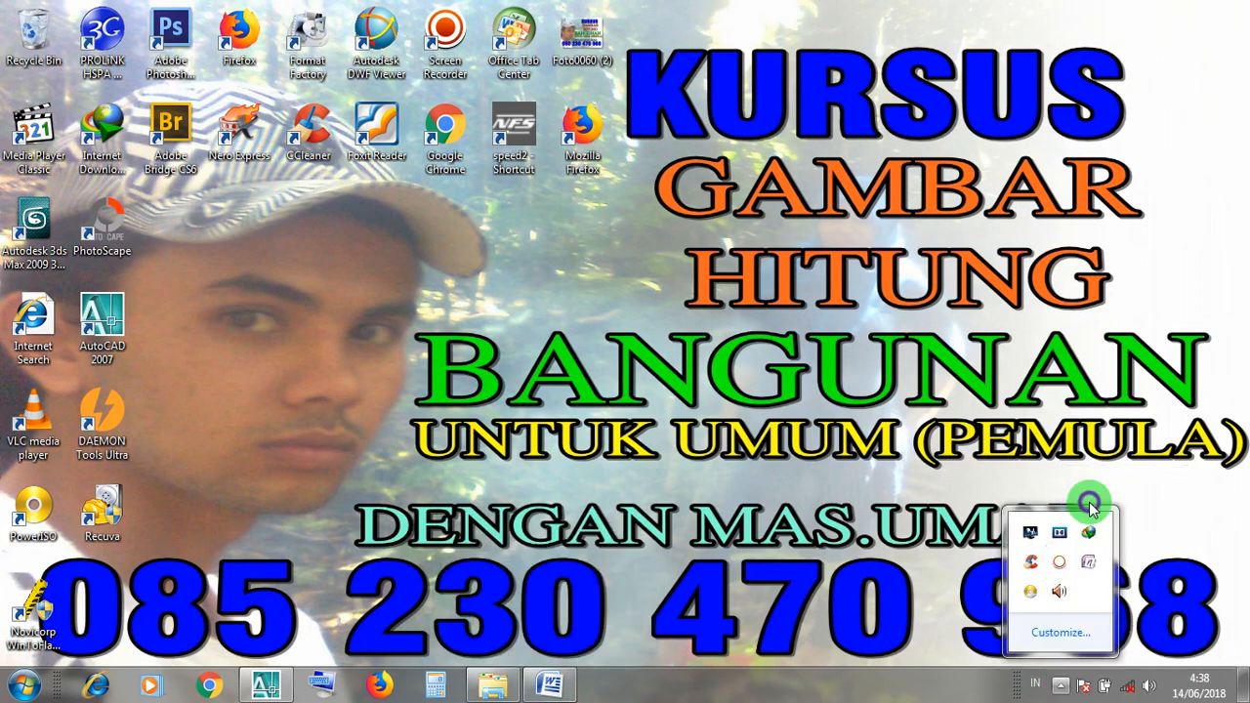
{"action": "left_click", "coordinate": [1061, 686]}
{"action": "left_click", "coordinate": [920, 583]}
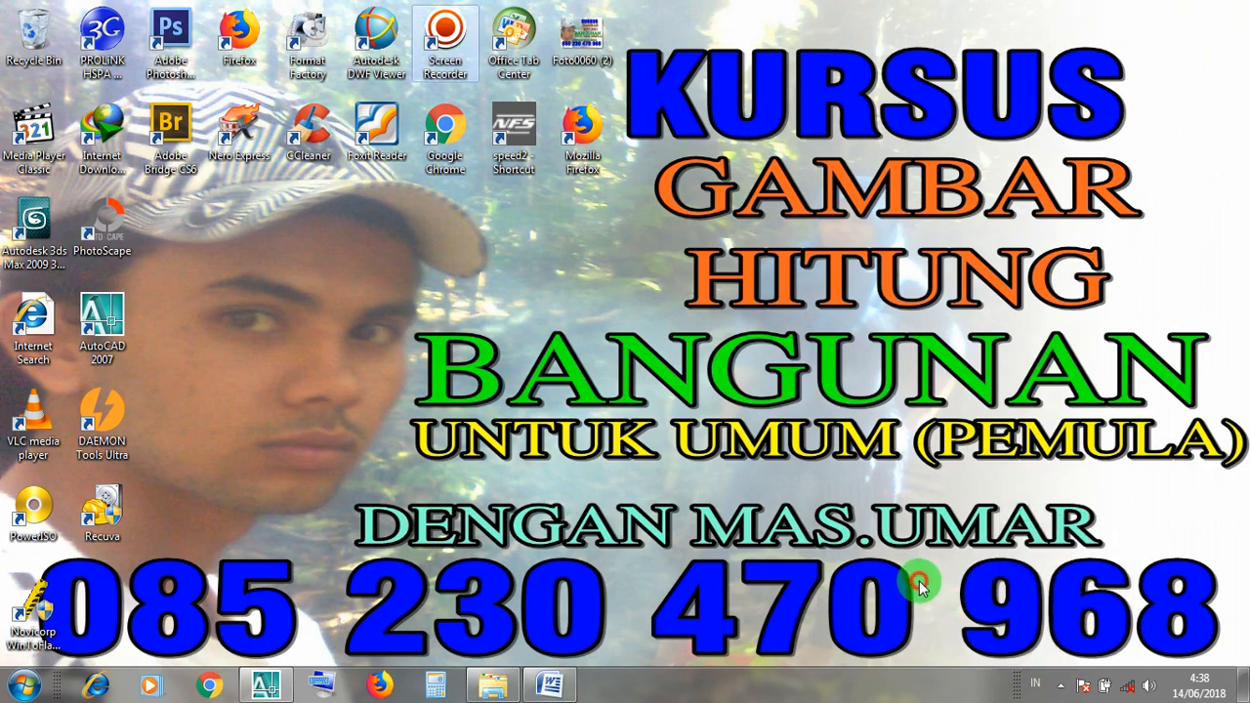
{"action": "left_click", "coordinate": [264, 686]}
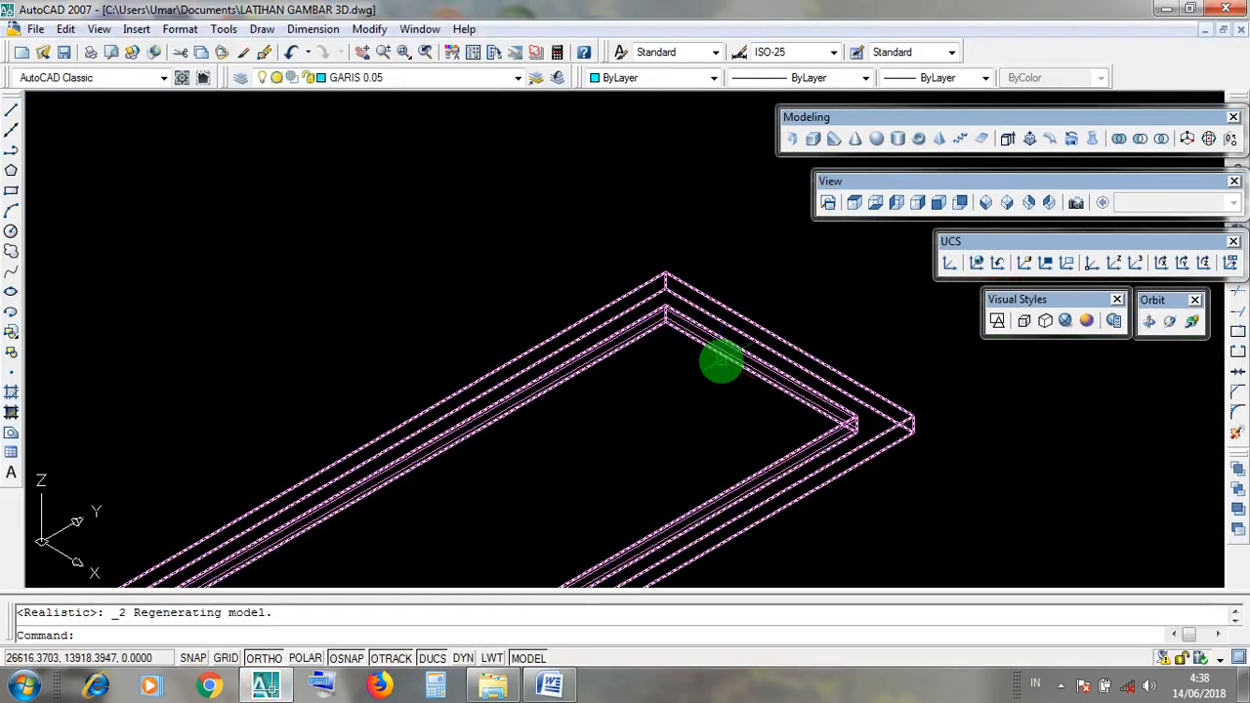
View the whole combined door leaf in the Conceptual and Realistic visual styles
{"action": "scroll", "coordinate": [721, 362], "scroll_direction": "down", "scroll_amount": 4}
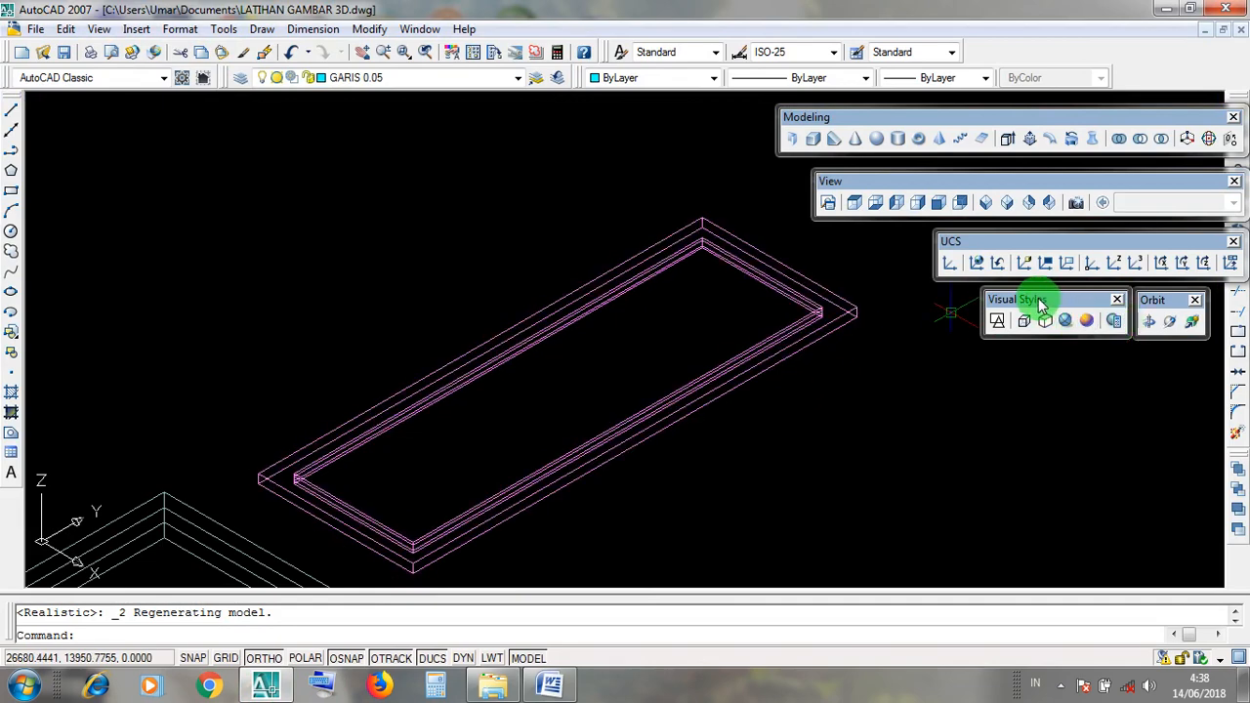
{"action": "left_click", "coordinate": [1082, 321]}
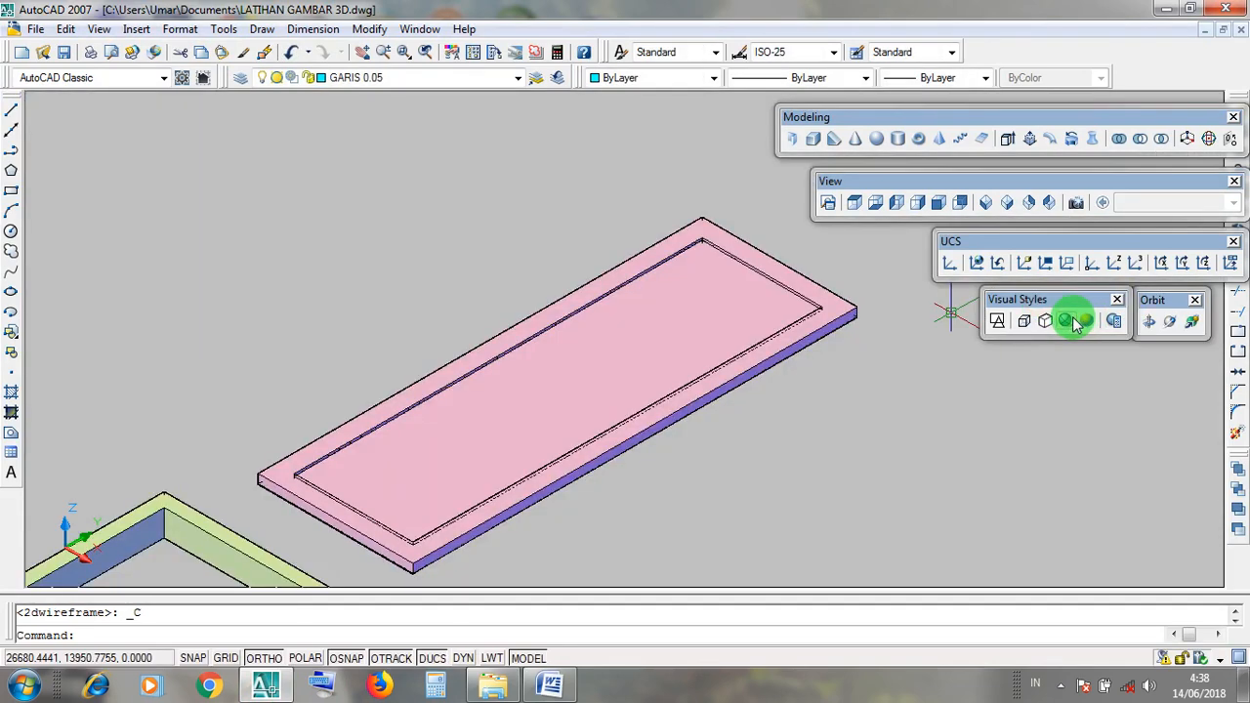
{"action": "left_click", "coordinate": [1068, 321]}
{"action": "middle_click_drag", "start_coordinate": [717, 340], "coordinate": [766, 376]}
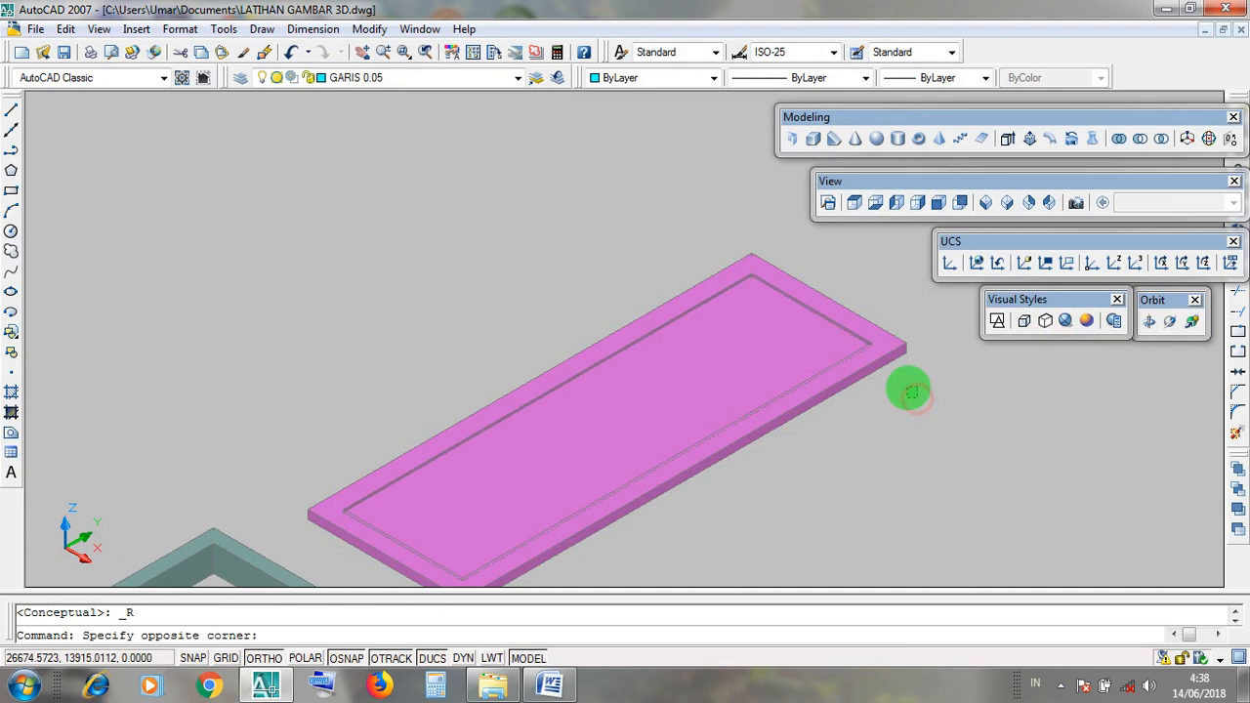
Highlight the leaf frame and its inset panel as separate solids in the shaded view, and clear the selection
{"action": "left_click", "coordinate": [887, 358]}
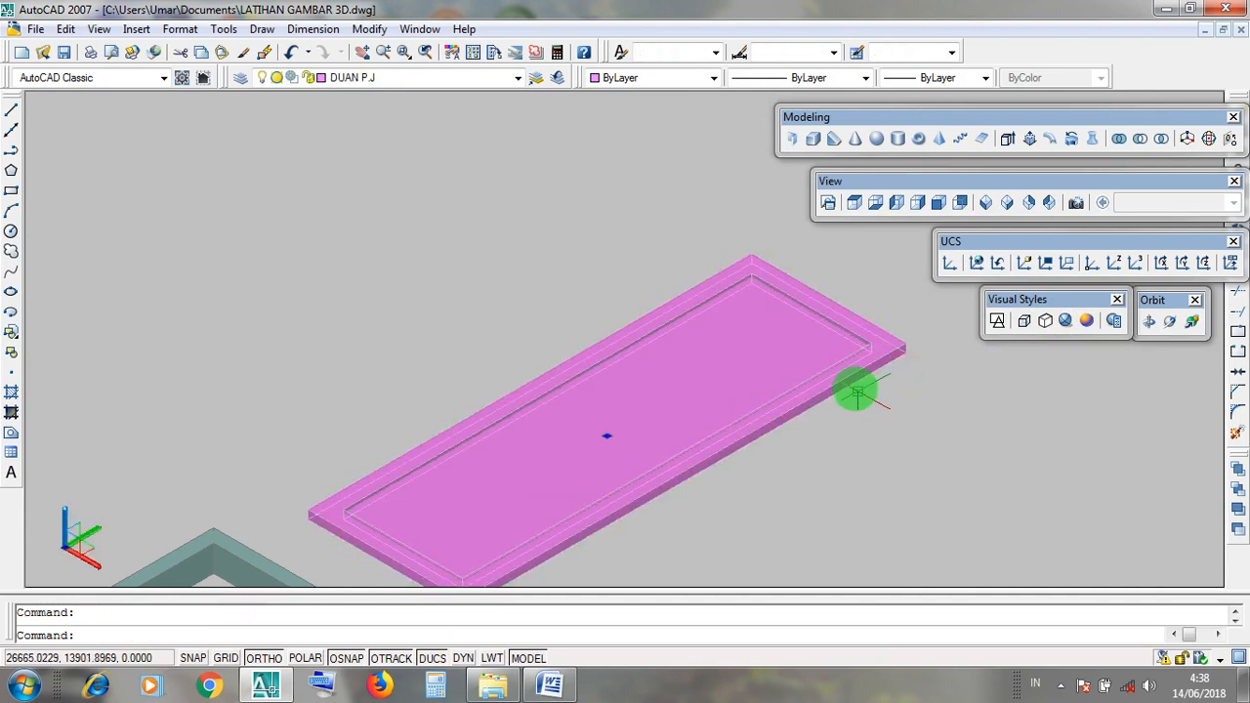
{"action": "left_click", "coordinate": [846, 336]}
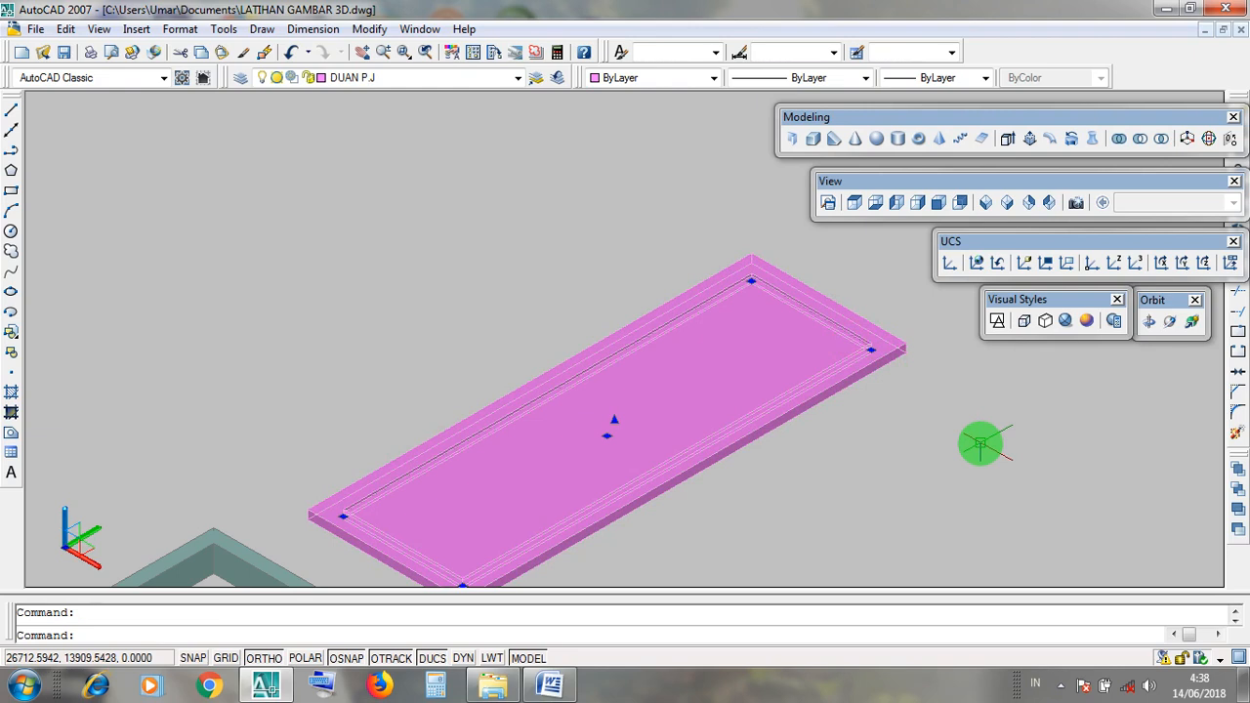
{"action": "key", "text": "Escape"}
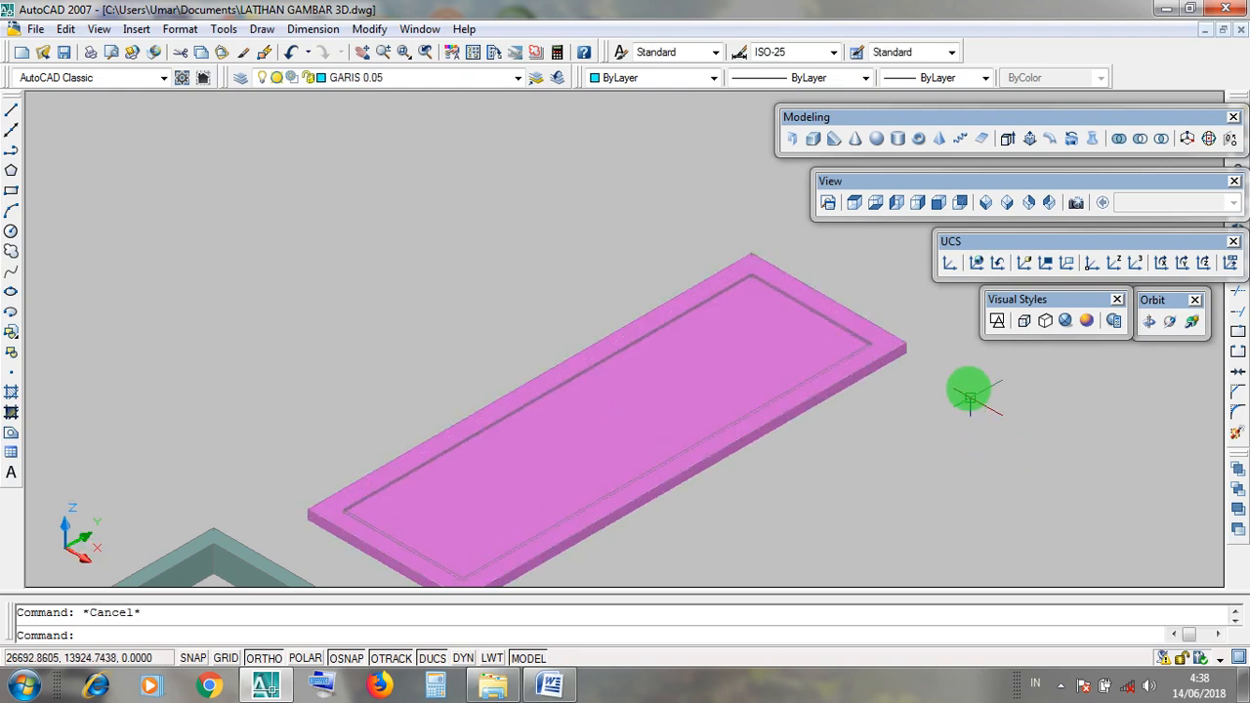
Return to 2D Wireframe and highlight the leaf frame and the inset panel one at a time, clearing each selection
{"action": "left_click", "coordinate": [999, 320]}
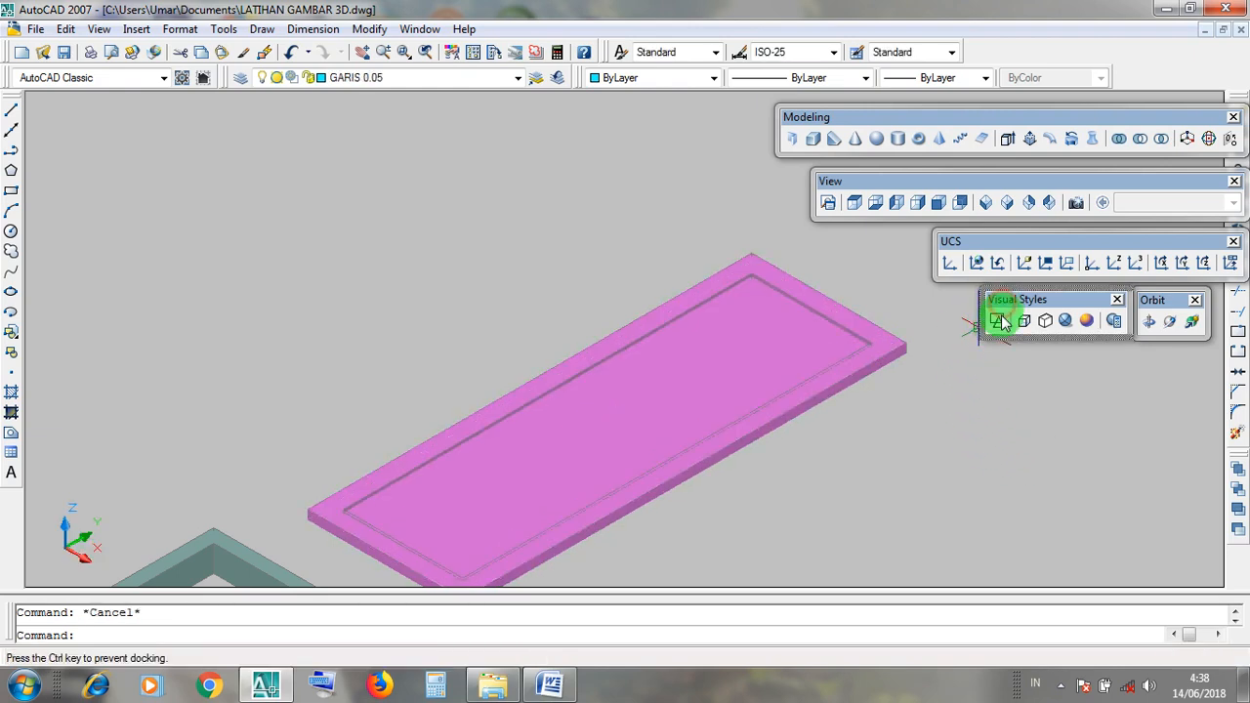
{"action": "left_click", "coordinate": [915, 352]}
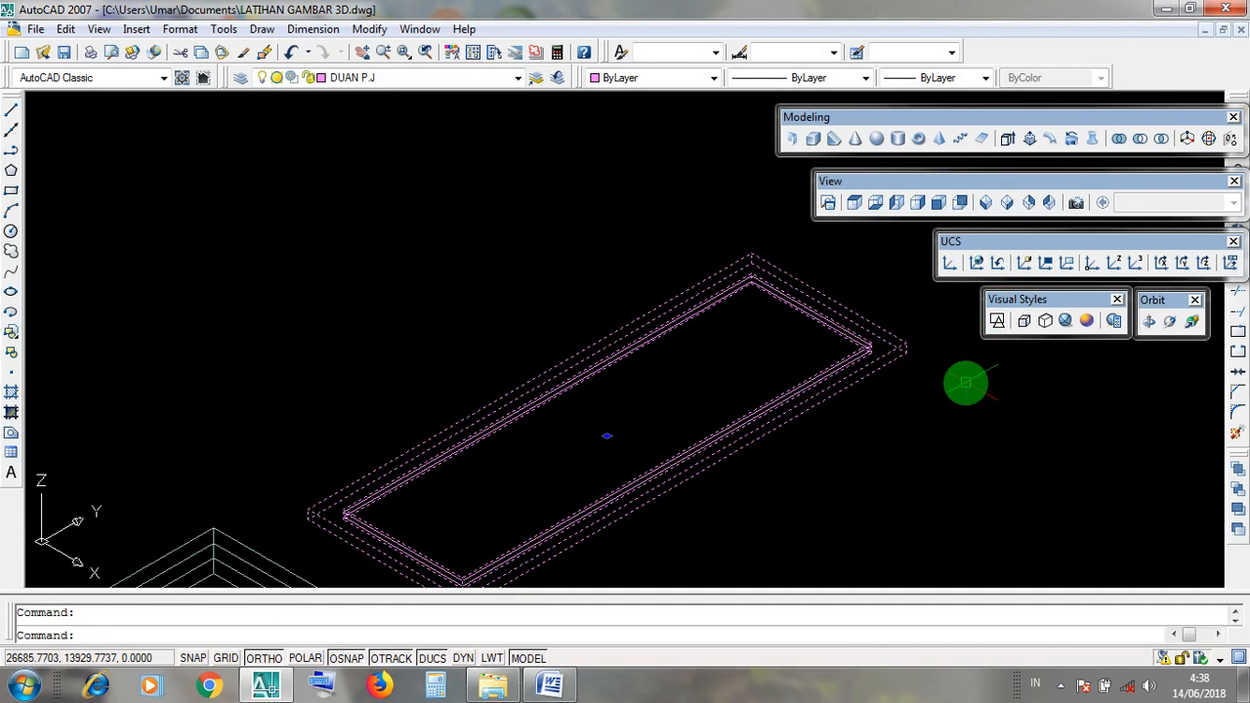
{"action": "key", "text": "Escape"}
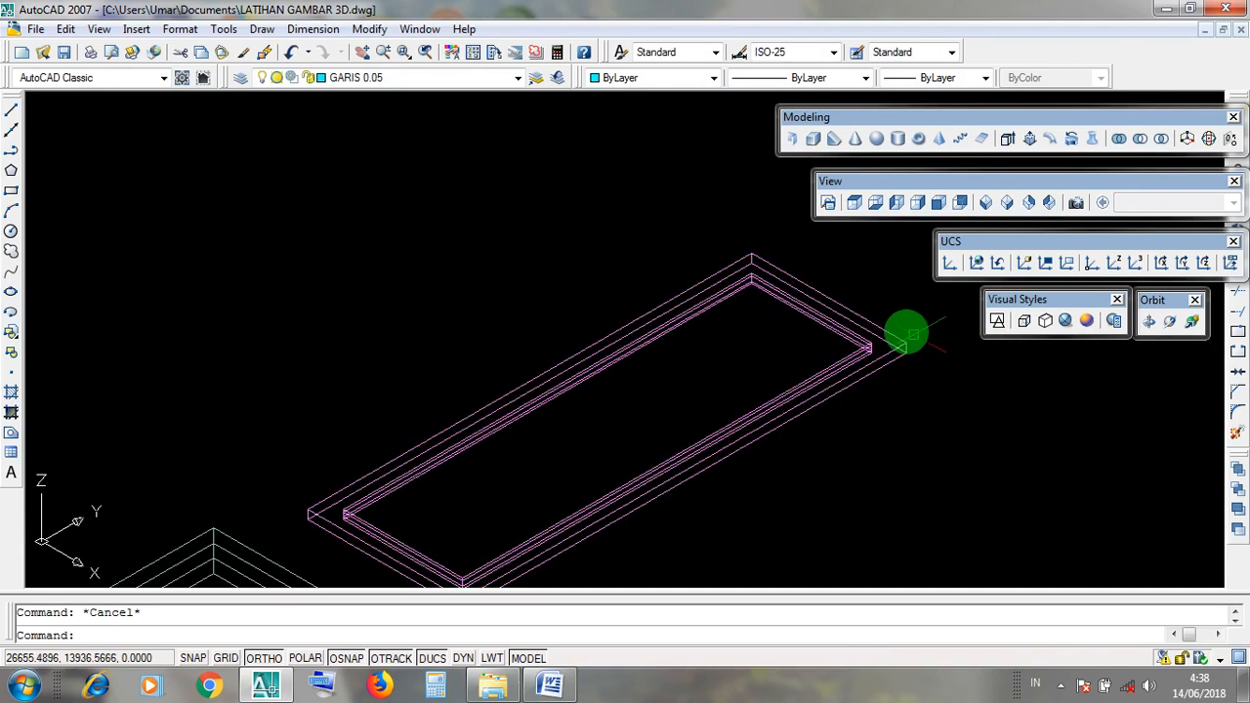
{"action": "scroll", "coordinate": [851, 335], "scroll_direction": "up", "scroll_amount": 3}
{"action": "left_click", "coordinate": [856, 385]}
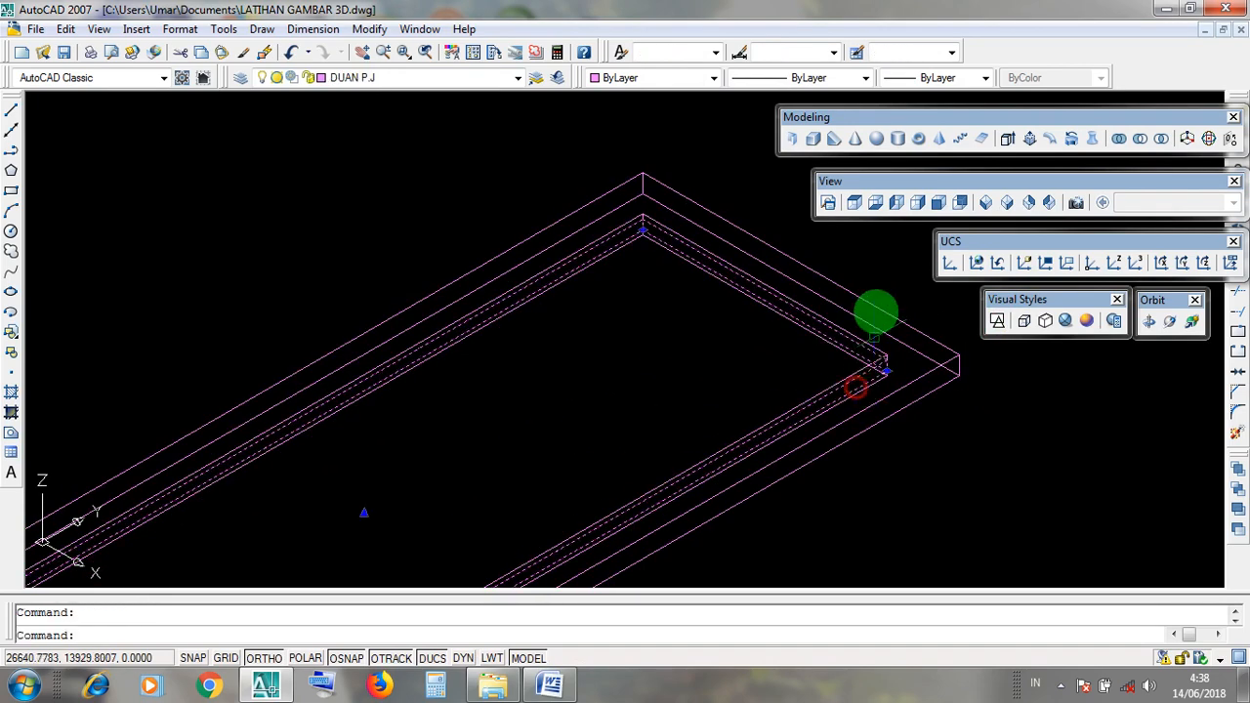
{"action": "scroll", "coordinate": [860, 273], "scroll_direction": "down", "scroll_amount": 3}
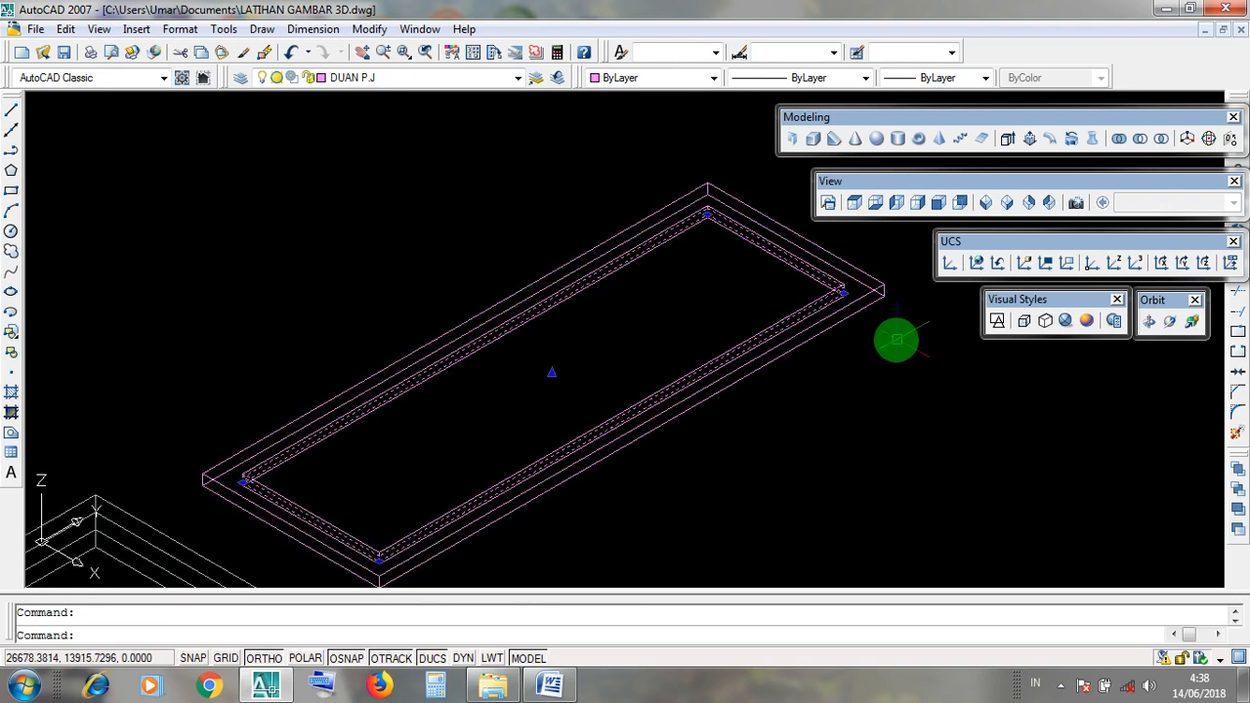
{"action": "middle_click_drag", "start_coordinate": [893, 338], "coordinate": [867, 339]}
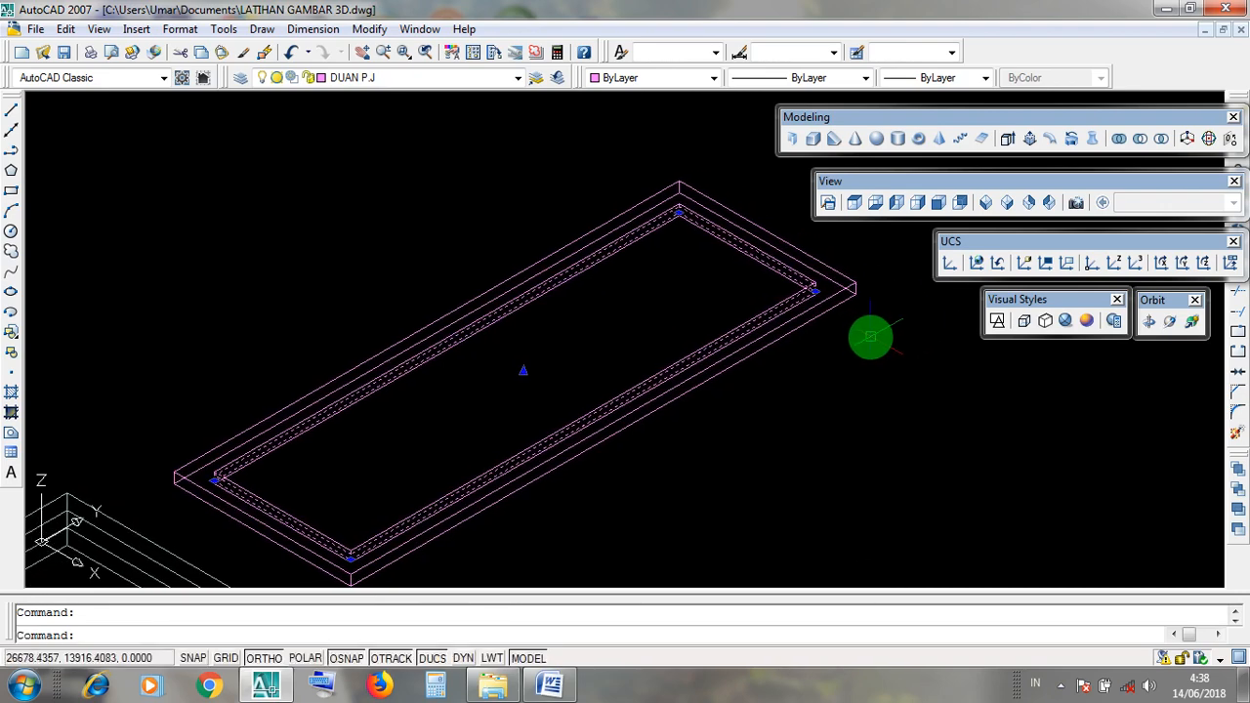
{"action": "key", "text": "Escape"}
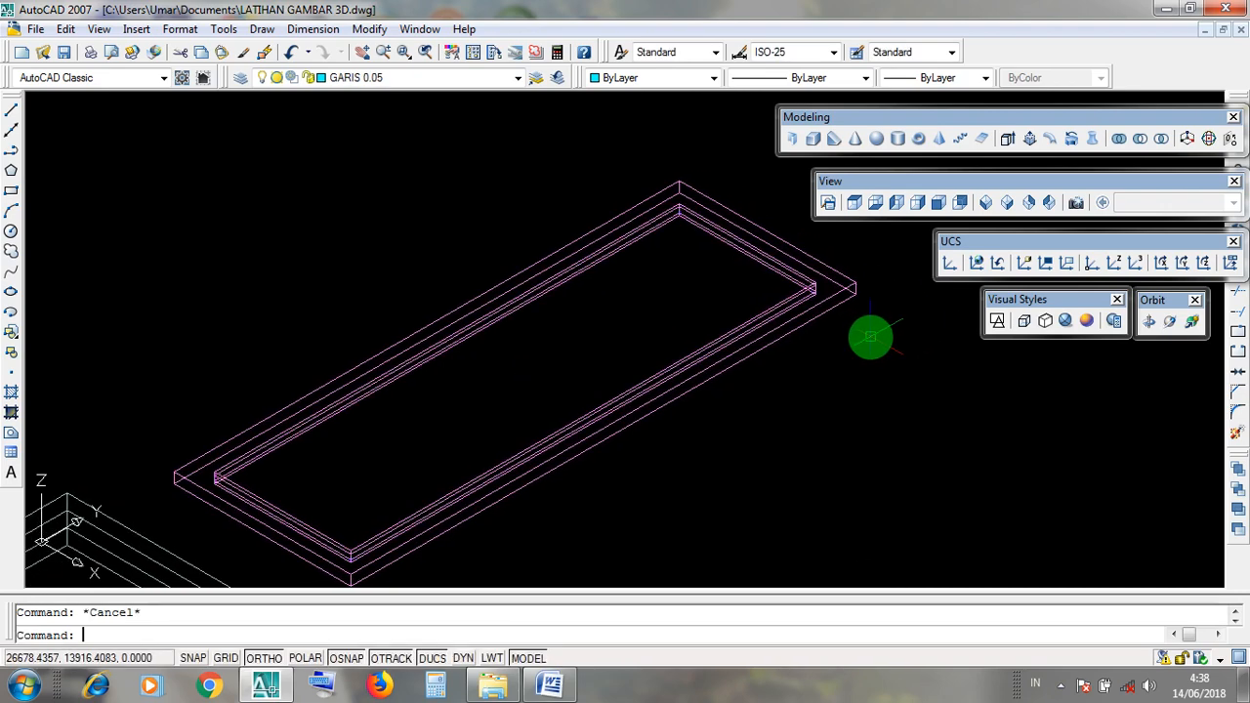
Put the leaf frame and its inset panel together on the DUAN P.J layer, and clear the selection
{"action": "left_click", "coordinate": [796, 395]}
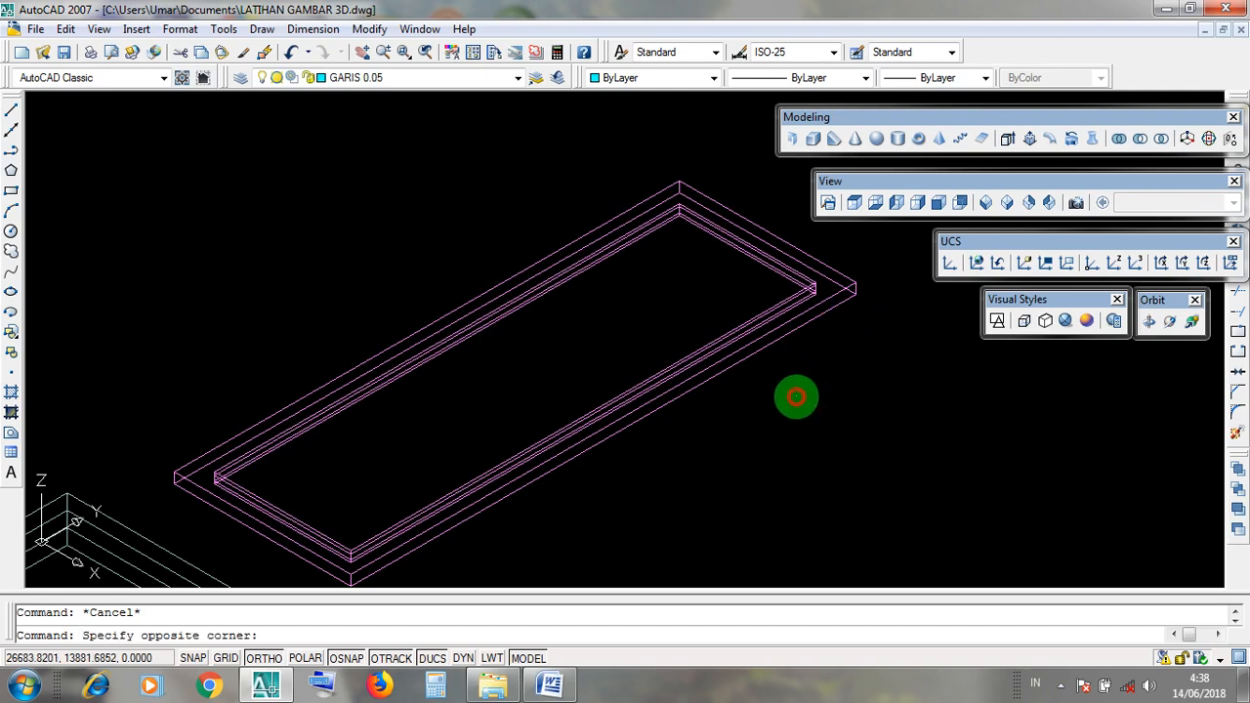
{"action": "left_click", "coordinate": [689, 321]}
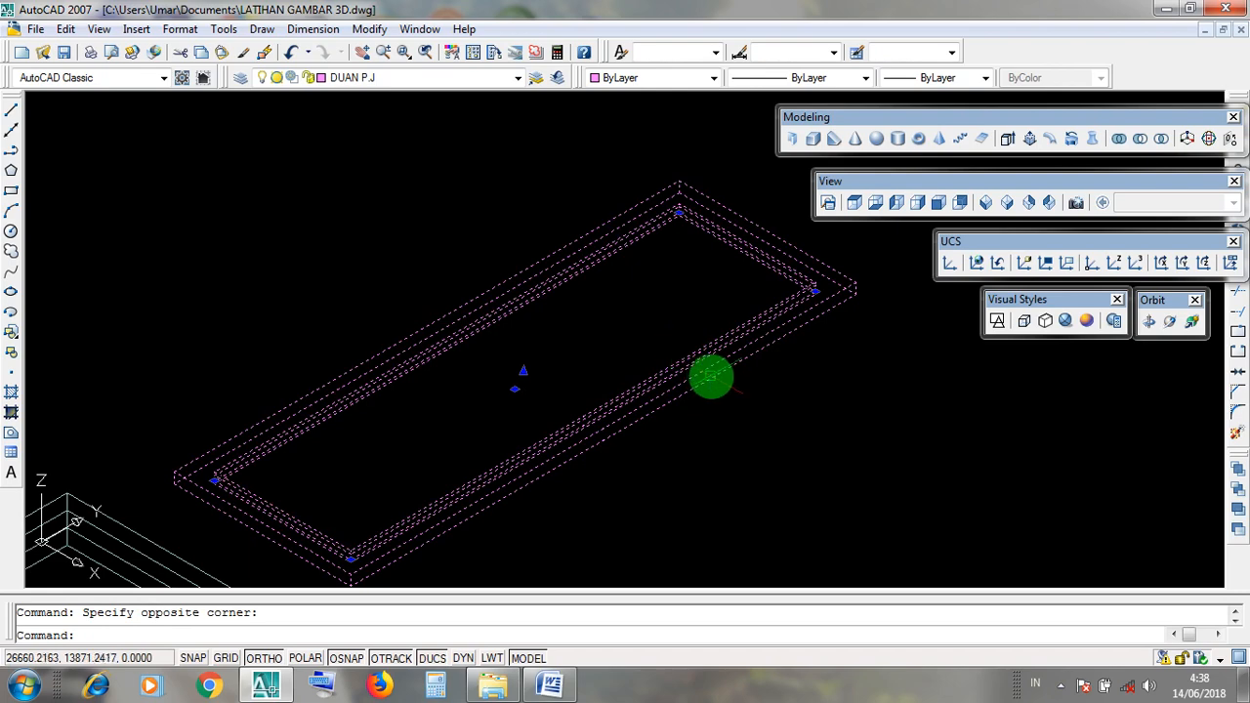
{"action": "scroll", "coordinate": [771, 337], "scroll_direction": "down", "scroll_amount": 3}
{"action": "middle_click_drag", "start_coordinate": [790, 329], "coordinate": [678, 446]}
{"action": "left_click", "coordinate": [805, 390]}
{"action": "left_click", "coordinate": [714, 254]}
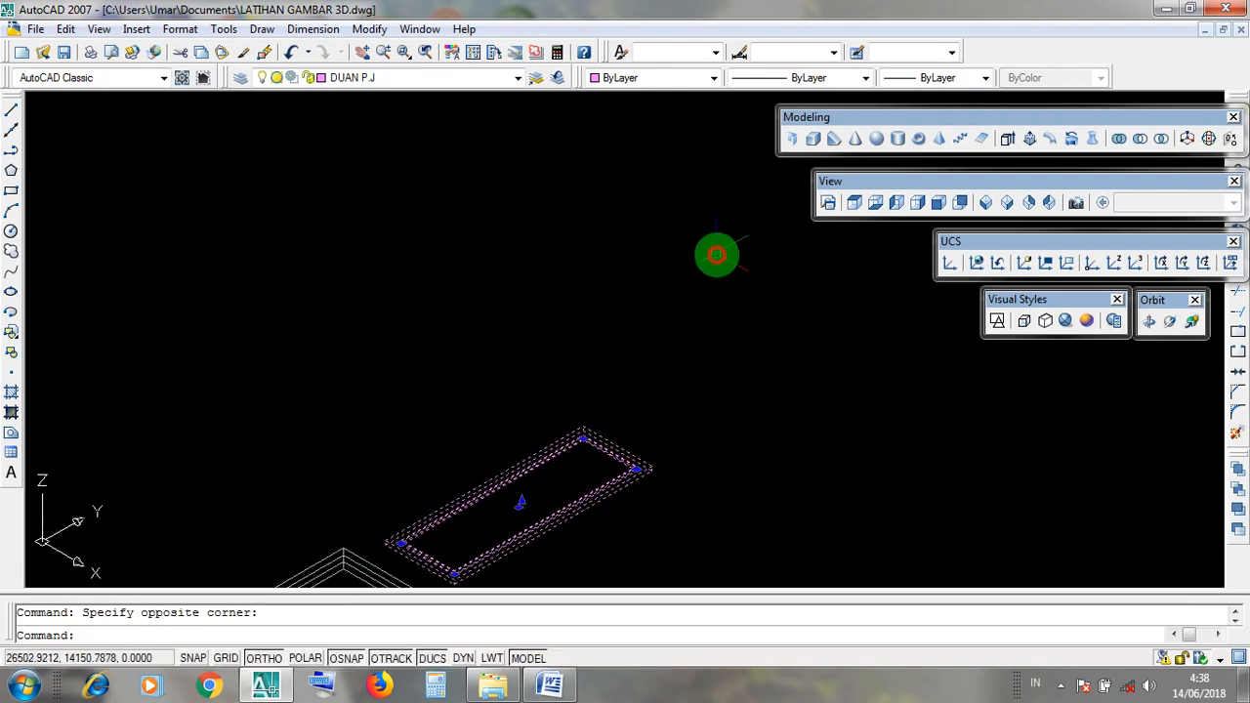
{"action": "scroll", "coordinate": [589, 537], "scroll_direction": "up", "scroll_amount": 2}
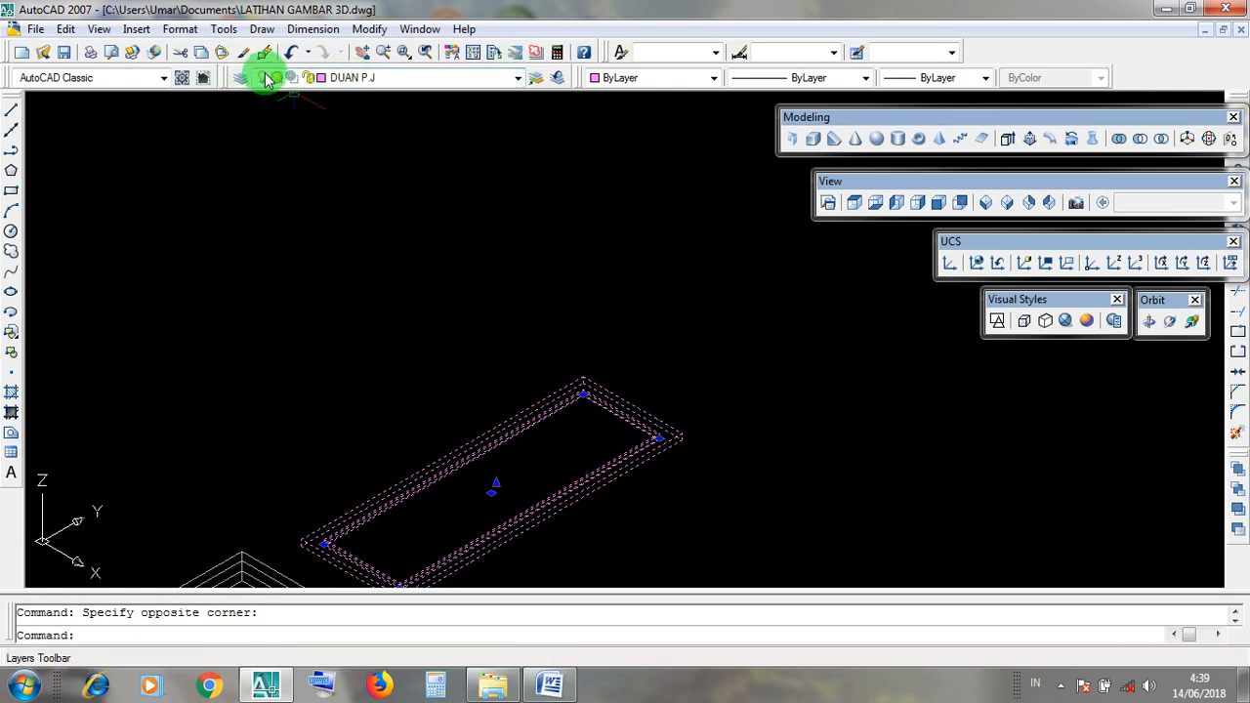
{"action": "left_click", "coordinate": [518, 77]}
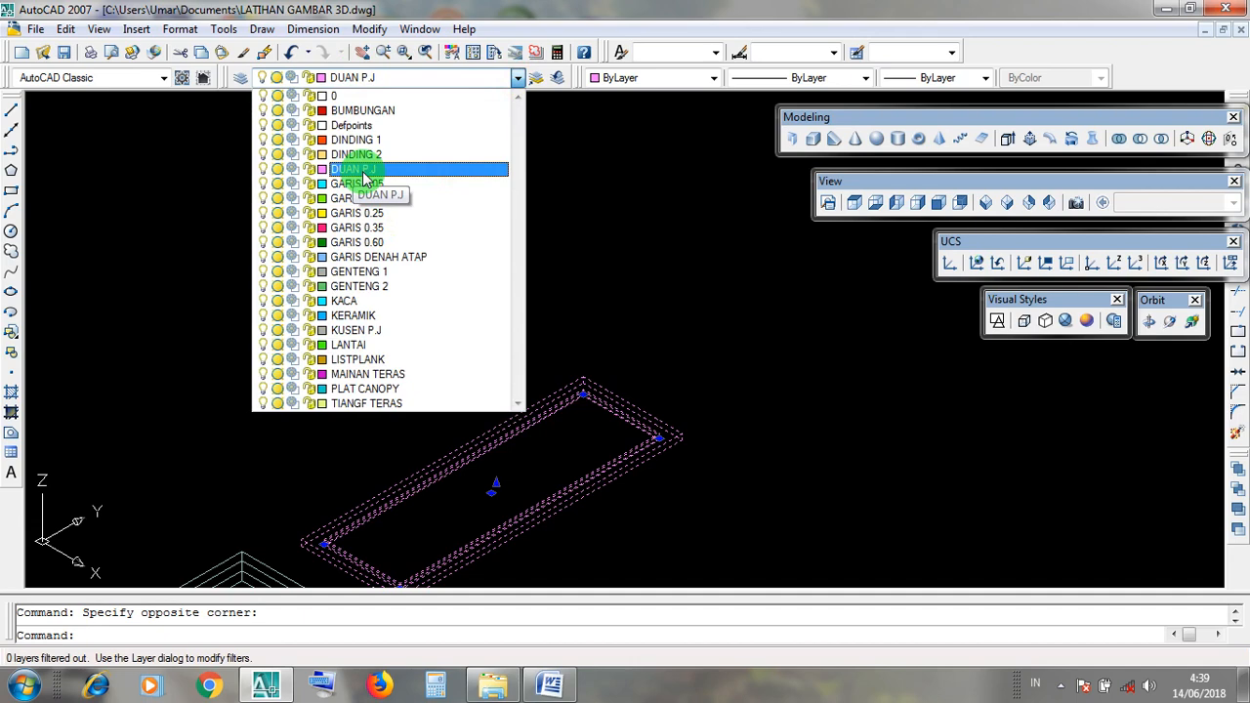
{"action": "left_click", "coordinate": [364, 173]}
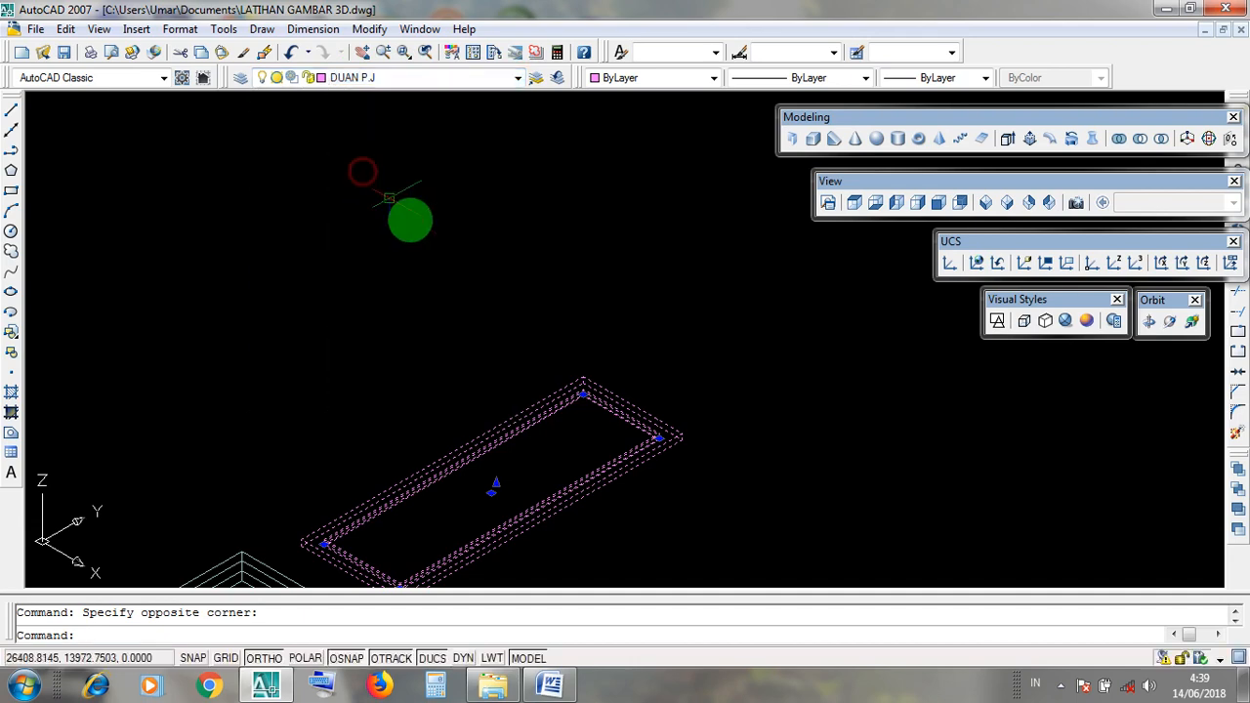
{"action": "middle_click_drag", "start_coordinate": [672, 499], "coordinate": [719, 431]}
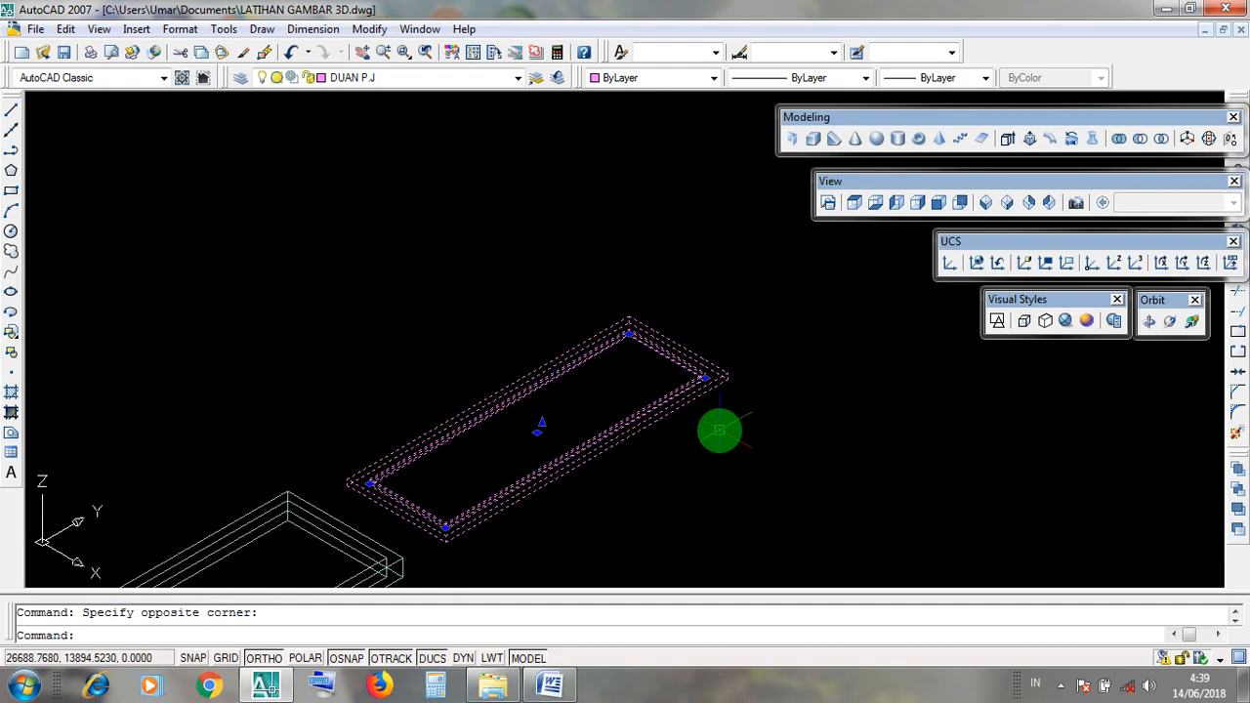
{"action": "key", "text": "Escape"}
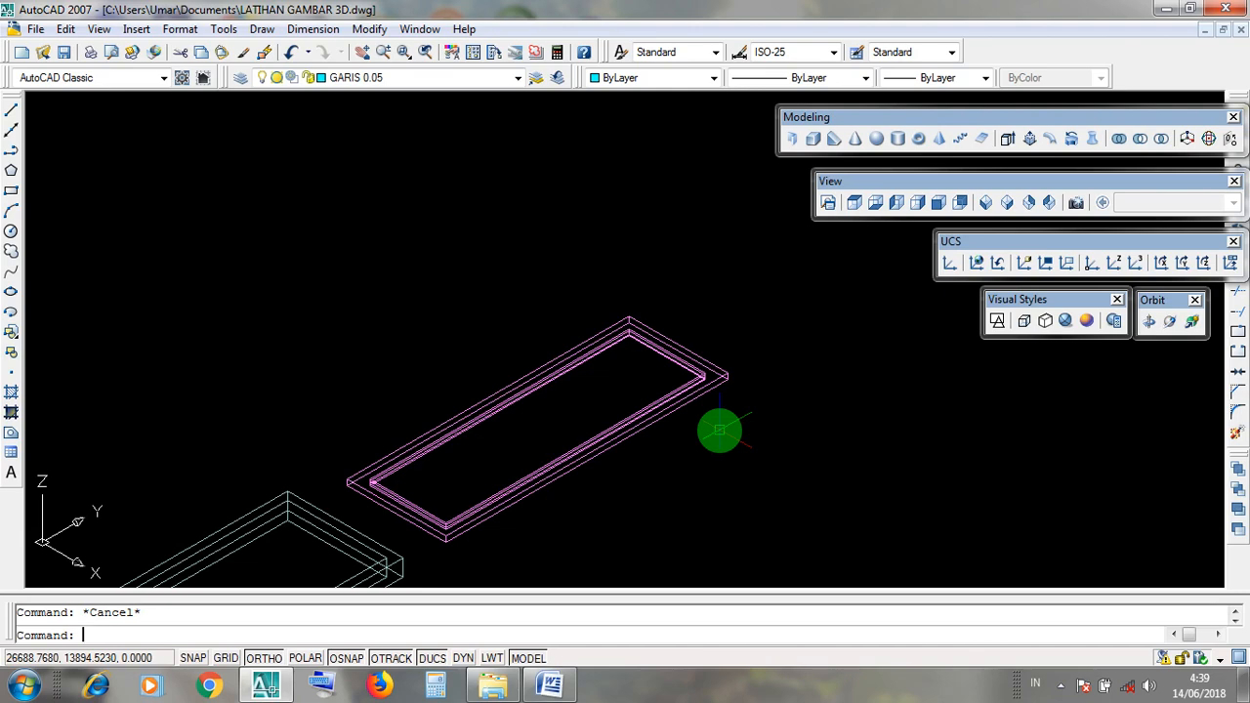
Highlight the leaf frame and the inset panel one at a time to check they are separate solids, and clear the selection
{"action": "scroll", "coordinate": [717, 396], "scroll_direction": "up", "scroll_amount": 3}
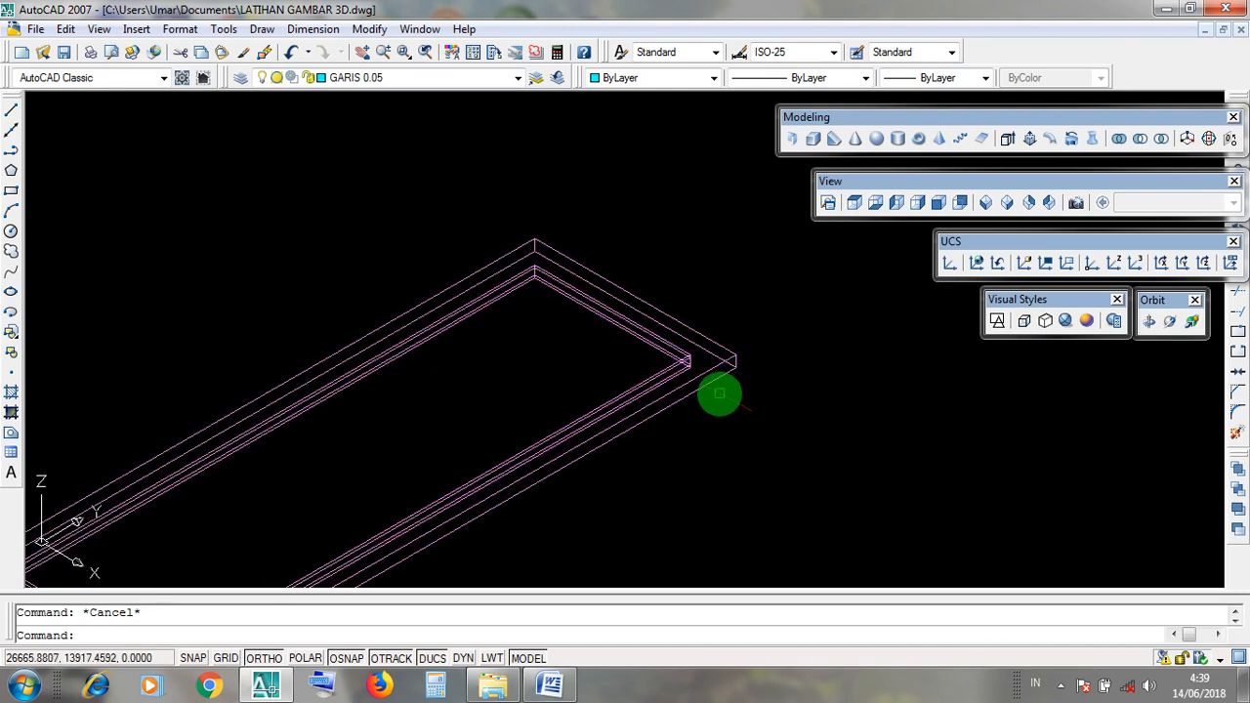
{"action": "left_click", "coordinate": [710, 384]}
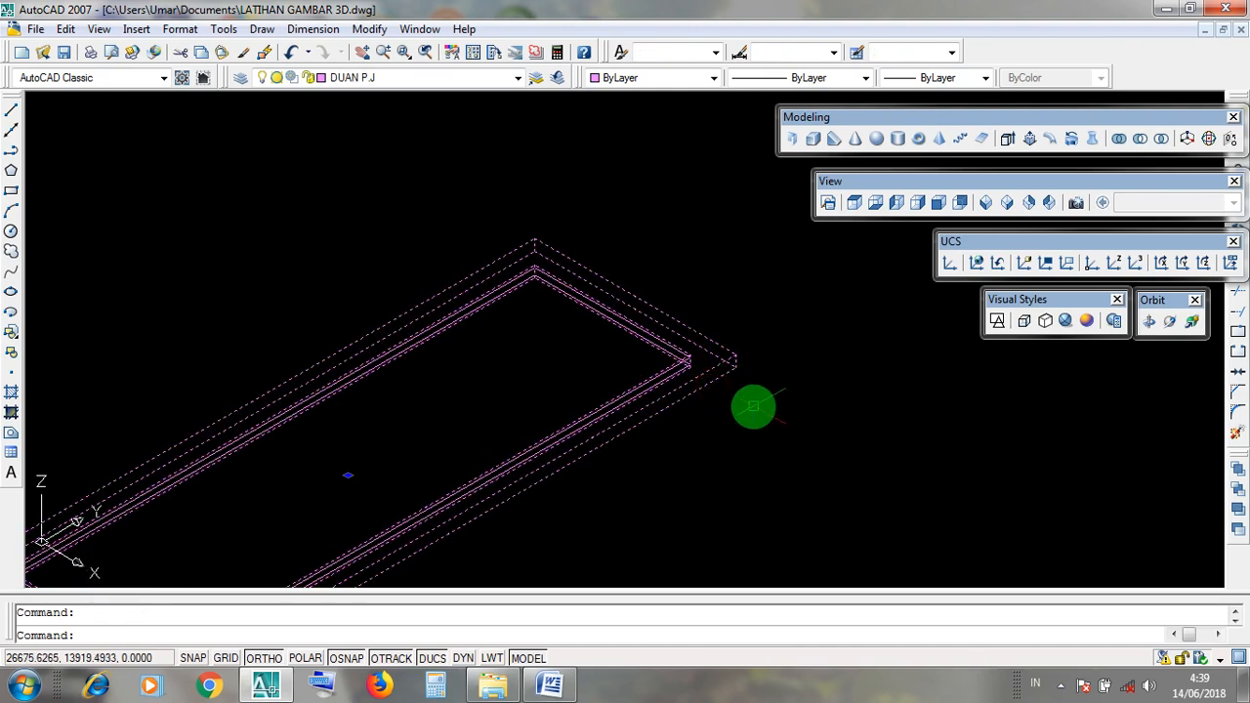
{"action": "scroll", "coordinate": [757, 413], "scroll_direction": "down", "scroll_amount": 3}
{"action": "scroll", "coordinate": [728, 405], "scroll_direction": "up", "scroll_amount": 5}
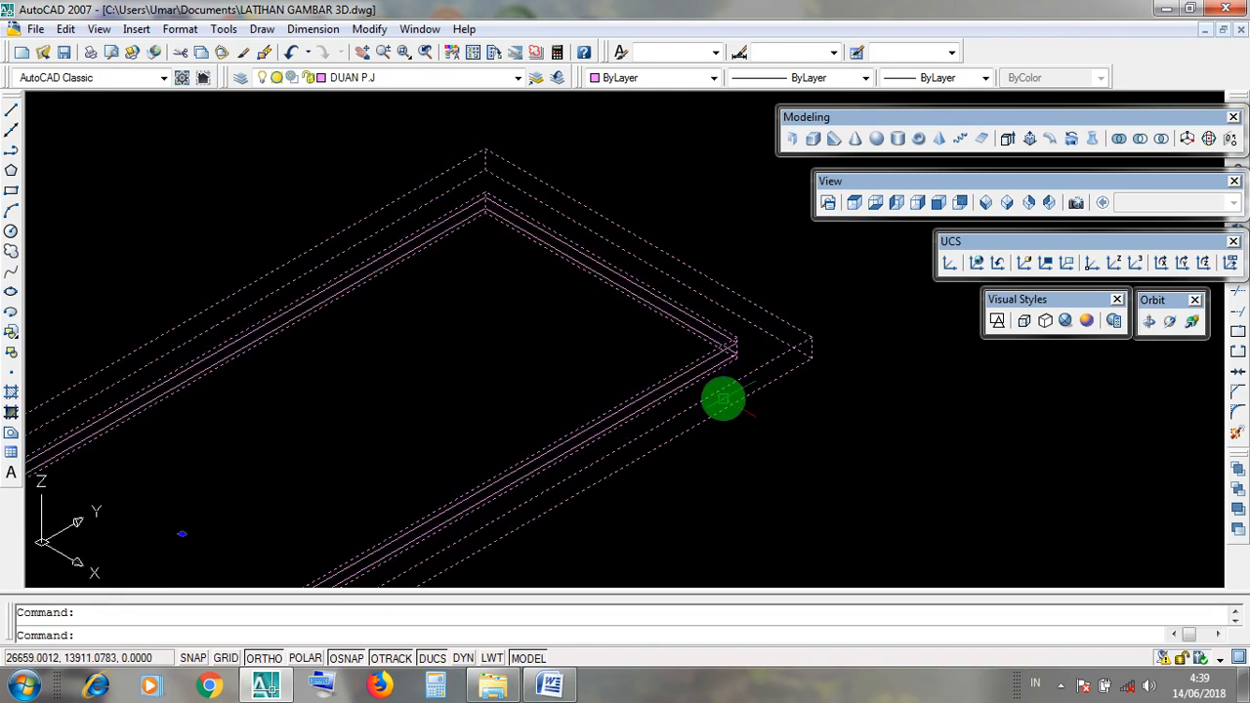
{"action": "key", "text": "Escape"}
{"action": "left_click", "coordinate": [712, 369]}
{"action": "scroll", "coordinate": [862, 364], "scroll_direction": "down", "scroll_amount": 4}
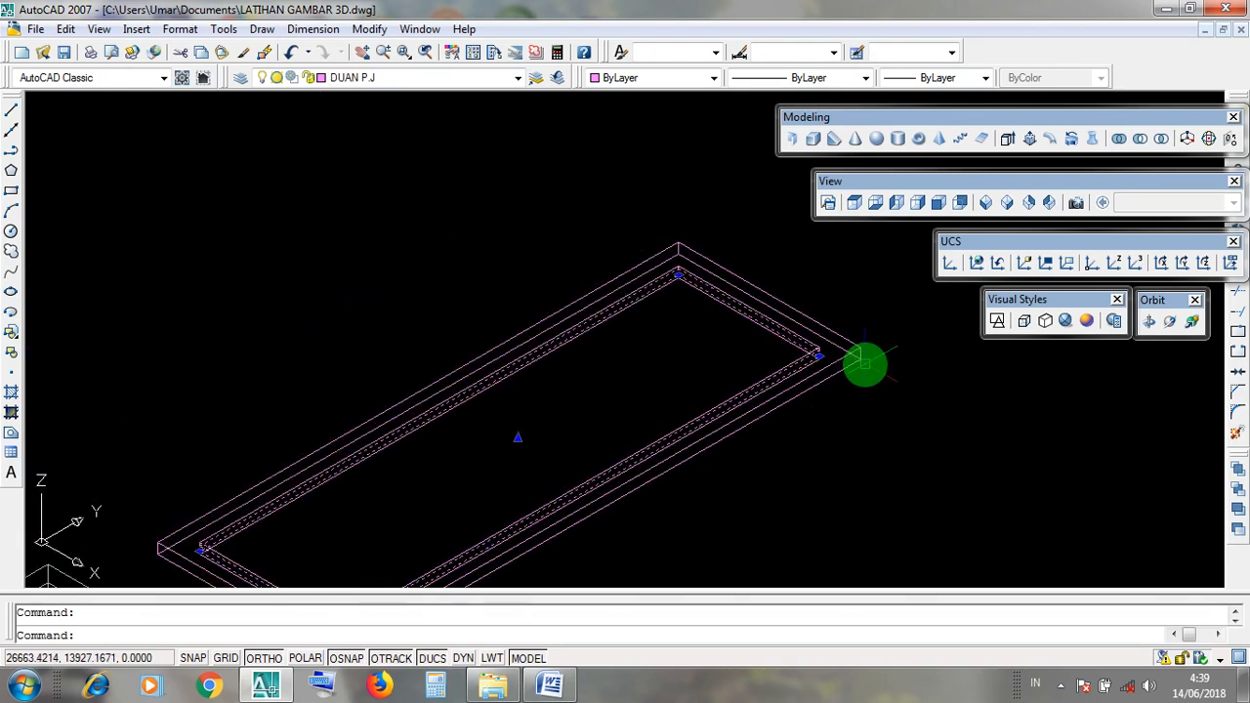
{"action": "middle_click_drag", "start_coordinate": [840, 454], "coordinate": [854, 377]}
{"action": "key", "text": "Escape"}
{"action": "left_click", "coordinate": [762, 424]}
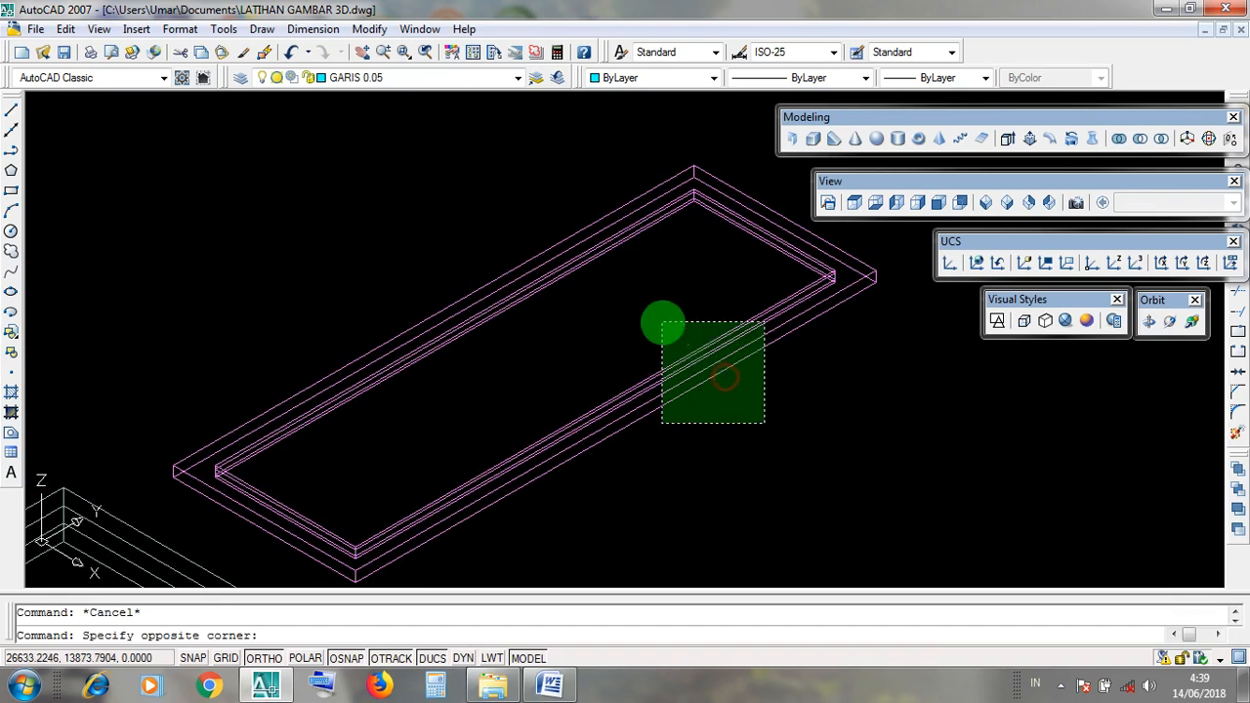
{"action": "left_click", "coordinate": [662, 321]}
{"action": "key", "text": "Escape"}
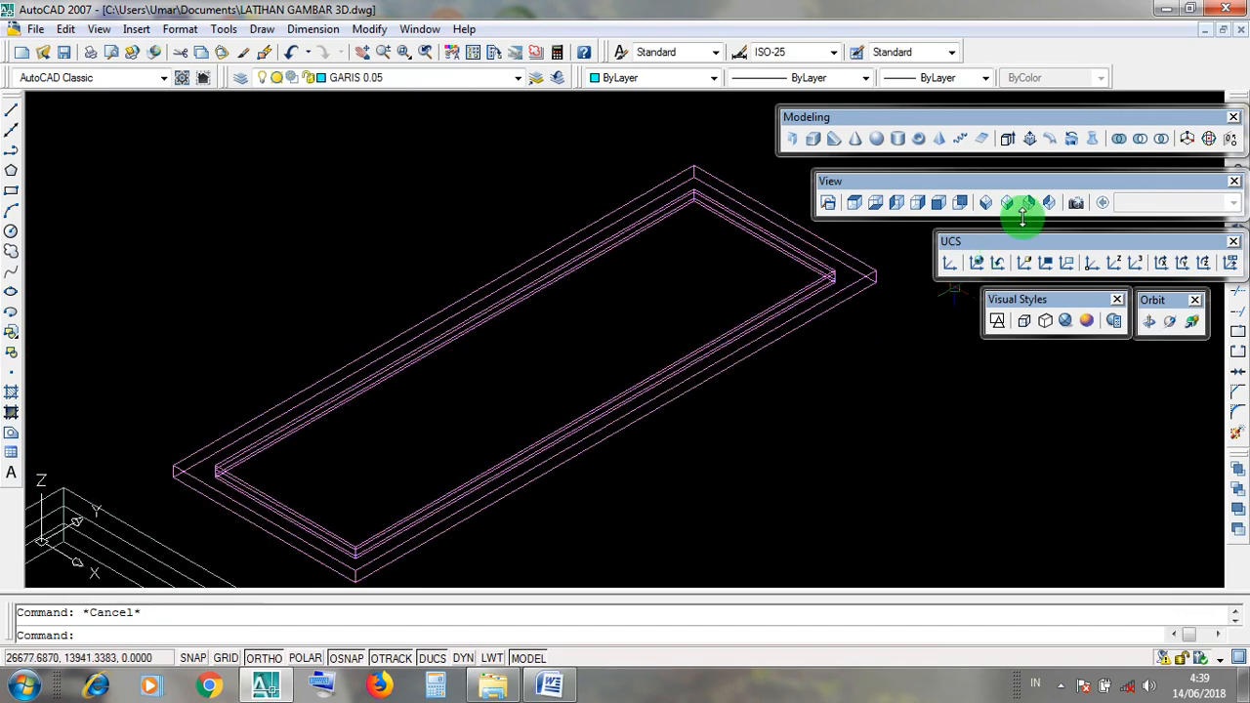
{"action": "left_click", "coordinate": [1121, 139]}
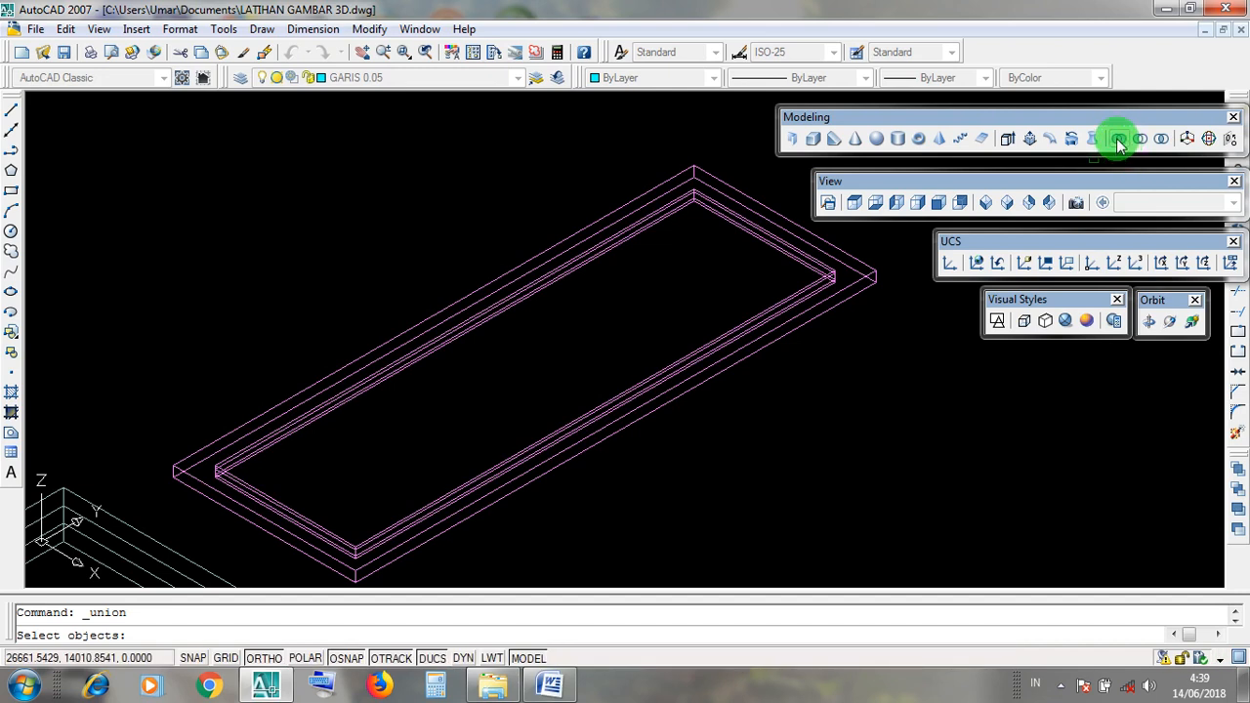
{"action": "key", "text": "Escape"}
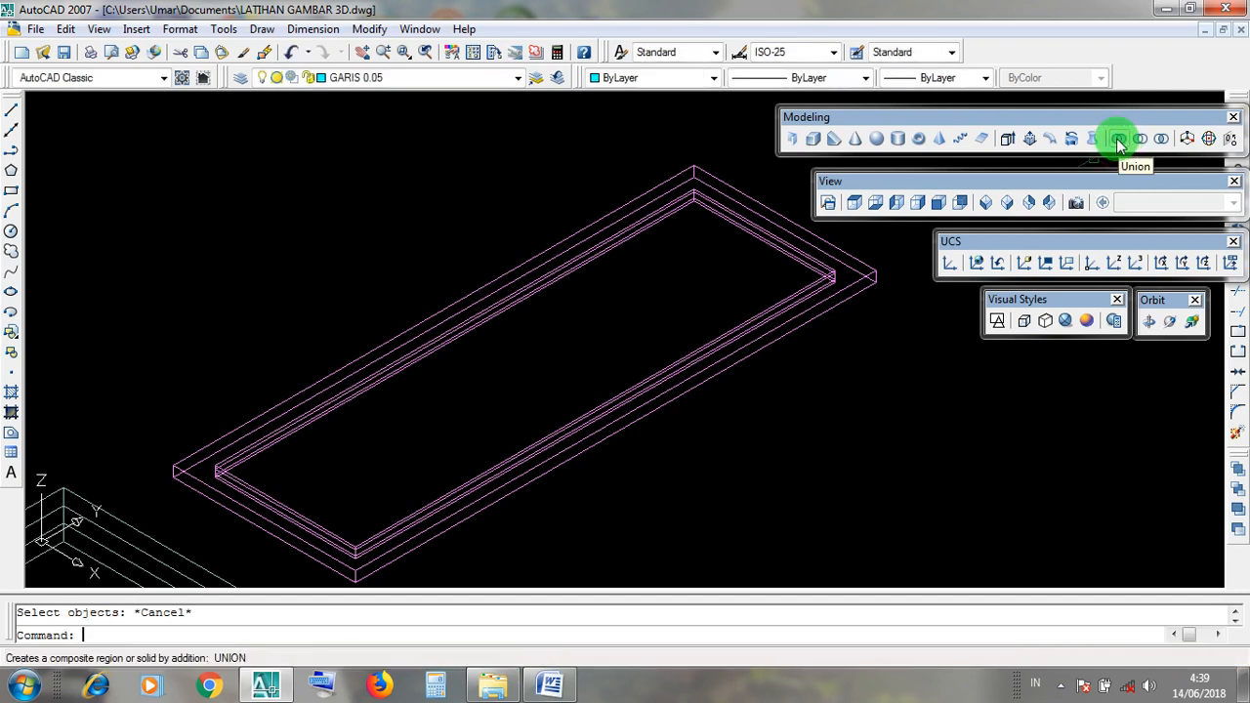
{"action": "left_click", "coordinate": [819, 125]}
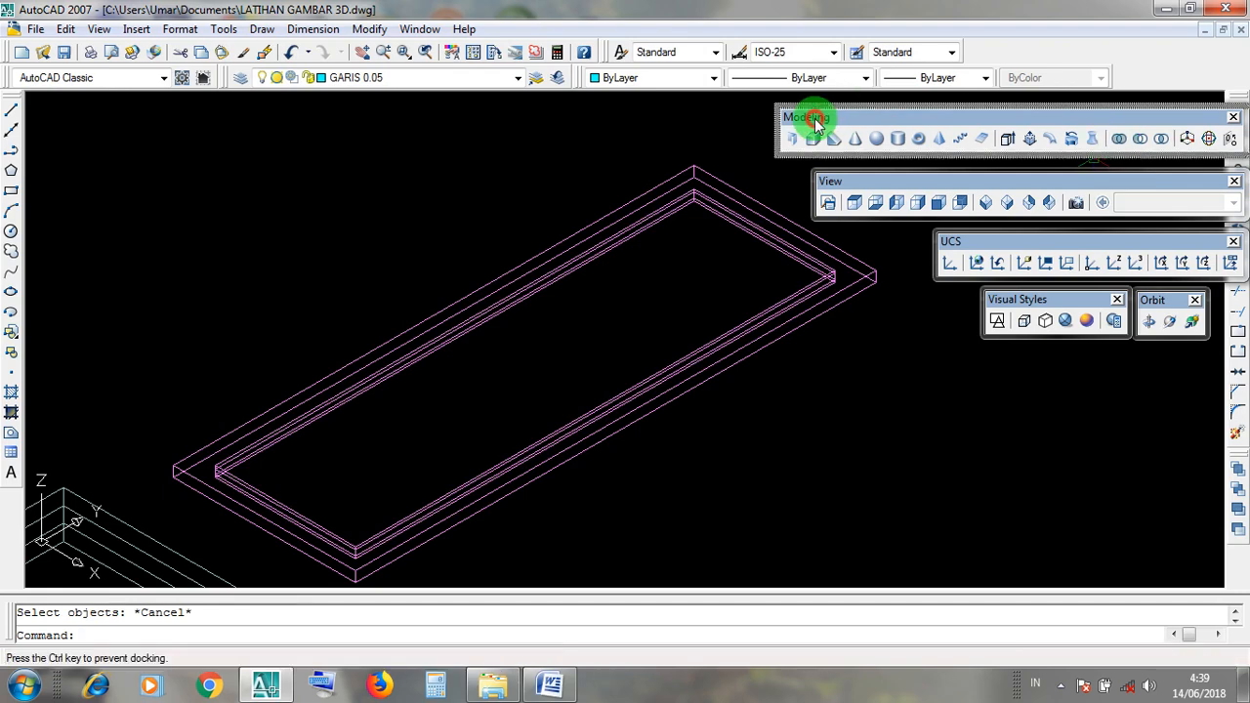
Switch to the UNION notes in Microsoft Word and read the heading and definition of the command
{"action": "left_click", "coordinate": [1162, 14]}
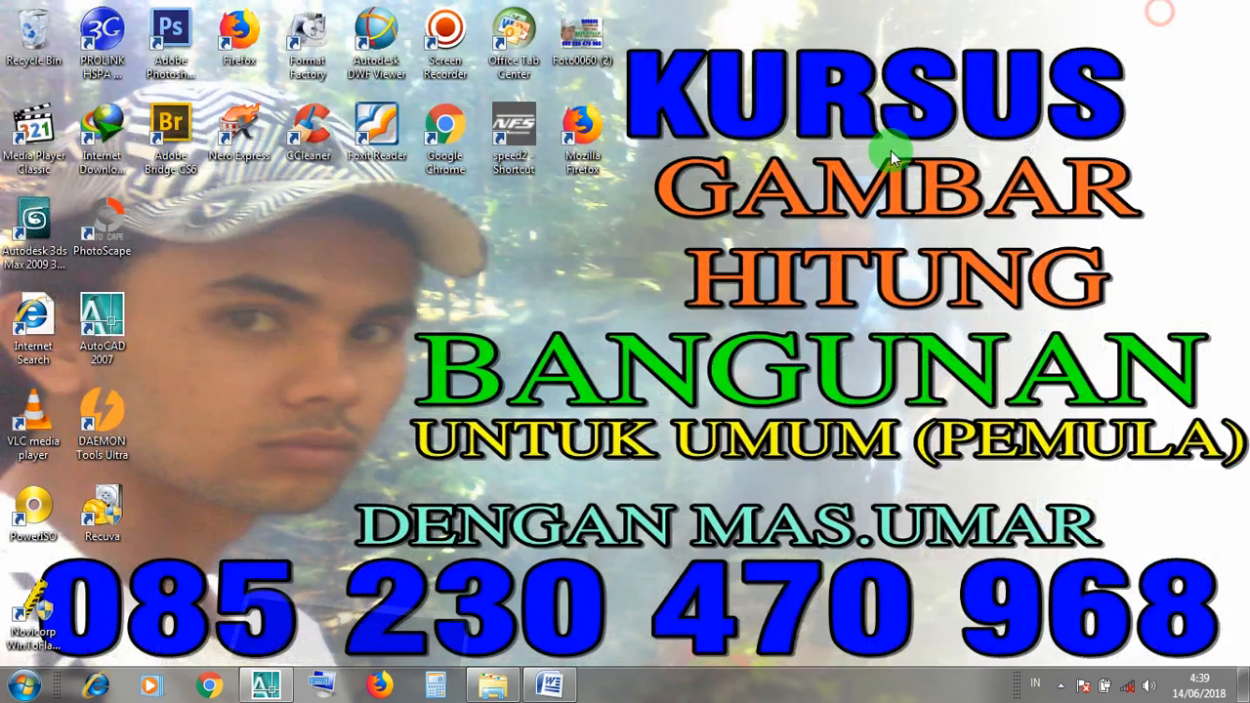
{"action": "left_click", "coordinate": [550, 689]}
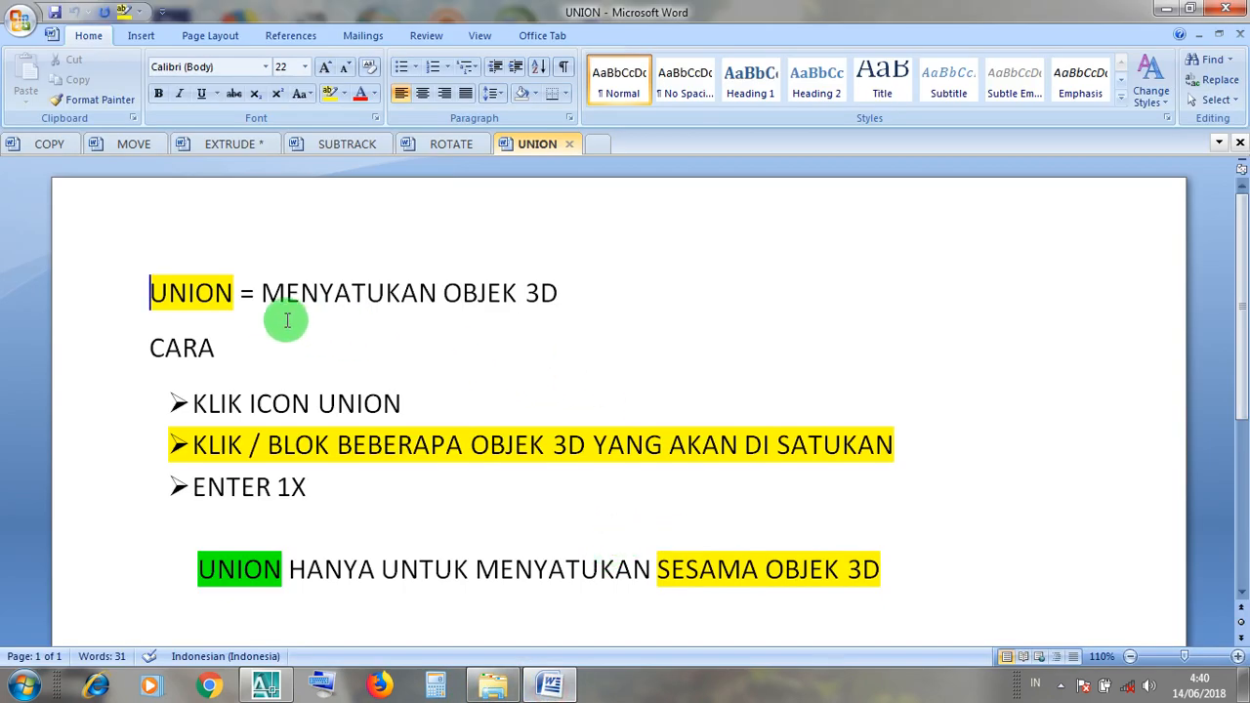
{"action": "left_click_drag", "start_coordinate": [245, 298], "coordinate": [148, 293]}
{"action": "left_click", "coordinate": [341, 297]}
{"action": "left_click_drag", "start_coordinate": [558, 293], "coordinate": [303, 298]}
{"action": "left_click", "coordinate": [200, 357]}
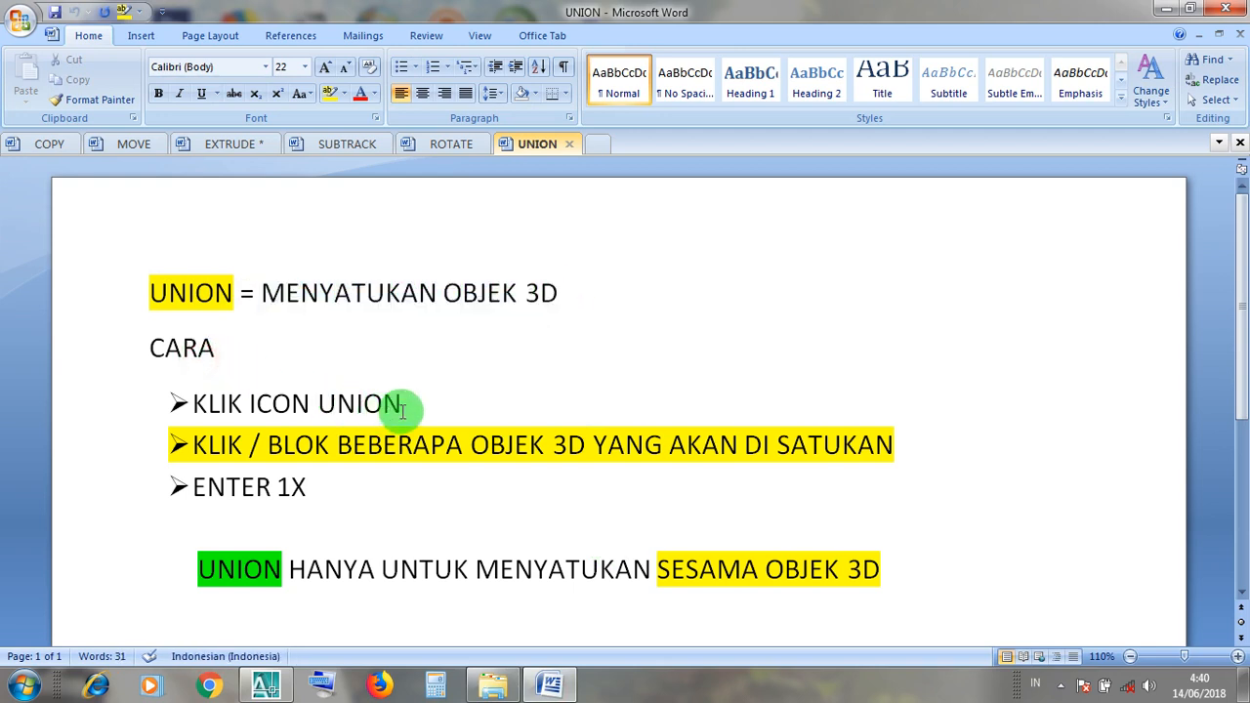
Read the Union procedure in the notes and the remark on which kind of objects it can join
{"action": "left_click_drag", "start_coordinate": [401, 403], "coordinate": [195, 406]}
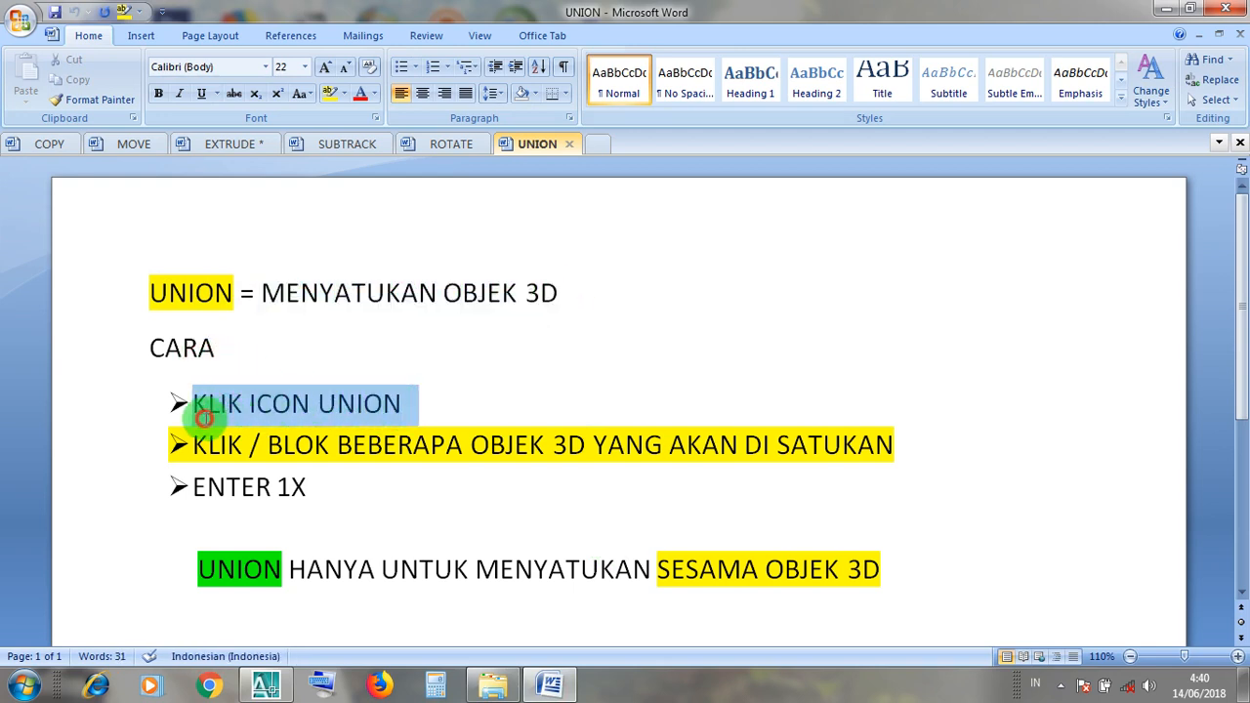
{"action": "left_click", "coordinate": [329, 421]}
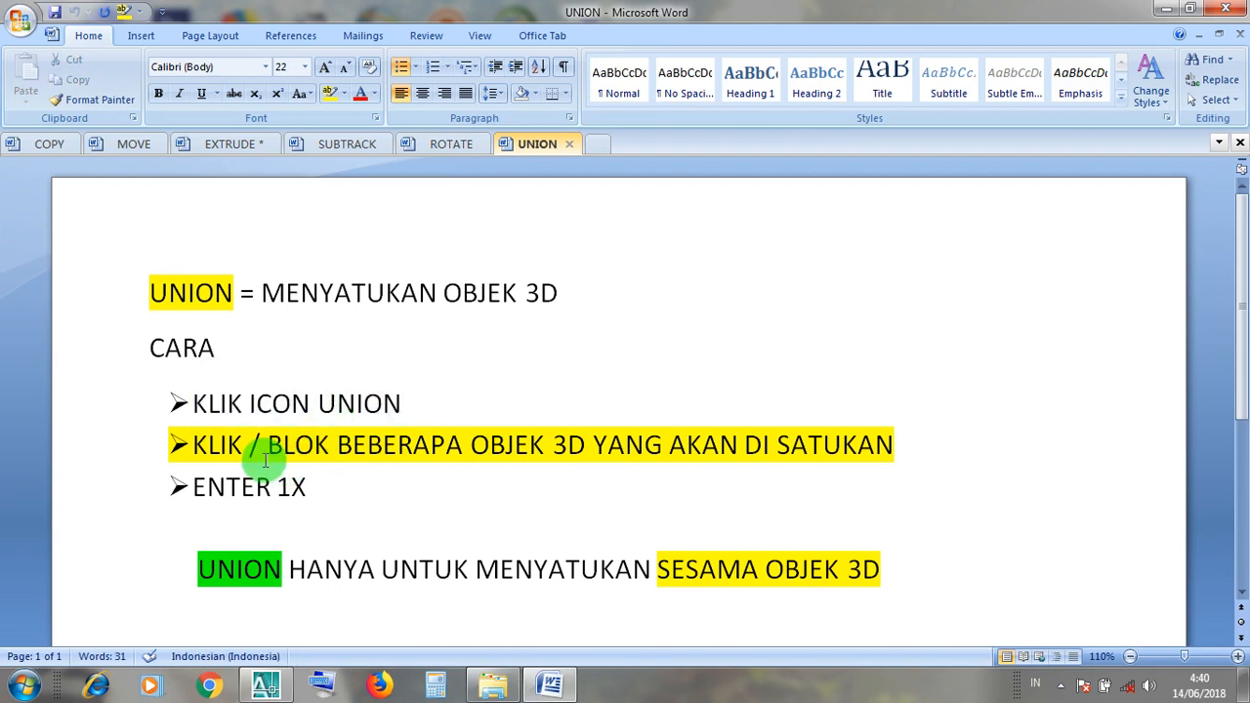
{"action": "left_click", "coordinate": [426, 450]}
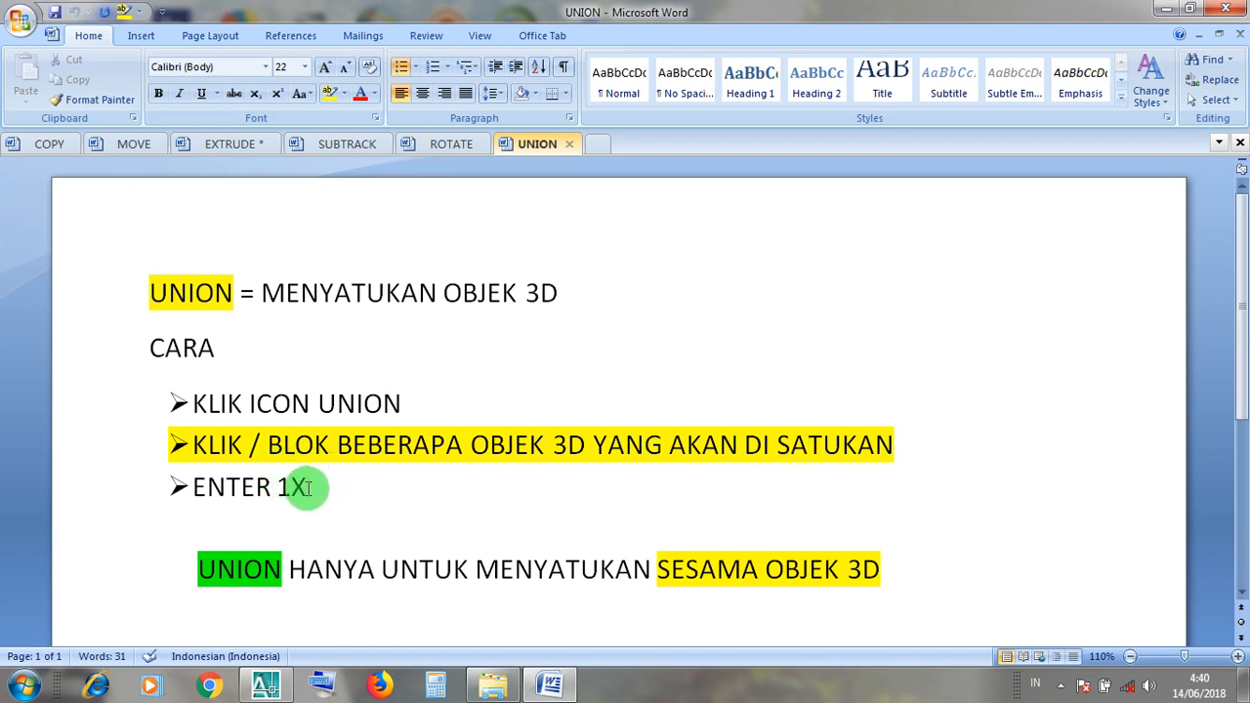
{"action": "left_click_drag", "start_coordinate": [313, 486], "coordinate": [196, 486]}
{"action": "left_click", "coordinate": [208, 498]}
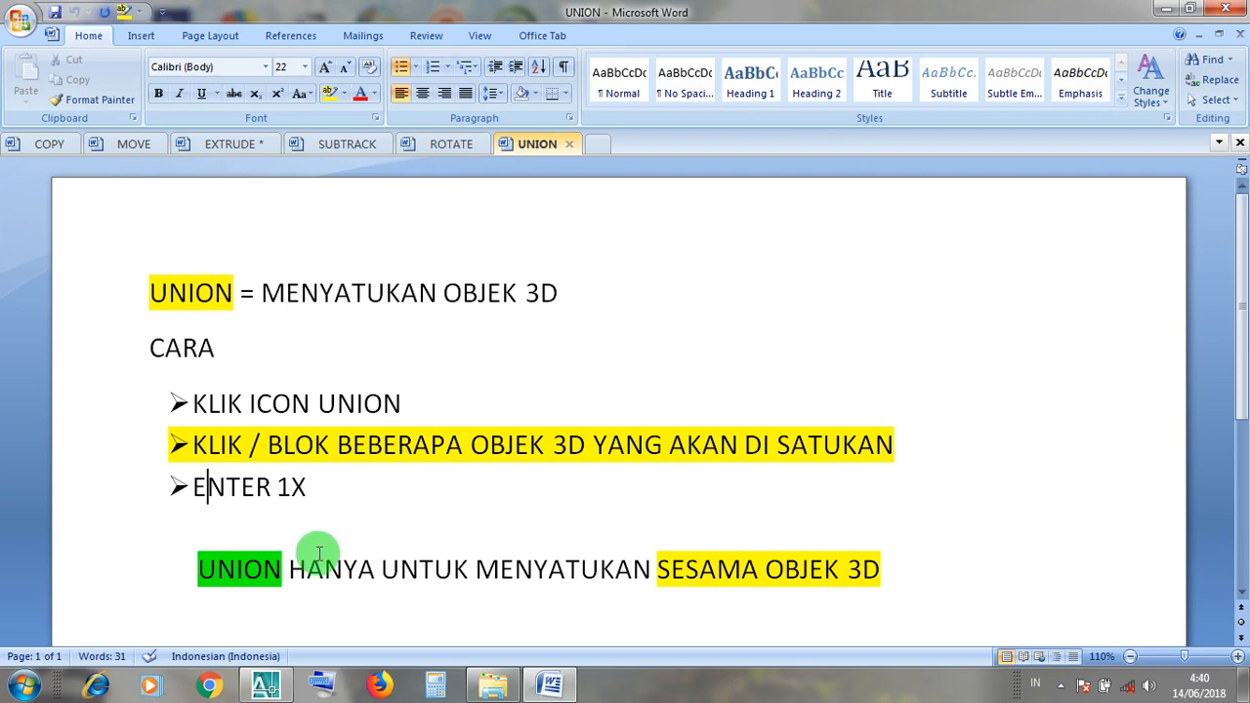
{"action": "left_click_drag", "start_coordinate": [291, 574], "coordinate": [205, 574]}
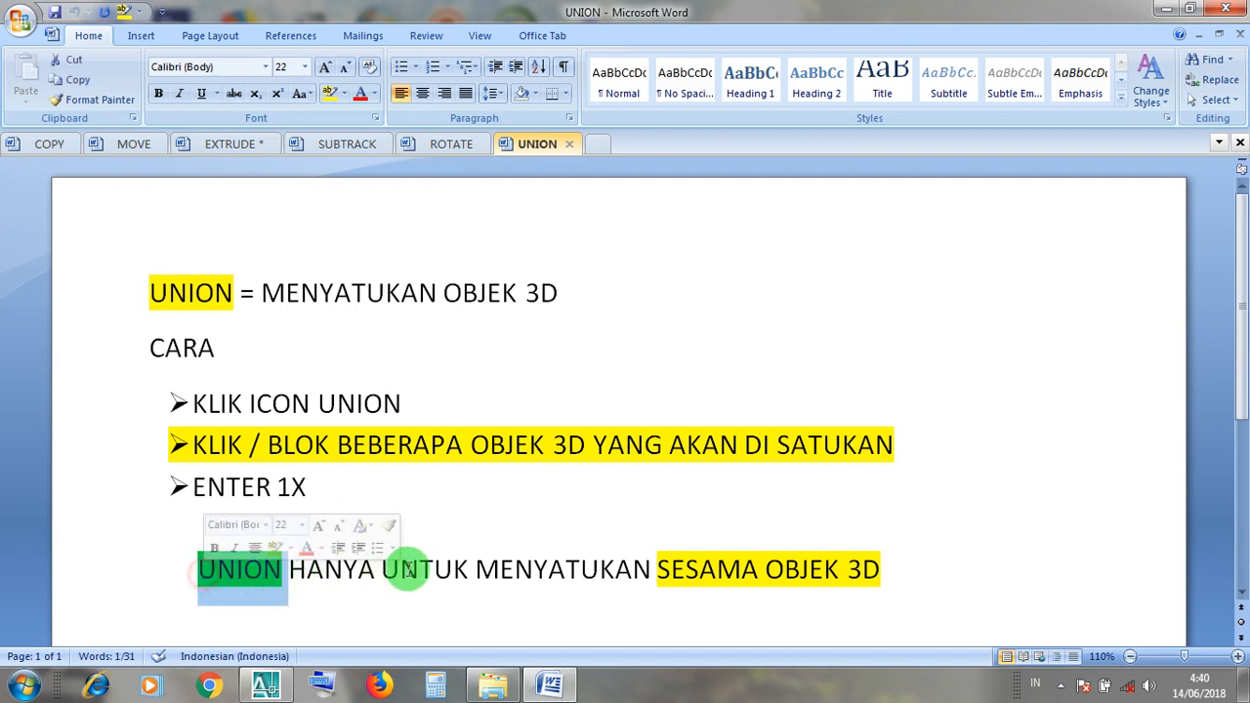
{"action": "left_click", "coordinate": [708, 569]}
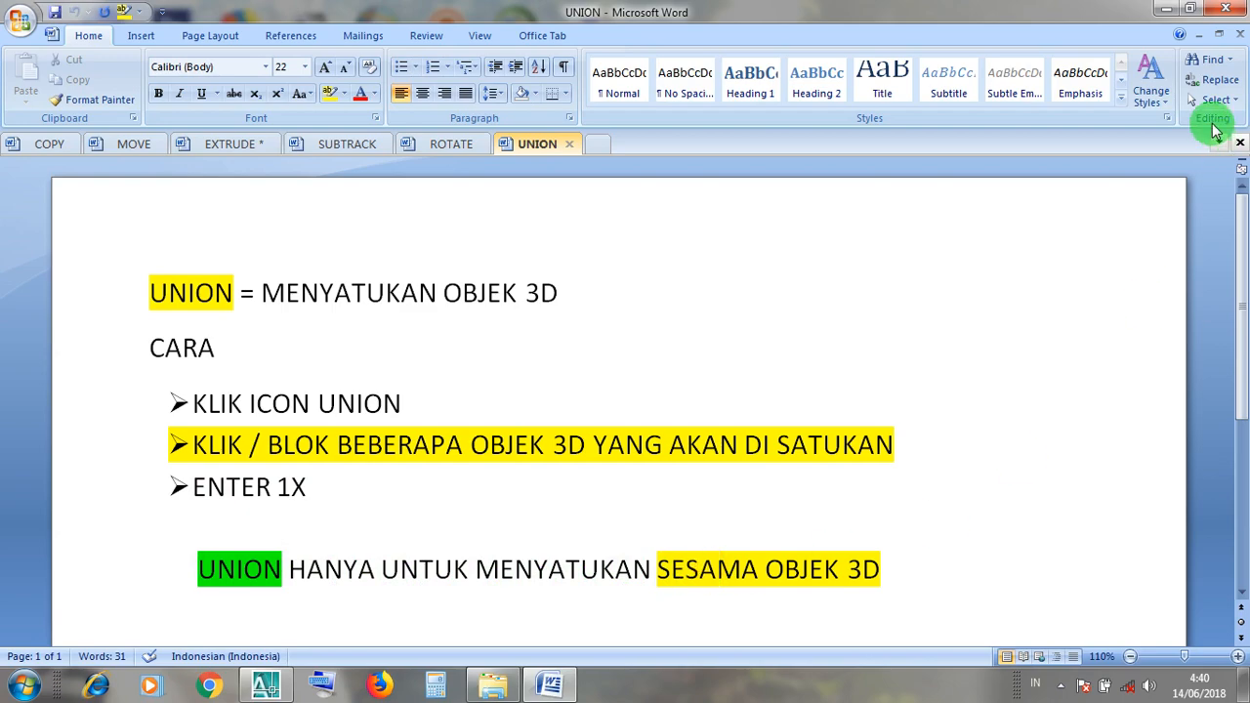
Put the UNION notes away and switch back to the LATIHAN GAMBAR 3D drawing in AutoCAD
{"action": "left_click", "coordinate": [1170, 12]}
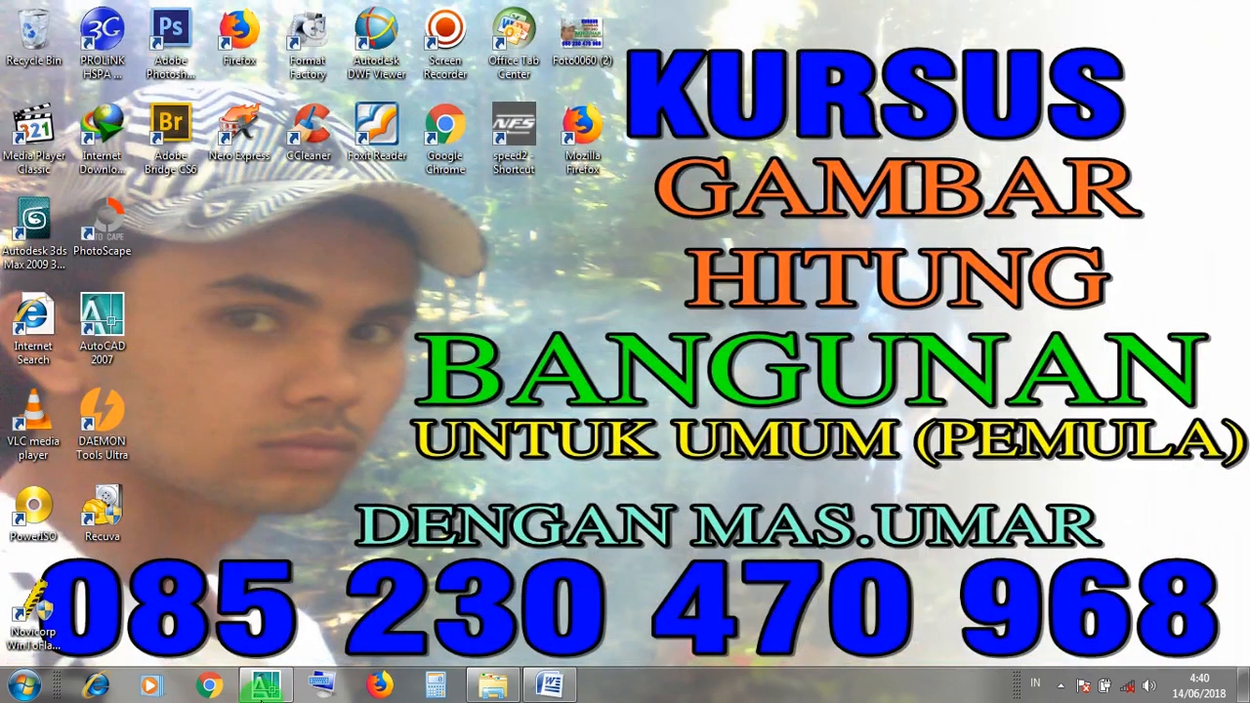
{"action": "left_click", "coordinate": [266, 687]}
{"action": "scroll", "coordinate": [692, 480], "scroll_direction": "down", "scroll_amount": 4}
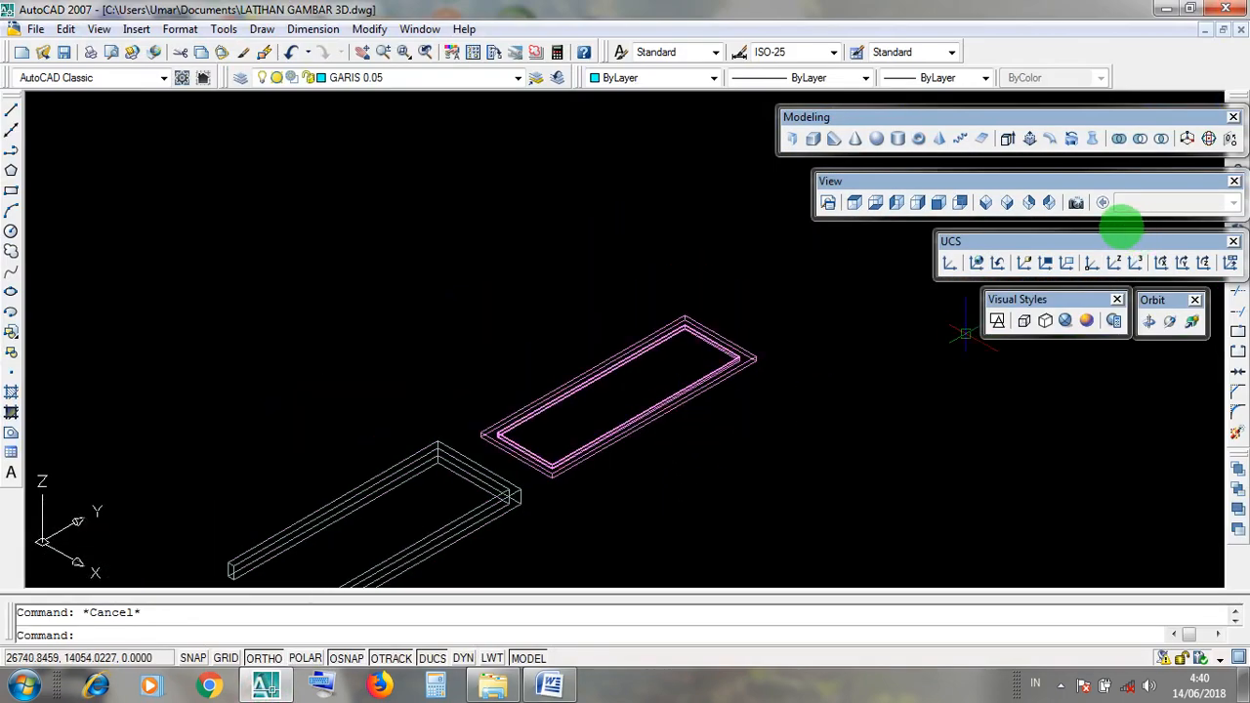
{"action": "mouse_move", "coordinate": [796, 120]}
{"action": "left_mouse_down"}
{"action": "mouse_move", "coordinate": [821, 118]}
{"action": "mouse_move", "coordinate": [810, 120]}
{"action": "left_mouse_up"}
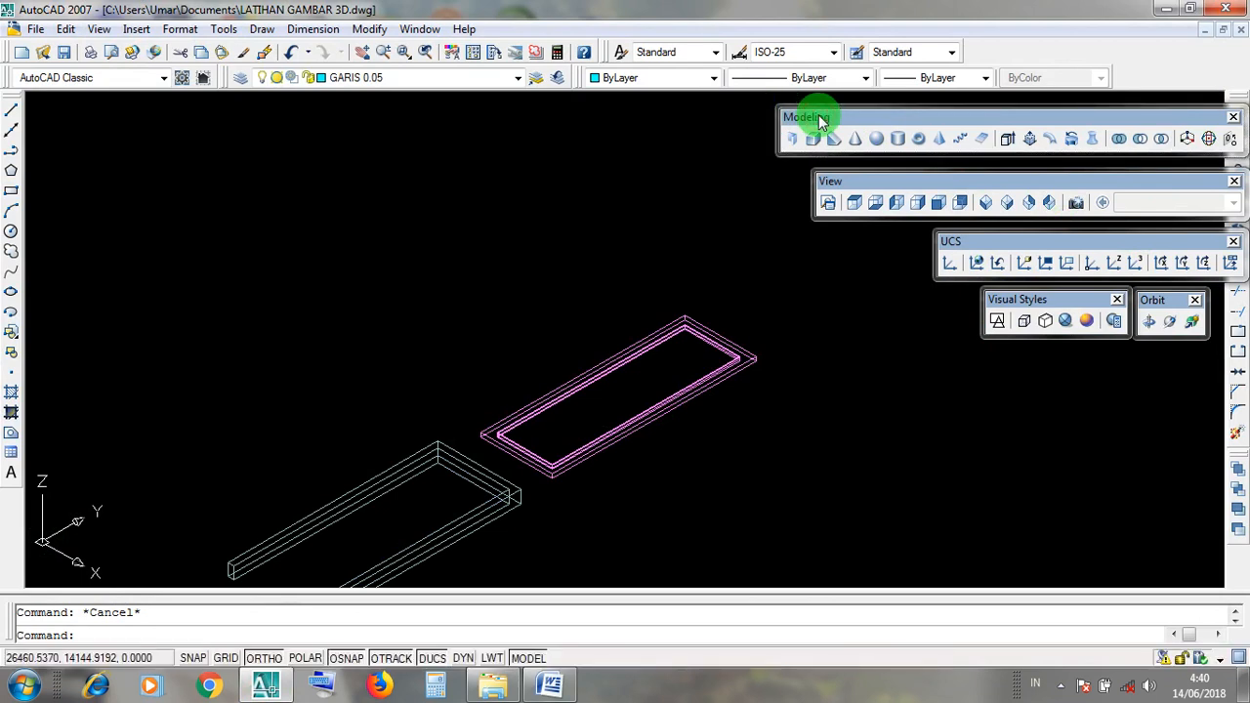
Unite the leaf frame and its inset panel into one solid with Union
{"action": "left_click", "coordinate": [1121, 140]}
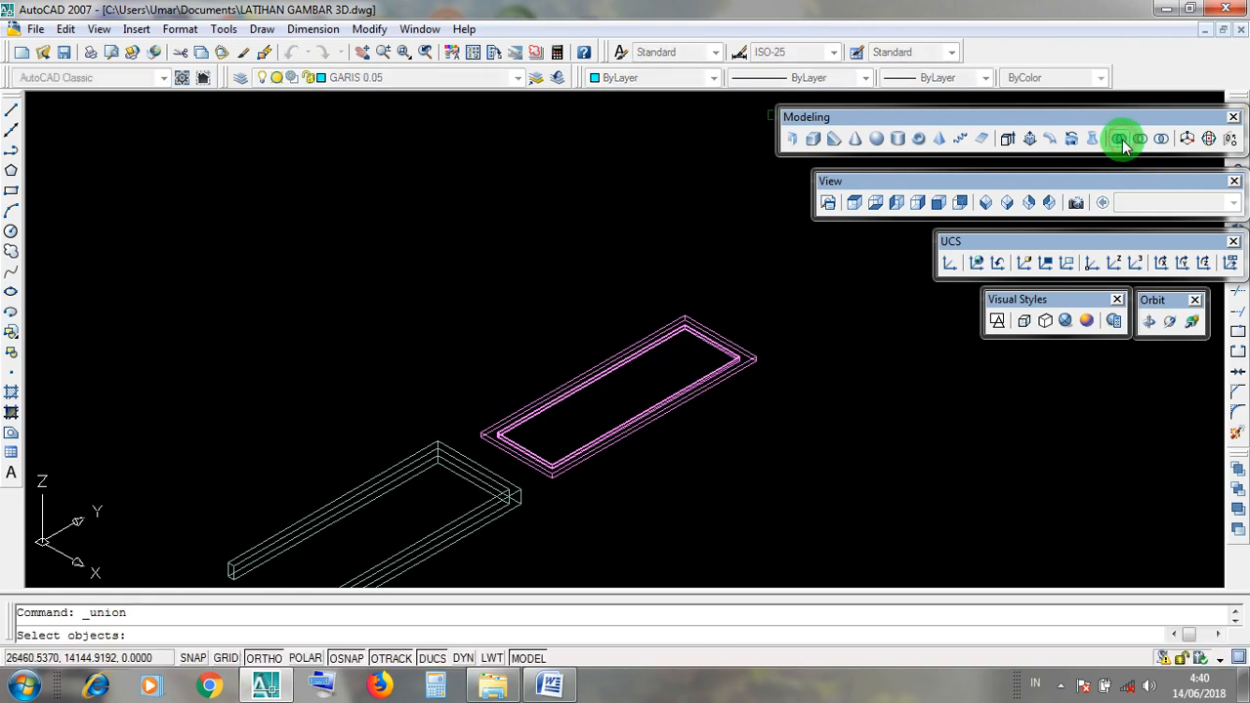
{"action": "scroll", "coordinate": [776, 316], "scroll_direction": "up", "scroll_amount": 3}
{"action": "middle_click_drag", "start_coordinate": [753, 370], "coordinate": [824, 315]}
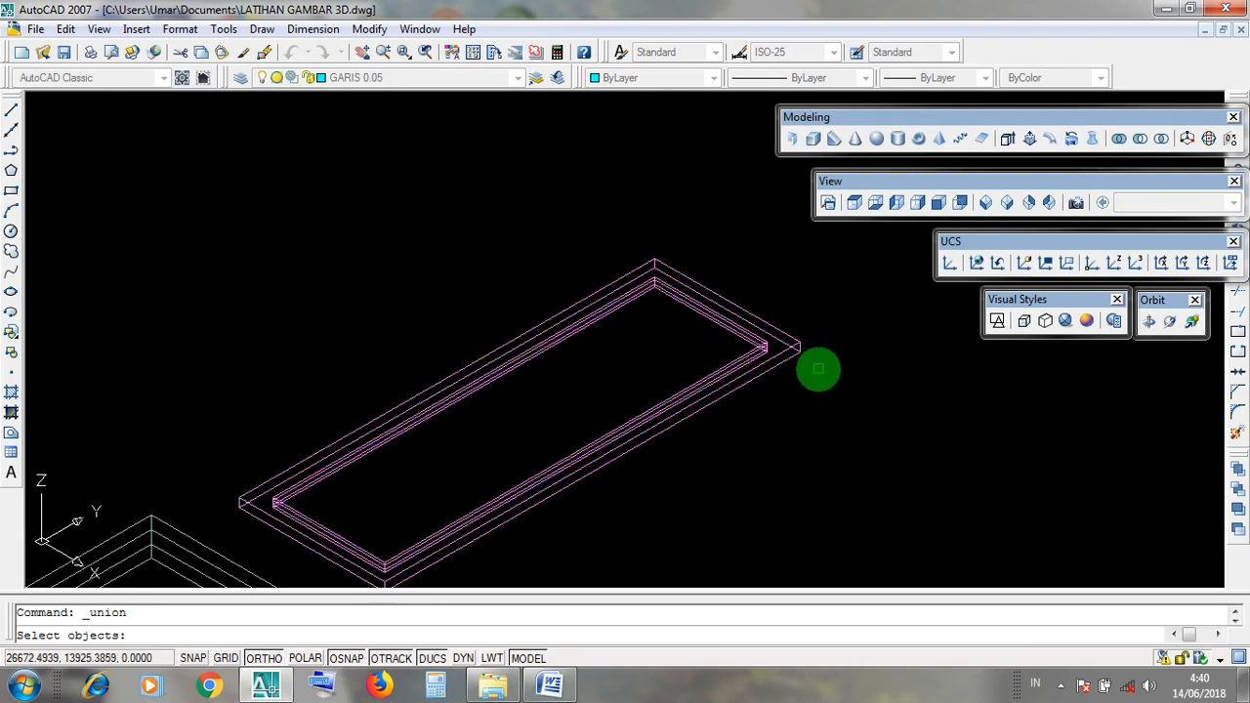
{"action": "left_click", "coordinate": [831, 388]}
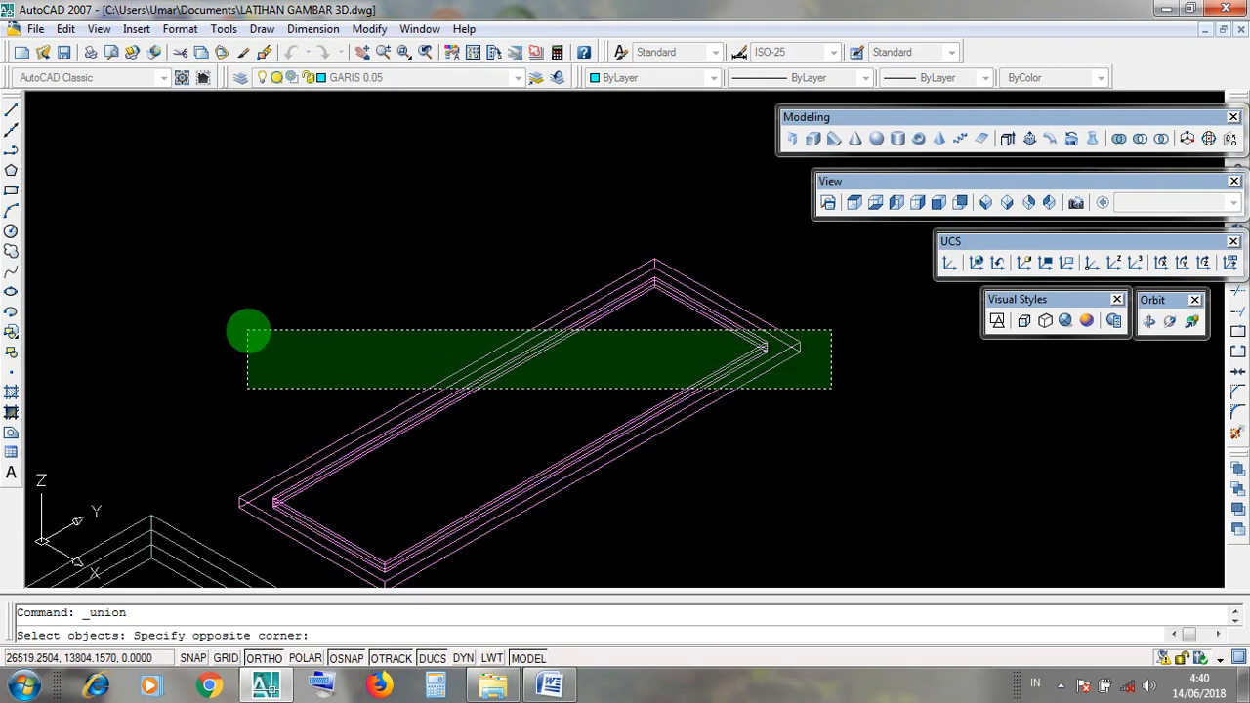
{"action": "left_click", "coordinate": [248, 333]}
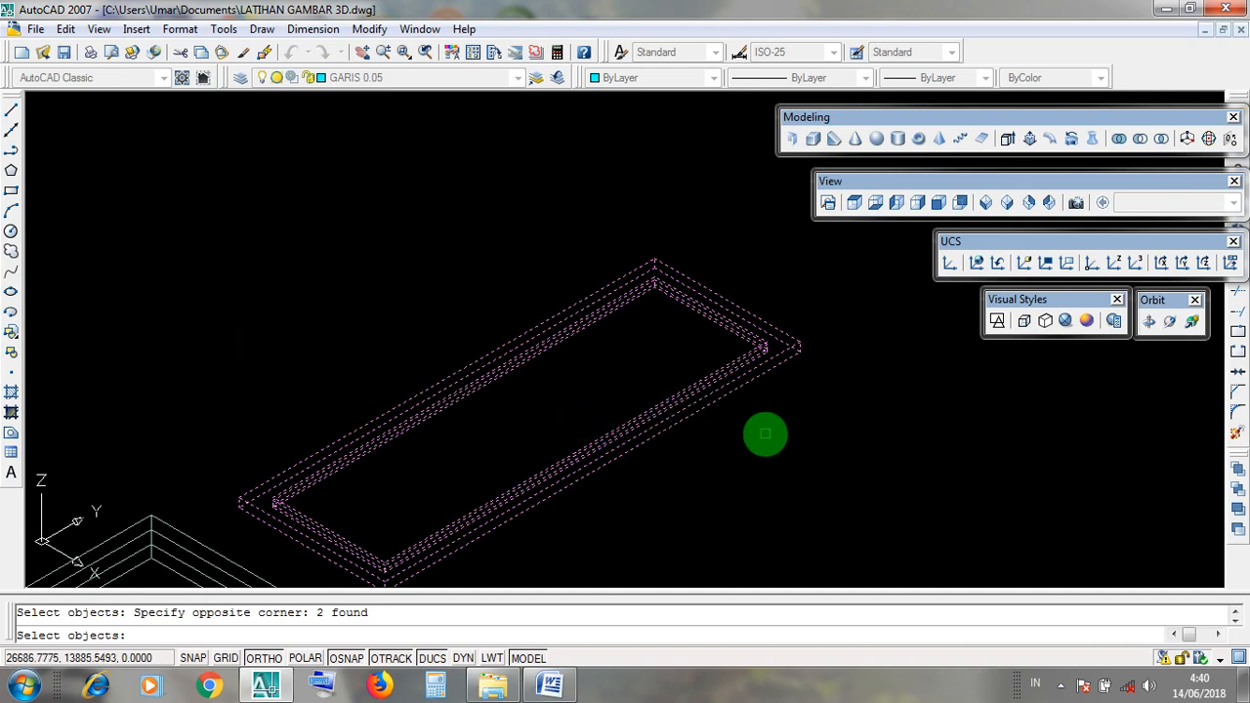
{"action": "left_click", "coordinate": [804, 430]}
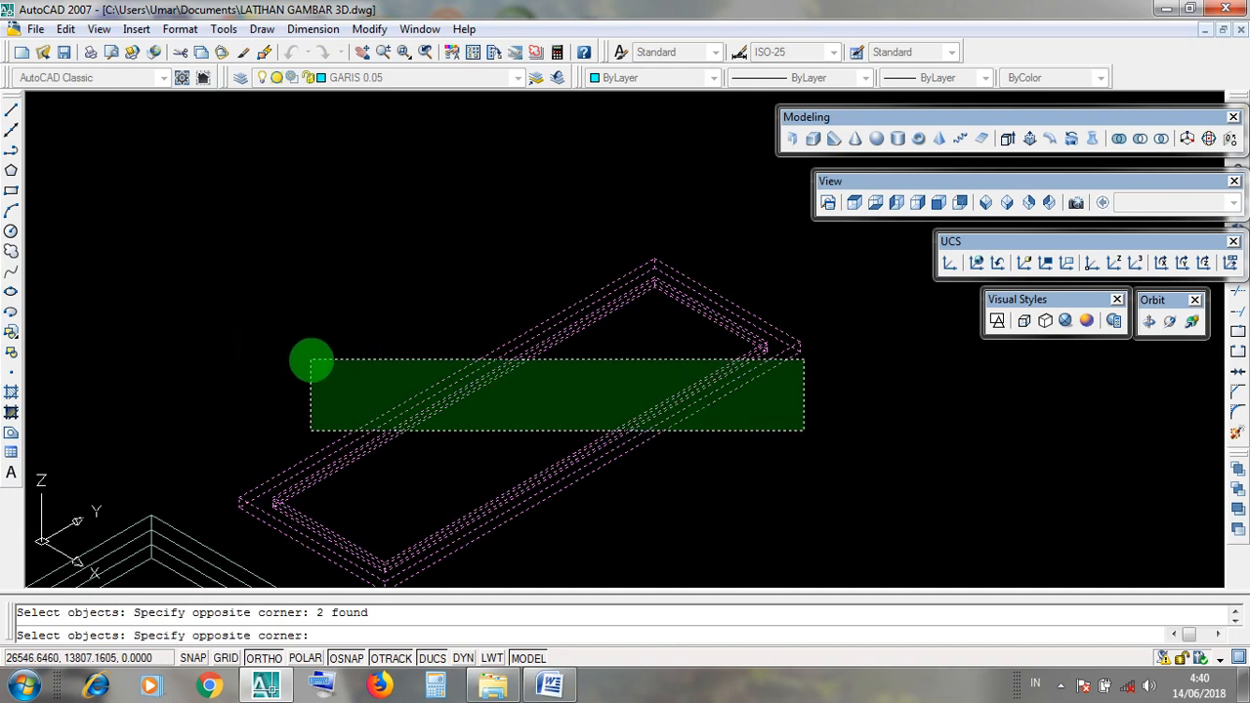
{"action": "left_click", "coordinate": [311, 361]}
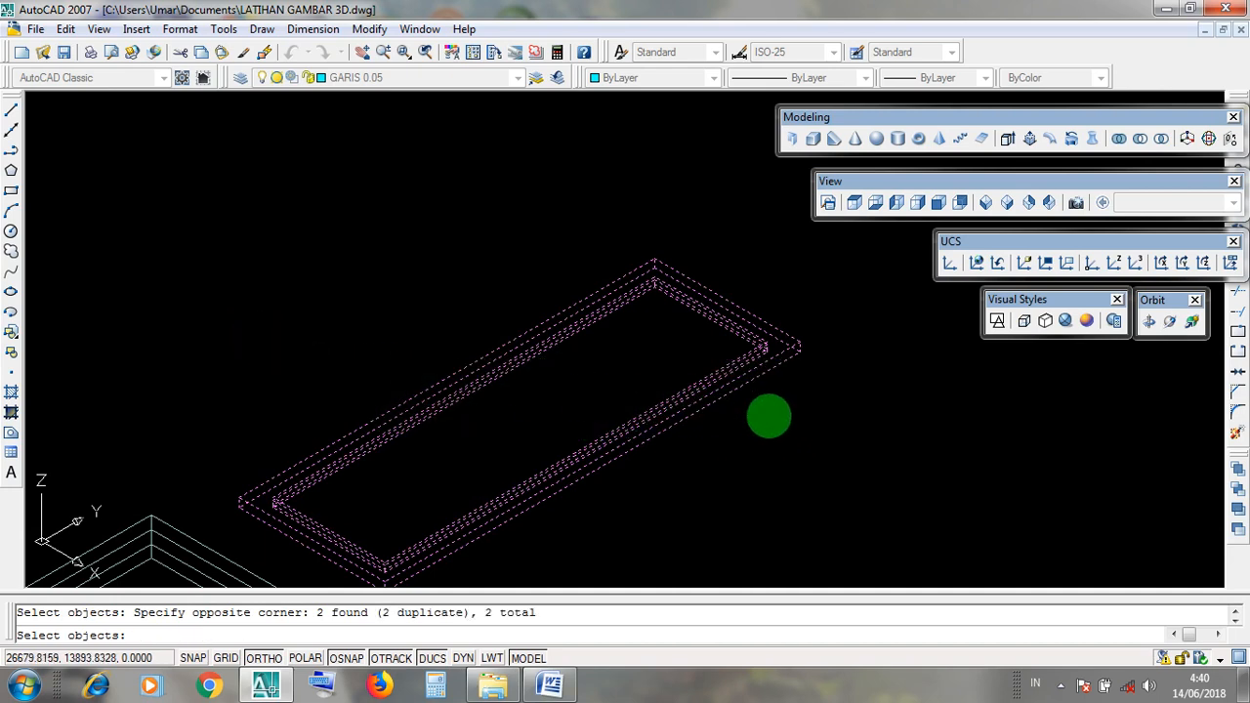
{"action": "left_click", "coordinate": [781, 417]}
{"action": "left_click", "coordinate": [372, 353]}
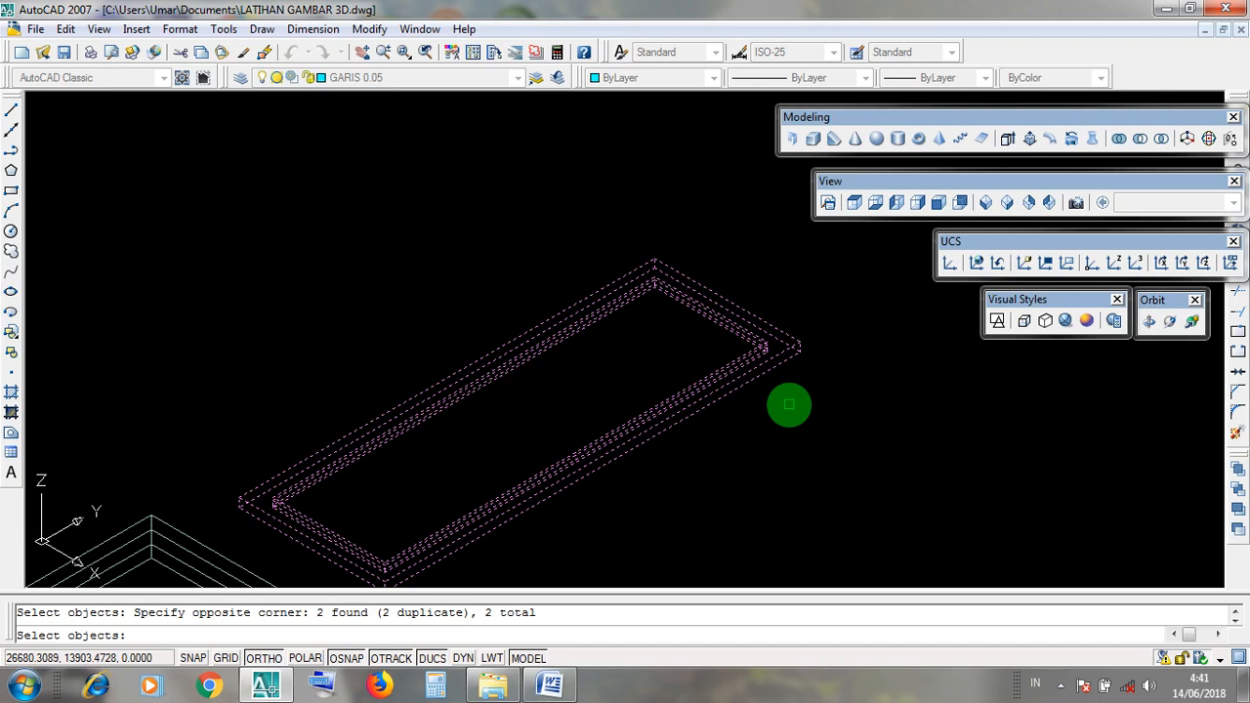
{"action": "key", "text": "Return"}
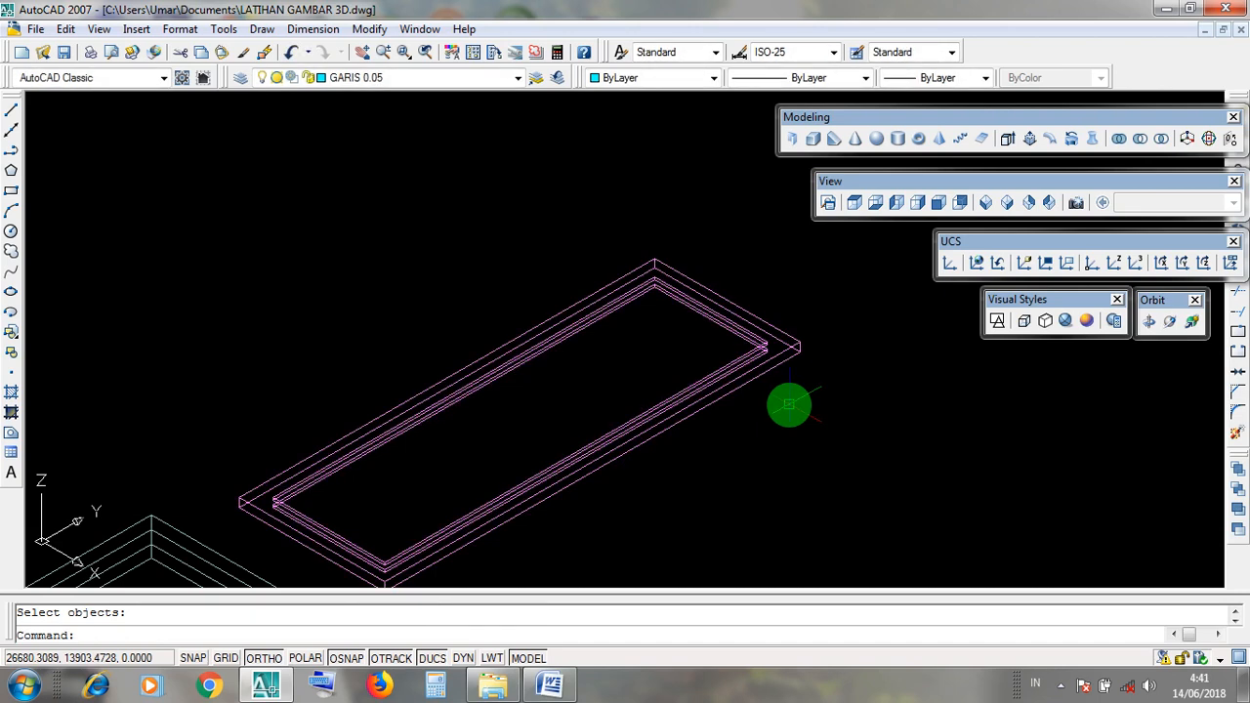
Highlight the door leaf by one frame edge to check it is a single solid, and clear the selection
{"action": "scroll", "coordinate": [811, 332], "scroll_direction": "up", "scroll_amount": 5}
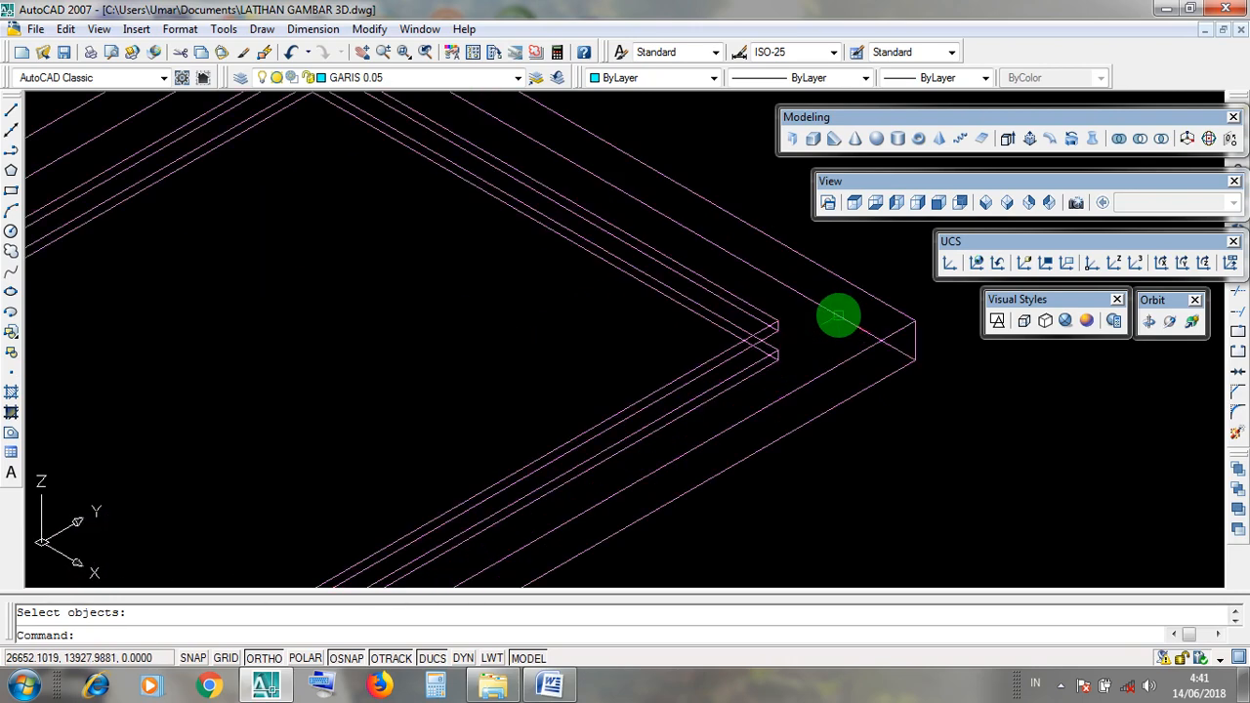
{"action": "left_click", "coordinate": [789, 428]}
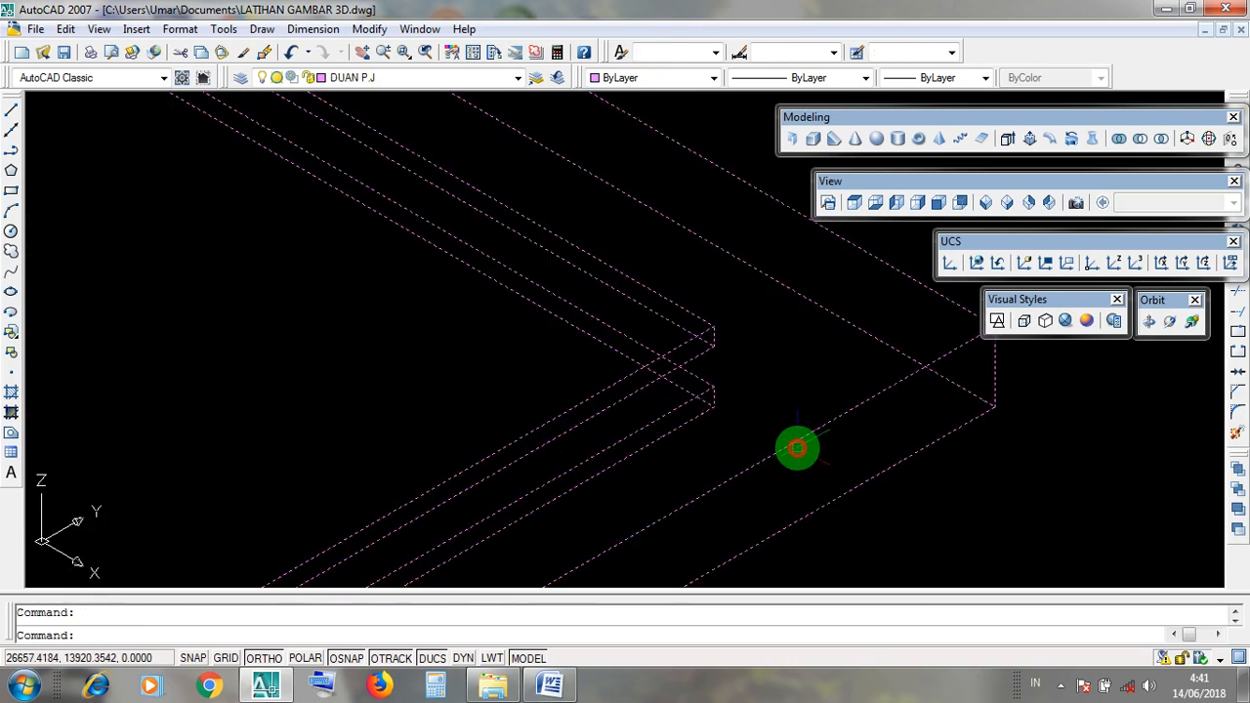
{"action": "scroll", "coordinate": [781, 354], "scroll_direction": "down", "scroll_amount": 4}
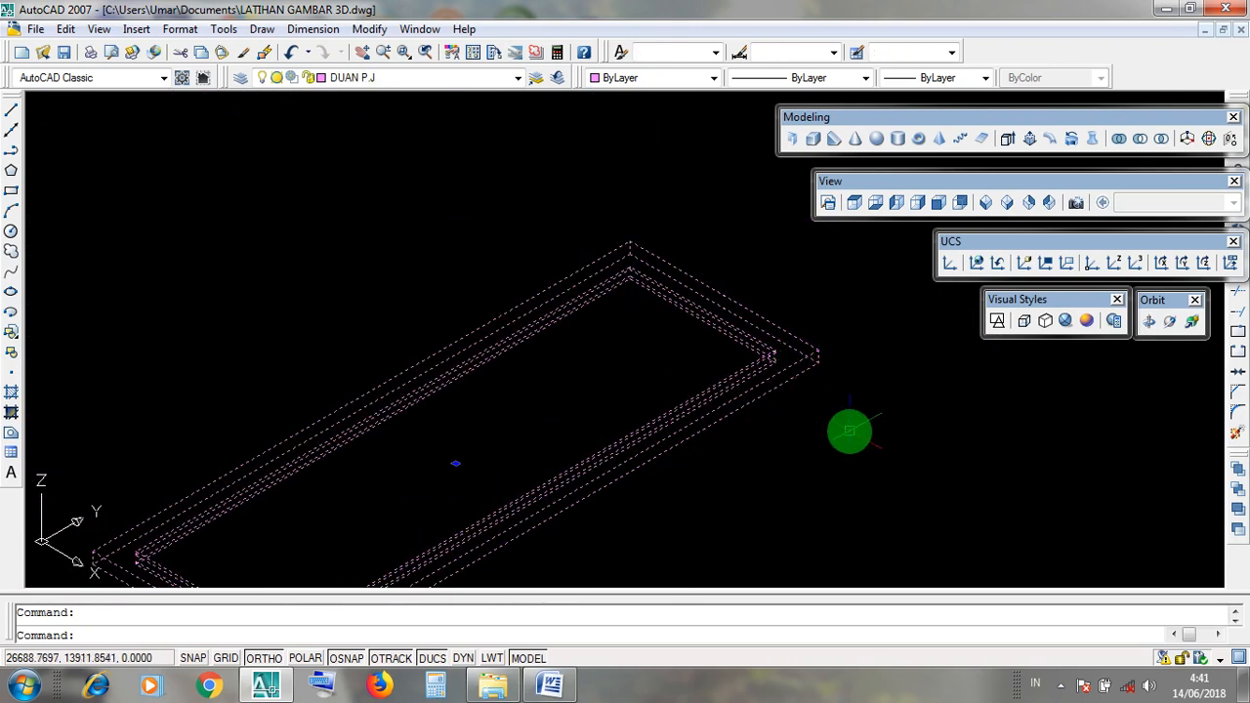
{"action": "key", "text": "Escape"}
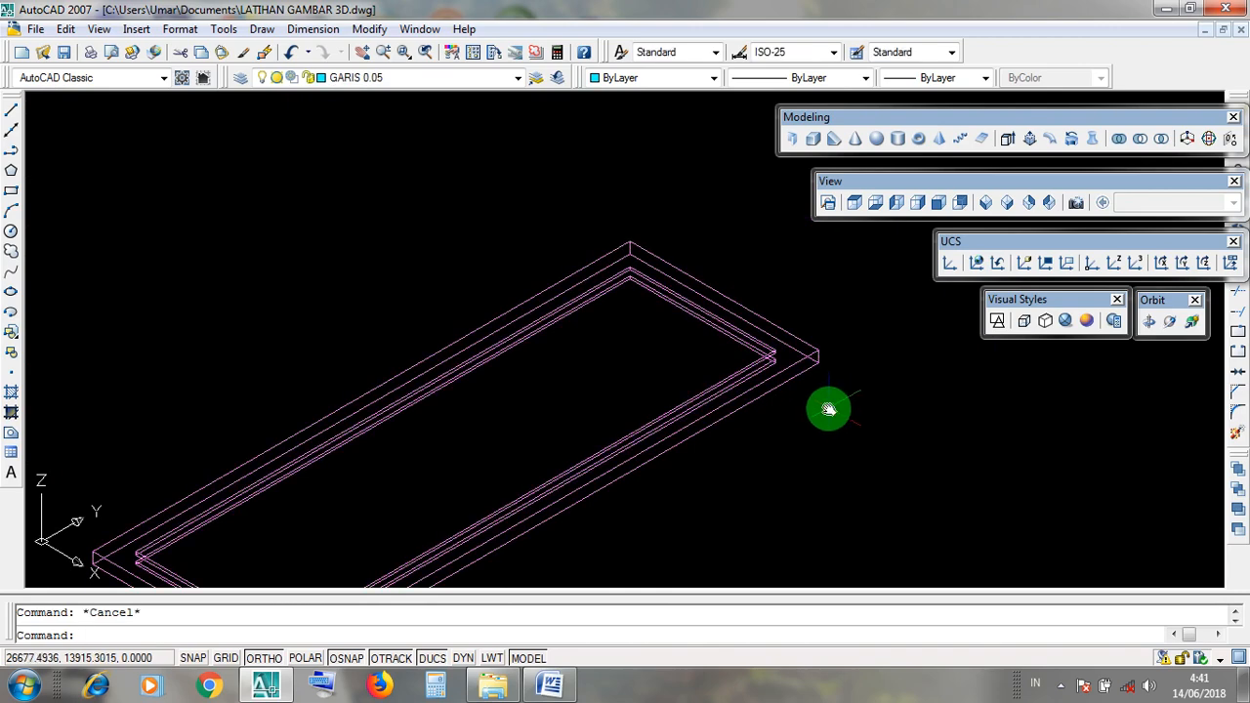
Shade the door leaf in the Realistic style, highlight it to check the union, and restore the 2D wireframe display
{"action": "middle_click_drag", "start_coordinate": [828, 409], "coordinate": [877, 298]}
{"action": "left_click", "coordinate": [1065, 320]}
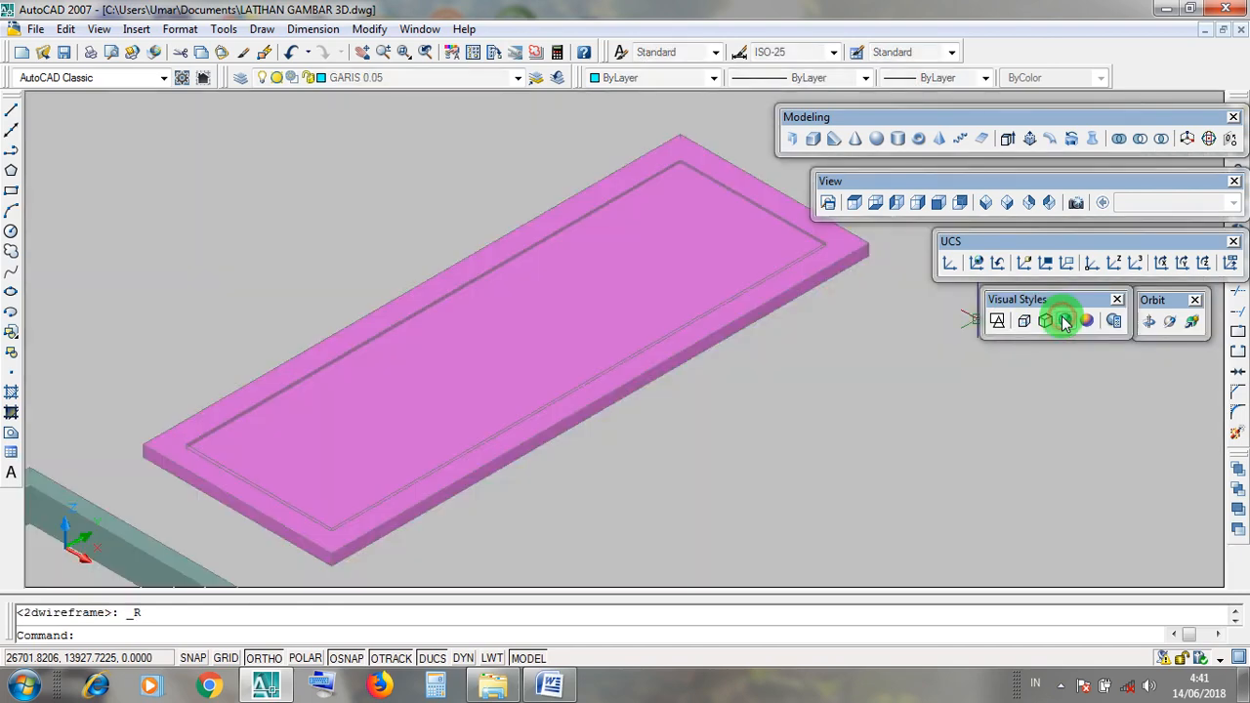
{"action": "middle_click_drag", "start_coordinate": [827, 349], "coordinate": [849, 399]}
{"action": "left_click", "coordinate": [787, 344]}
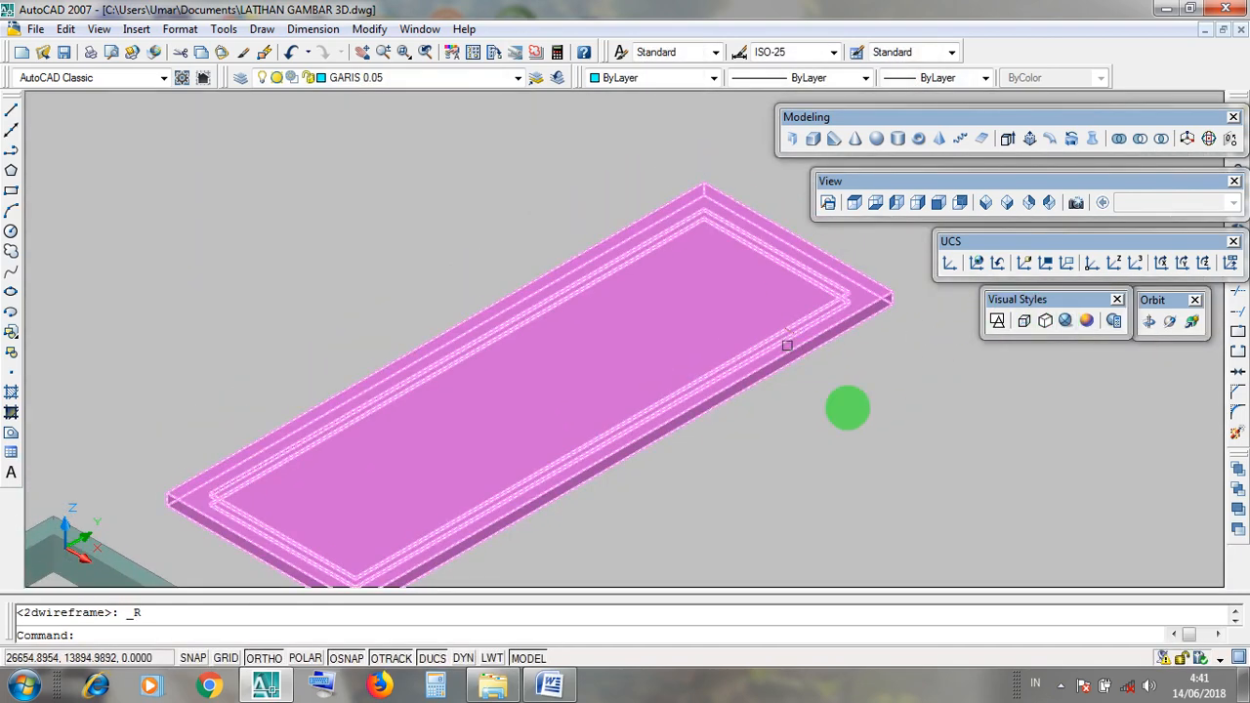
{"action": "key", "text": "Escape"}
{"action": "middle_click_drag", "start_coordinate": [864, 420], "coordinate": [846, 397]}
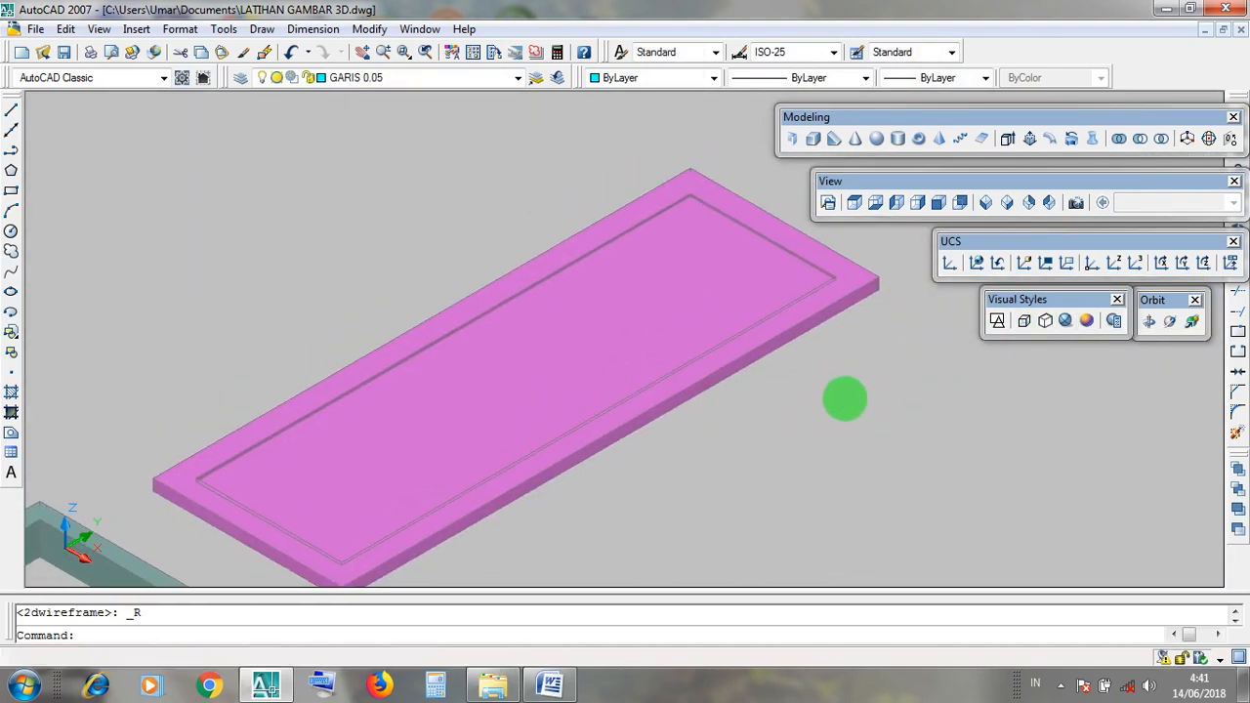
{"action": "left_click", "coordinate": [742, 312]}
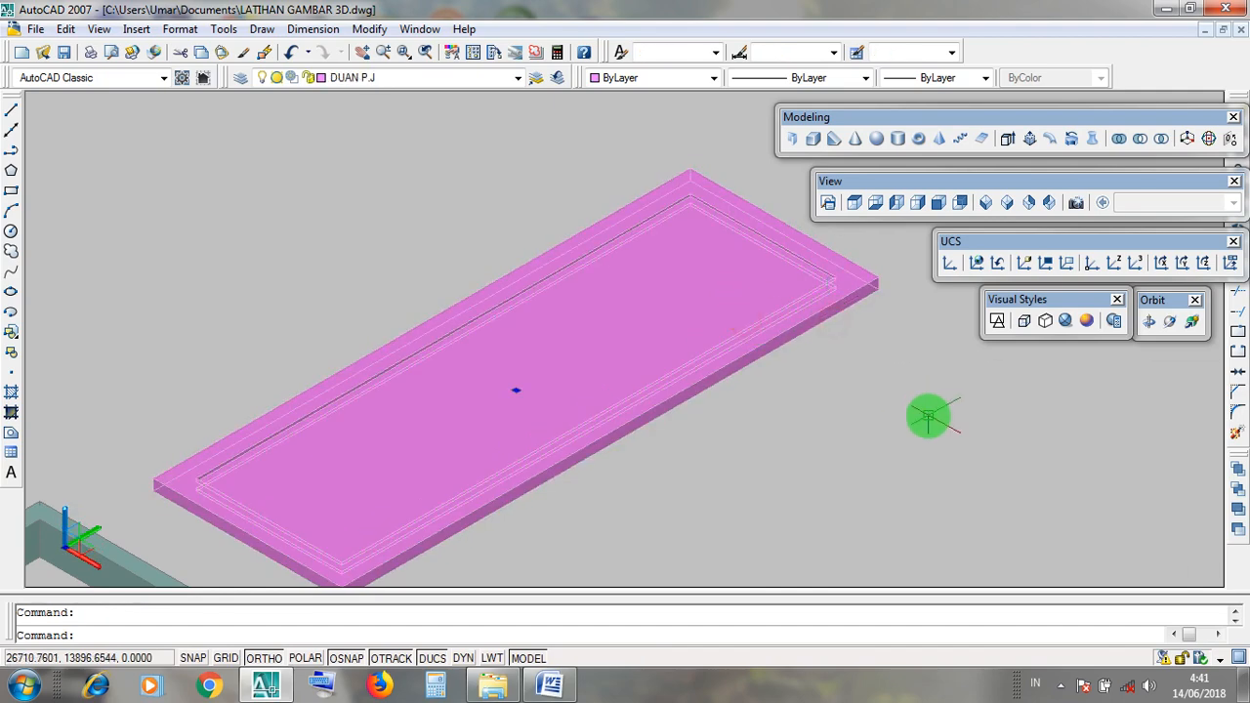
{"action": "key", "text": "Escape"}
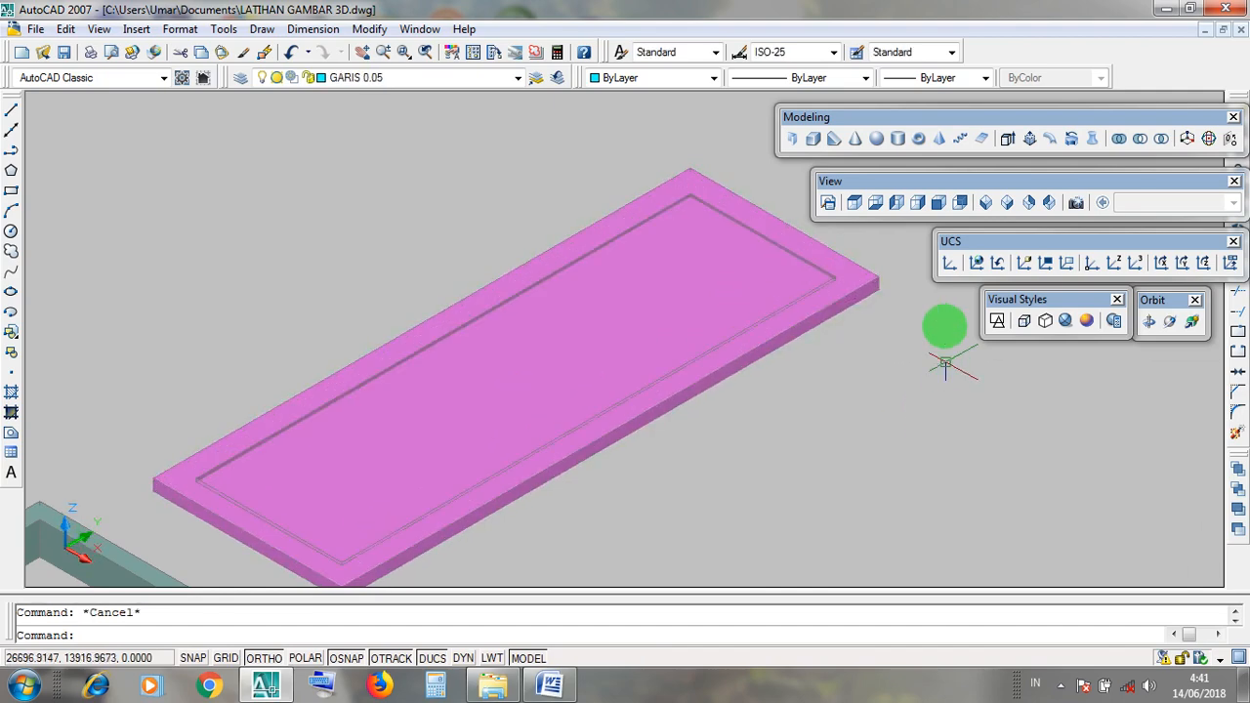
{"action": "left_click", "coordinate": [999, 321]}
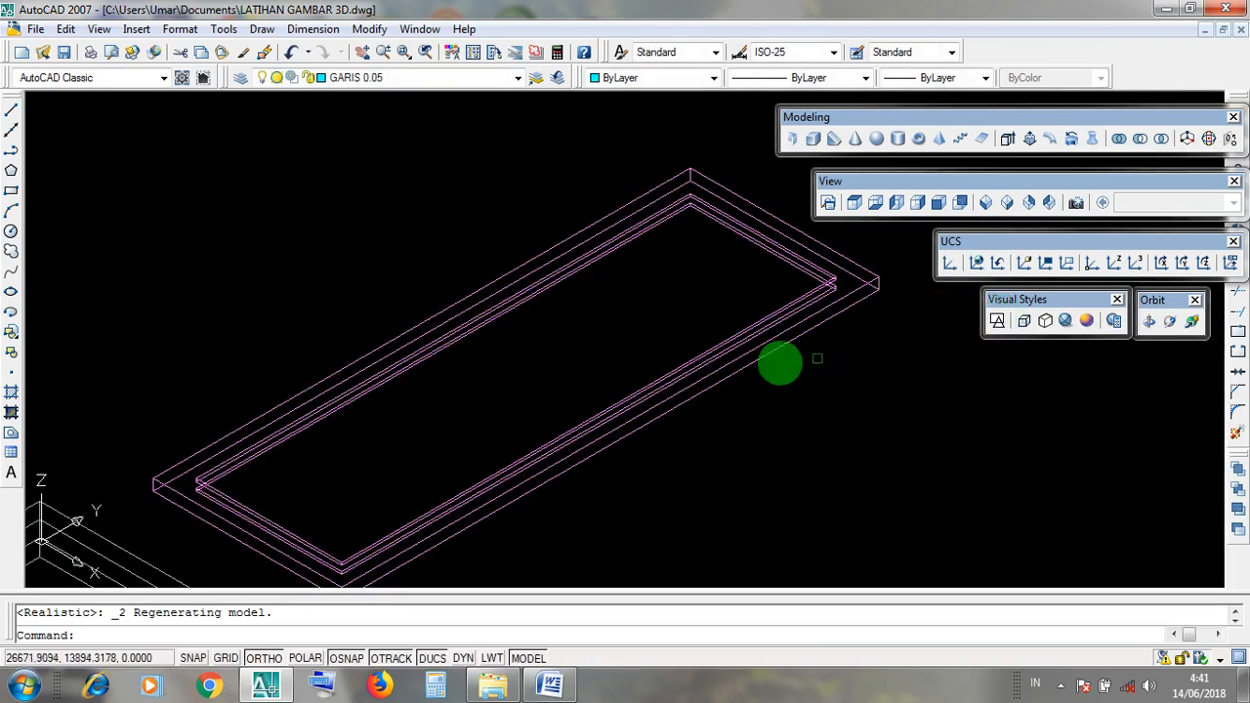
{"action": "left_click", "coordinate": [1000, 321]}
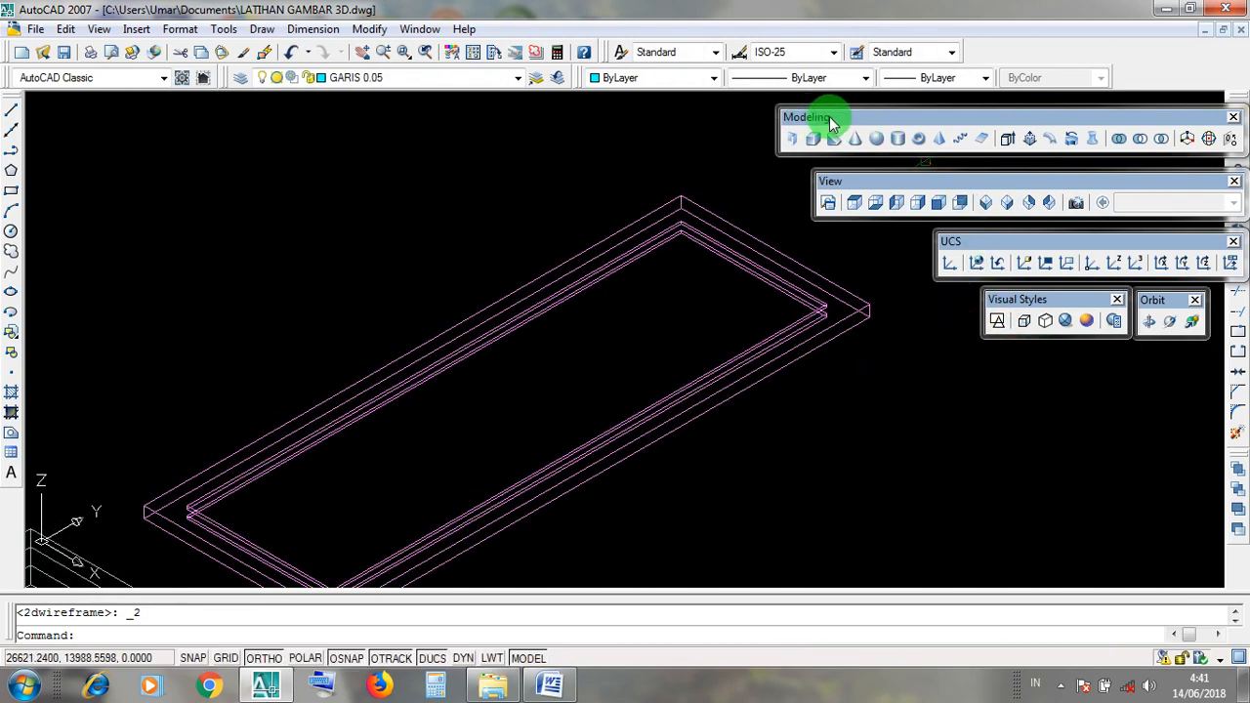
Try to run Union again on the already united door leaf alone
{"action": "left_click", "coordinate": [1119, 140]}
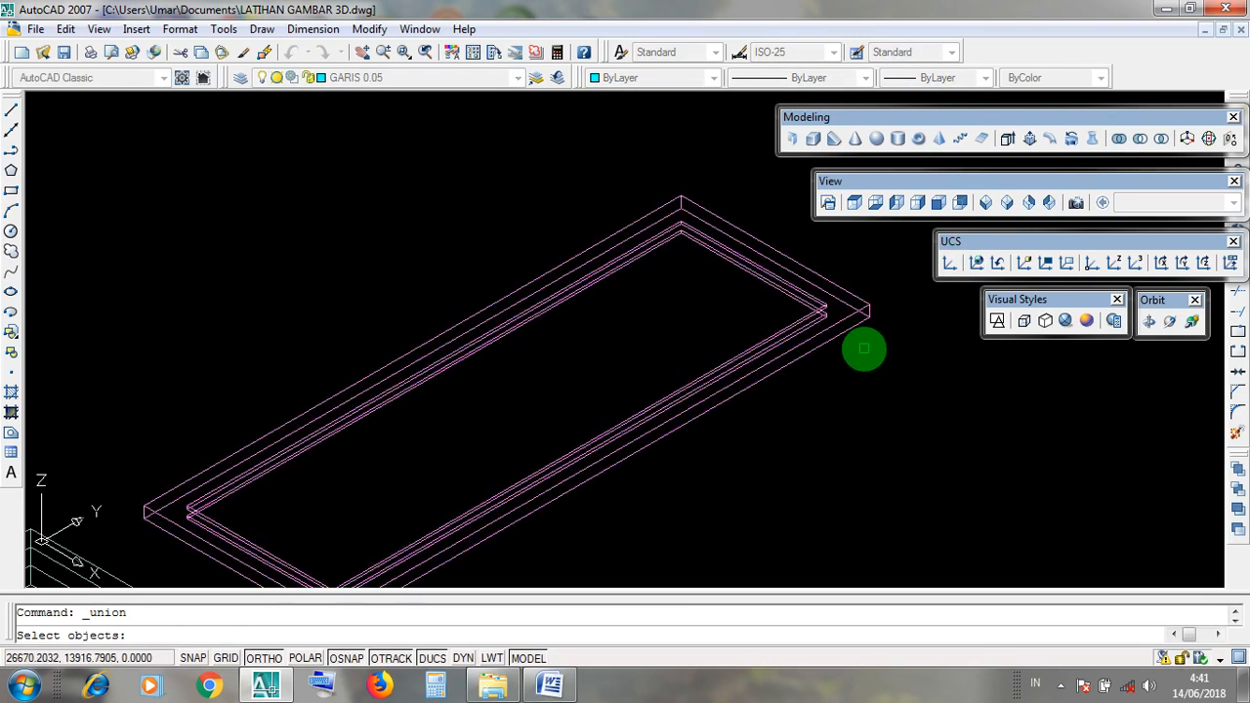
{"action": "left_click", "coordinate": [872, 354]}
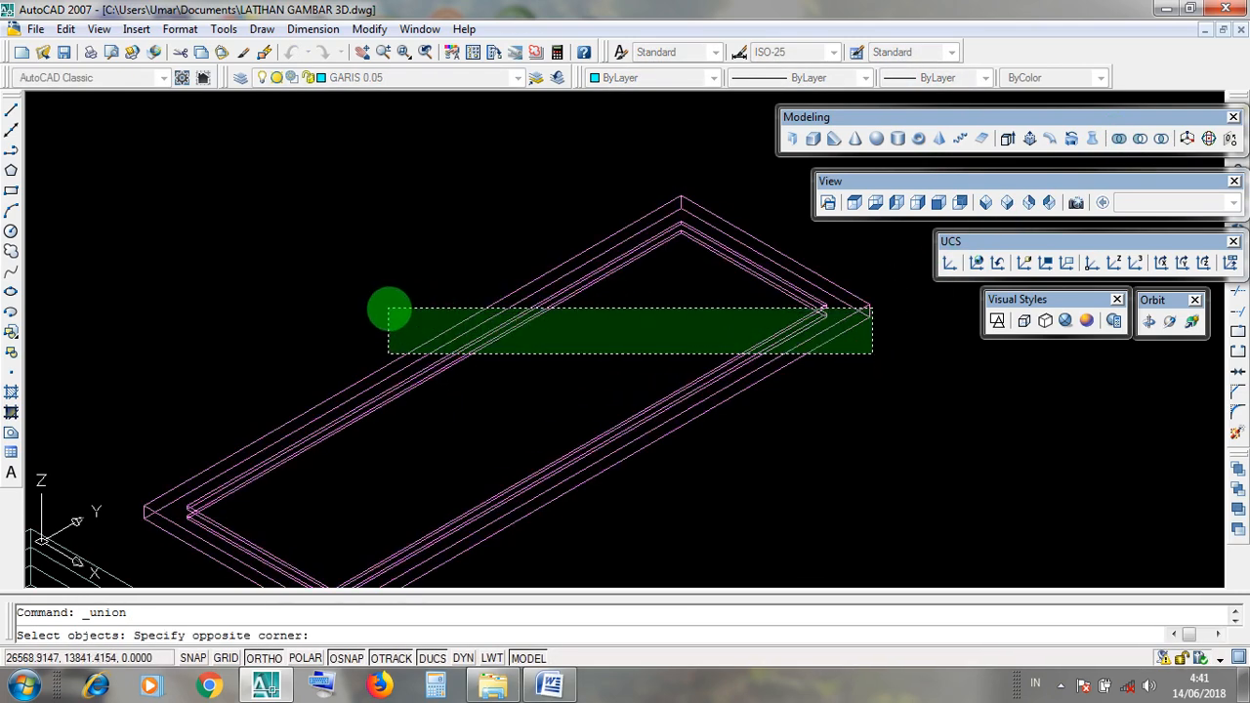
{"action": "left_click", "coordinate": [387, 309]}
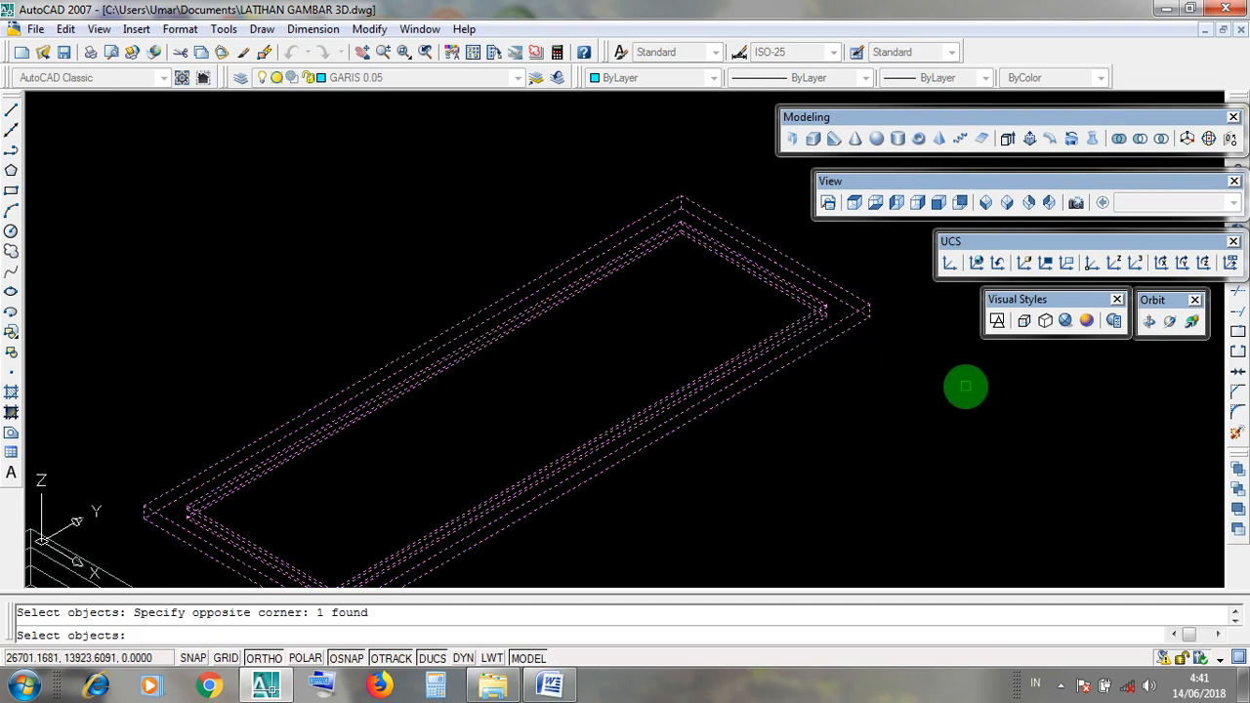
{"action": "key", "text": "Return"}
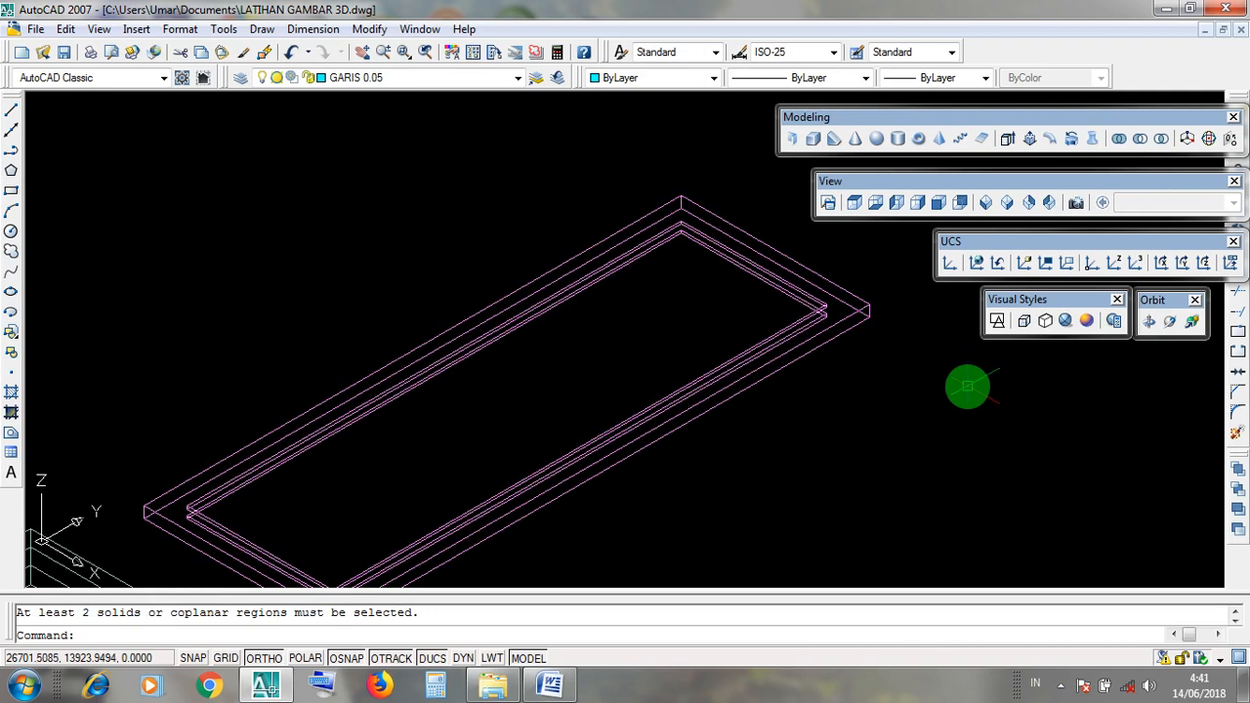
Highlight the united door leaf and the jamb together to review the two parts, and clear the selection
{"action": "middle_click_drag", "start_coordinate": [719, 465], "coordinate": [726, 362]}
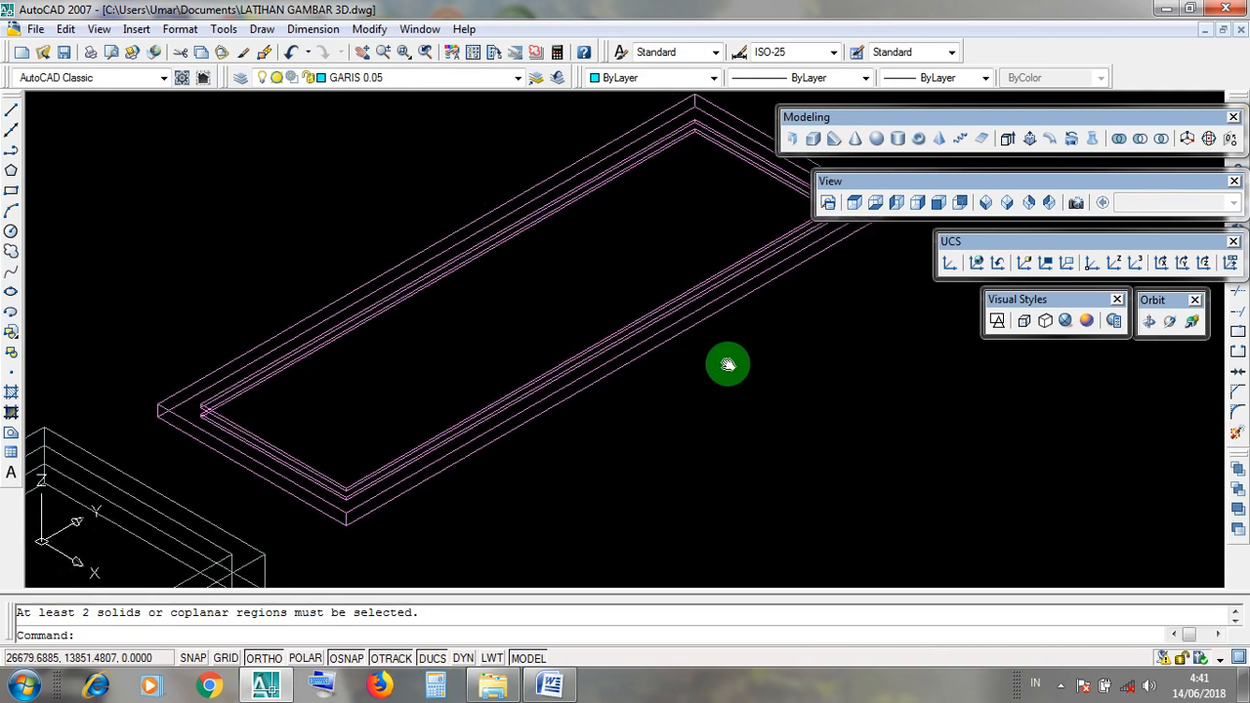
{"action": "scroll", "coordinate": [692, 452], "scroll_direction": "down", "scroll_amount": 4}
{"action": "mouse_move", "coordinate": [670, 452]}
{"action": "middle_mouse_down"}
{"action": "mouse_move", "coordinate": [675, 407]}
{"action": "mouse_move", "coordinate": [655, 385]}
{"action": "middle_mouse_up"}
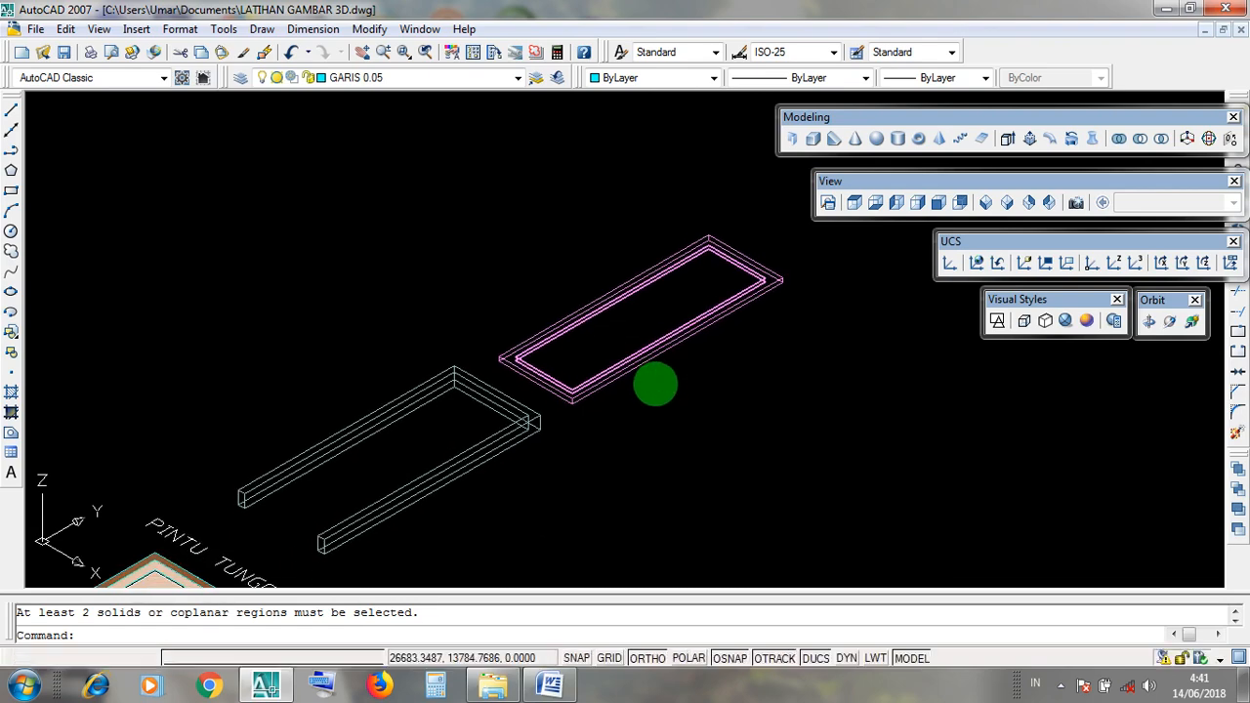
{"action": "left_click", "coordinate": [652, 411]}
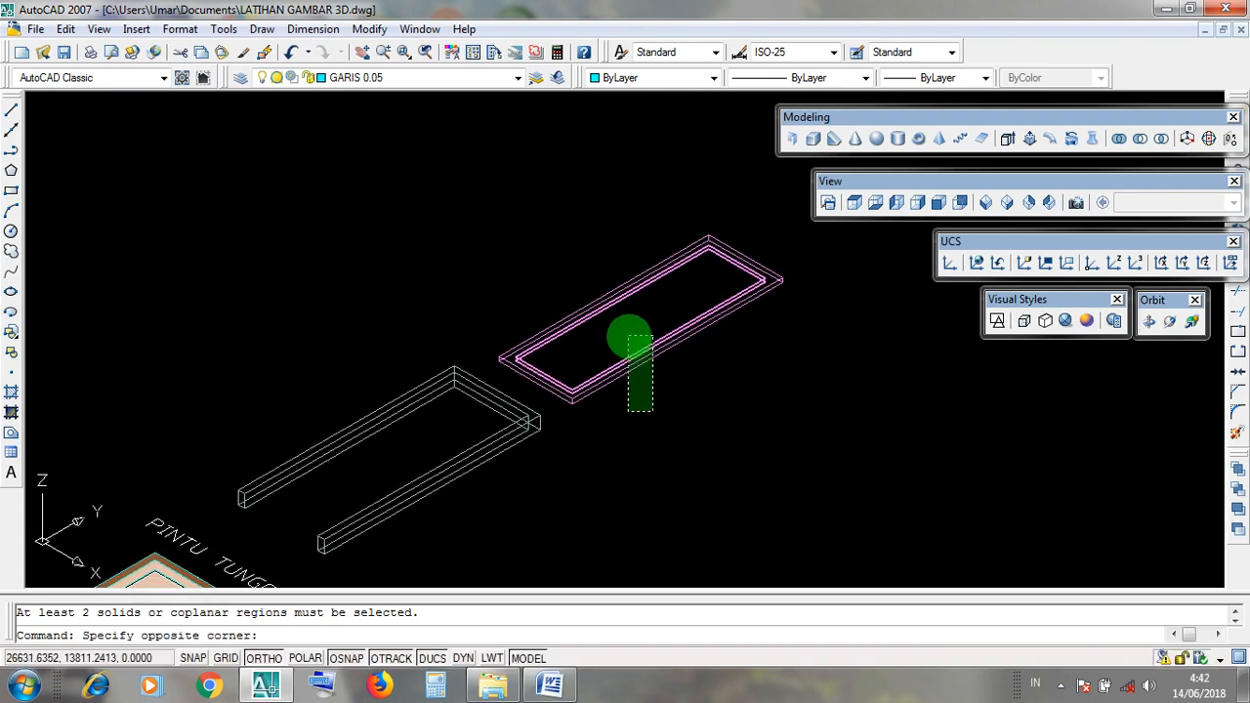
{"action": "left_click", "coordinate": [629, 327]}
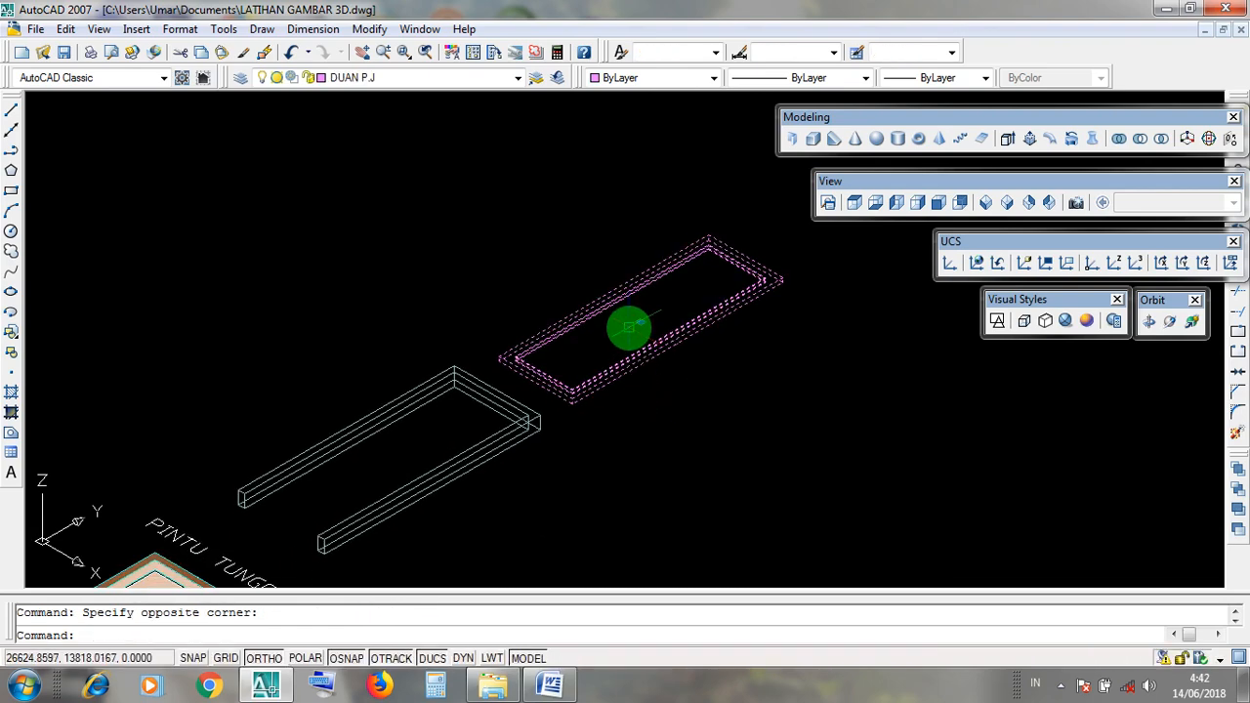
{"action": "left_click", "coordinate": [653, 391]}
{"action": "left_click", "coordinate": [626, 293]}
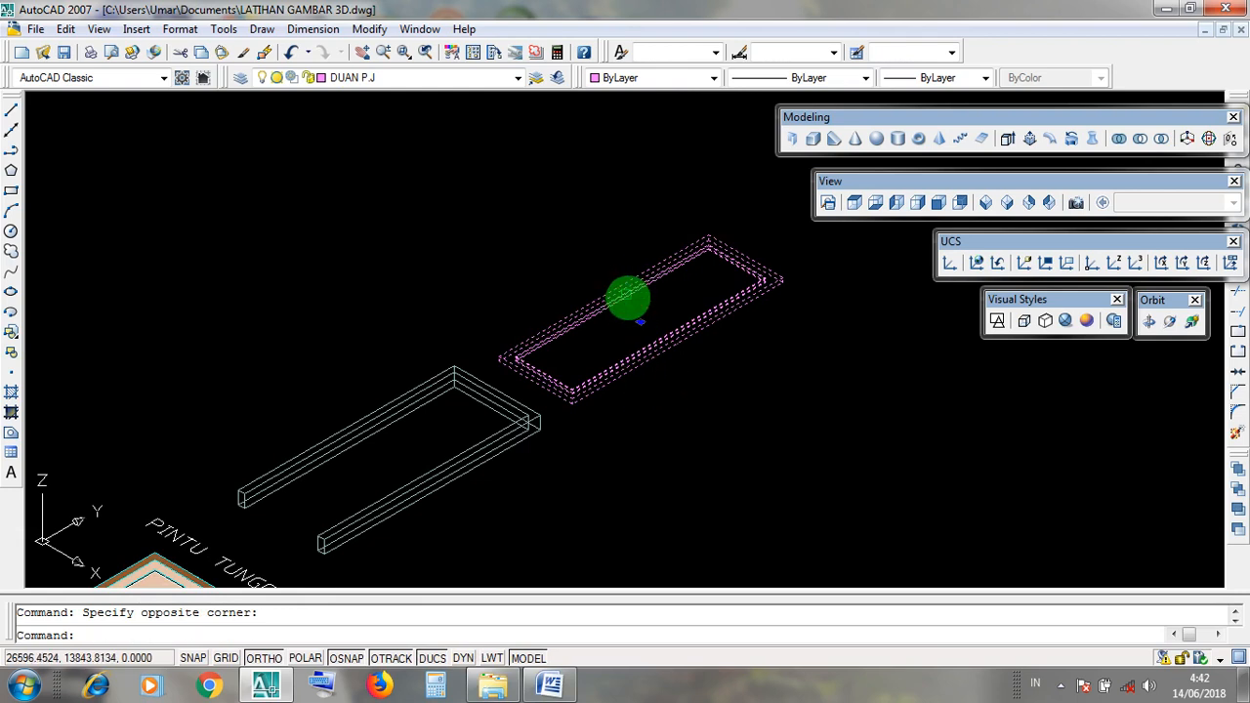
{"action": "left_click", "coordinate": [435, 508]}
{"action": "left_click", "coordinate": [413, 447]}
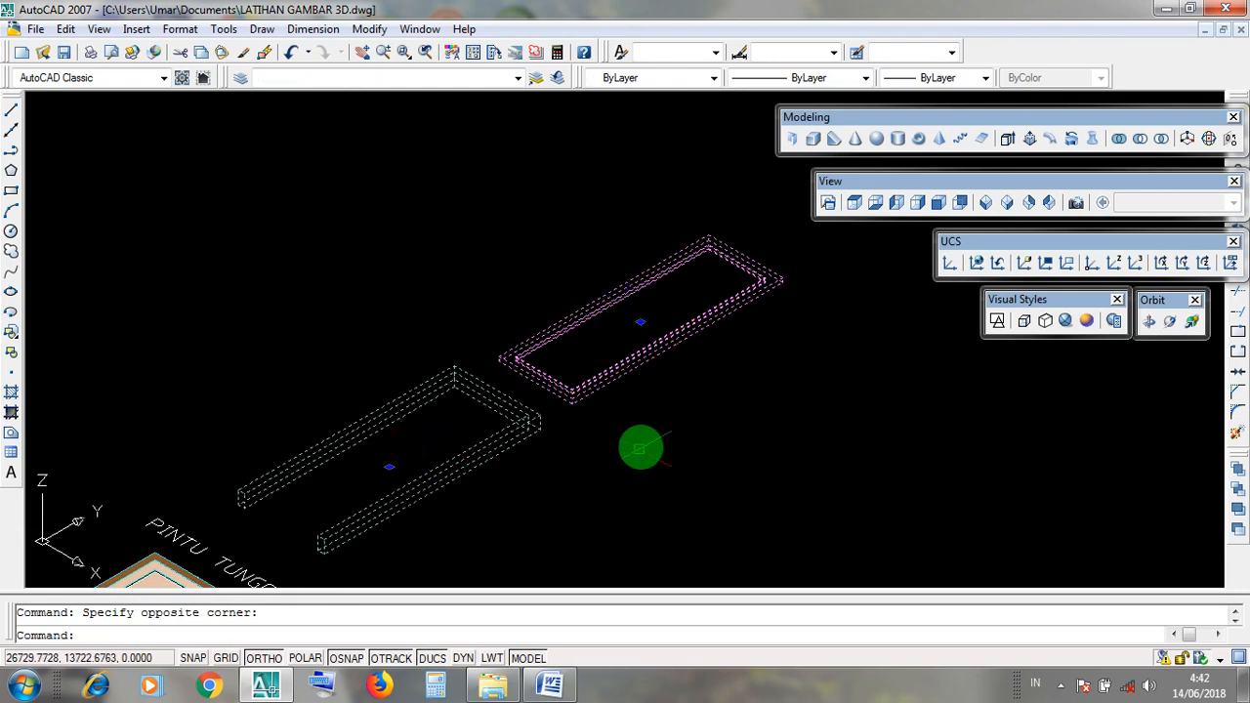
{"action": "left_click", "coordinate": [641, 447]}
{"action": "left_click", "coordinate": [619, 304]}
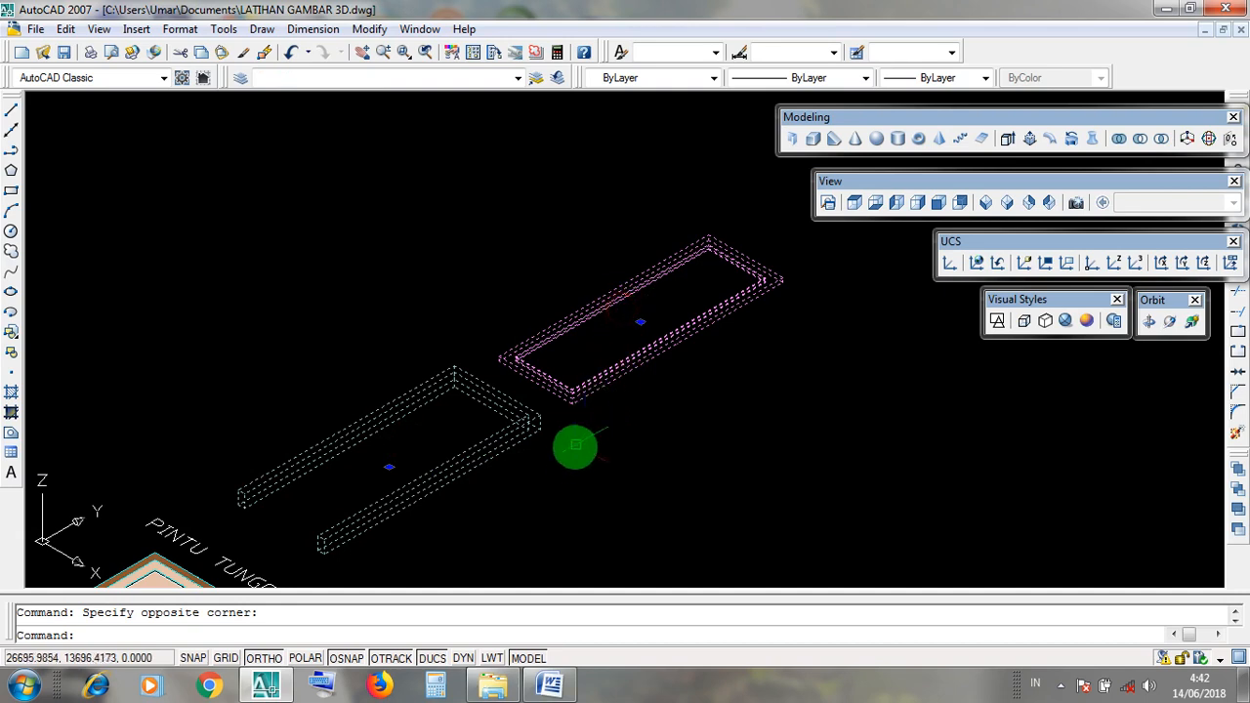
{"action": "left_click", "coordinate": [491, 495]}
{"action": "left_click", "coordinate": [442, 416]}
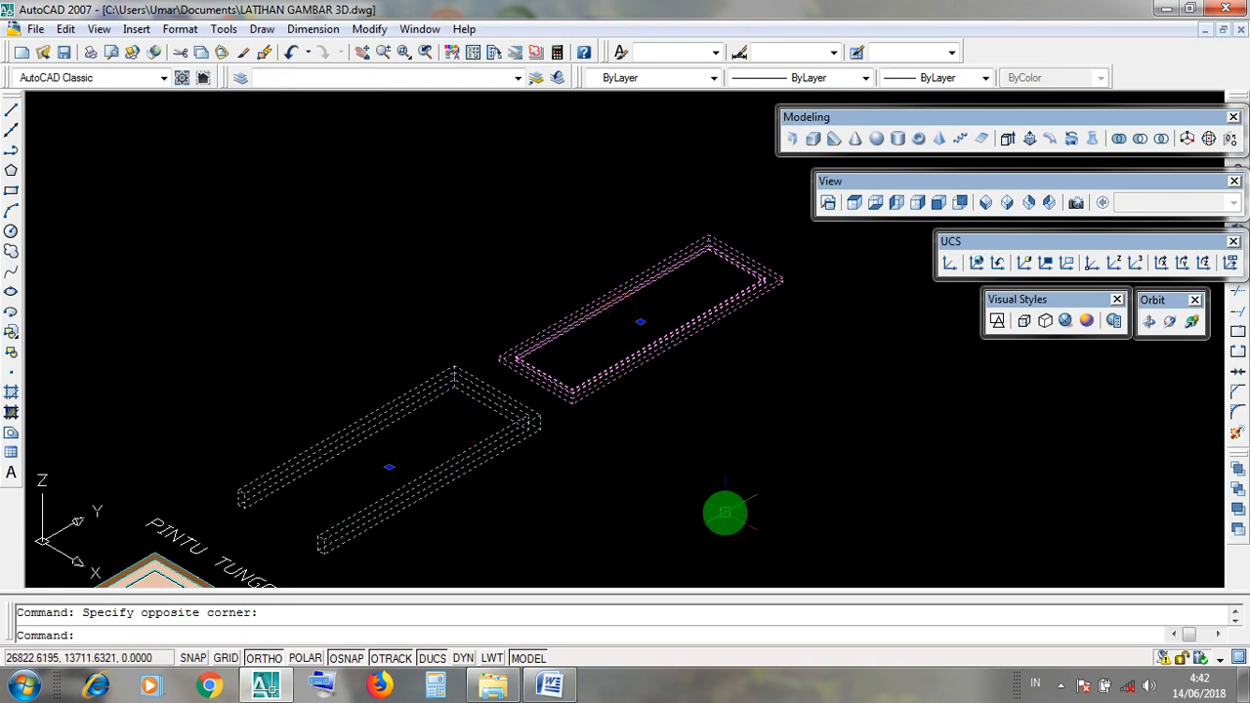
{"action": "key", "text": "Escape"}
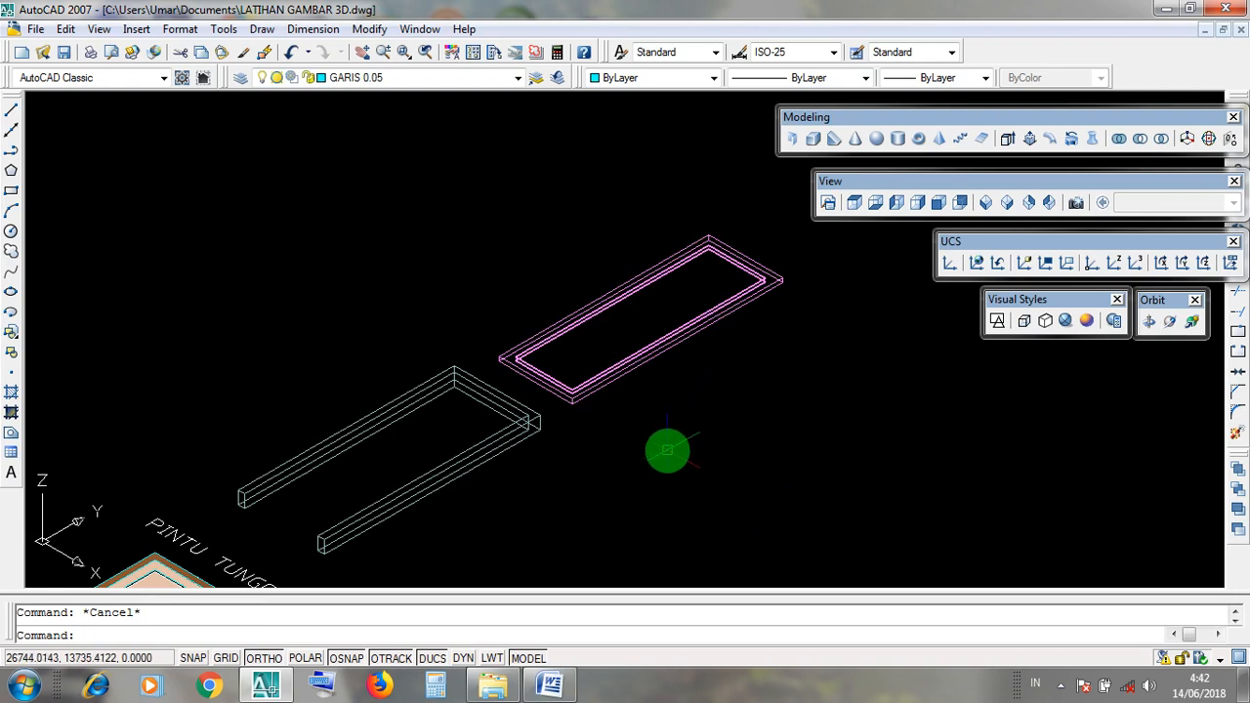
Examine the thickness of the jamb by framing the vertical edges at the free end of its front leg
{"action": "middle_click_drag", "start_coordinate": [417, 542], "coordinate": [475, 511]}
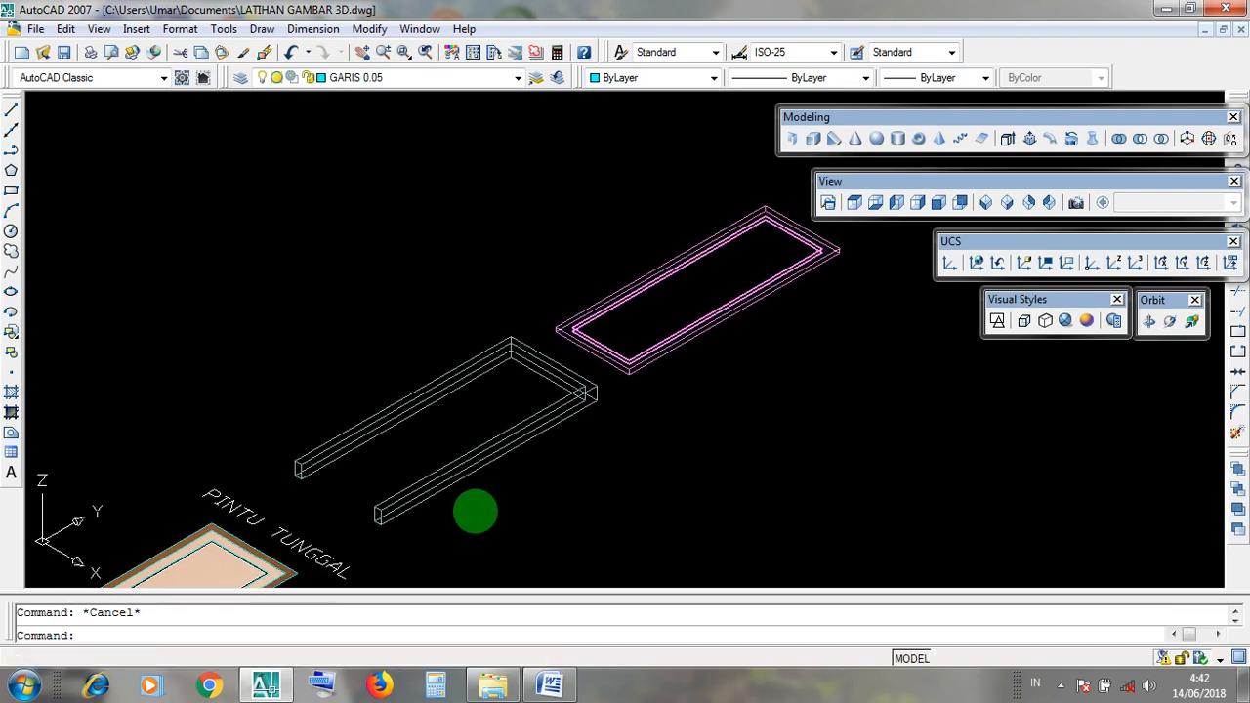
{"action": "scroll", "coordinate": [556, 440], "scroll_direction": "up", "scroll_amount": 4}
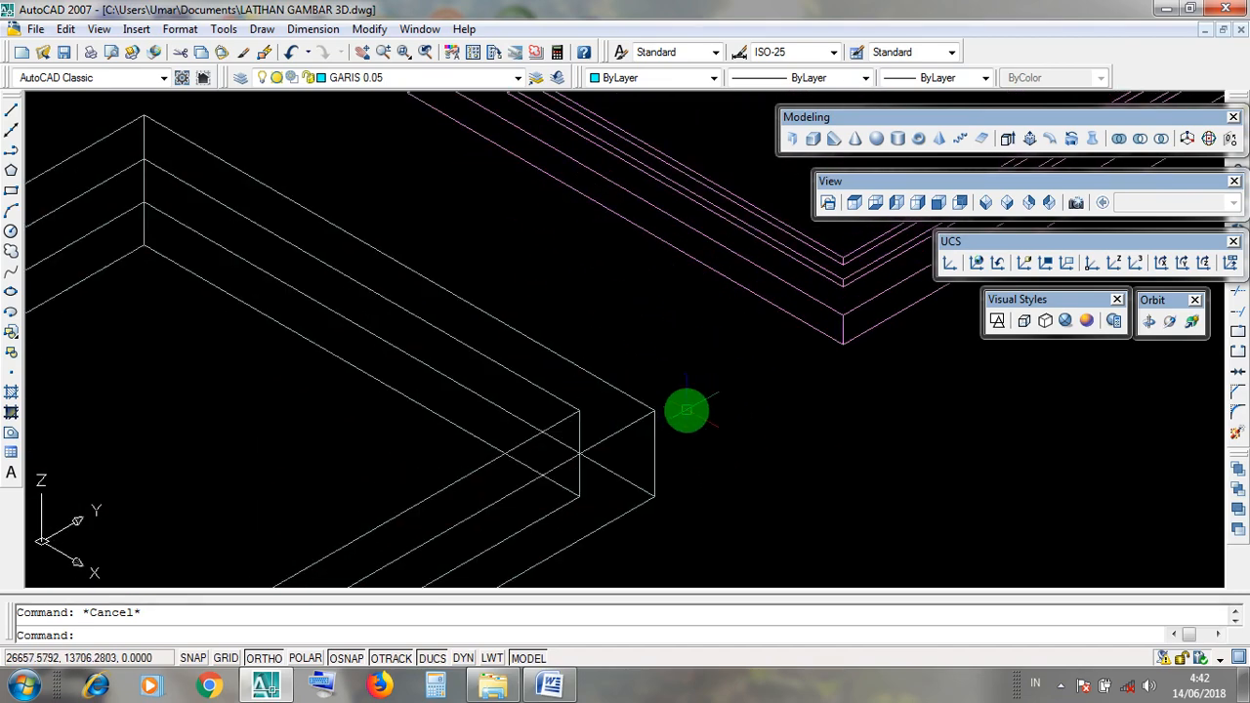
{"action": "scroll", "coordinate": [684, 414], "scroll_direction": "down", "scroll_amount": 5}
{"action": "scroll", "coordinate": [472, 540], "scroll_direction": "up", "scroll_amount": 3}
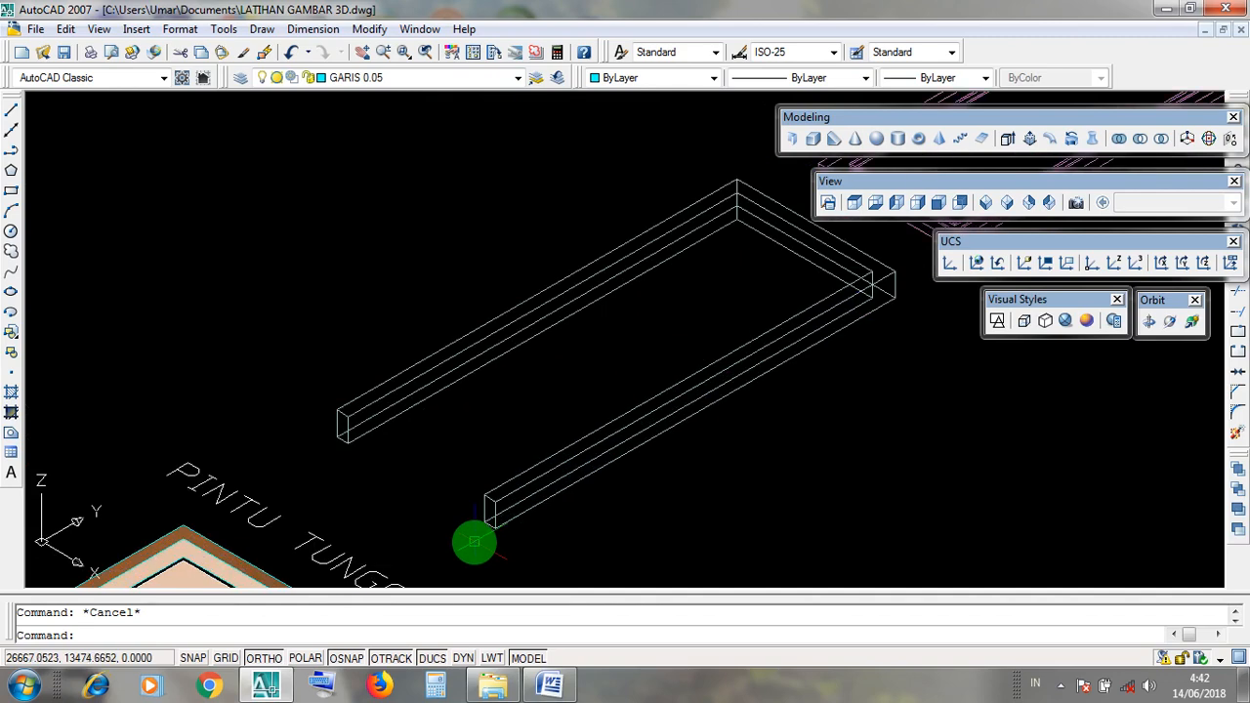
{"action": "scroll", "coordinate": [475, 540], "scroll_direction": "up", "scroll_amount": 4}
{"action": "left_click", "coordinate": [475, 394]}
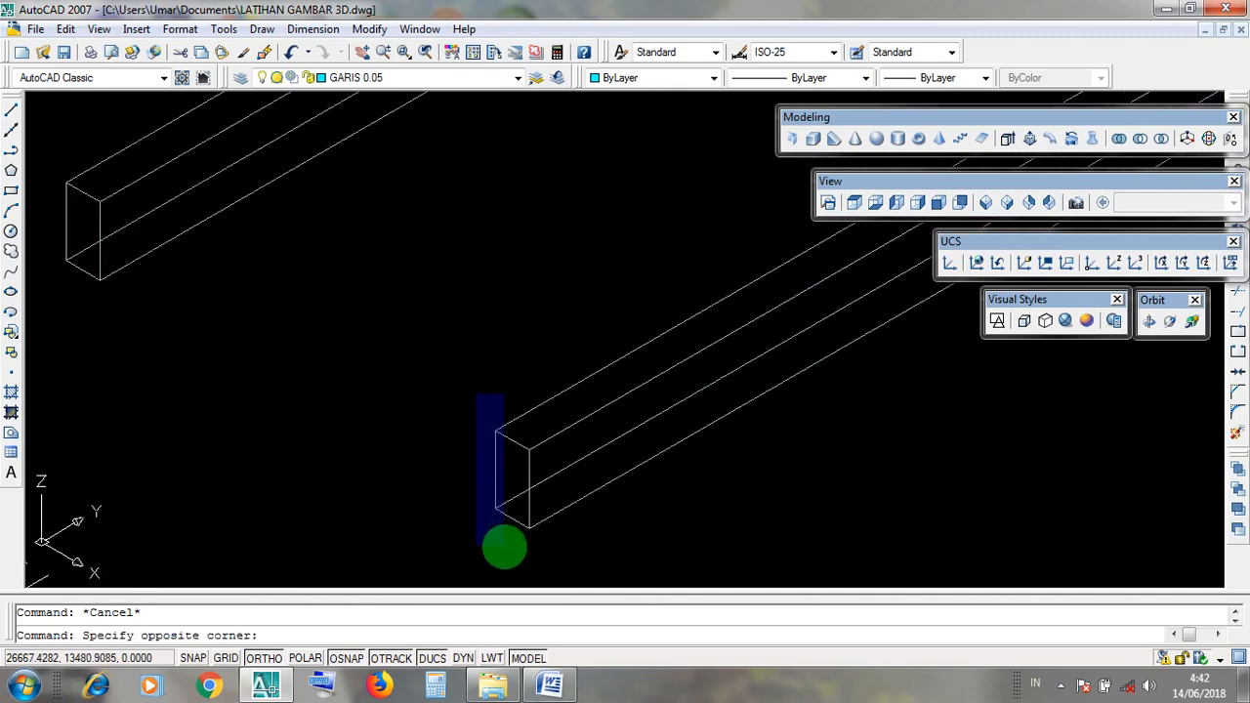
{"action": "left_click", "coordinate": [504, 548]}
{"action": "left_click", "coordinate": [467, 394]}
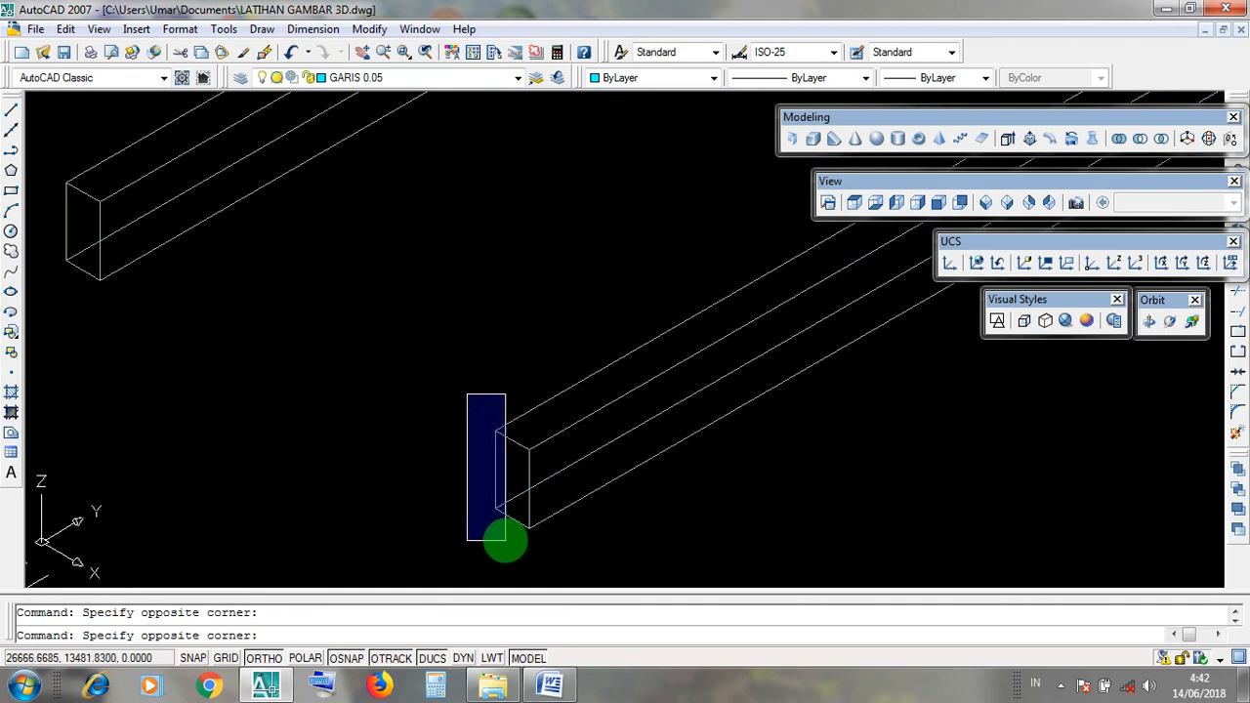
{"action": "left_click", "coordinate": [505, 544]}
{"action": "scroll", "coordinate": [509, 527], "scroll_direction": "up", "scroll_amount": 2}
{"action": "left_click", "coordinate": [470, 359]}
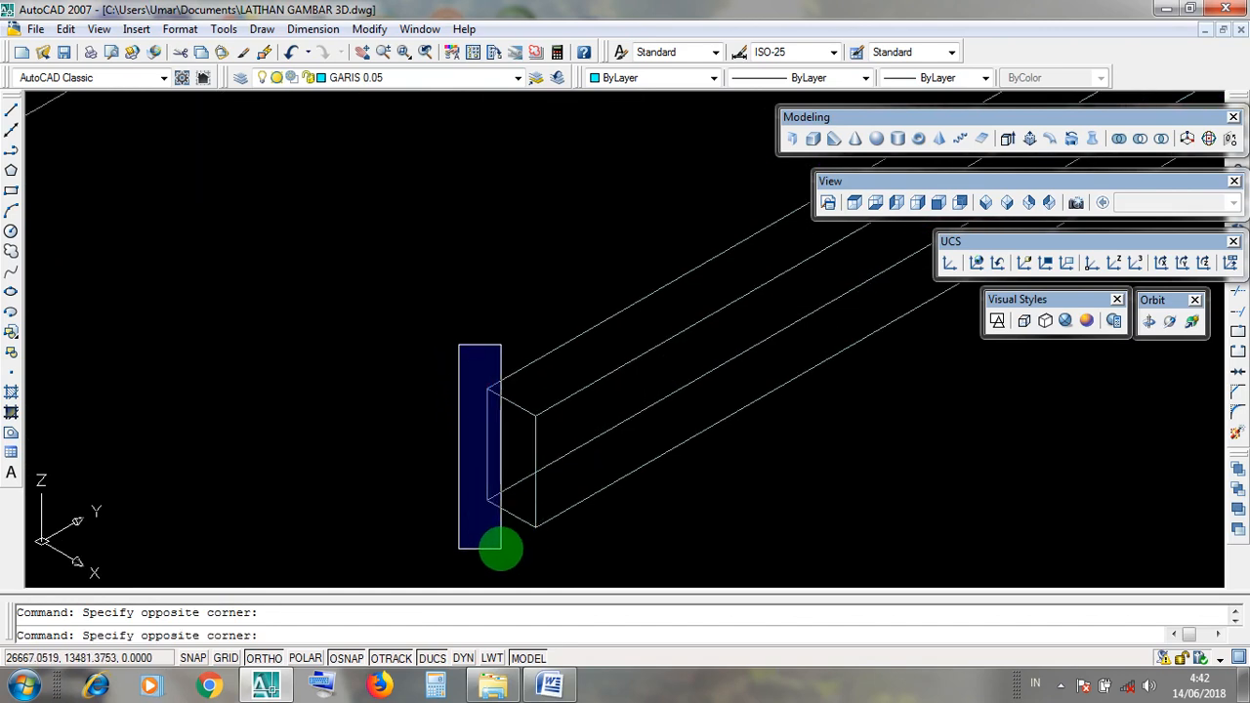
{"action": "left_click", "coordinate": [501, 549]}
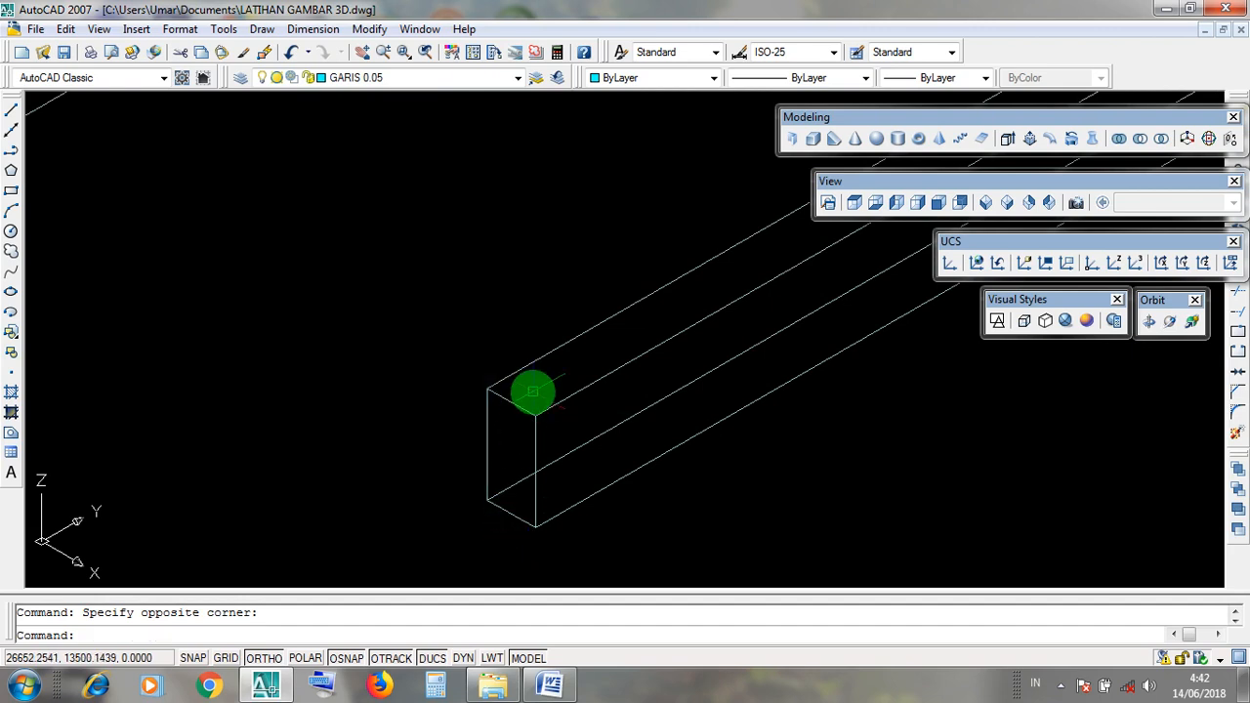
{"action": "left_click", "coordinate": [533, 392]}
{"action": "left_click", "coordinate": [545, 538]}
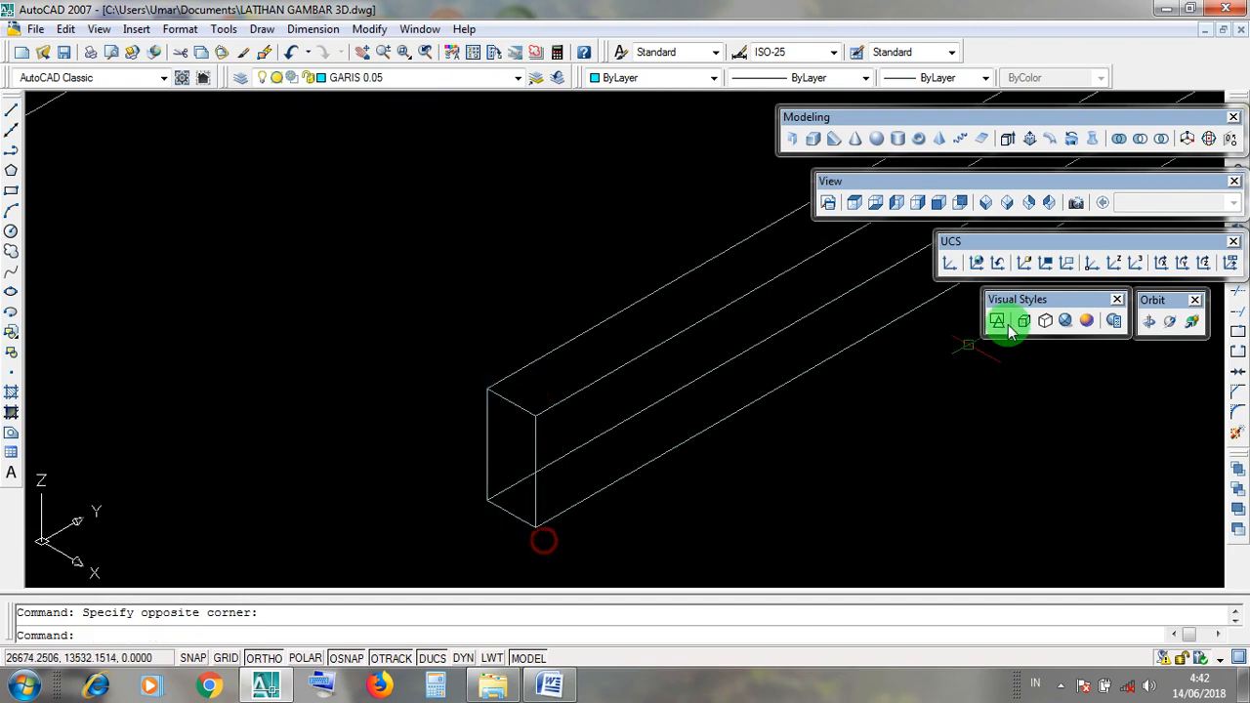
Shade the jamb in the Realistic style, highlight it to examine its end face, clear the selection, and restore the 2D wireframe display
{"action": "left_click", "coordinate": [1065, 320]}
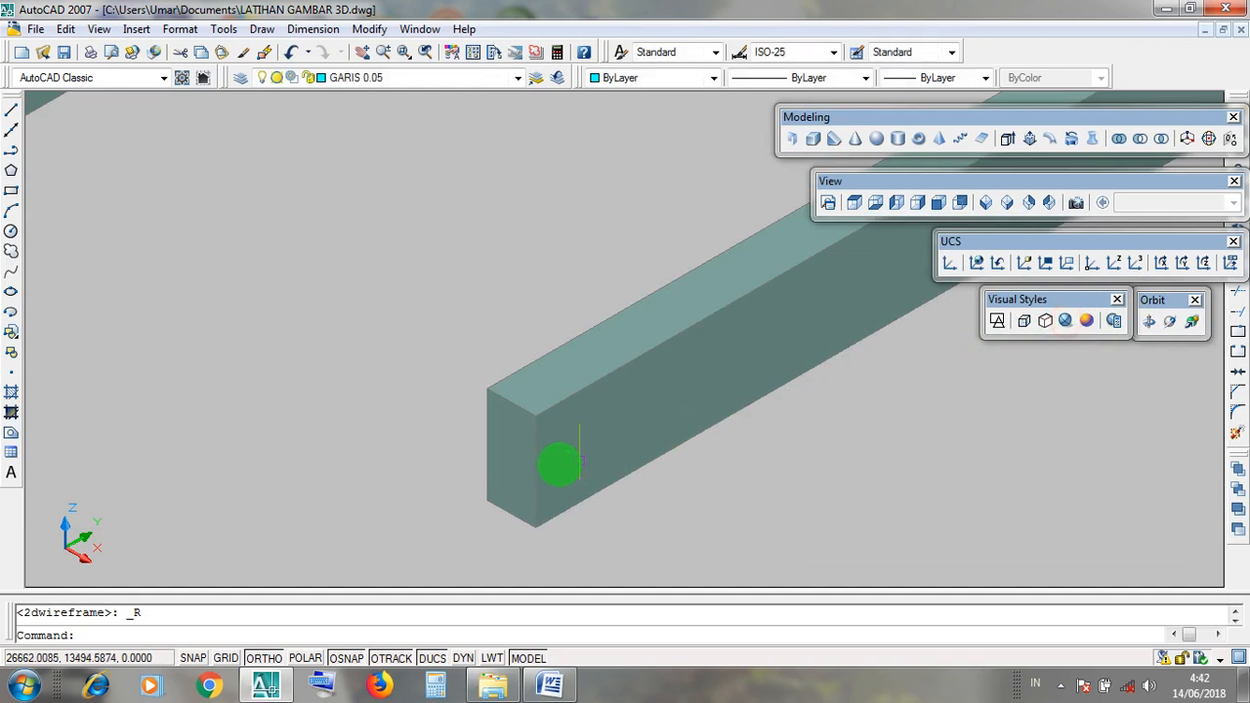
{"action": "left_click", "coordinate": [533, 471]}
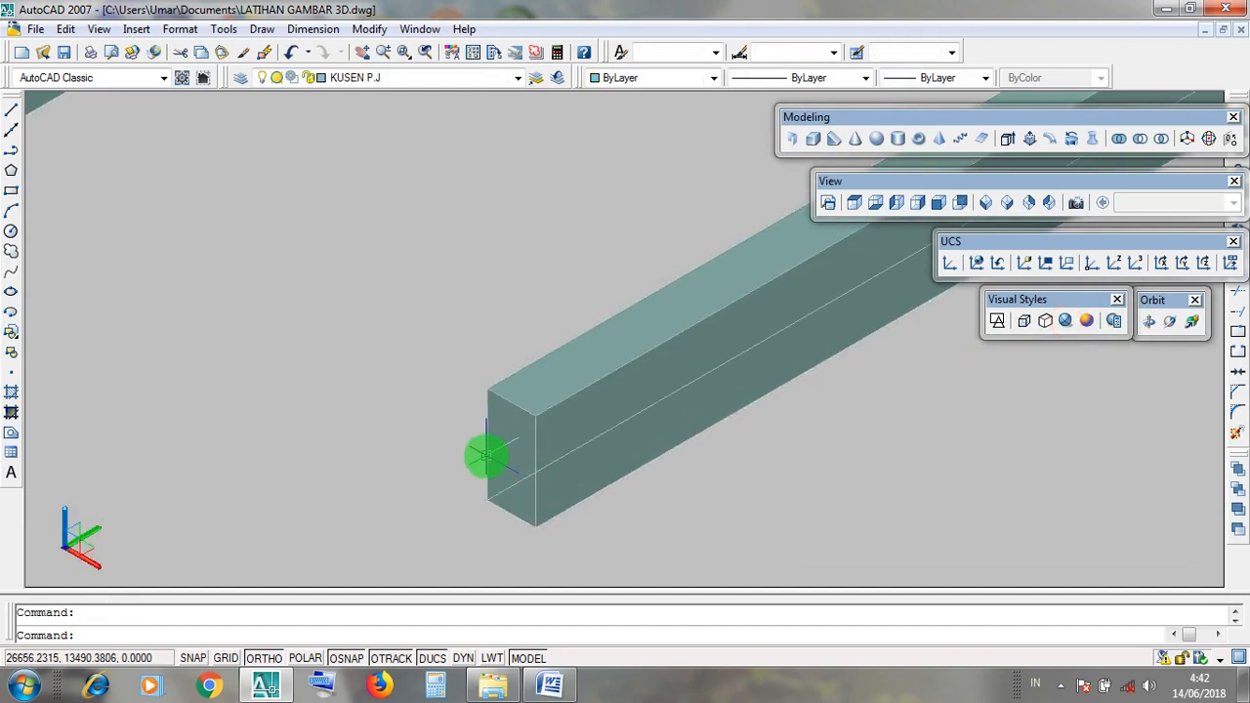
{"action": "left_click", "coordinate": [487, 423]}
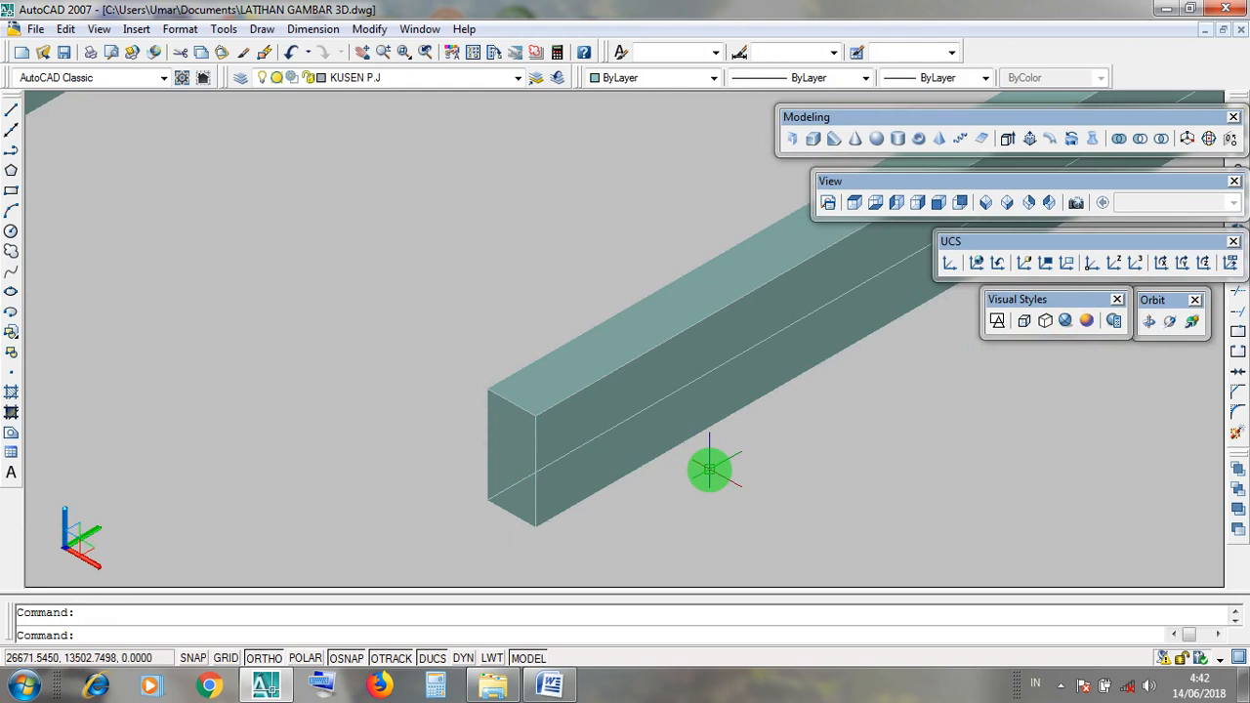
{"action": "key", "text": "Escape"}
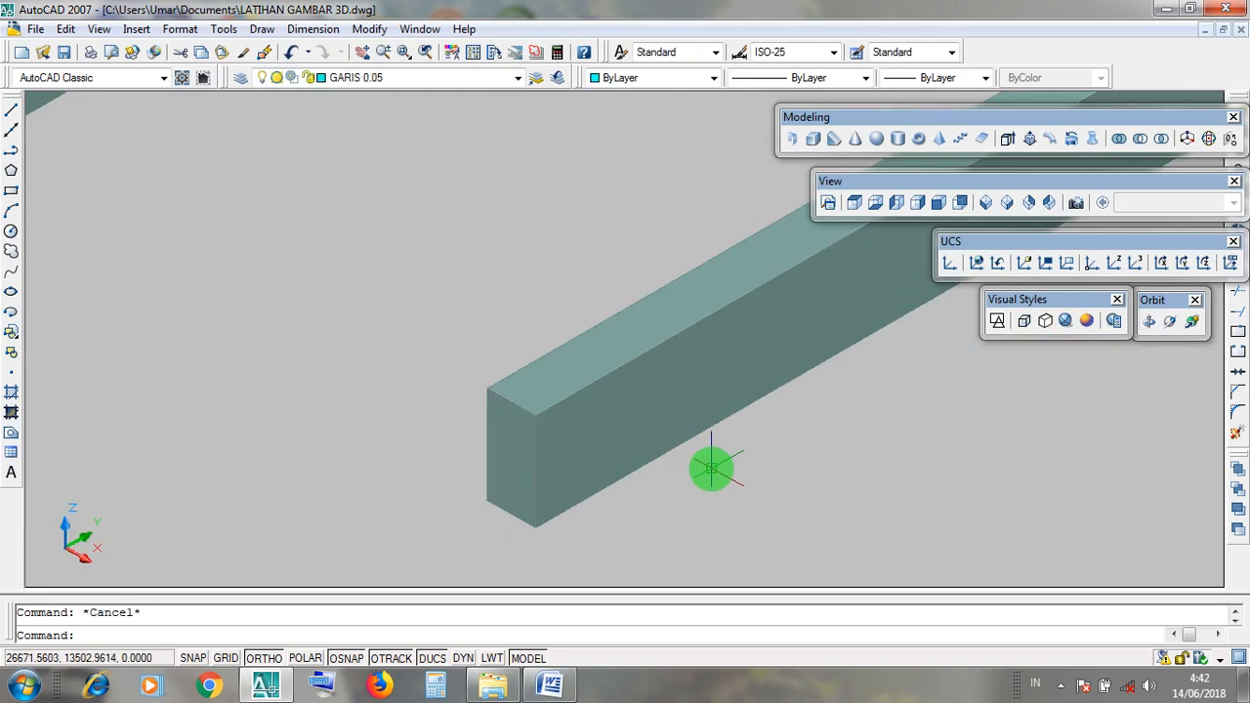
{"action": "left_click", "coordinate": [999, 320]}
Examine the inner vertical edge at the jamb's corner nearest the door leaf by framing it with selection windows
{"action": "scroll", "coordinate": [810, 491], "scroll_direction": "down", "scroll_amount": 4}
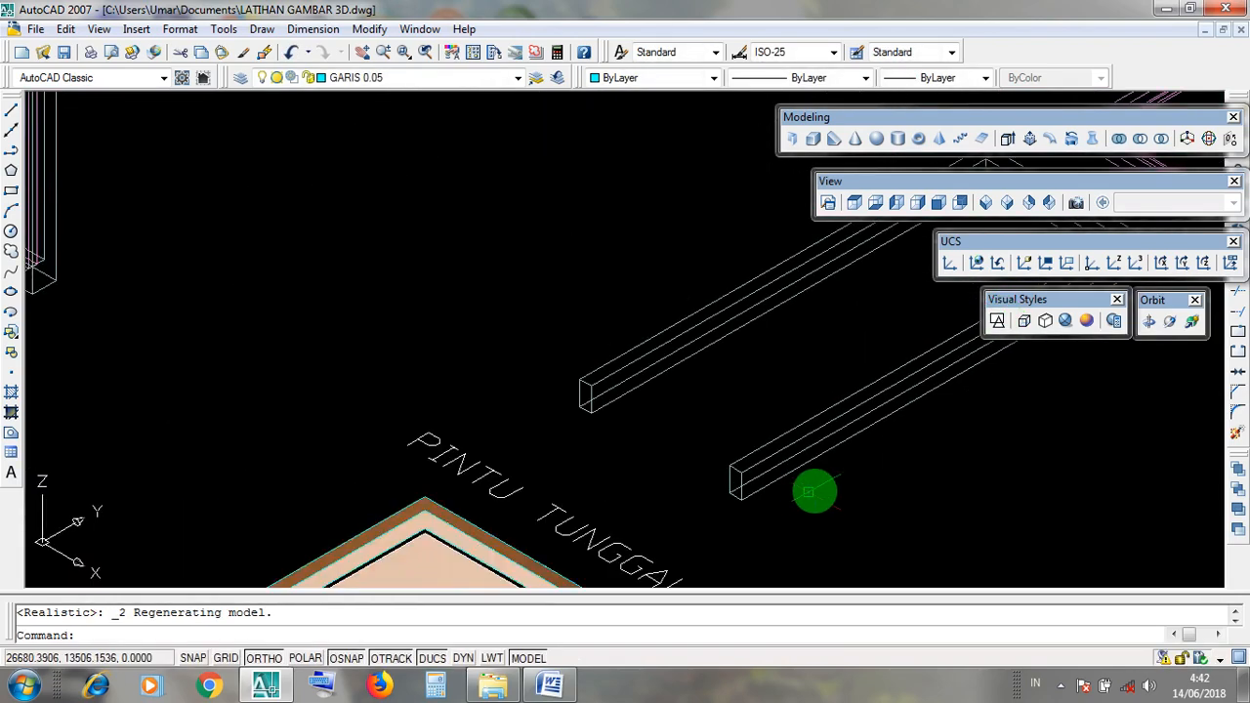
{"action": "middle_click_drag", "start_coordinate": [893, 433], "coordinate": [536, 637]}
{"action": "scroll", "coordinate": [895, 459], "scroll_direction": "up", "scroll_amount": 2}
{"action": "scroll", "coordinate": [601, 506], "scroll_direction": "up", "scroll_amount": 2}
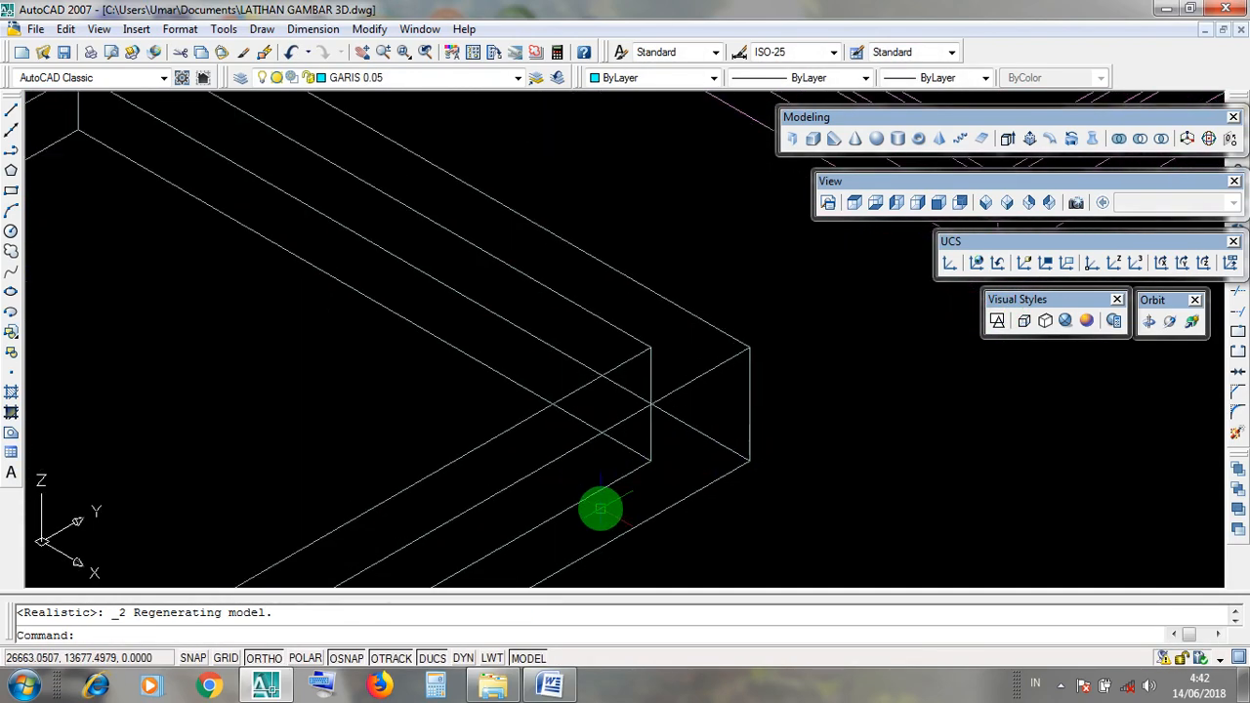
{"action": "left_click", "coordinate": [640, 350]}
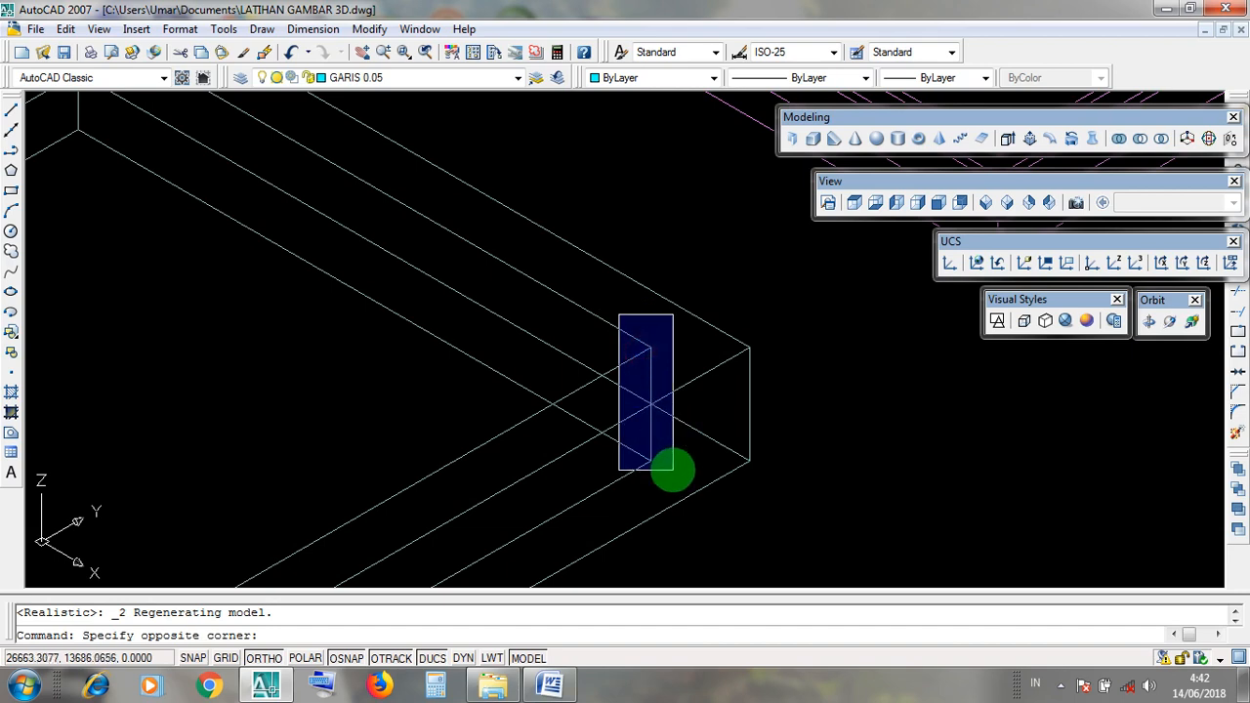
{"action": "left_click", "coordinate": [670, 476]}
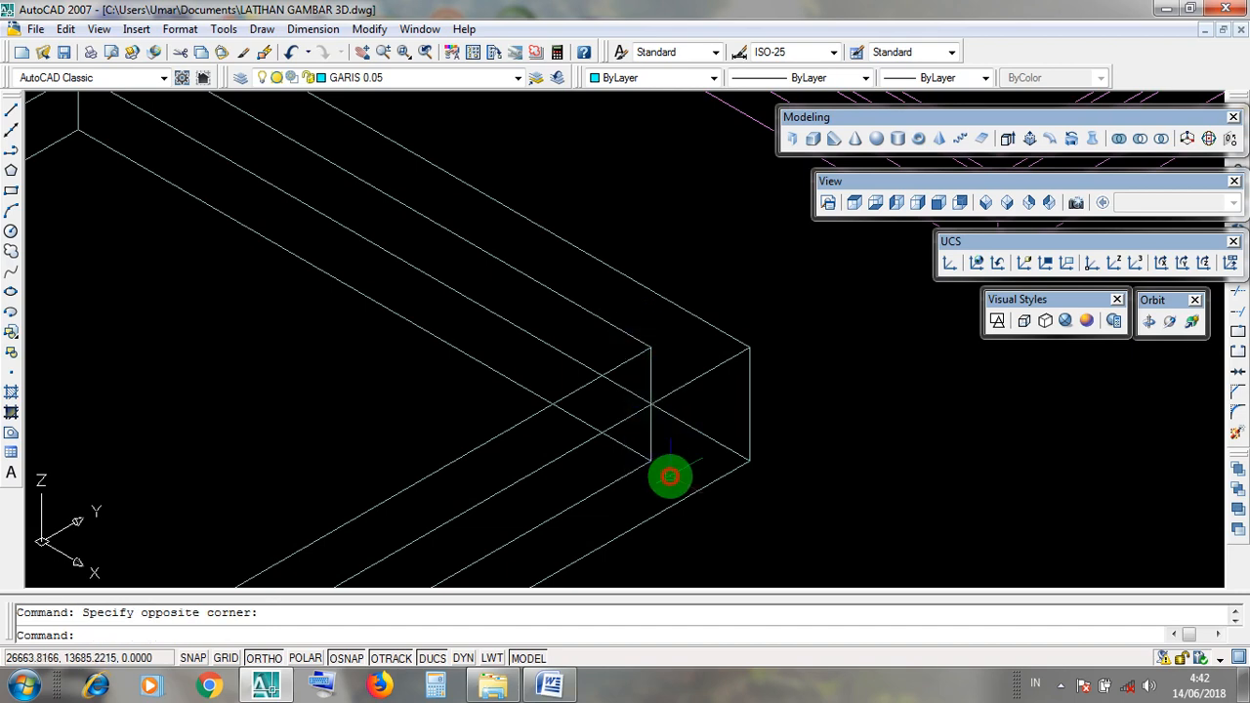
{"action": "left_click", "coordinate": [616, 299]}
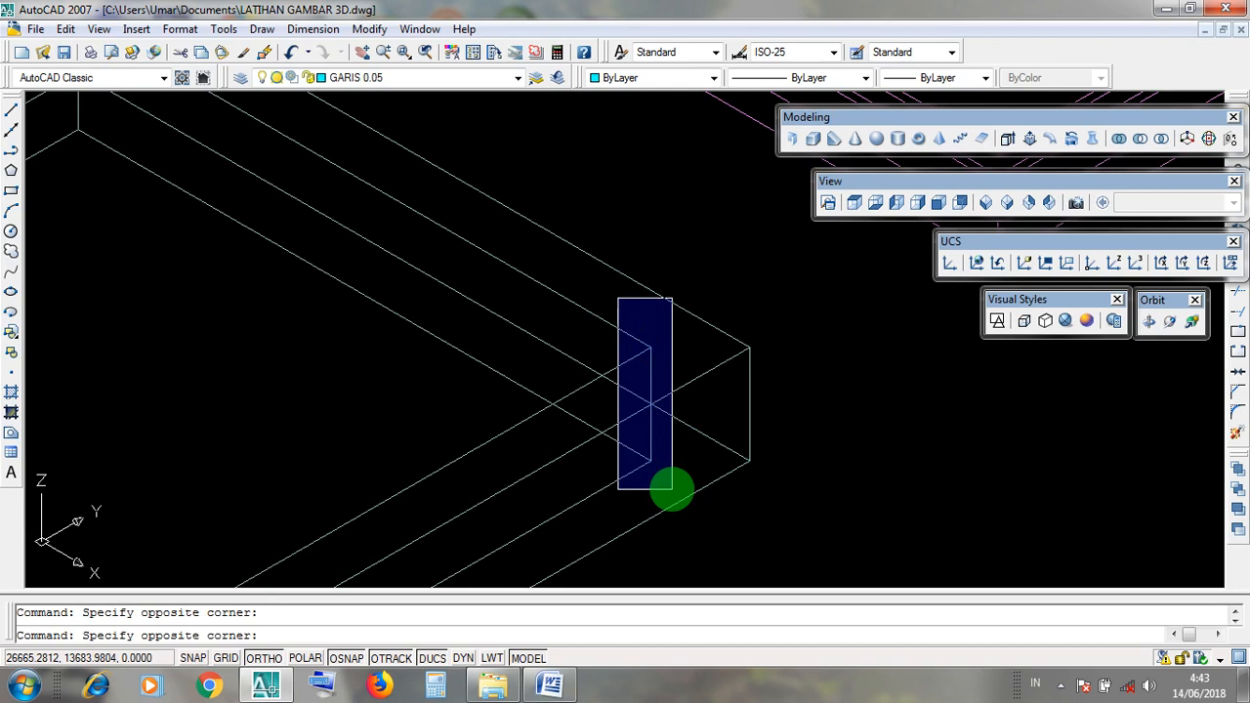
{"action": "left_click", "coordinate": [672, 488]}
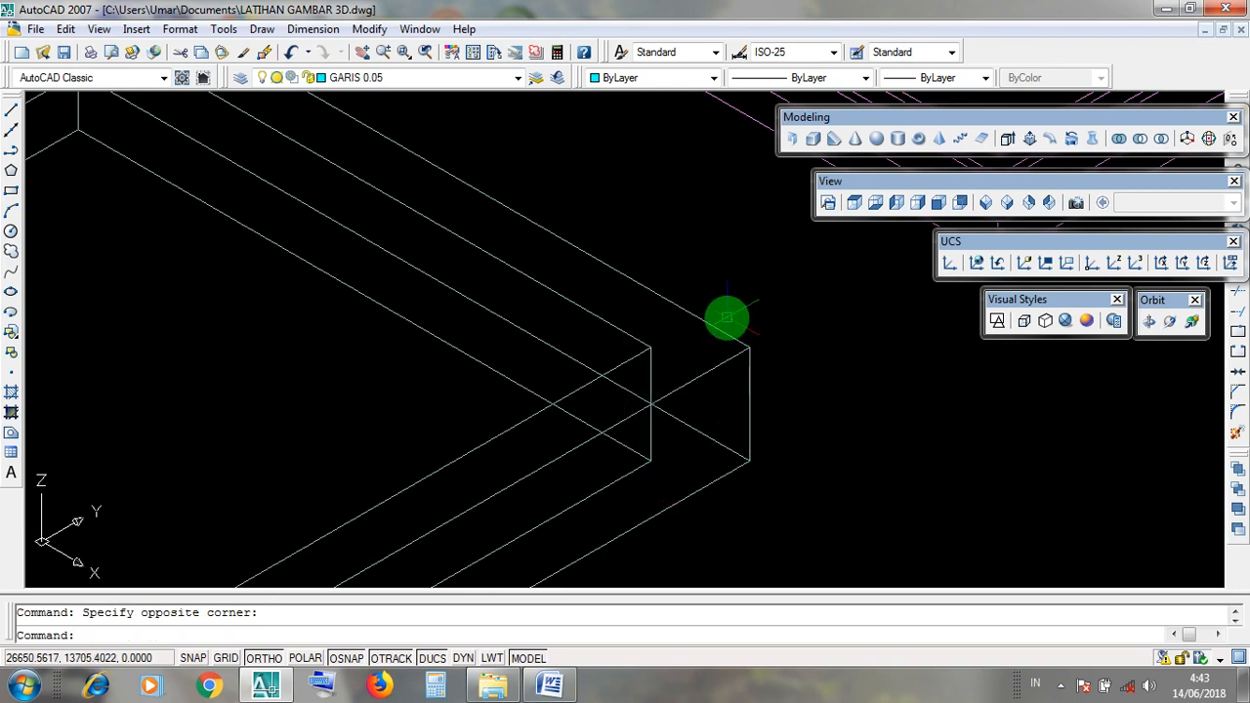
Compare the outer and inner vertical edges at the jamb's corner by framing each one
{"action": "scroll", "coordinate": [803, 430], "scroll_direction": "down", "scroll_amount": 4}
{"action": "scroll", "coordinate": [796, 429], "scroll_direction": "up", "scroll_amount": 2}
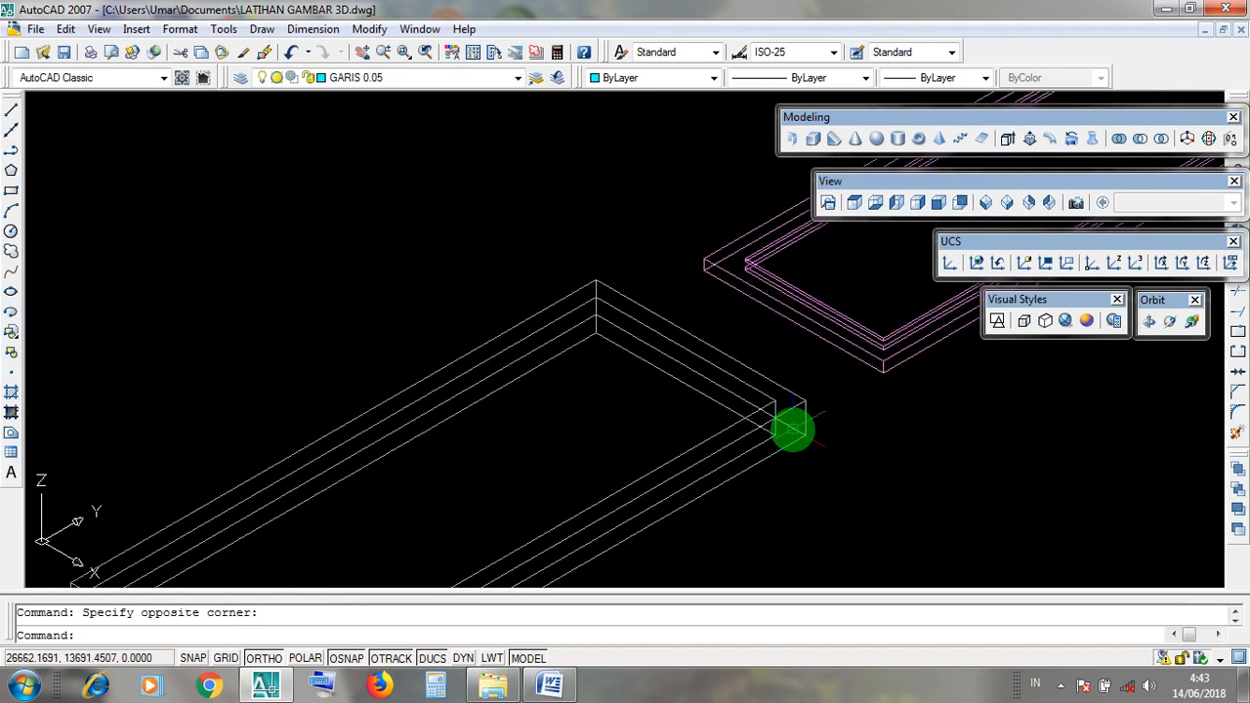
{"action": "scroll", "coordinate": [784, 437], "scroll_direction": "up", "scroll_amount": 3}
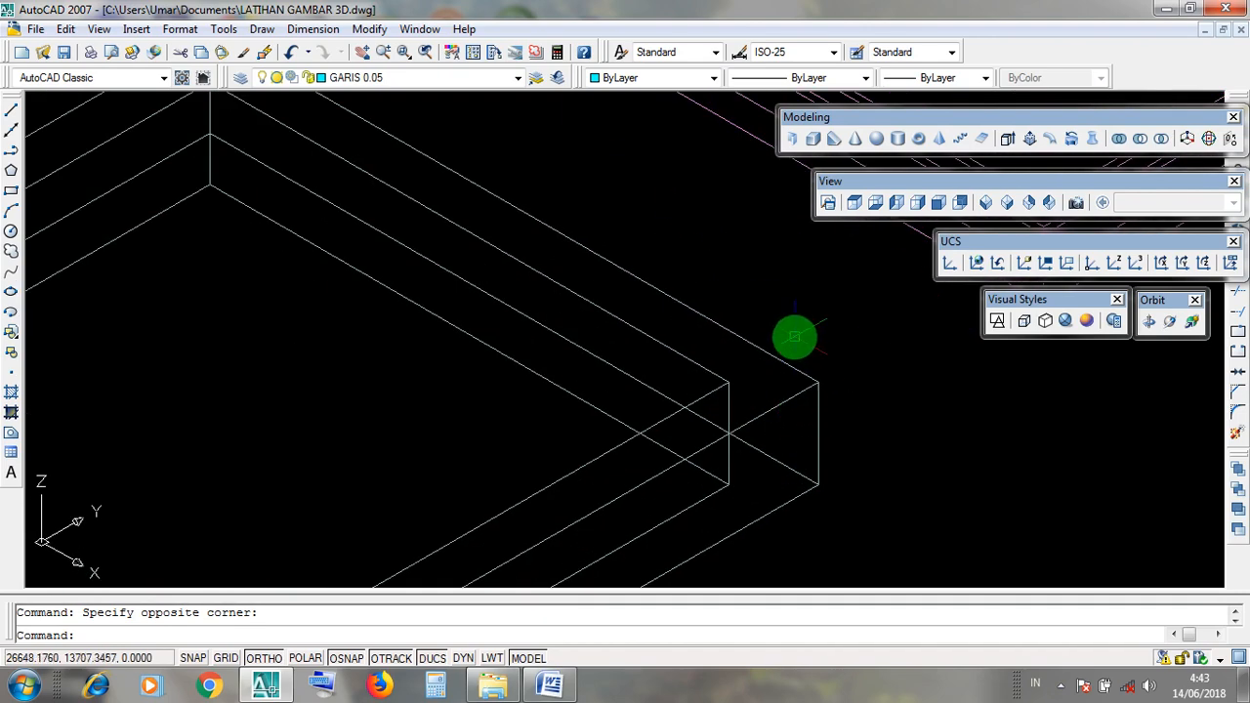
{"action": "left_click", "coordinate": [796, 338]}
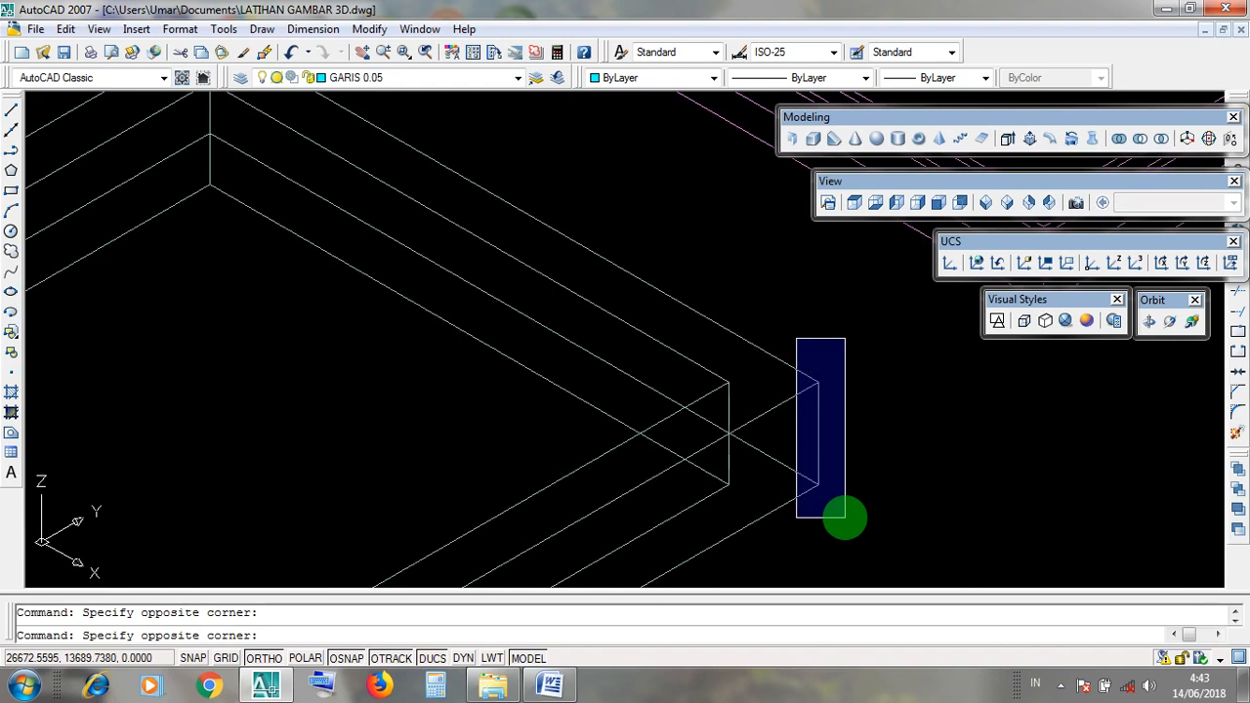
{"action": "left_click", "coordinate": [845, 518]}
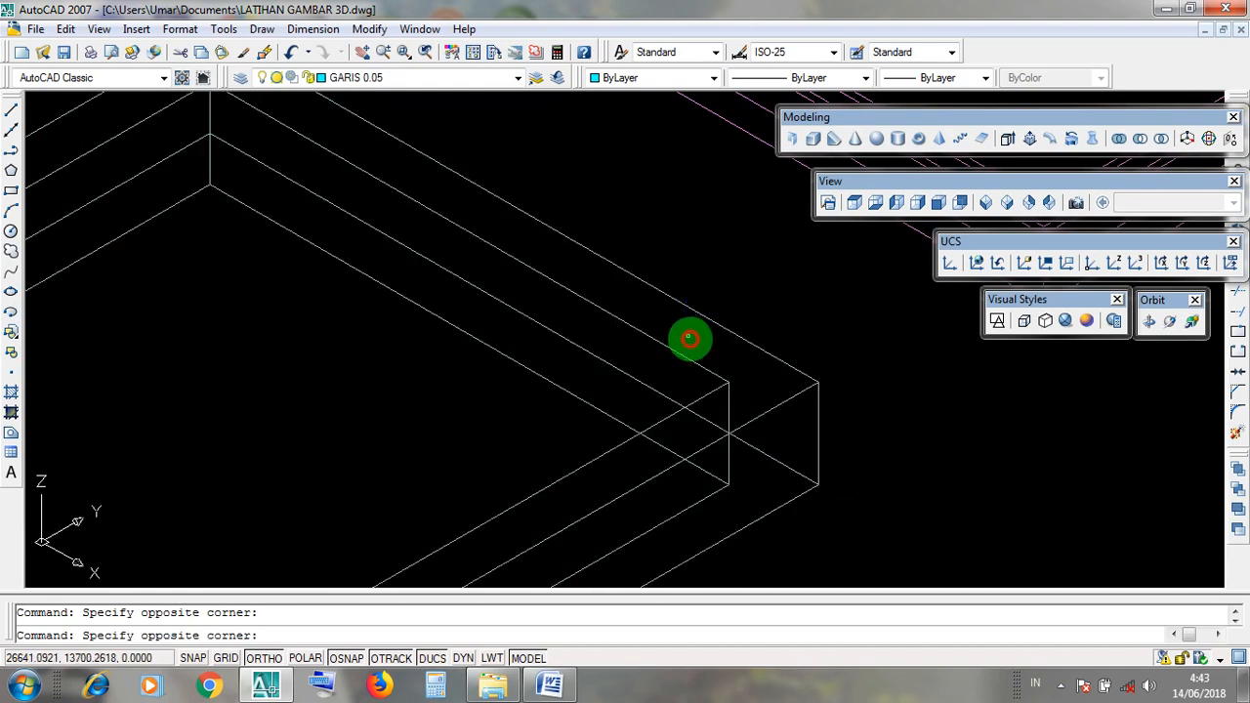
{"action": "left_click", "coordinate": [688, 337]}
{"action": "left_click", "coordinate": [747, 510]}
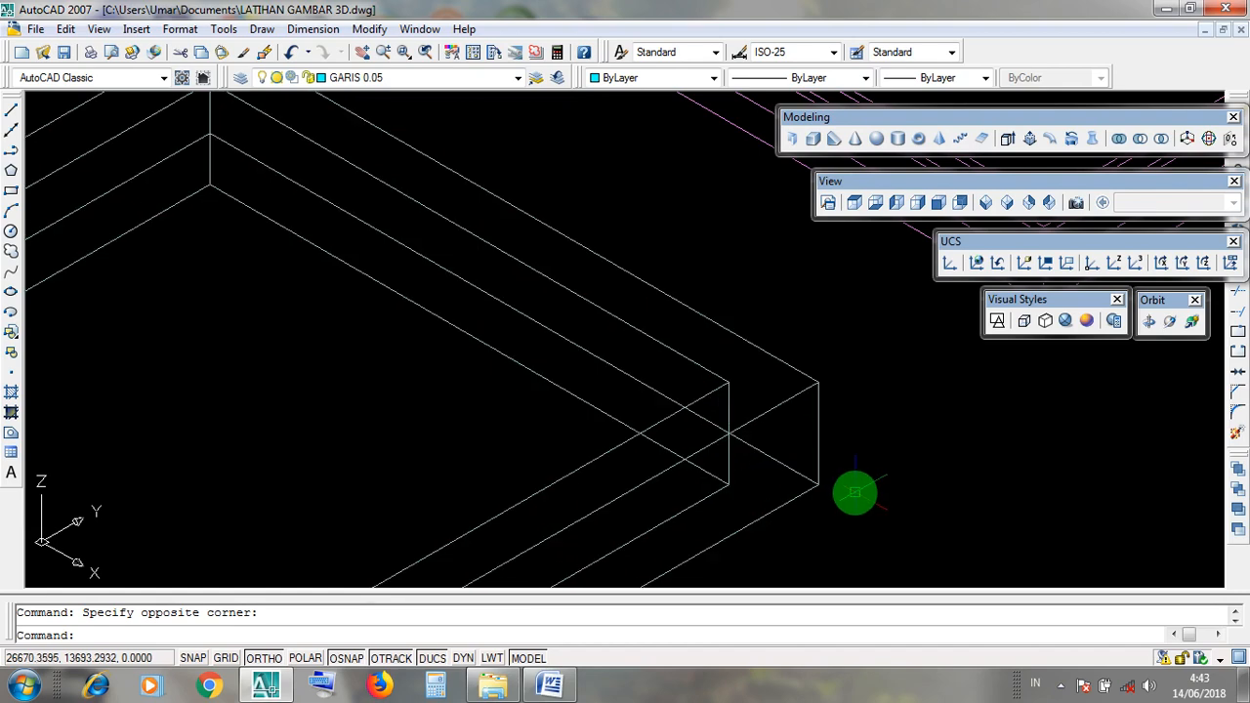
Recheck the vertical edge at the free end of the jamb's front leg
{"action": "scroll", "coordinate": [859, 493], "scroll_direction": "down", "scroll_amount": 5}
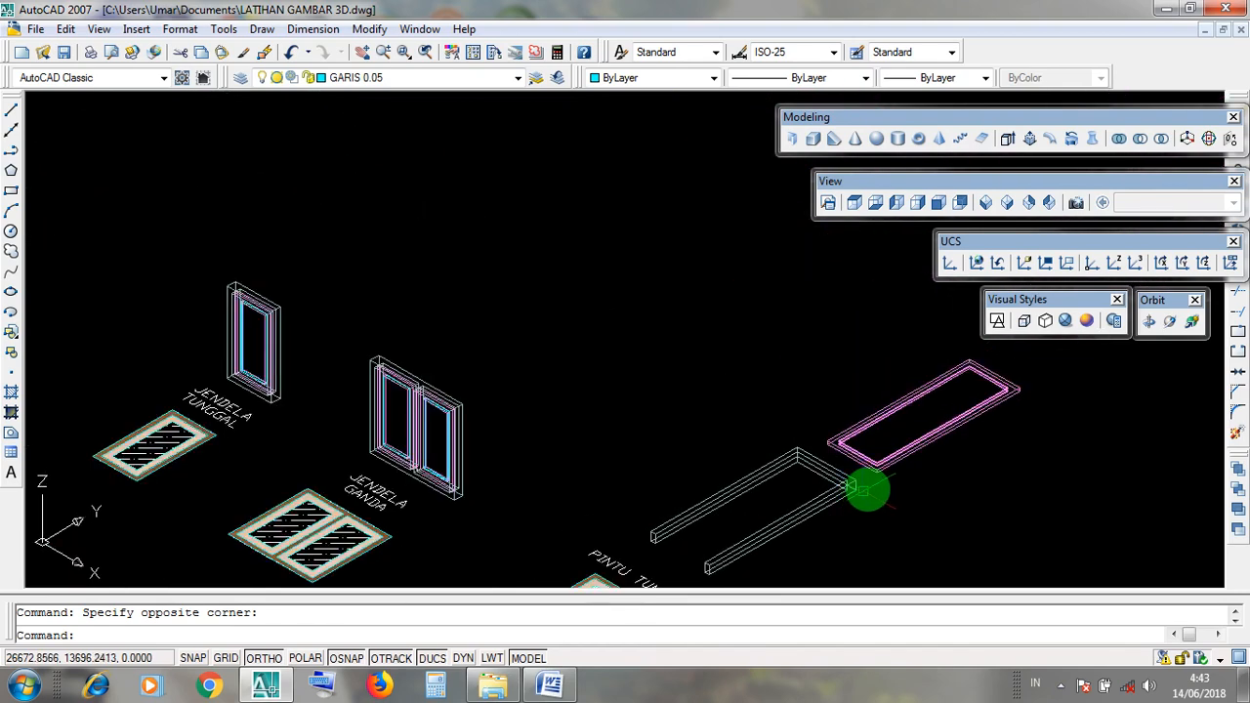
{"action": "scroll", "coordinate": [704, 582], "scroll_direction": "up", "scroll_amount": 5}
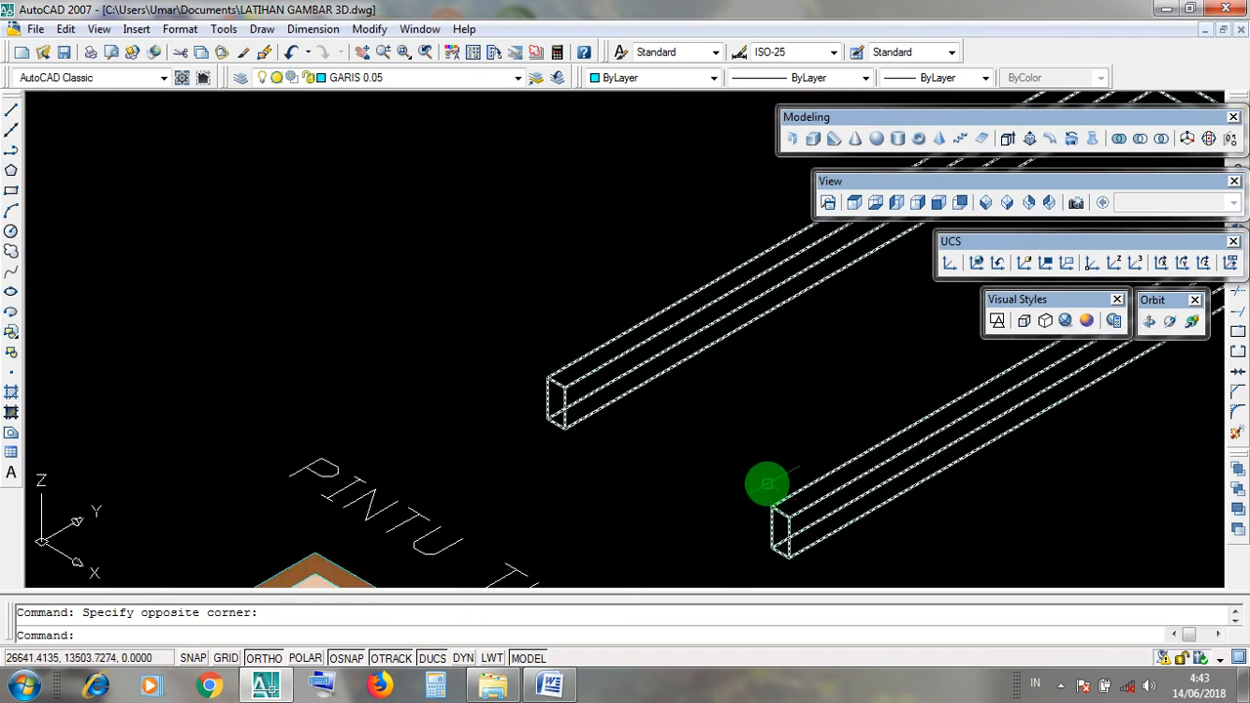
{"action": "left_click", "coordinate": [761, 466]}
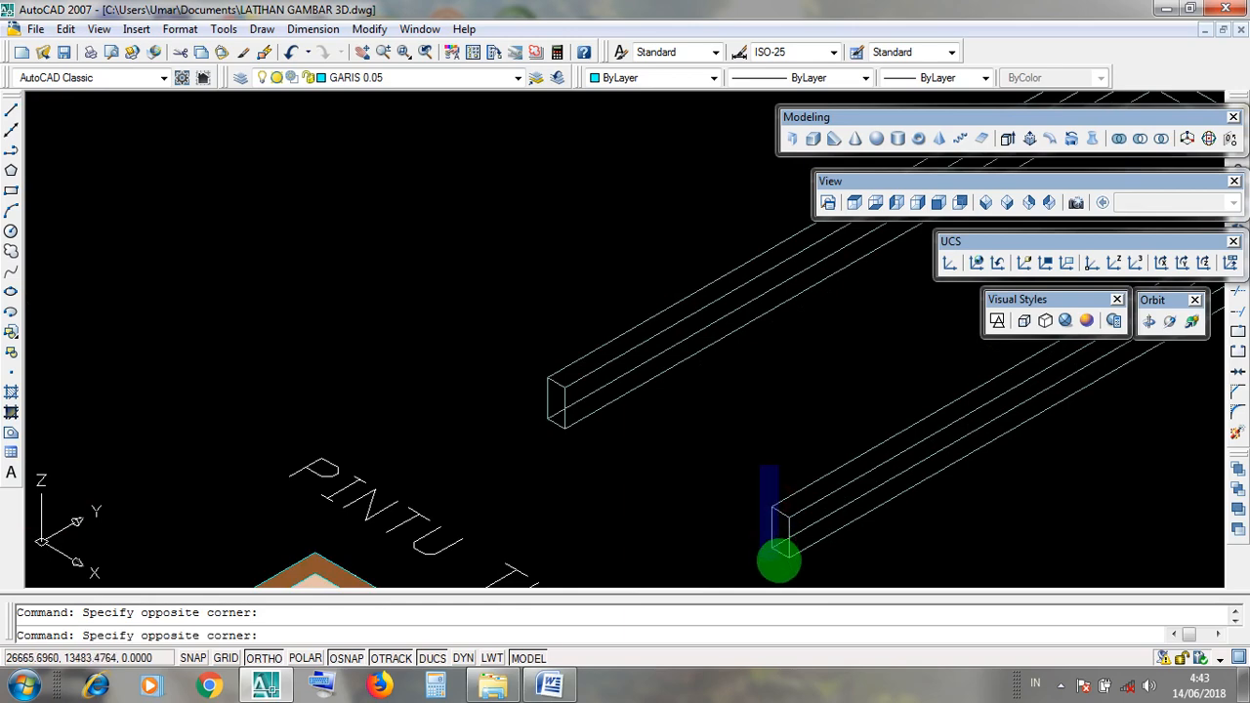
{"action": "scroll", "coordinate": [779, 561], "scroll_direction": "down", "scroll_amount": 2}
Examine the thickness of the door leaf by framing the outer vertical edge at its corner nearest the jamb
{"action": "middle_click_drag", "start_coordinate": [1097, 438], "coordinate": [893, 528]}
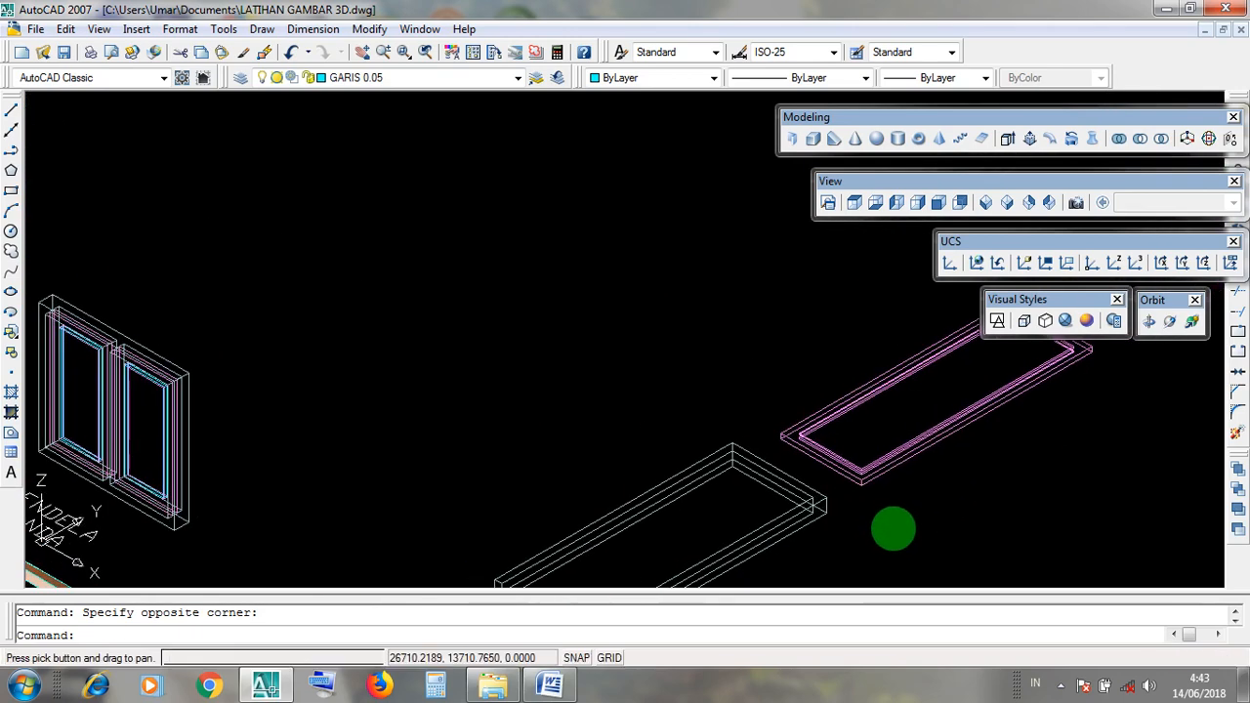
{"action": "scroll", "coordinate": [879, 508], "scroll_direction": "up", "scroll_amount": 3}
{"action": "left_click", "coordinate": [868, 420]}
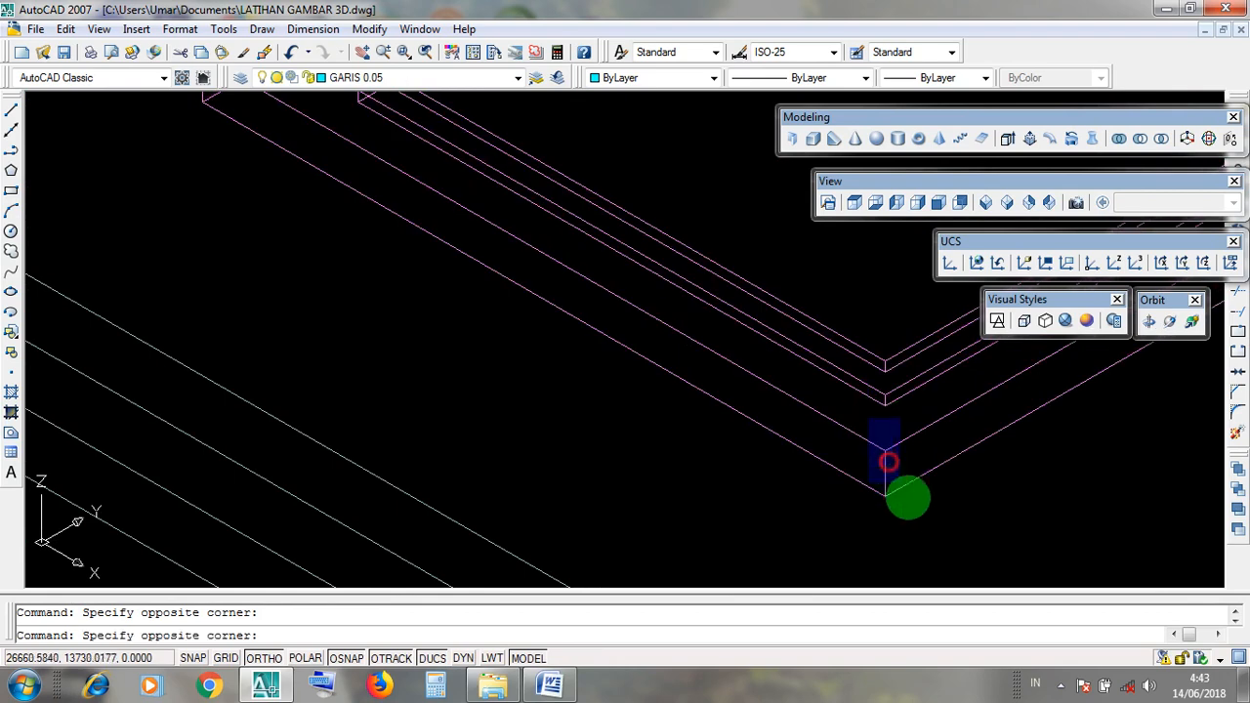
{"action": "left_click", "coordinate": [911, 521]}
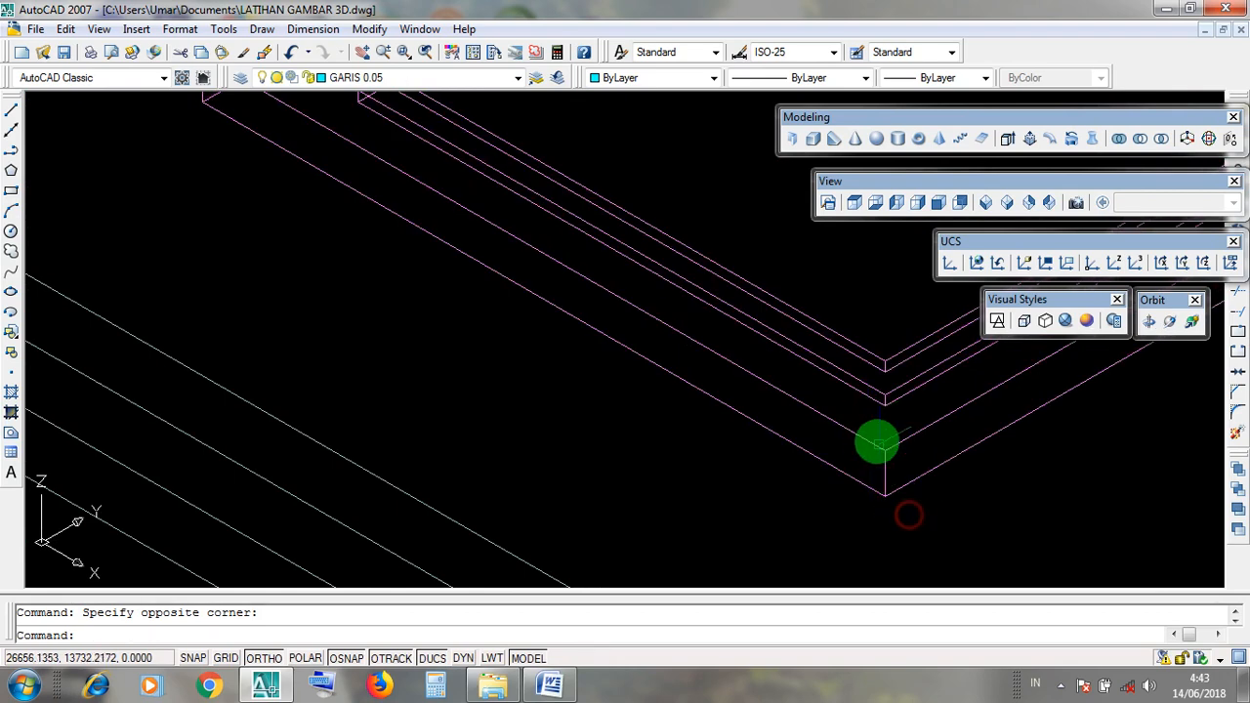
{"action": "left_click", "coordinate": [873, 434]}
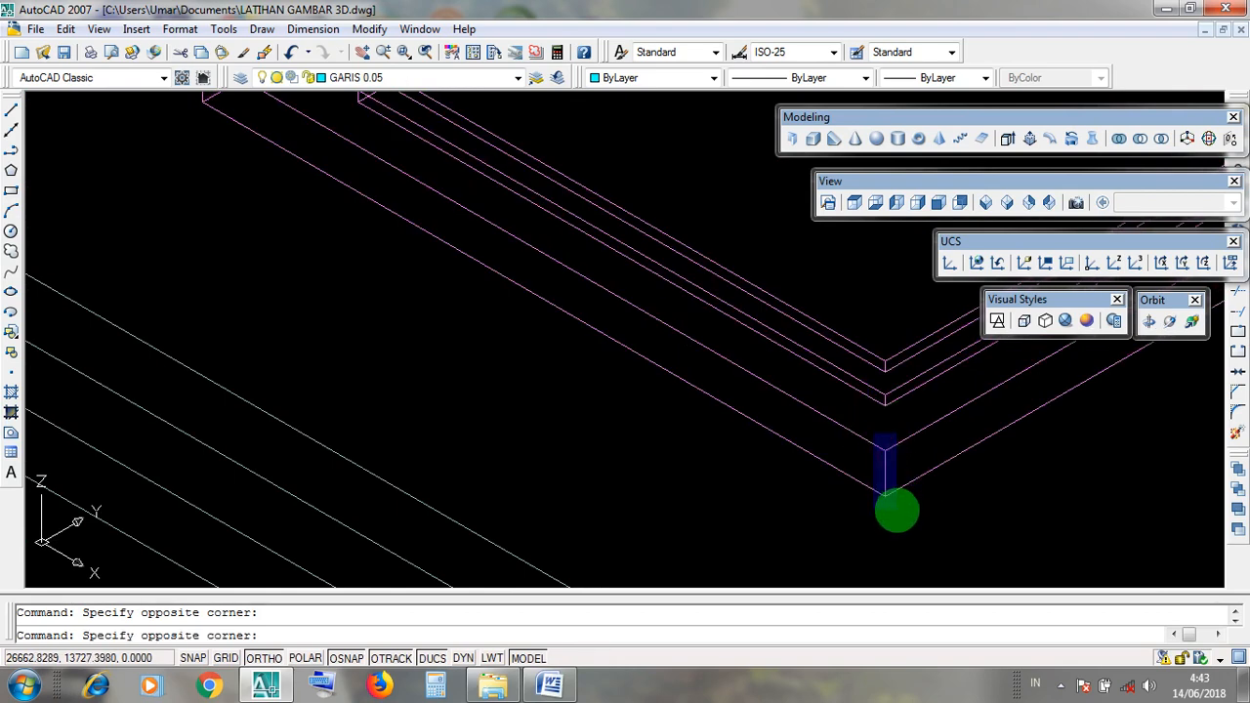
{"action": "left_click", "coordinate": [894, 510]}
{"action": "left_click", "coordinate": [874, 431]}
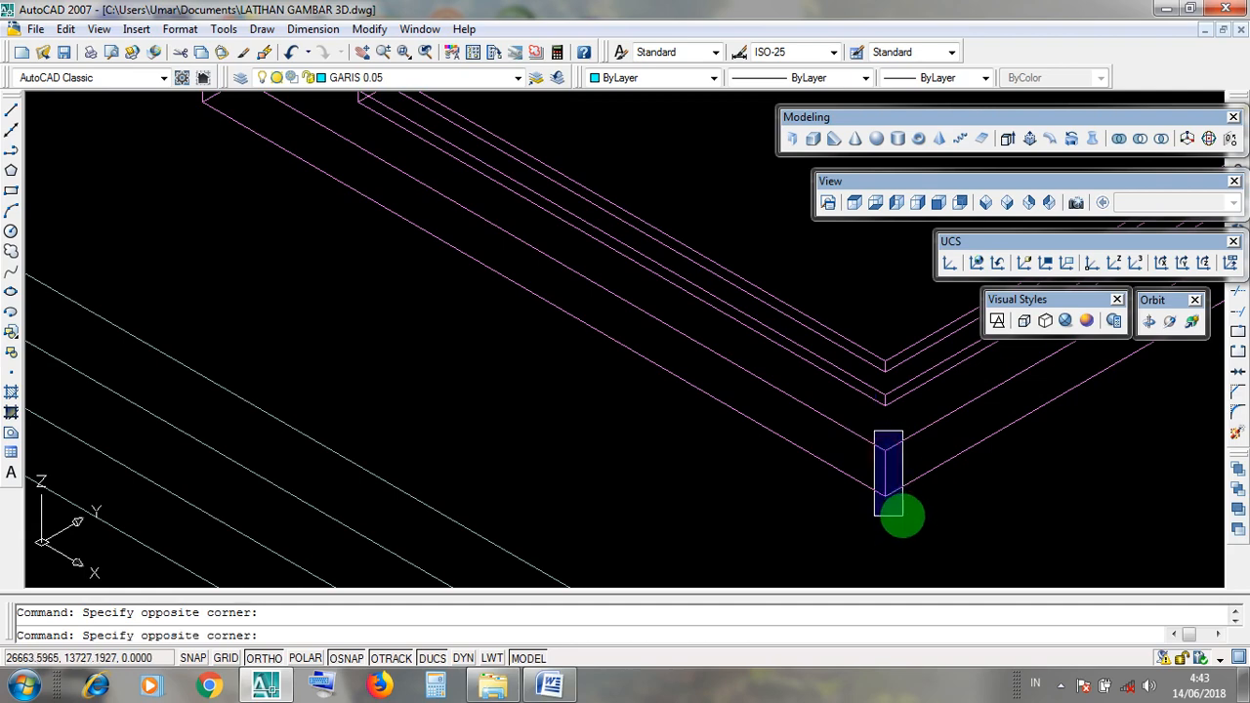
{"action": "left_click", "coordinate": [902, 513]}
{"action": "left_click", "coordinate": [874, 432]}
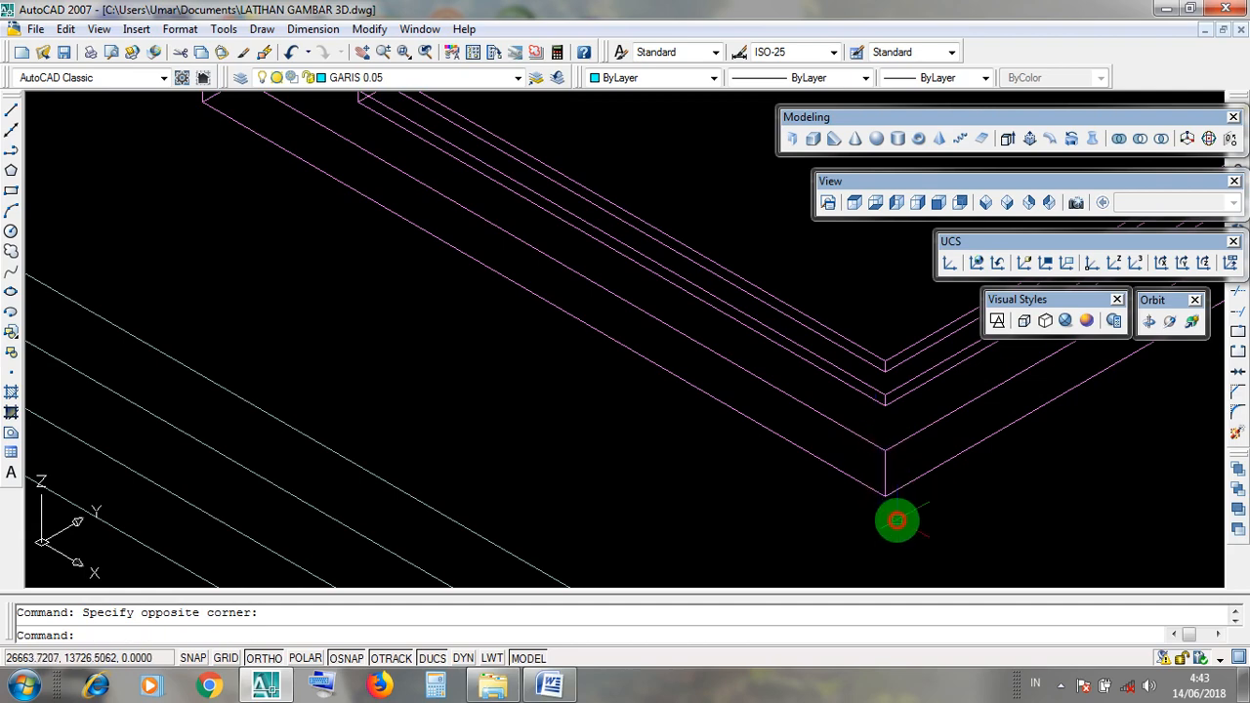
Recheck the inner vertical edge at the jamb's closed-end right corner by framing it with selection windows
{"action": "scroll", "coordinate": [810, 557], "scroll_direction": "down", "scroll_amount": 3}
{"action": "middle_click_drag", "start_coordinate": [805, 520], "coordinate": [828, 396]}
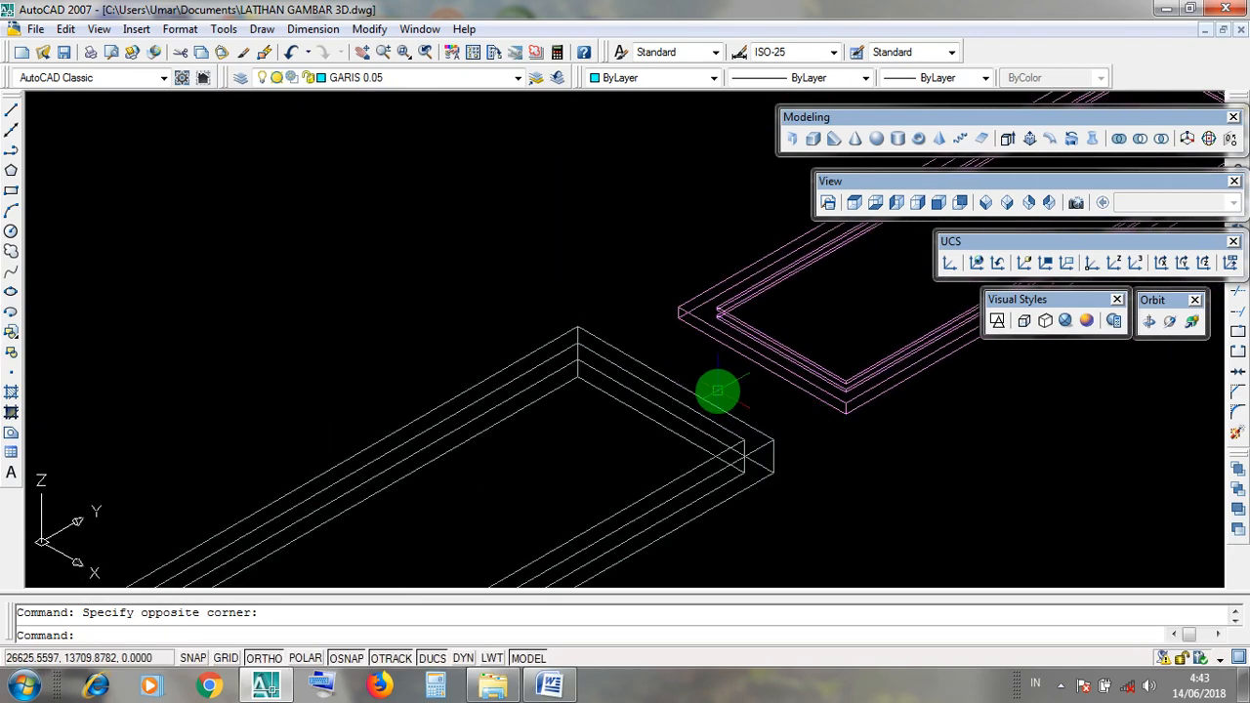
{"action": "left_click", "coordinate": [718, 390]}
{"action": "scroll", "coordinate": [748, 505], "scroll_direction": "up", "scroll_amount": 2}
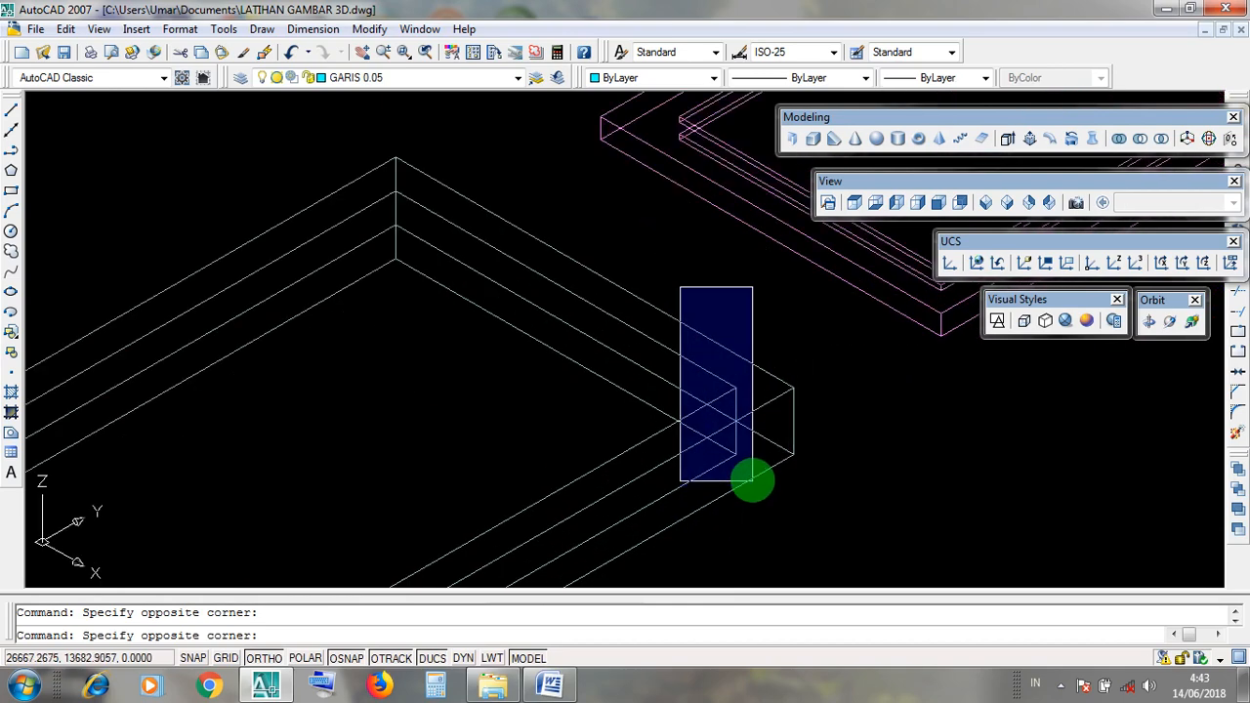
{"action": "left_click", "coordinate": [749, 472]}
{"action": "left_click", "coordinate": [725, 369]}
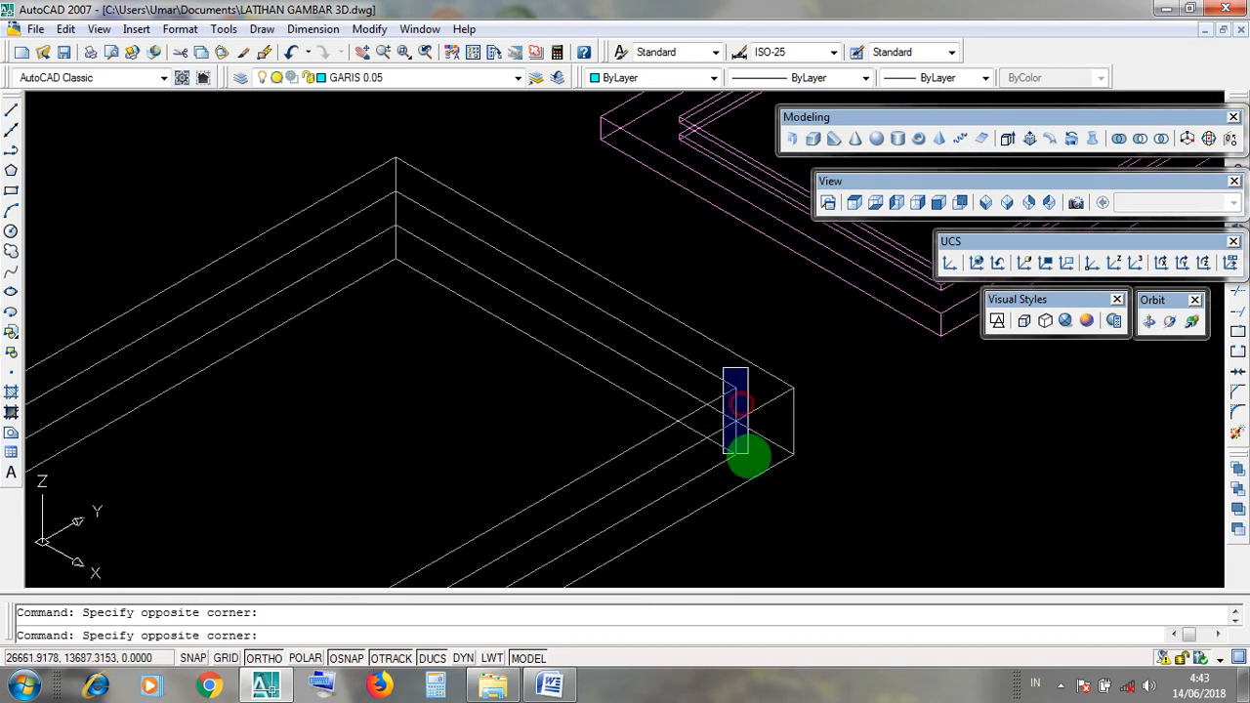
{"action": "scroll", "coordinate": [745, 468], "scroll_direction": "down", "scroll_amount": 4}
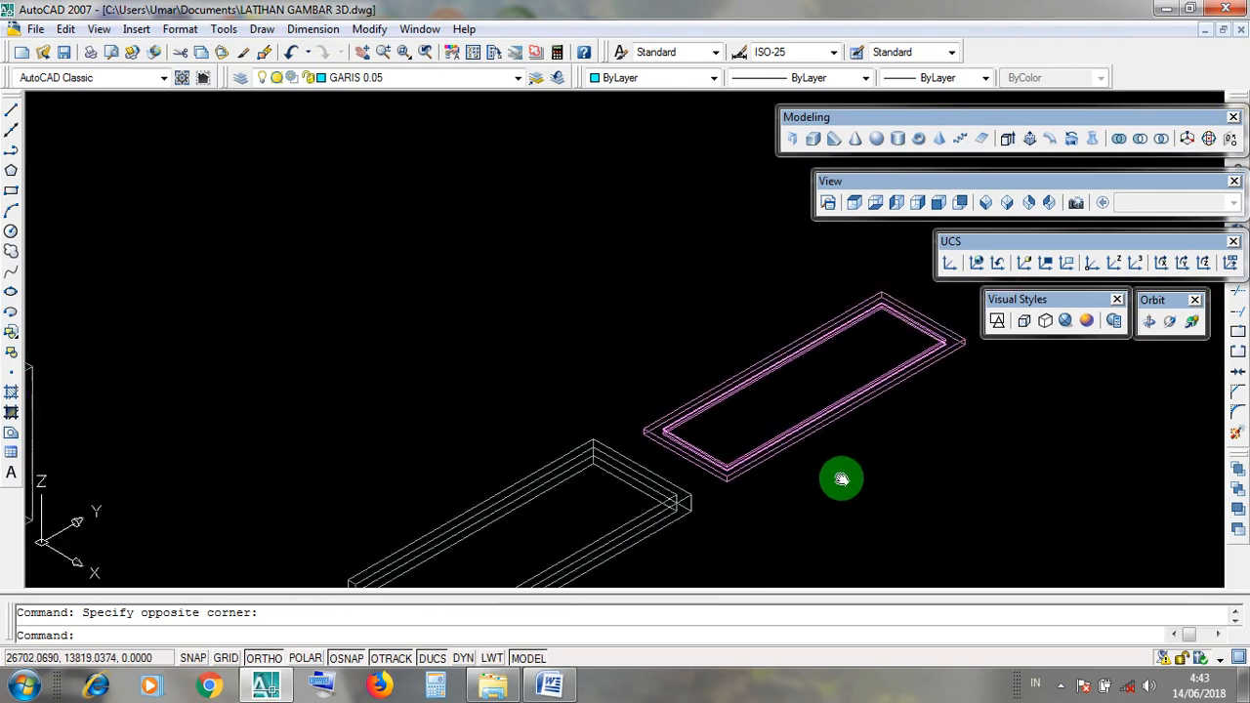
Examine the outer vertical edge at the door leaf's far right corner by framing it repeatedly with selection windows
{"action": "scroll", "coordinate": [771, 503], "scroll_direction": "up", "scroll_amount": 5}
{"action": "scroll", "coordinate": [810, 446], "scroll_direction": "up", "scroll_amount": 5}
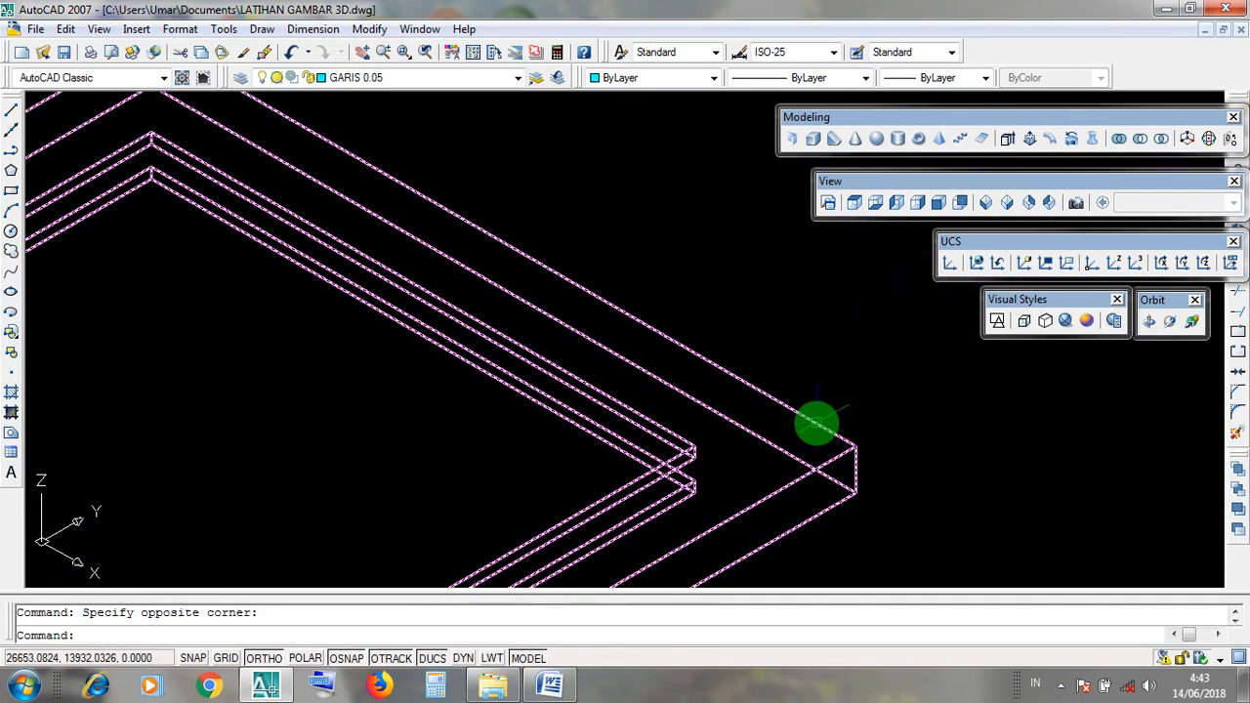
{"action": "left_click", "coordinate": [827, 405]}
{"action": "left_click", "coordinate": [875, 522]}
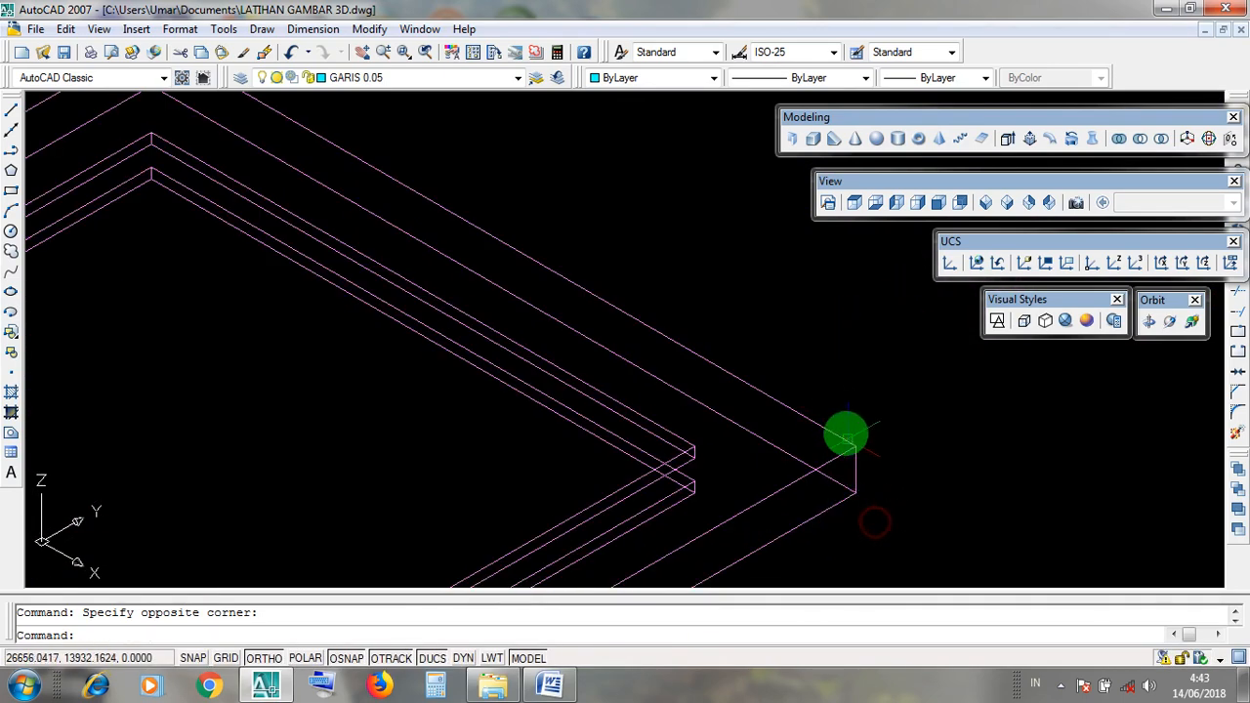
{"action": "left_click", "coordinate": [838, 420]}
{"action": "left_click", "coordinate": [870, 519]}
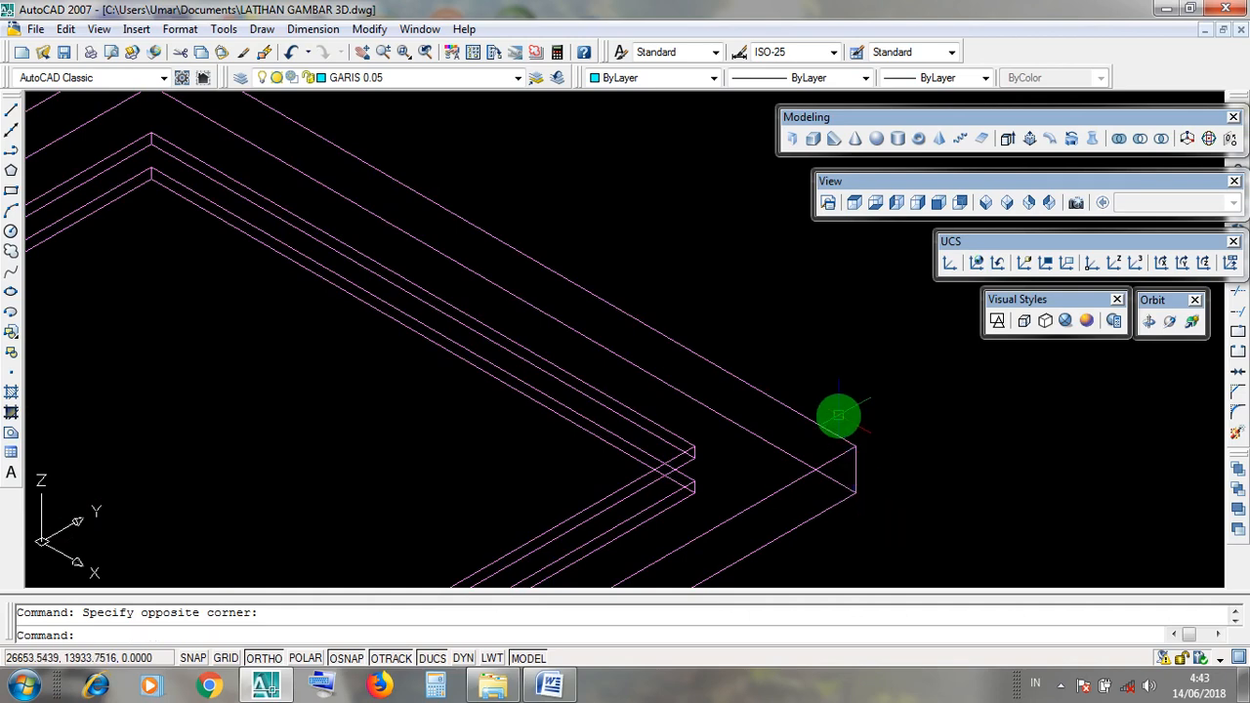
{"action": "left_click", "coordinate": [837, 413]}
{"action": "left_click", "coordinate": [871, 516]}
{"action": "left_click", "coordinate": [857, 437]}
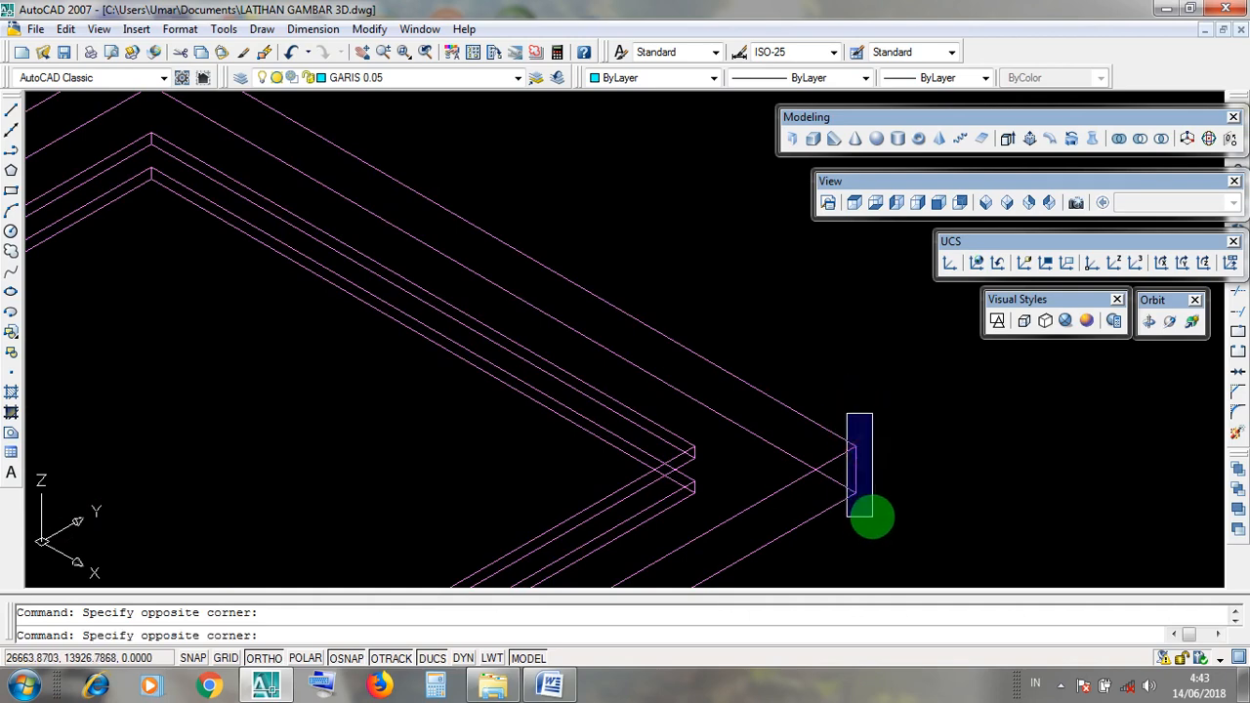
{"action": "left_click", "coordinate": [873, 517]}
{"action": "scroll", "coordinate": [841, 420], "scroll_direction": "down", "scroll_amount": 5}
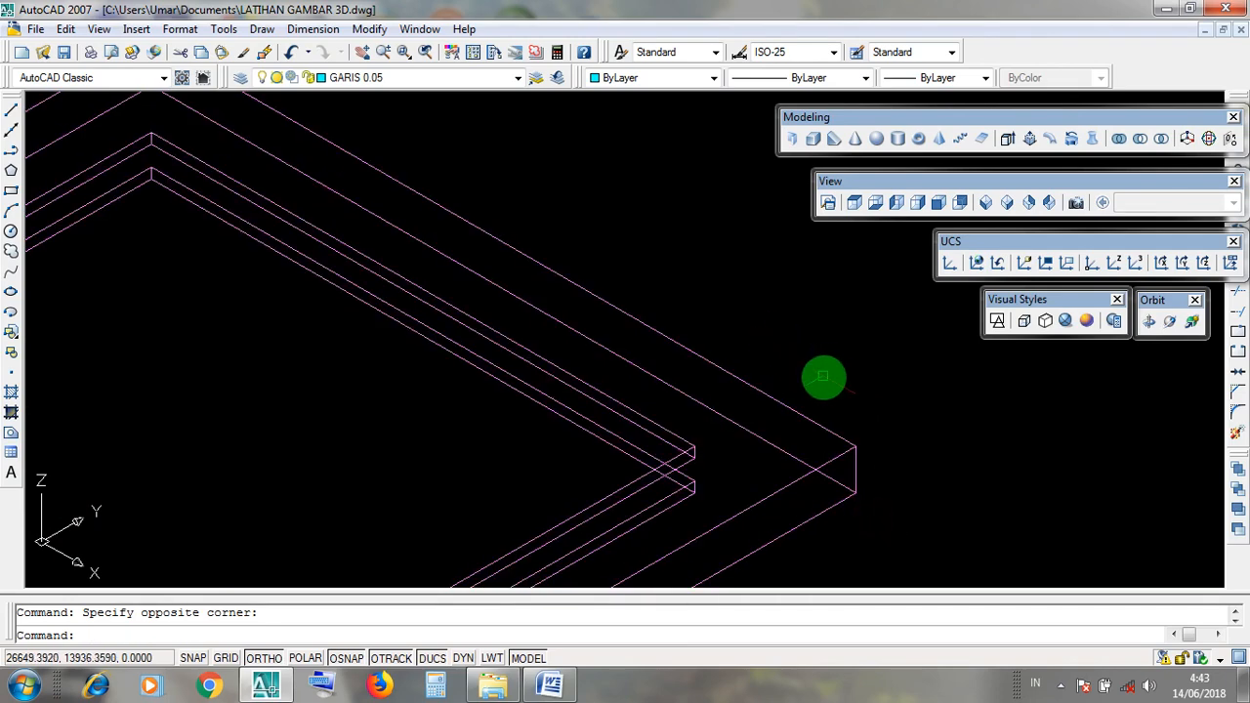
{"action": "scroll", "coordinate": [838, 383], "scroll_direction": "down", "scroll_amount": 3}
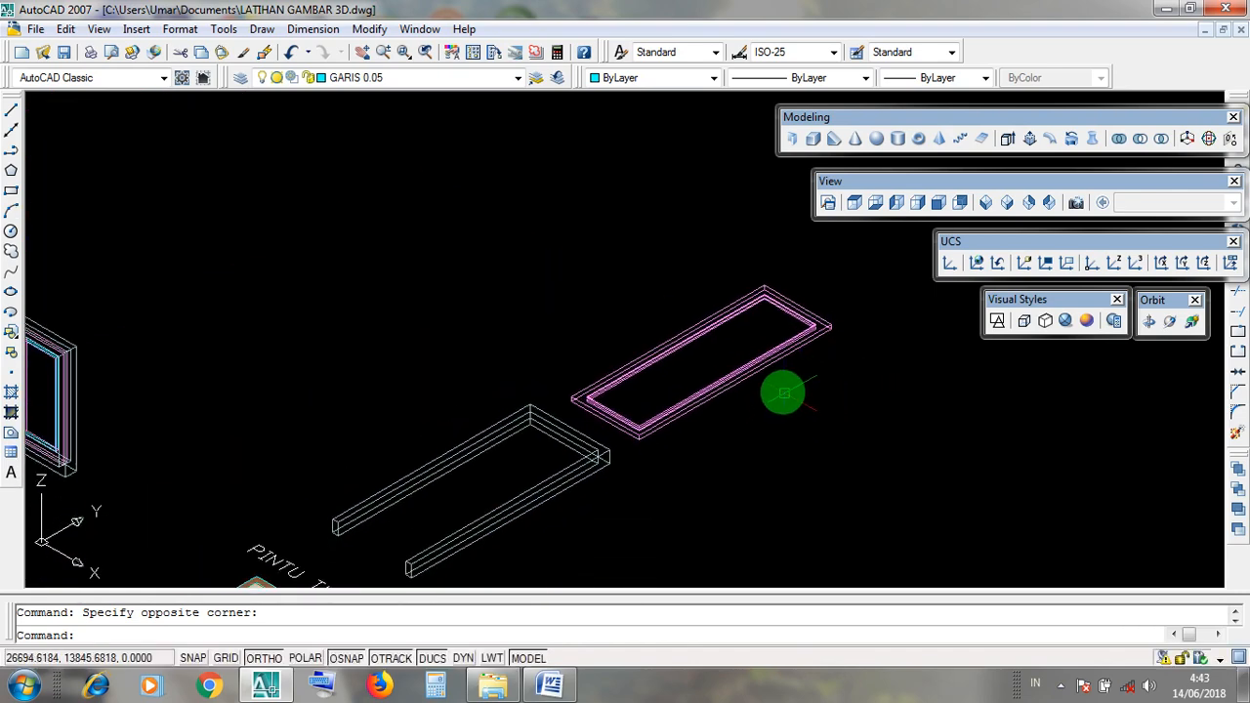
{"action": "left_click", "coordinate": [381, 30]}
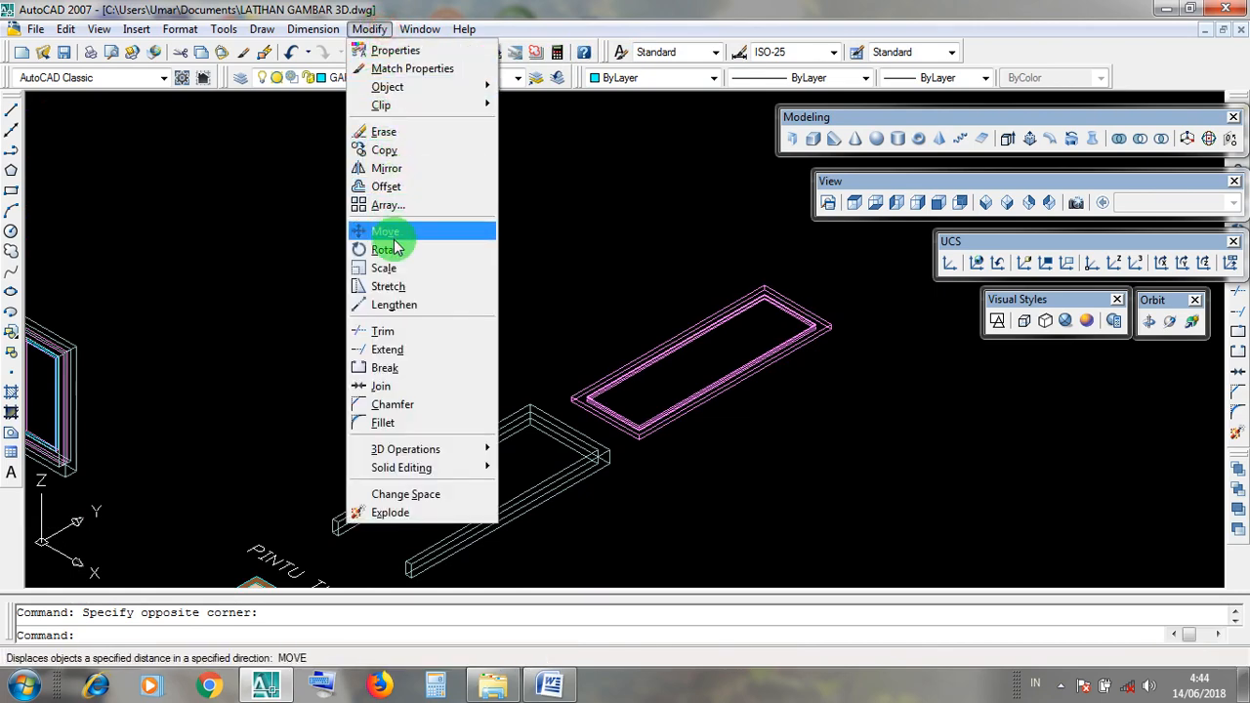
{"action": "left_click", "coordinate": [599, 272]}
{"action": "left_click", "coordinate": [588, 238]}
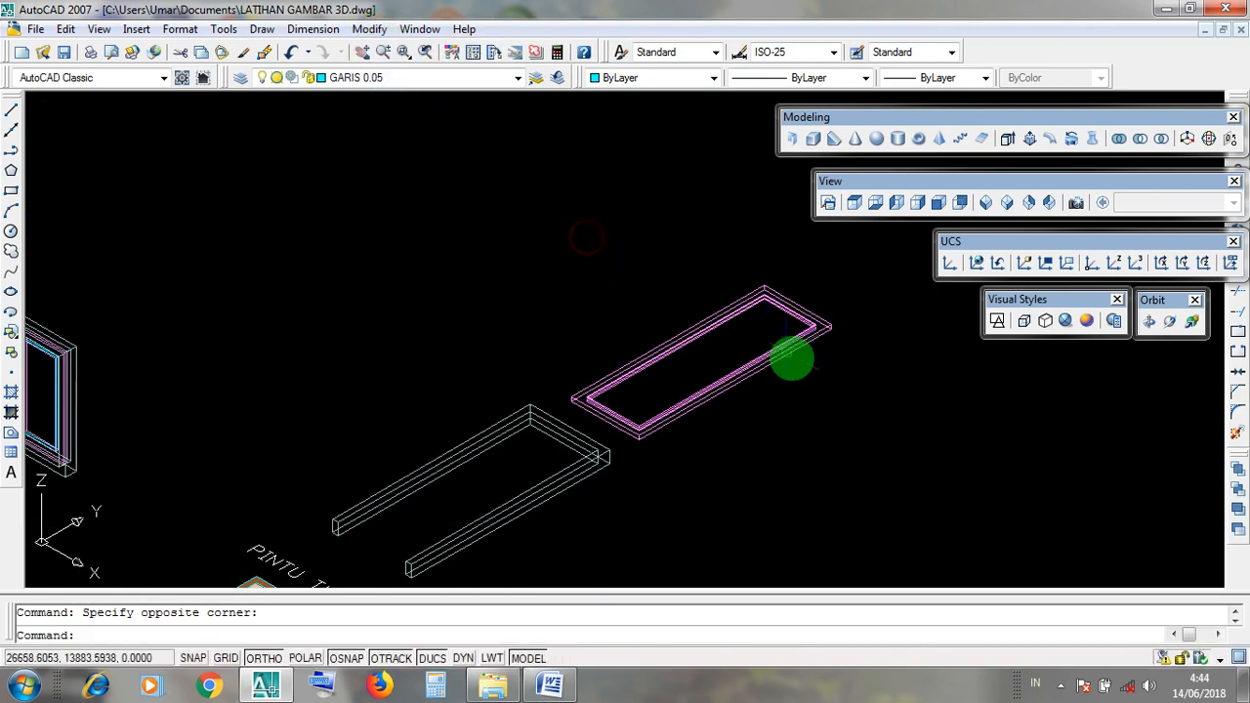
Move the door leaf from the midpoint of its far right corner's outer vertical edge to the midpoint of the jamb's matching inner corner edge
{"action": "left_click", "coordinate": [815, 414]}
{"action": "left_click", "coordinate": [743, 307]}
{"action": "left_click", "coordinate": [804, 387]}
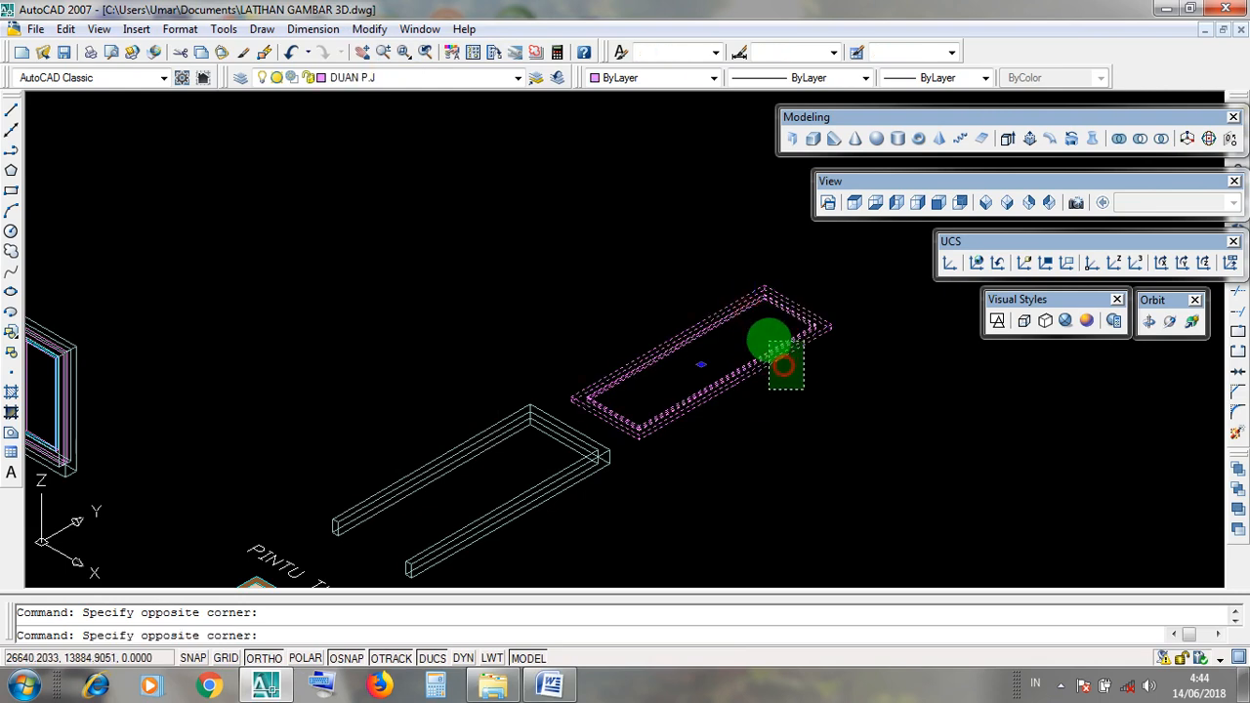
{"action": "left_click", "coordinate": [781, 368]}
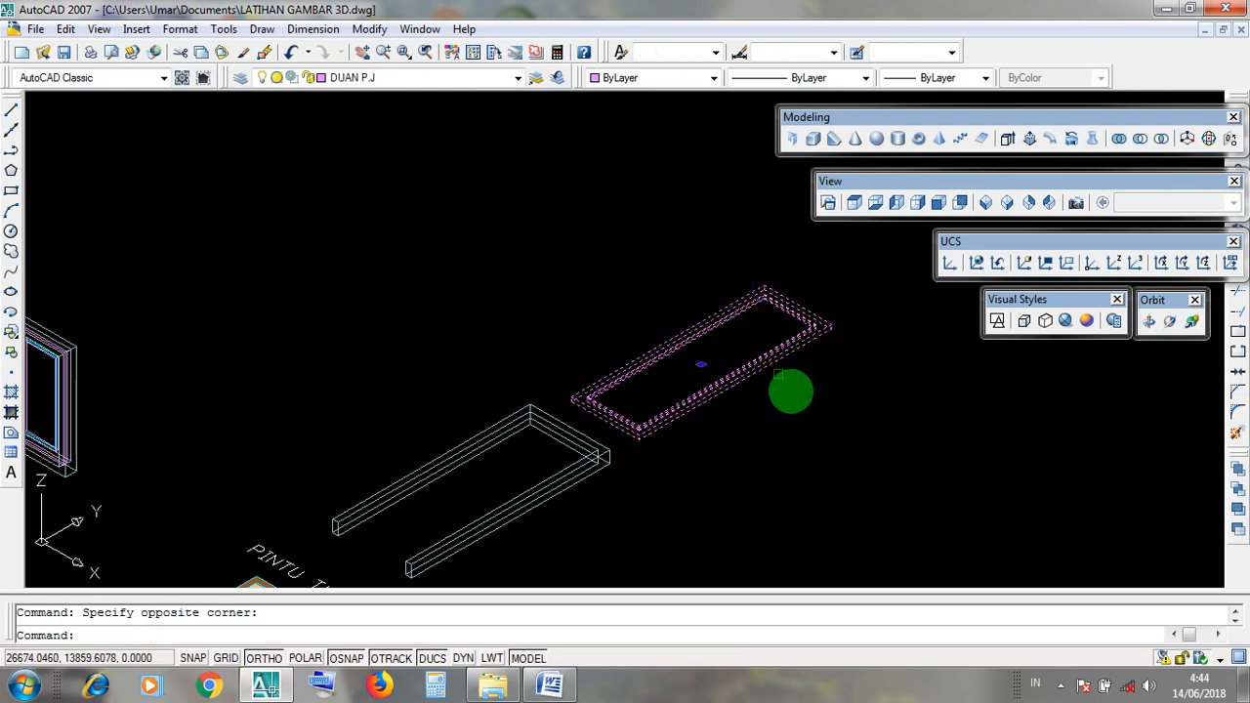
{"action": "left_click", "coordinate": [790, 393]}
{"action": "left_click", "coordinate": [740, 305]}
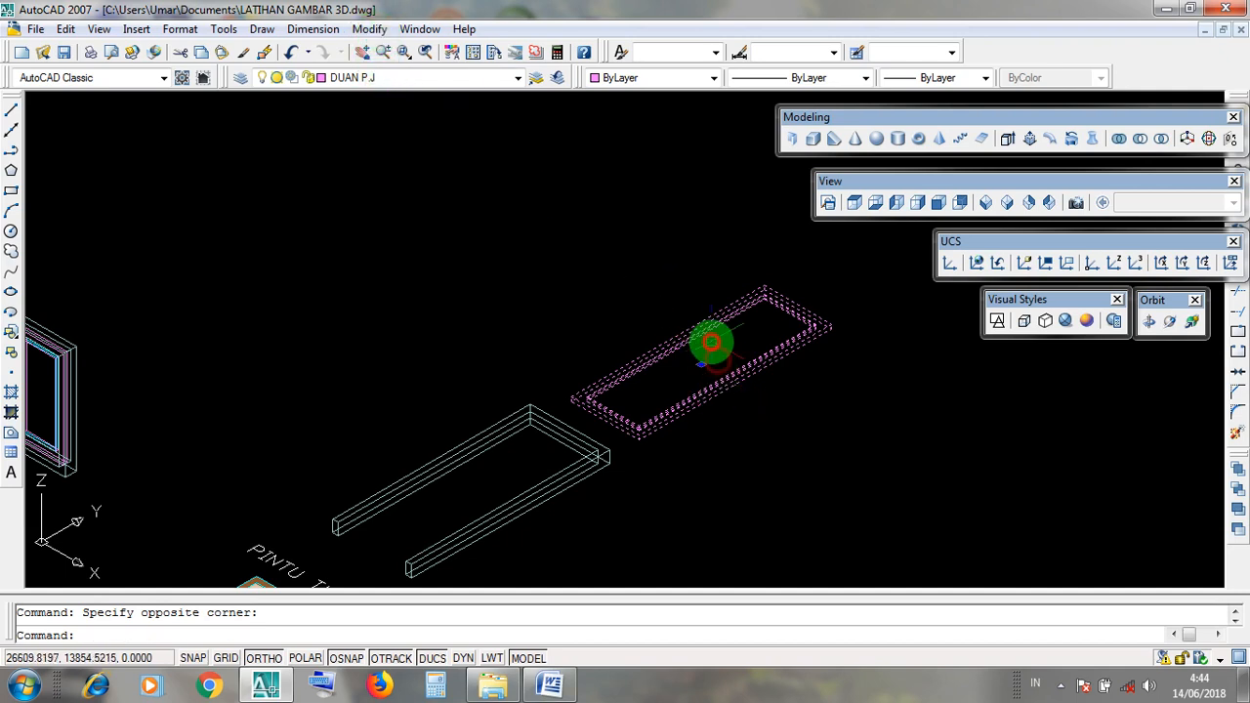
{"action": "left_click", "coordinate": [370, 29]}
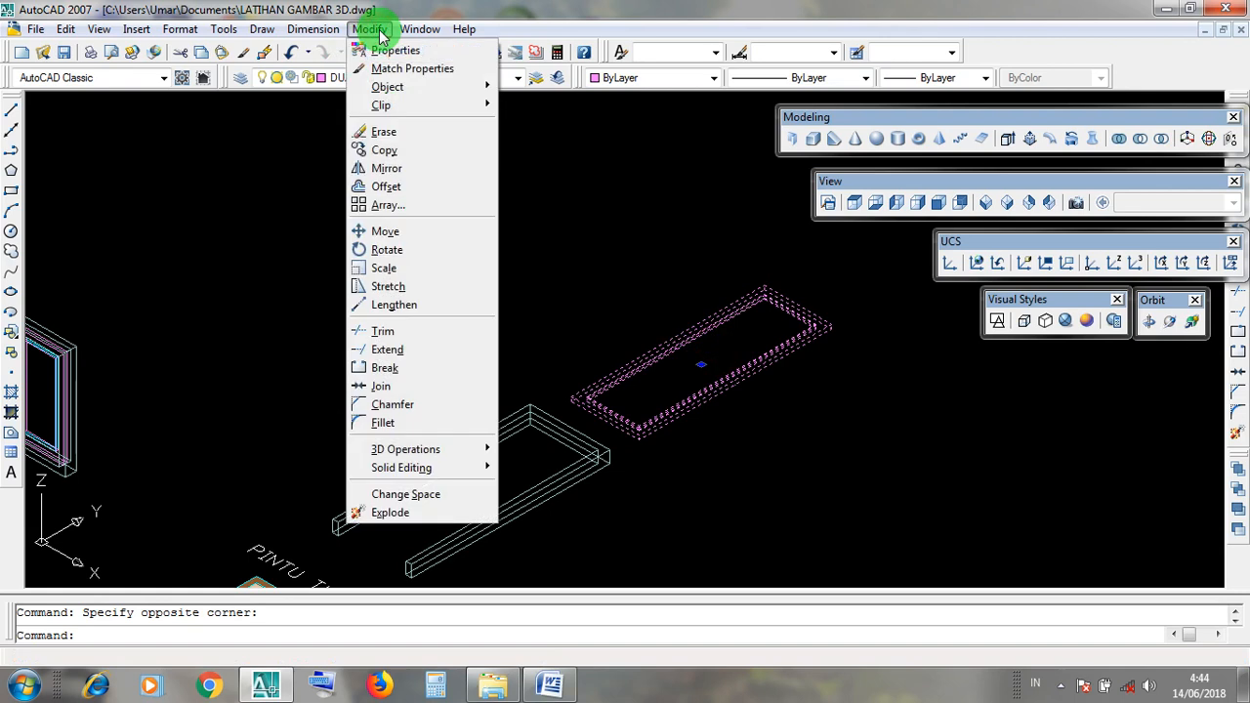
{"action": "left_click", "coordinate": [404, 234]}
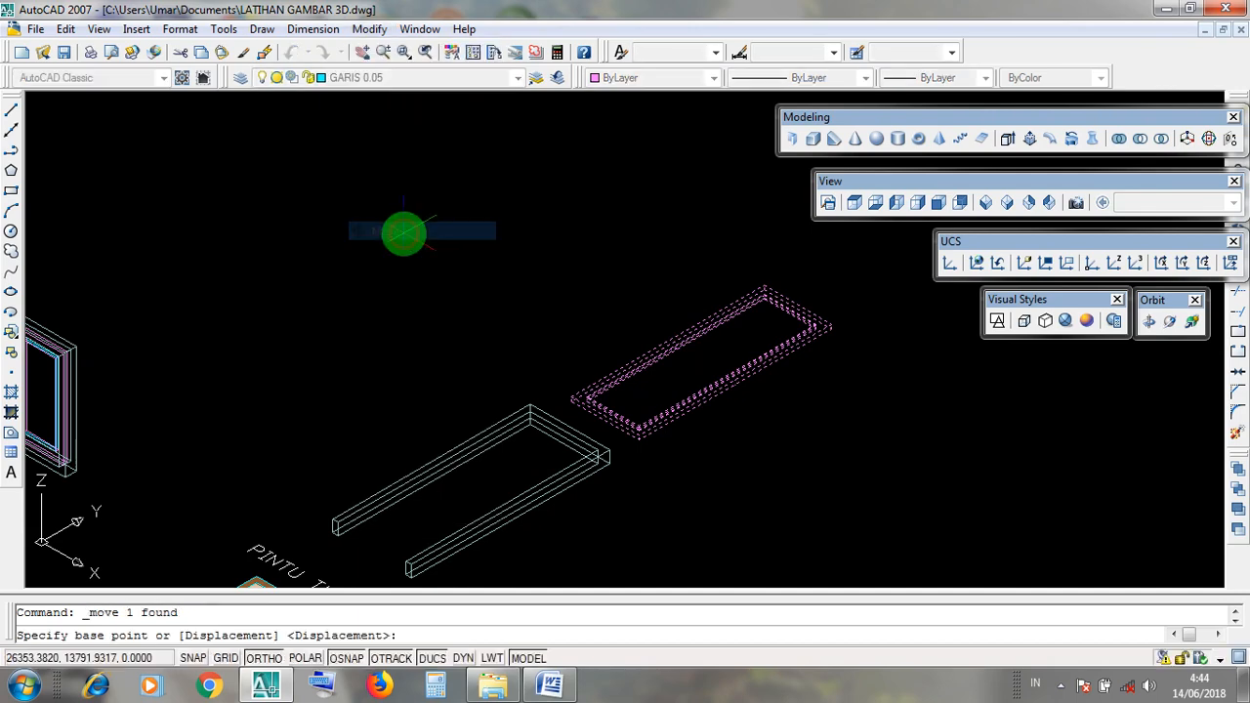
{"action": "scroll", "coordinate": [850, 320], "scroll_direction": "up", "scroll_amount": 6}
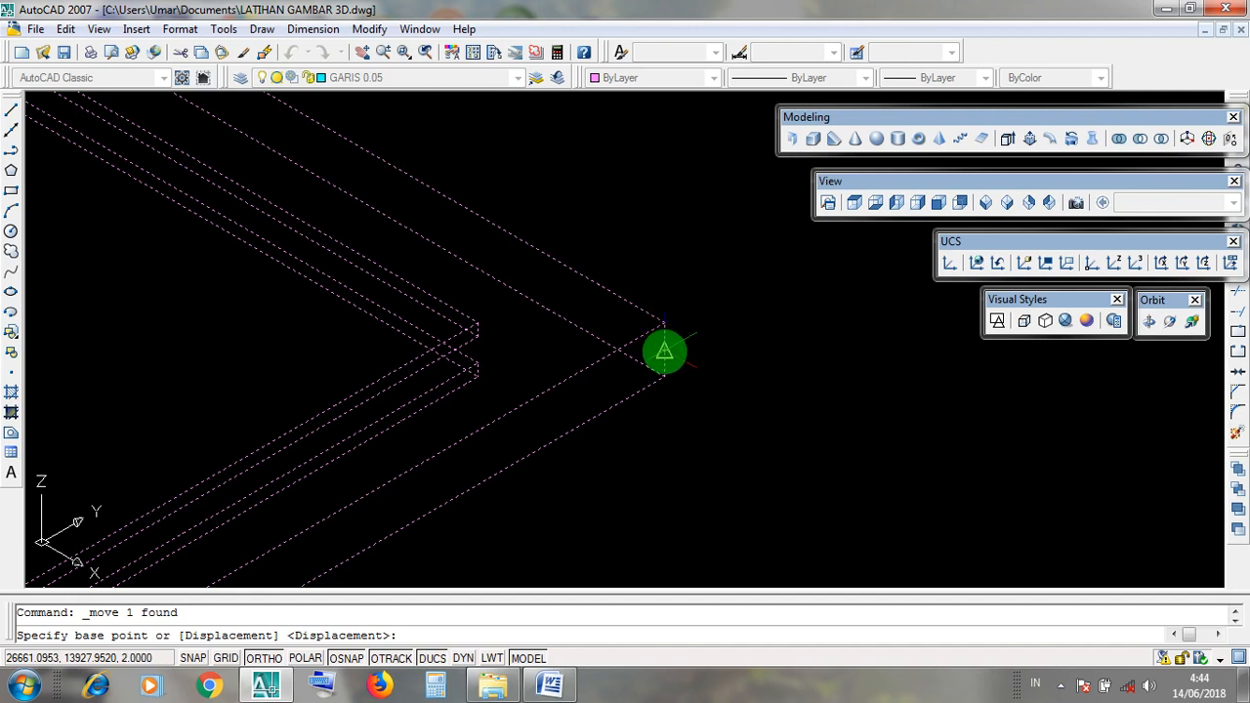
{"action": "left_click", "coordinate": [664, 352]}
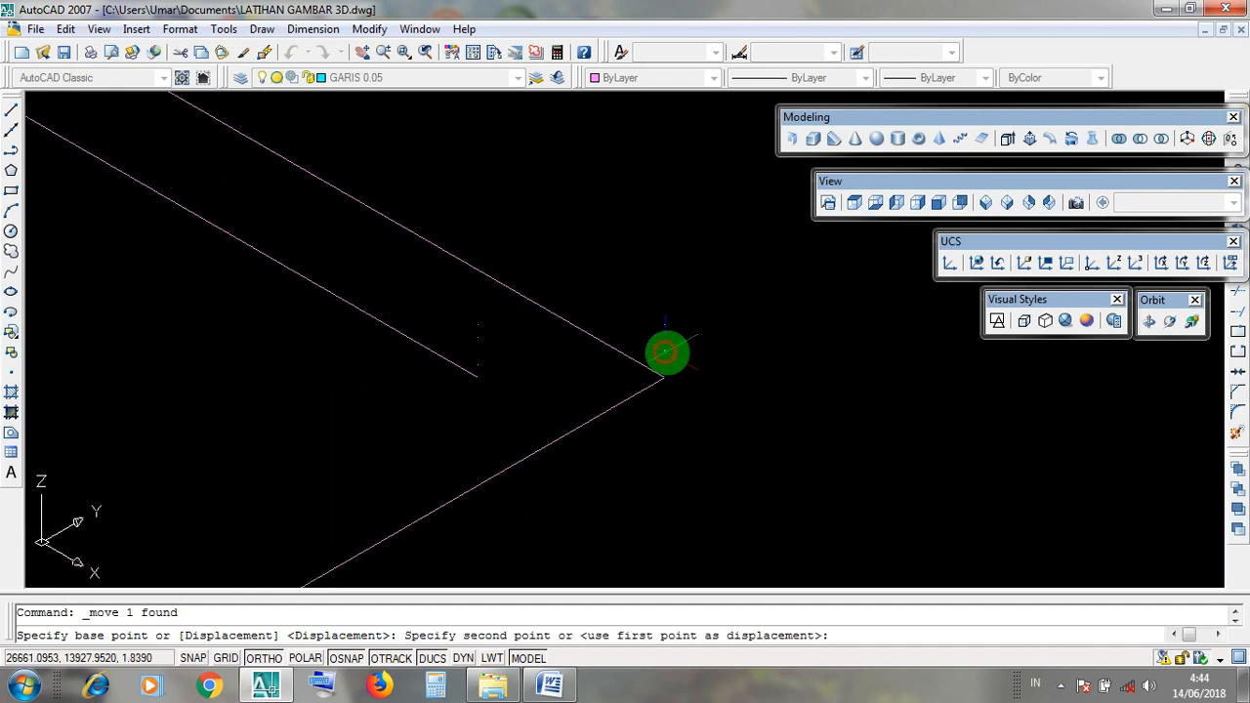
{"action": "scroll", "coordinate": [787, 340], "scroll_direction": "down", "scroll_amount": 5}
{"action": "scroll", "coordinate": [753, 276], "scroll_direction": "up", "scroll_amount": 8}
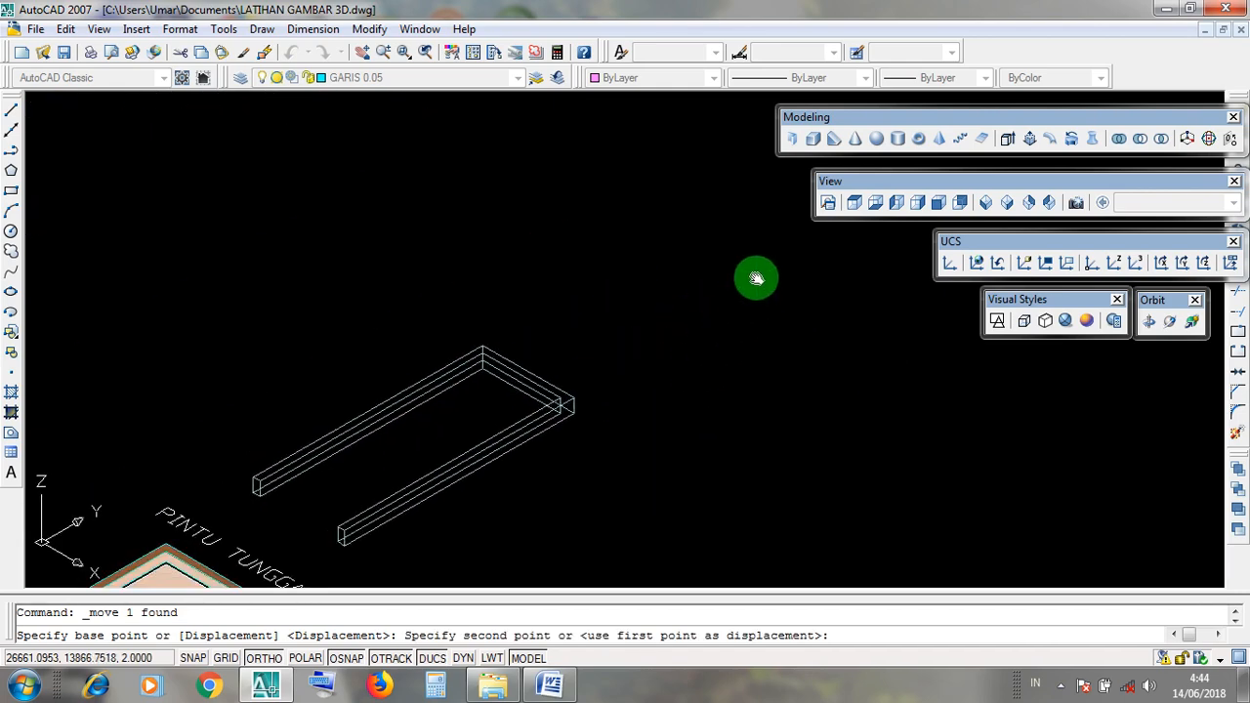
{"action": "scroll", "coordinate": [704, 436], "scroll_direction": "up", "scroll_amount": 3}
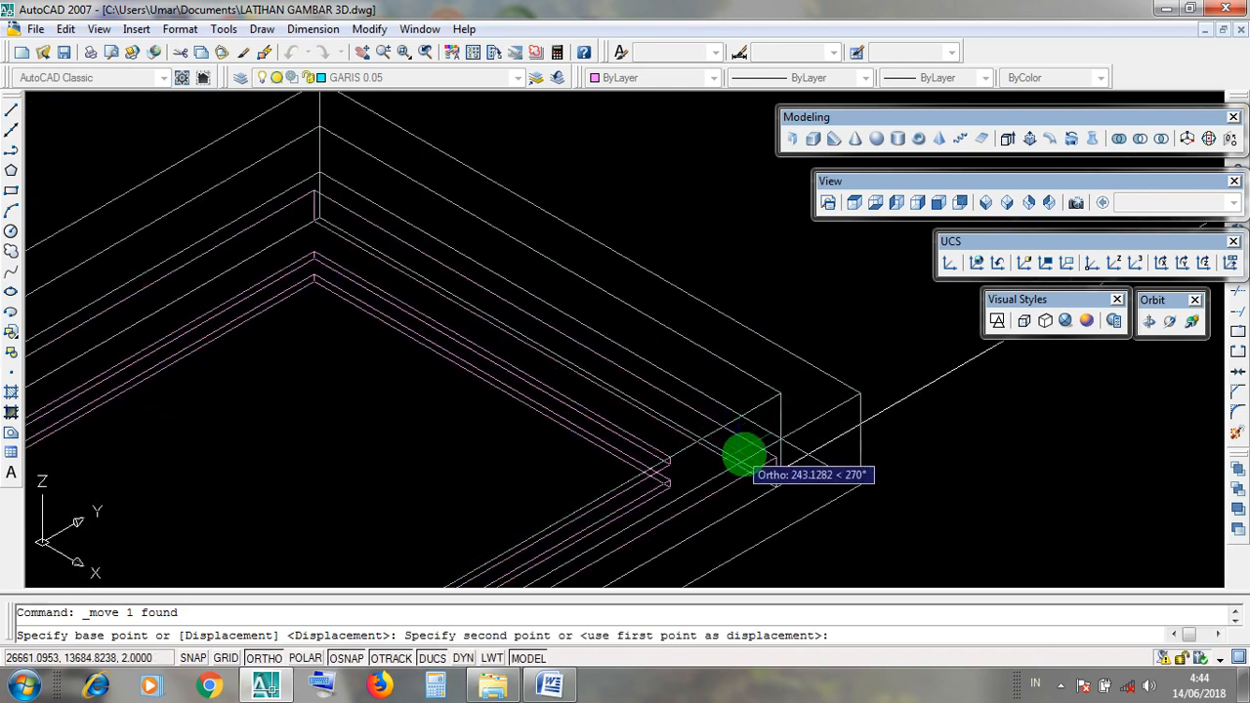
{"action": "scroll", "coordinate": [780, 484], "scroll_direction": "up", "scroll_amount": 3}
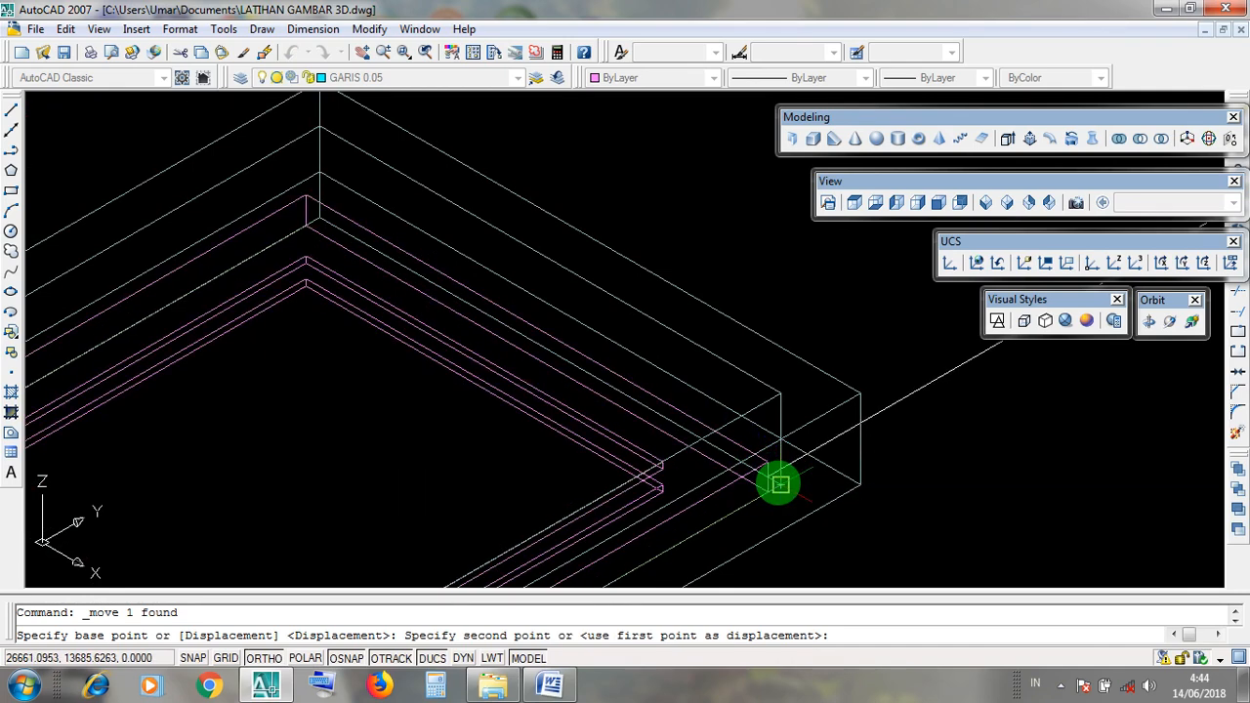
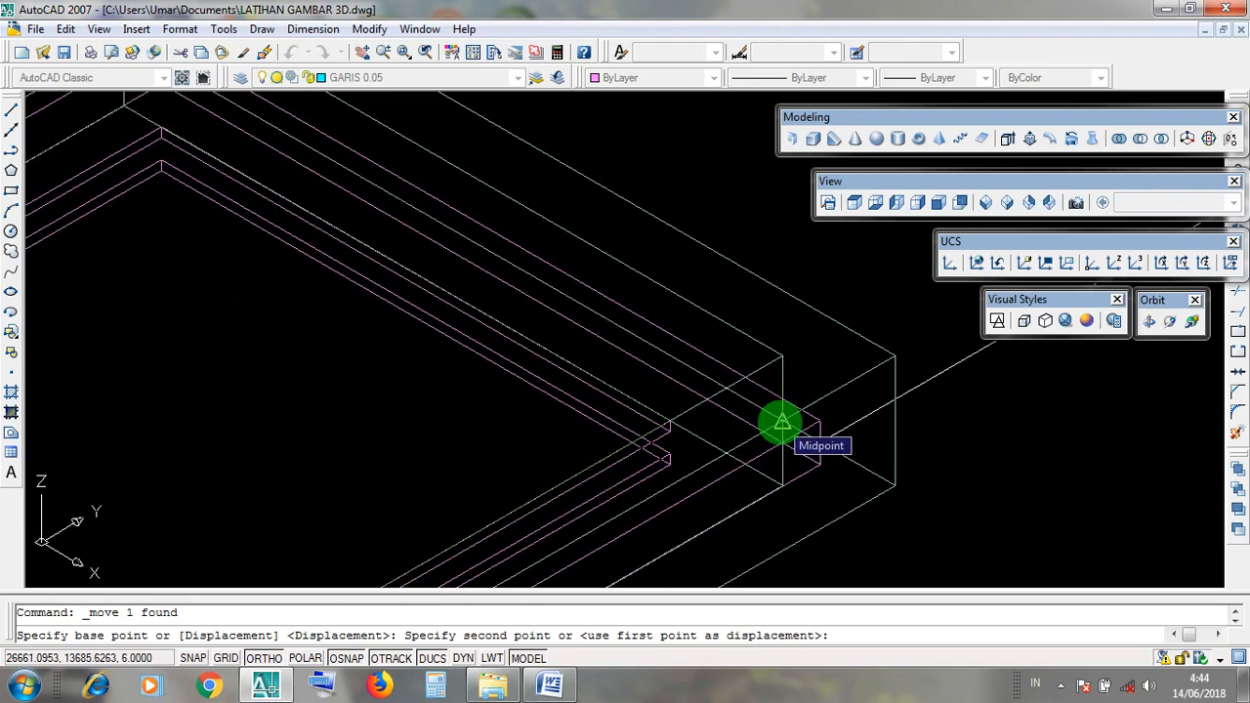
{"action": "left_click", "coordinate": [781, 422]}
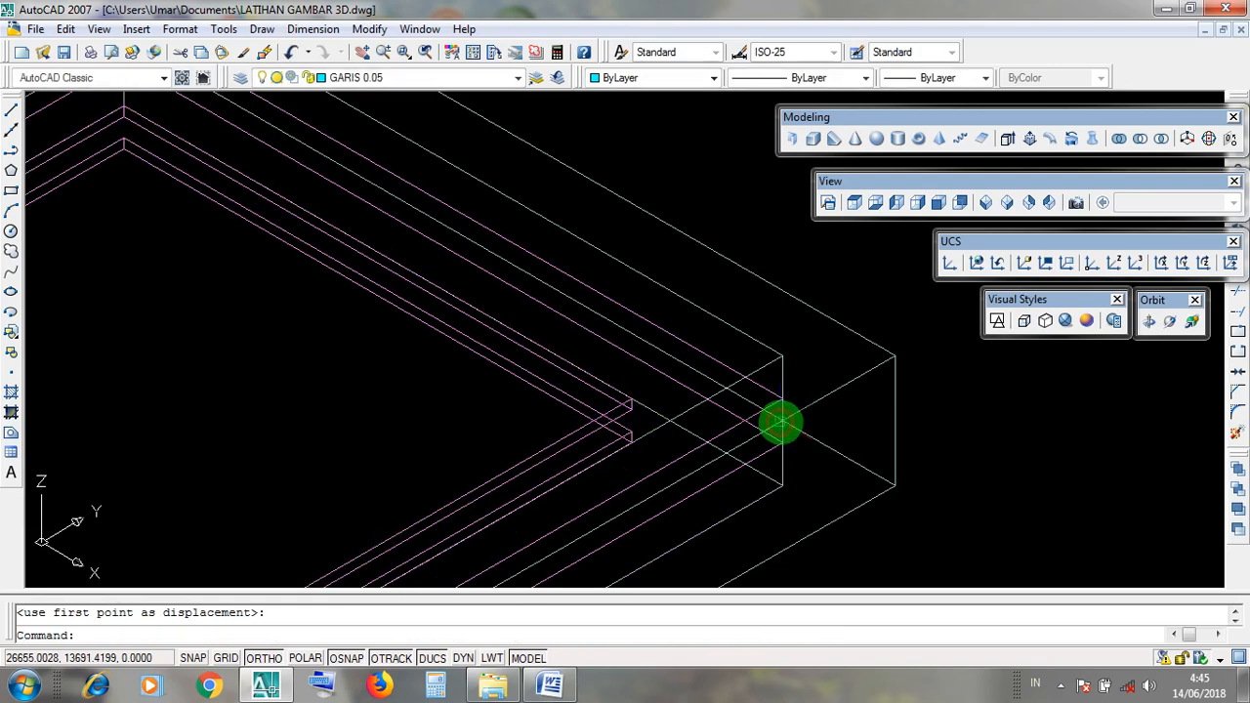
Check the alignment of the leaf's corner edge with the jamb's inner corner edge by framing both
{"action": "scroll", "coordinate": [825, 358], "scroll_direction": "down", "scroll_amount": 1}
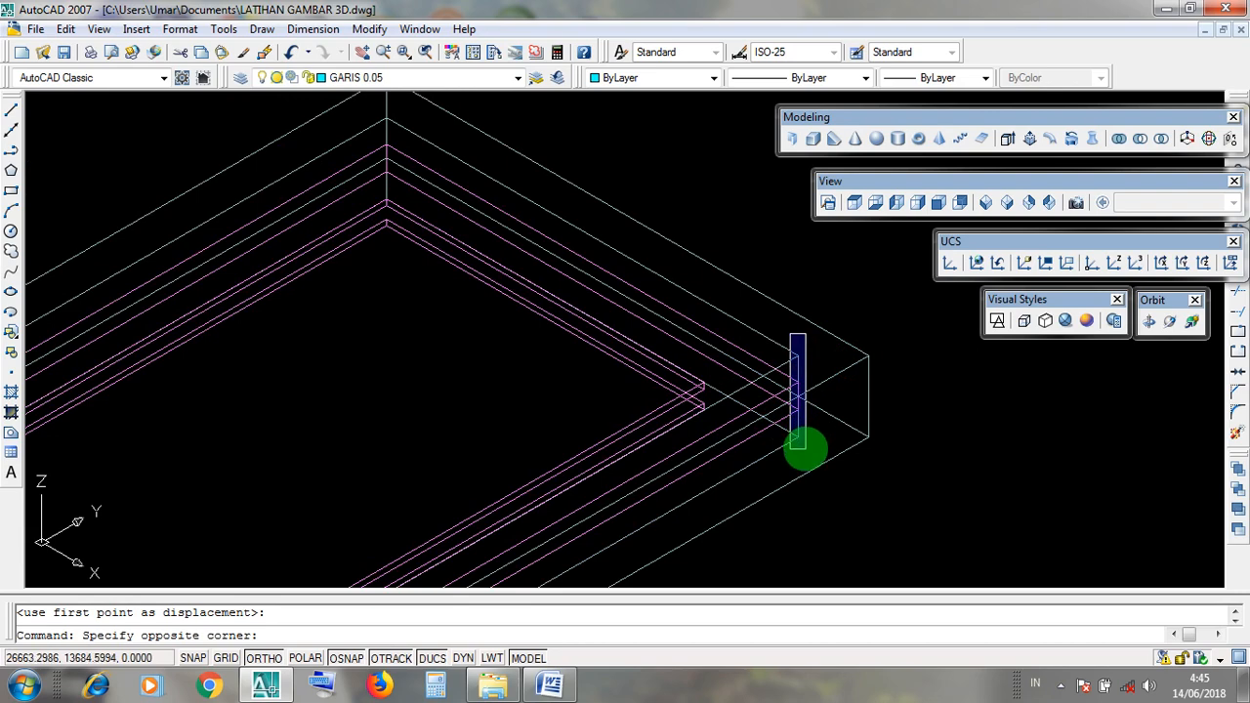
{"action": "left_click", "coordinate": [805, 450]}
{"action": "left_click", "coordinate": [791, 335]}
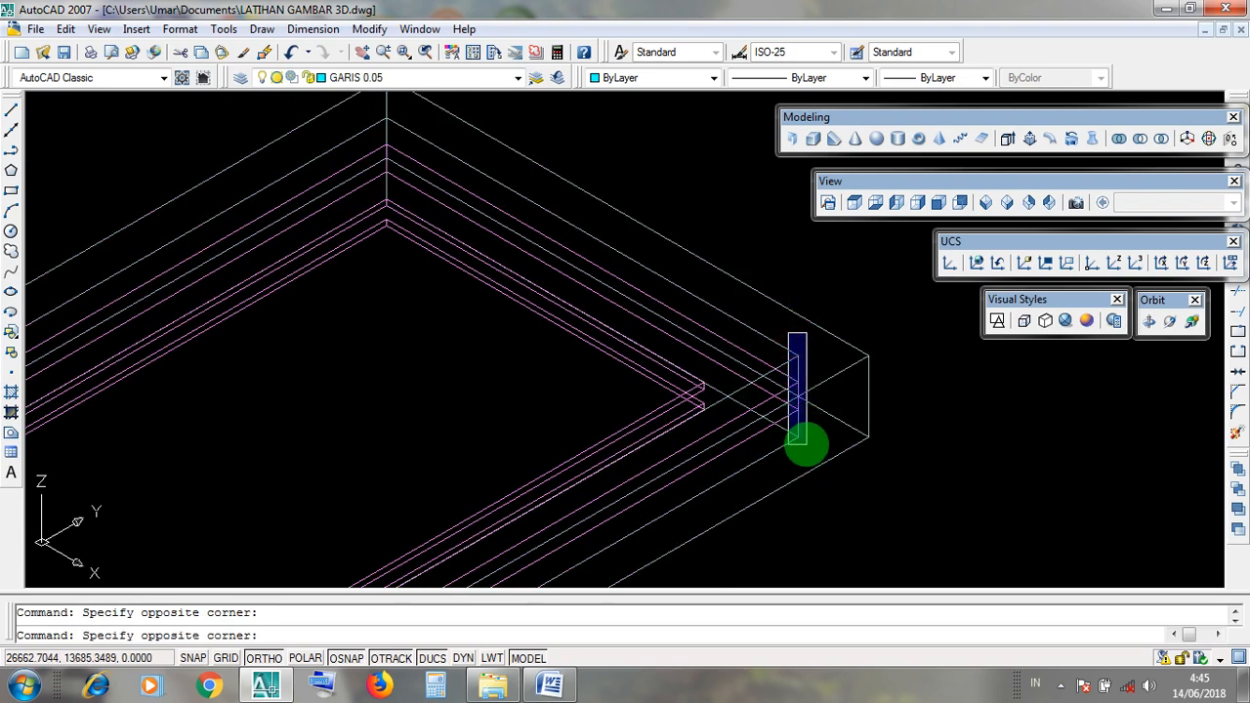
{"action": "left_click", "coordinate": [806, 447]}
{"action": "scroll", "coordinate": [812, 346], "scroll_direction": "down", "scroll_amount": 4}
{"action": "middle_click_drag", "start_coordinate": [775, 453], "coordinate": [796, 459]}
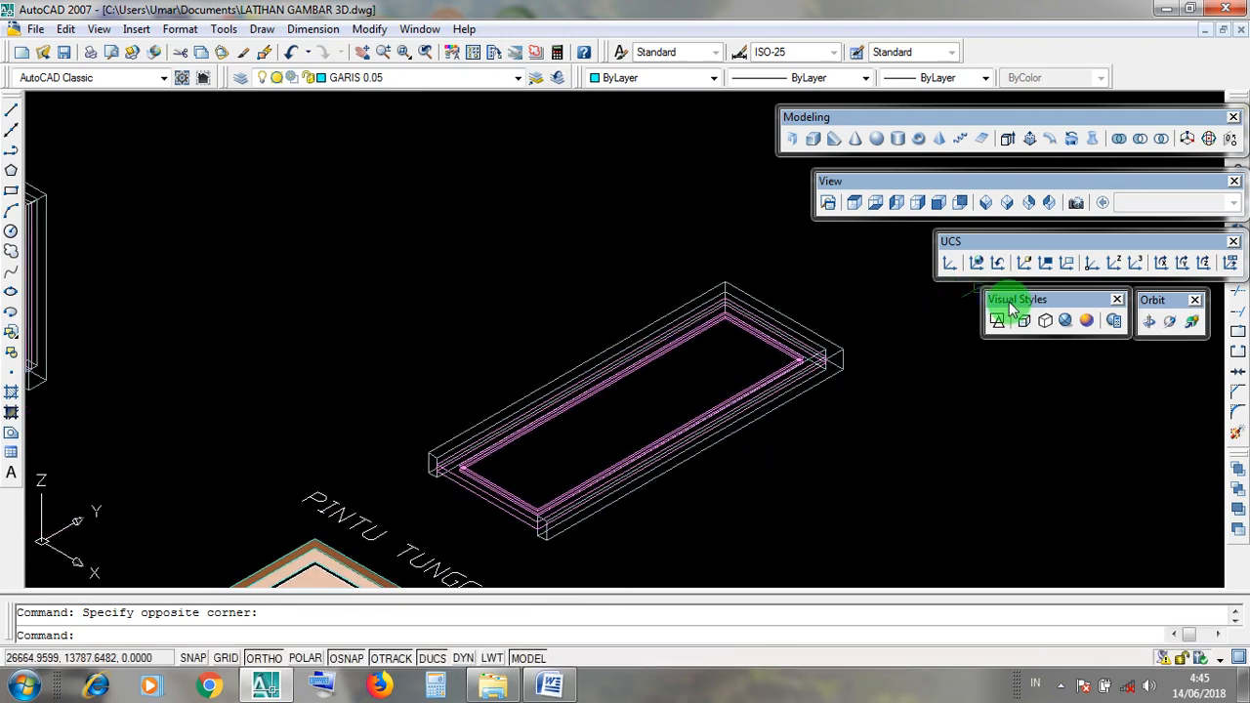
Inspect the assembled leaf and jamb in the Realistic visual style, and return to 2D Wireframe
{"action": "left_click", "coordinate": [1067, 324]}
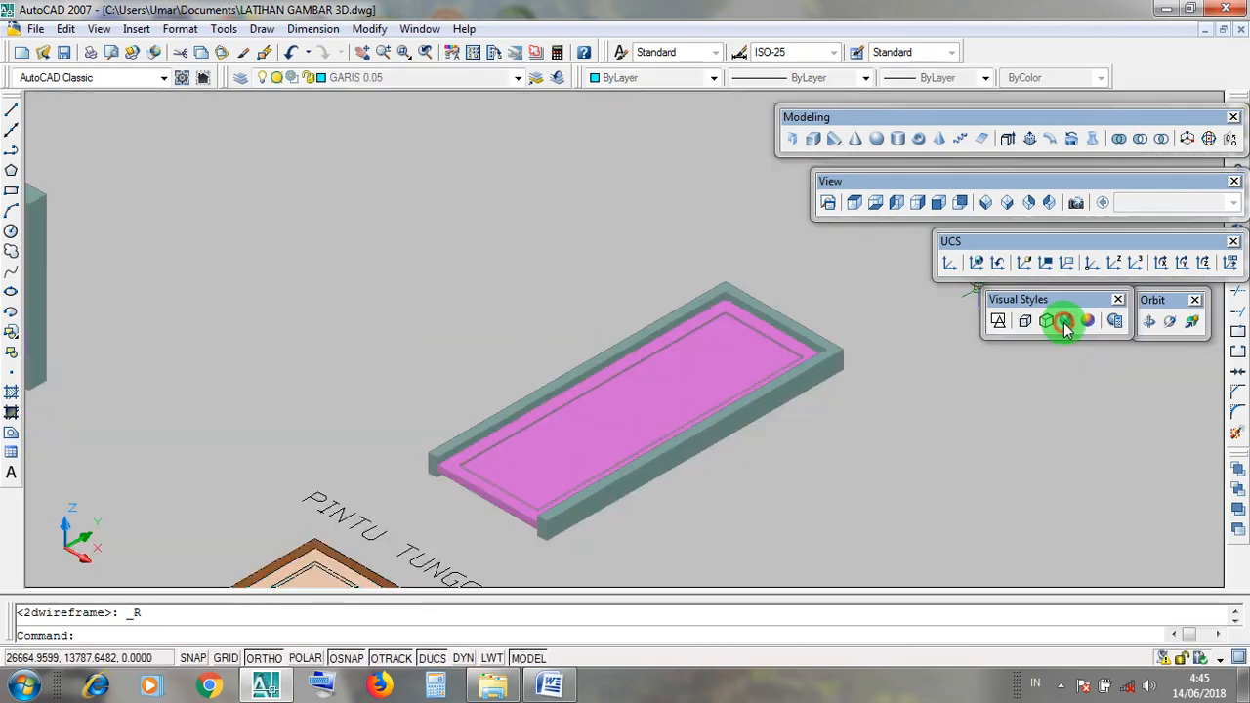
{"action": "mouse_move", "coordinate": [830, 407]}
{"action": "middle_mouse_down", "text": "shift"}
{"action": "mouse_move", "coordinate": [927, 346]}
{"action": "mouse_move", "coordinate": [909, 442]}
{"action": "mouse_move", "coordinate": [901, 380]}
{"action": "mouse_move", "coordinate": [880, 433]}
{"action": "middle_mouse_up", "text": "shift"}
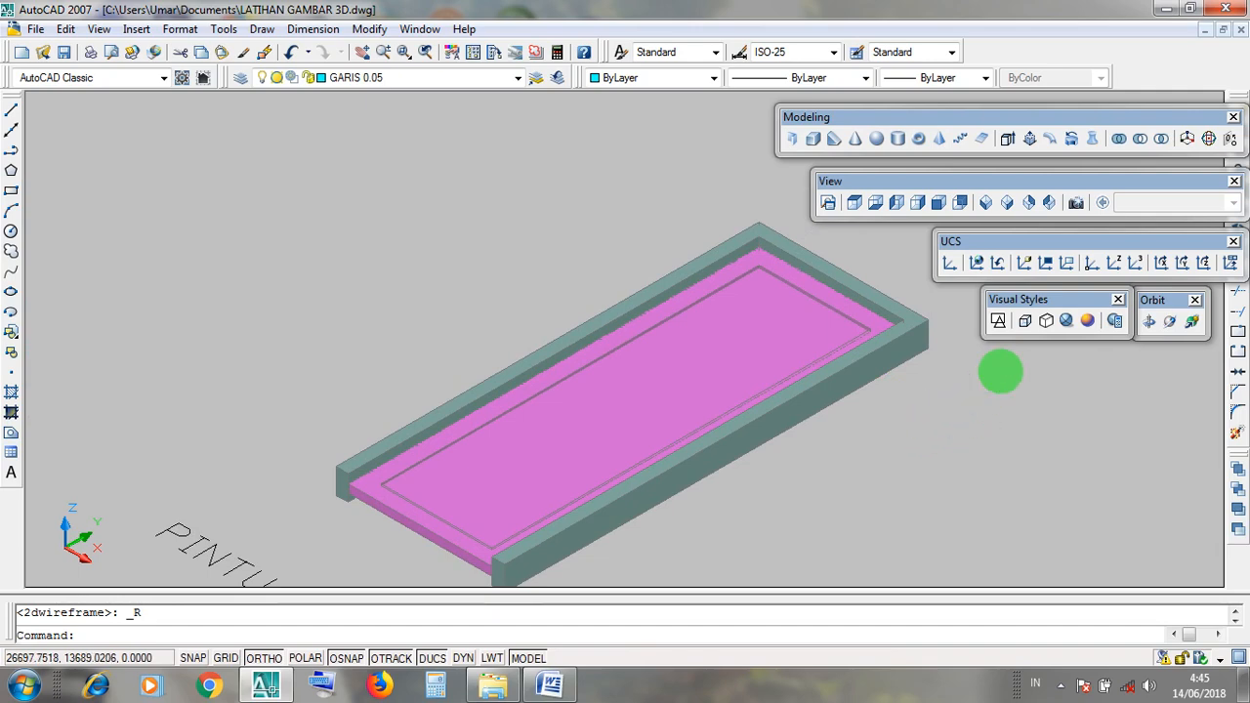
{"action": "left_click_drag", "start_coordinate": [1011, 304], "coordinate": [1012, 304]}
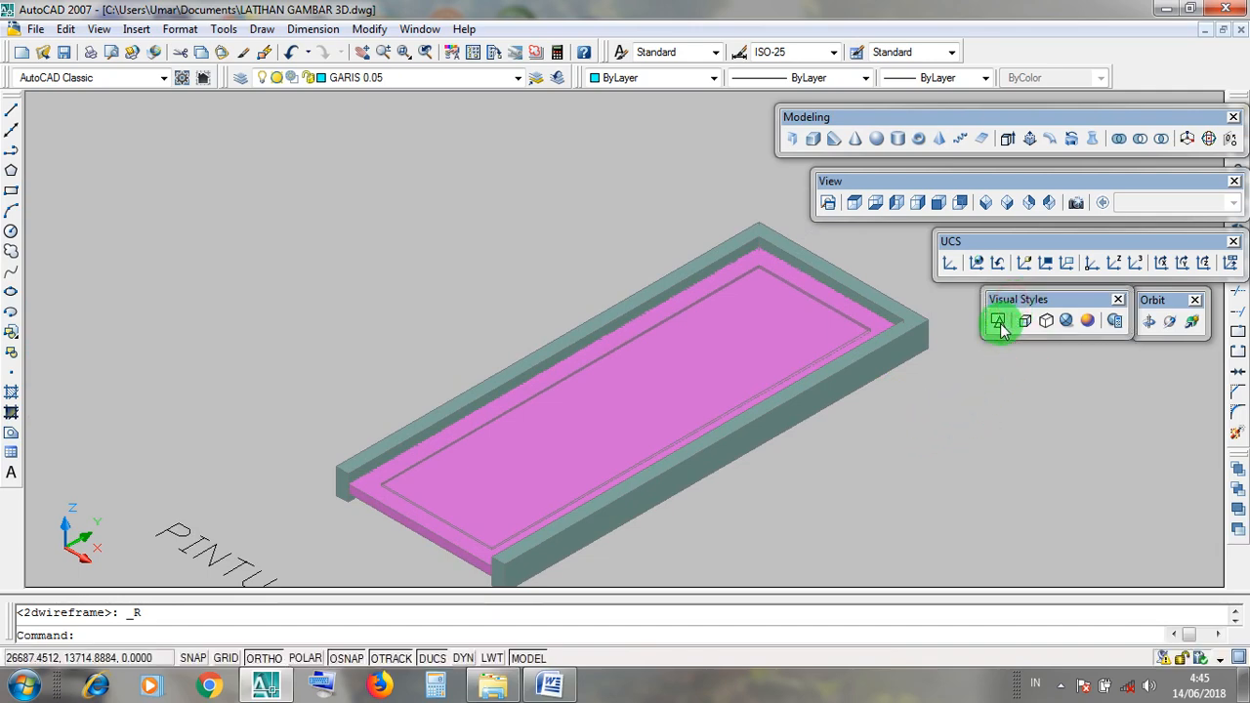
{"action": "left_click", "coordinate": [999, 324]}
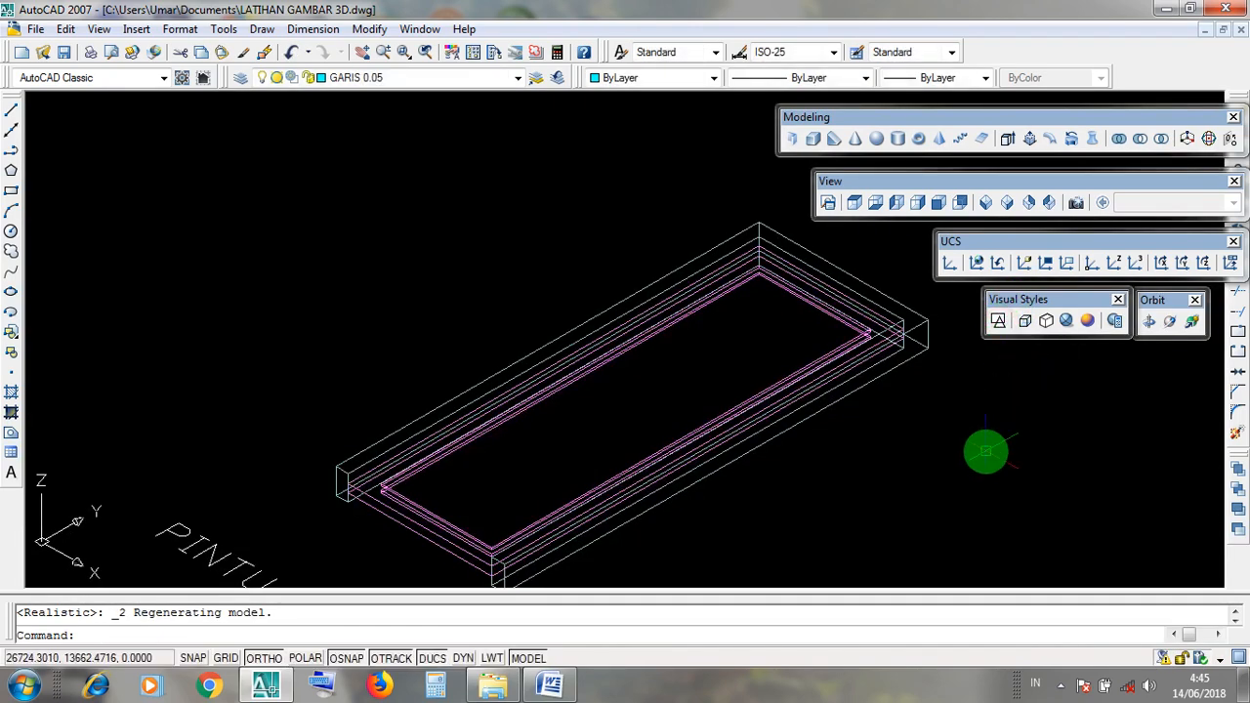
Minimize the current drawing and bring up BELAJAR 3D 1.dwg to view its upright single door as reference
{"action": "scroll", "coordinate": [987, 451], "scroll_direction": "down", "scroll_amount": 2}
{"action": "middle_click_drag", "start_coordinate": [987, 451], "coordinate": [846, 466]}
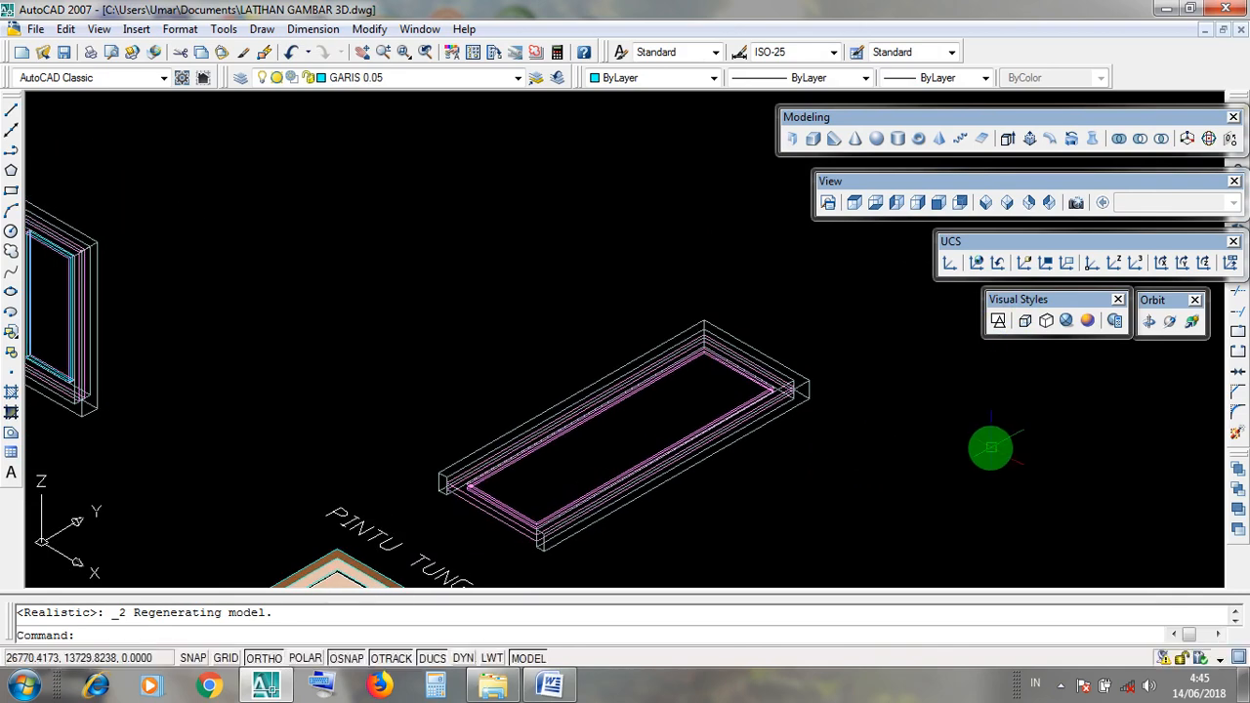
{"action": "scroll", "coordinate": [664, 427], "scroll_direction": "down", "scroll_amount": 2}
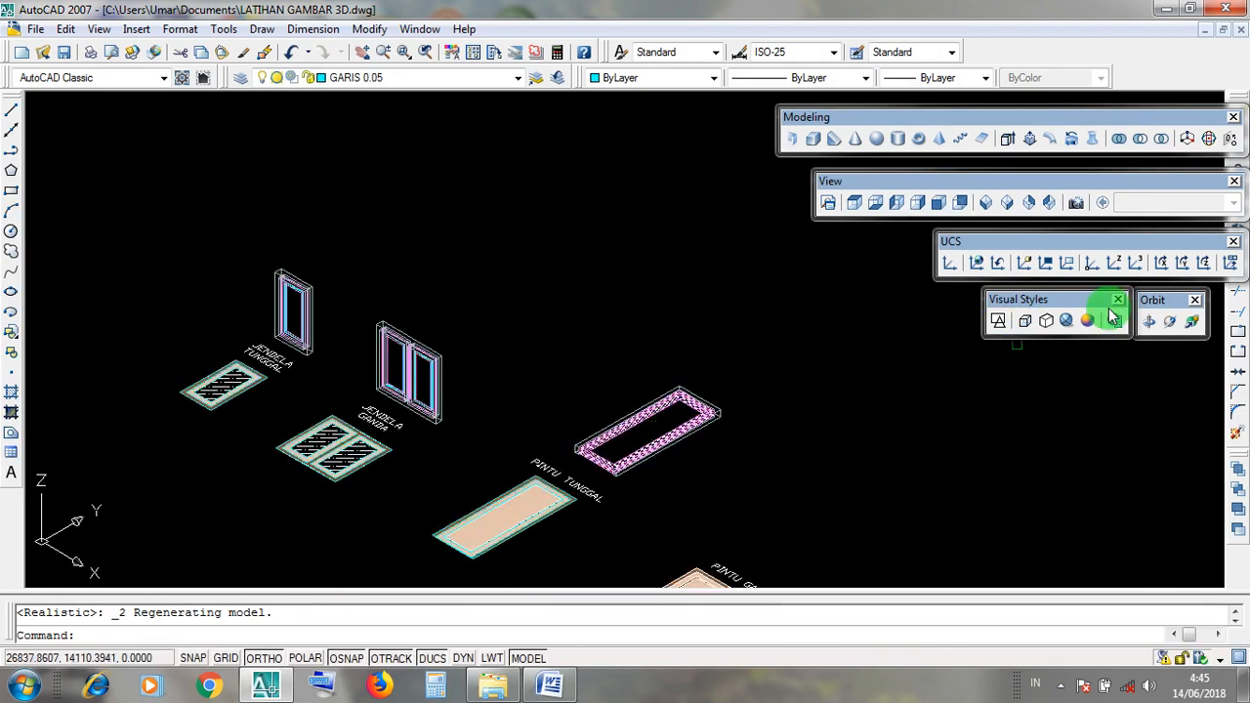
{"action": "left_click", "coordinate": [1205, 31]}
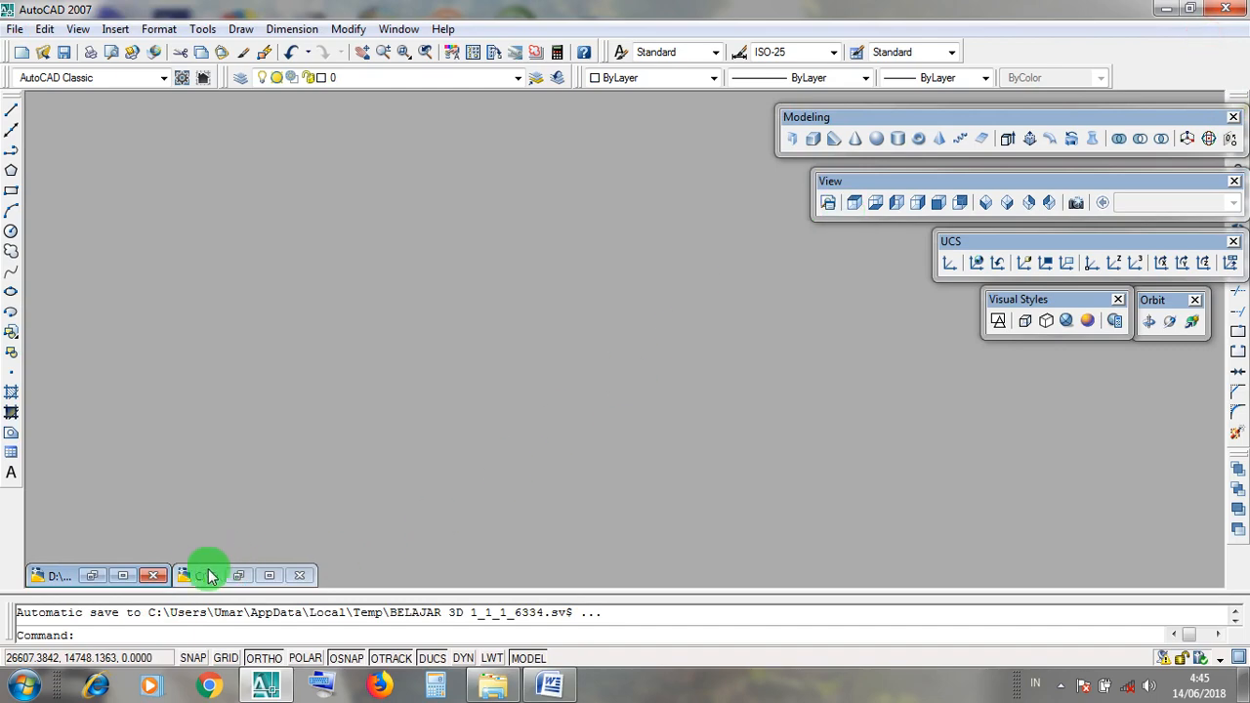
{"action": "left_click", "coordinate": [128, 577]}
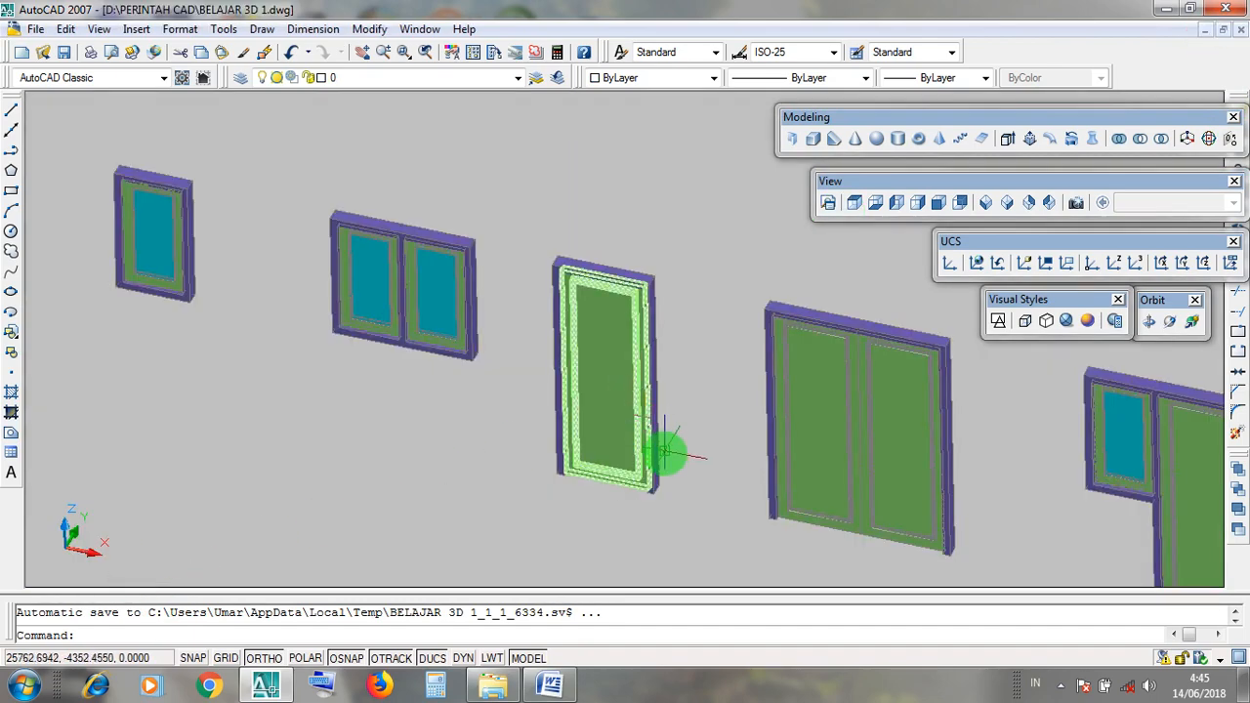
Examine the upright single door in BELAJAR 3D 1.dwg, and return to LATIHAN GAMBAR 3D.dwg
{"action": "scroll", "coordinate": [665, 447], "scroll_direction": "up", "scroll_amount": 1}
{"action": "left_click", "coordinate": [697, 458]}
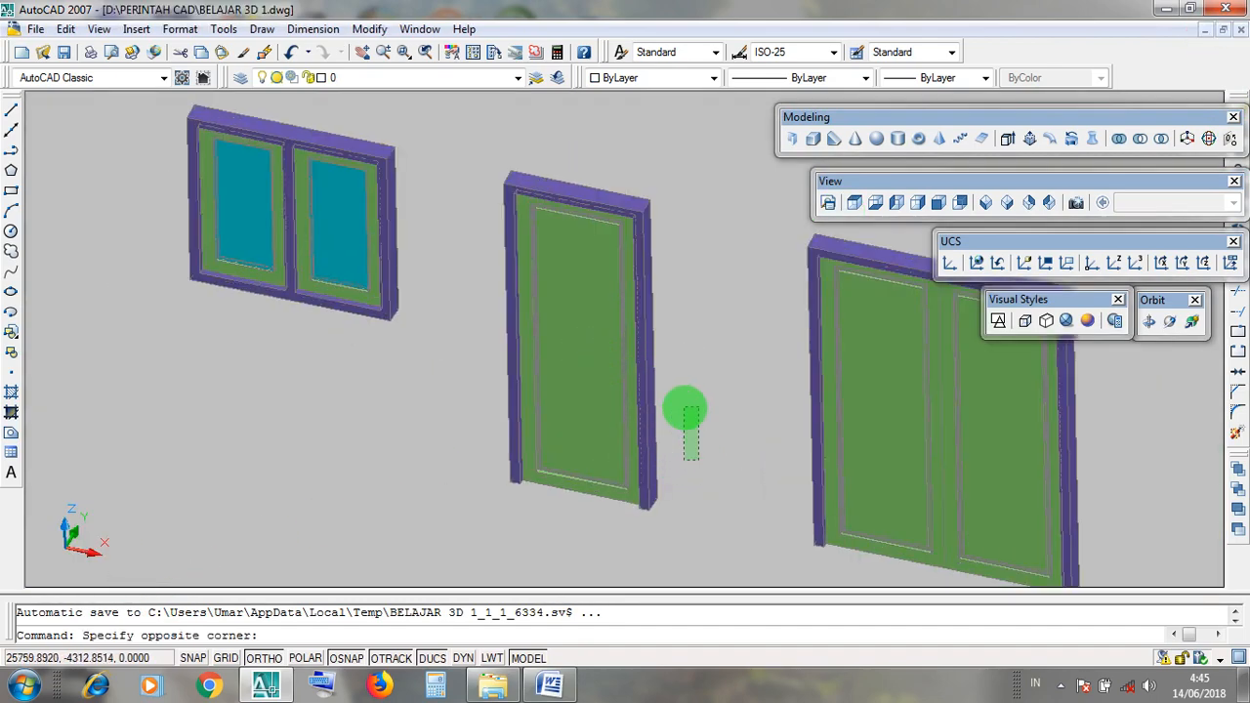
{"action": "left_click", "coordinate": [687, 407]}
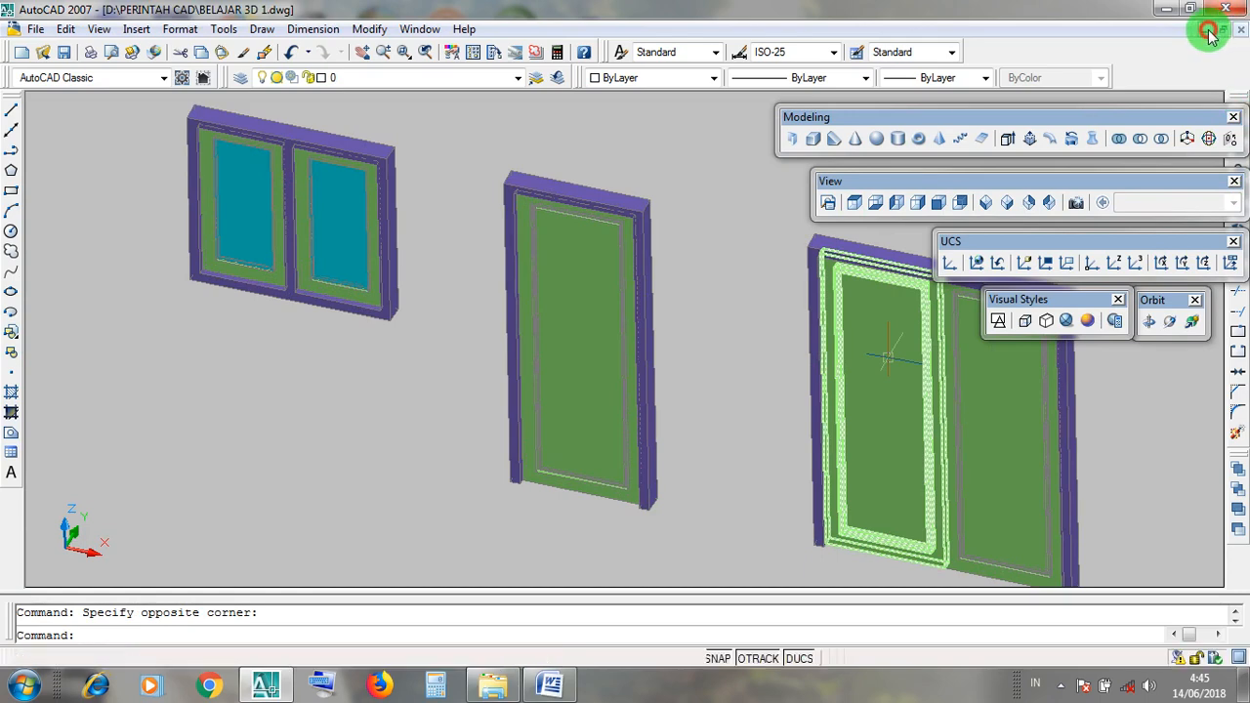
{"action": "left_click", "coordinate": [1209, 31]}
{"action": "left_click", "coordinate": [268, 577]}
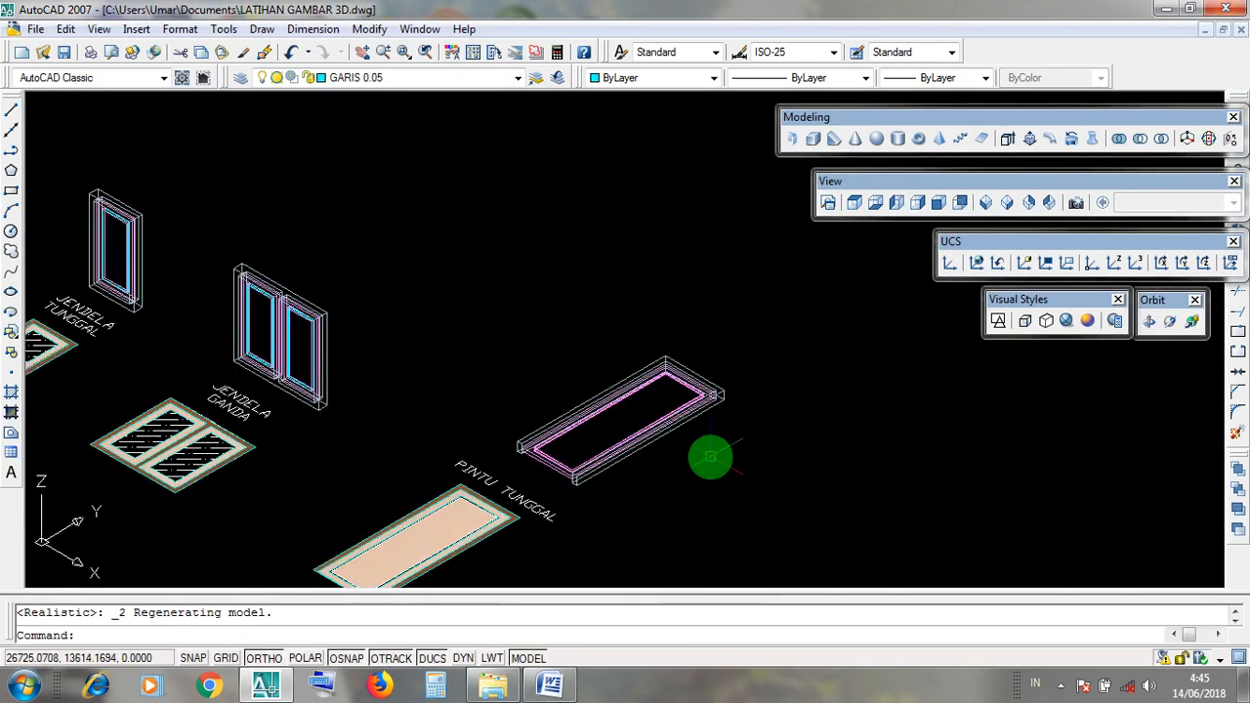
{"action": "middle_click_drag", "start_coordinate": [251, 349], "coordinate": [404, 432]}
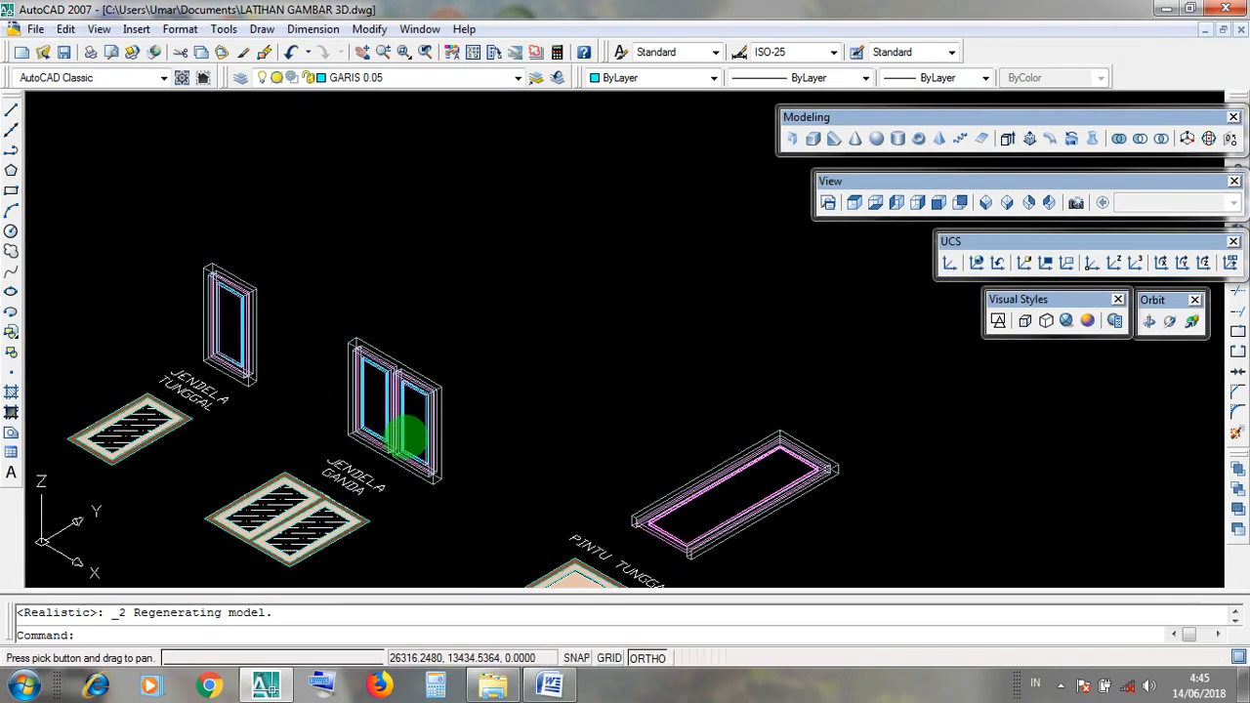
{"action": "left_click", "coordinate": [483, 427]}
{"action": "left_click", "coordinate": [468, 424]}
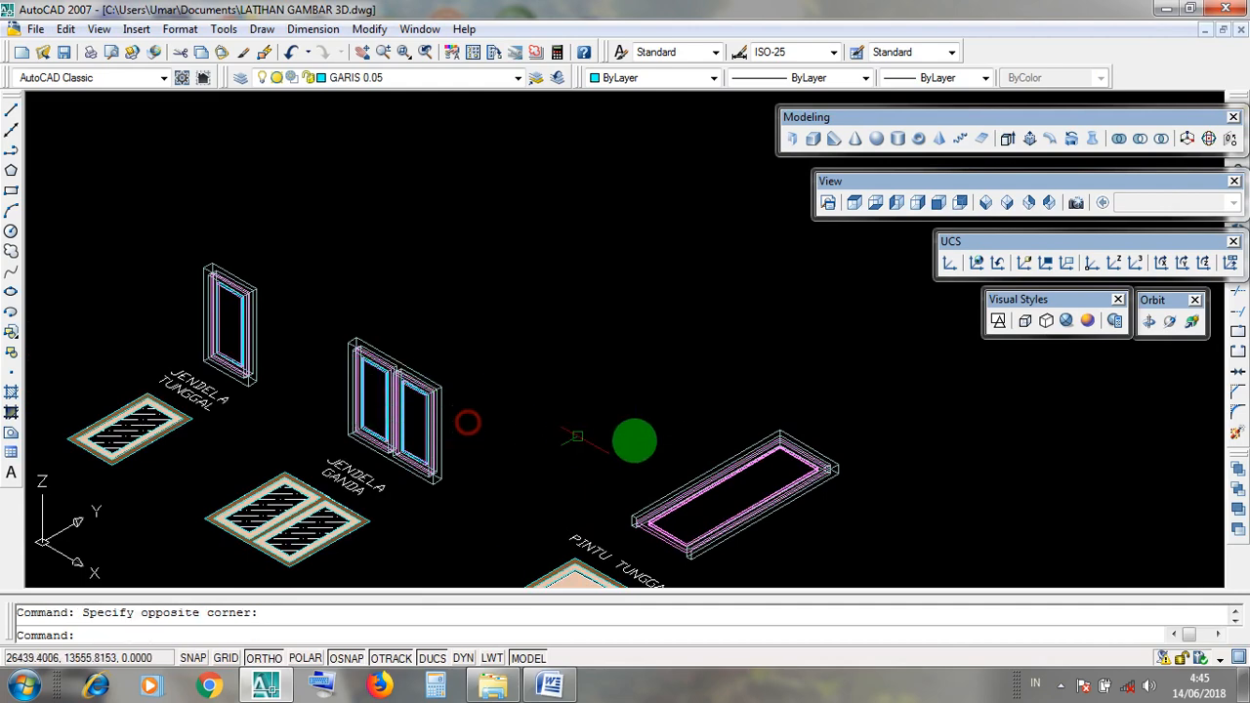
{"action": "middle_click_drag", "start_coordinate": [634, 440], "coordinate": [530, 463]}
{"action": "left_click", "coordinate": [728, 532]}
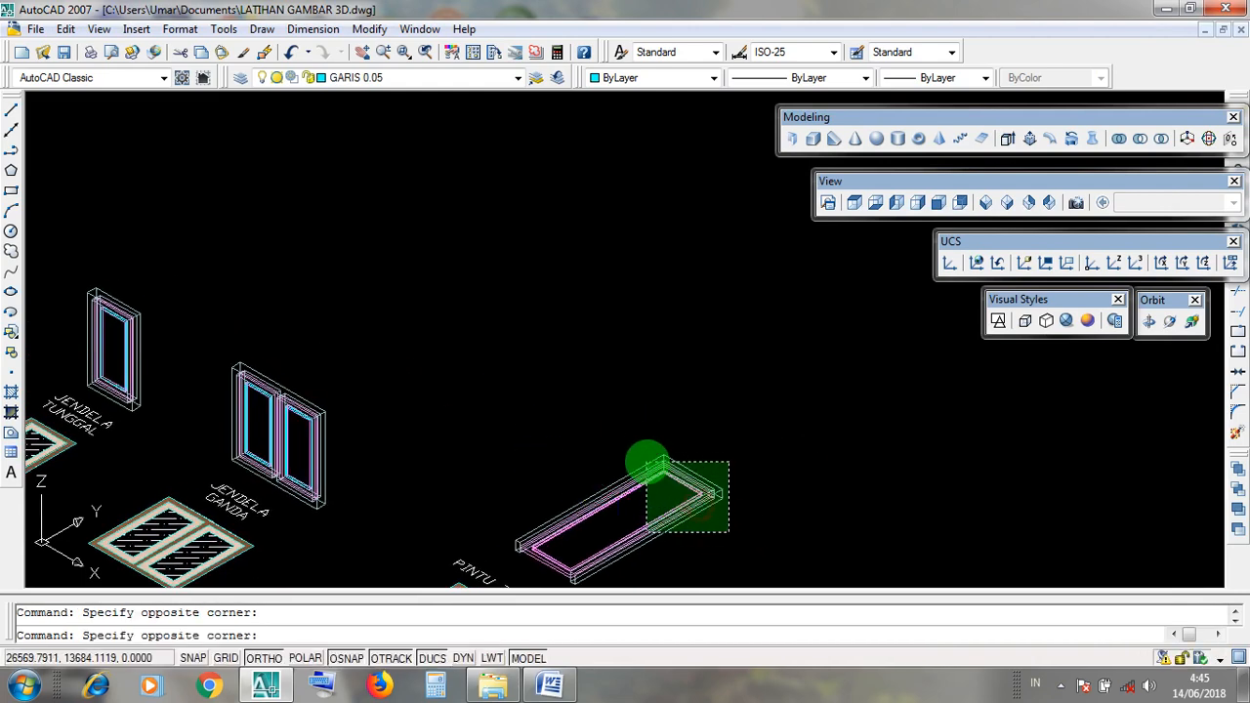
{"action": "left_click", "coordinate": [748, 524]}
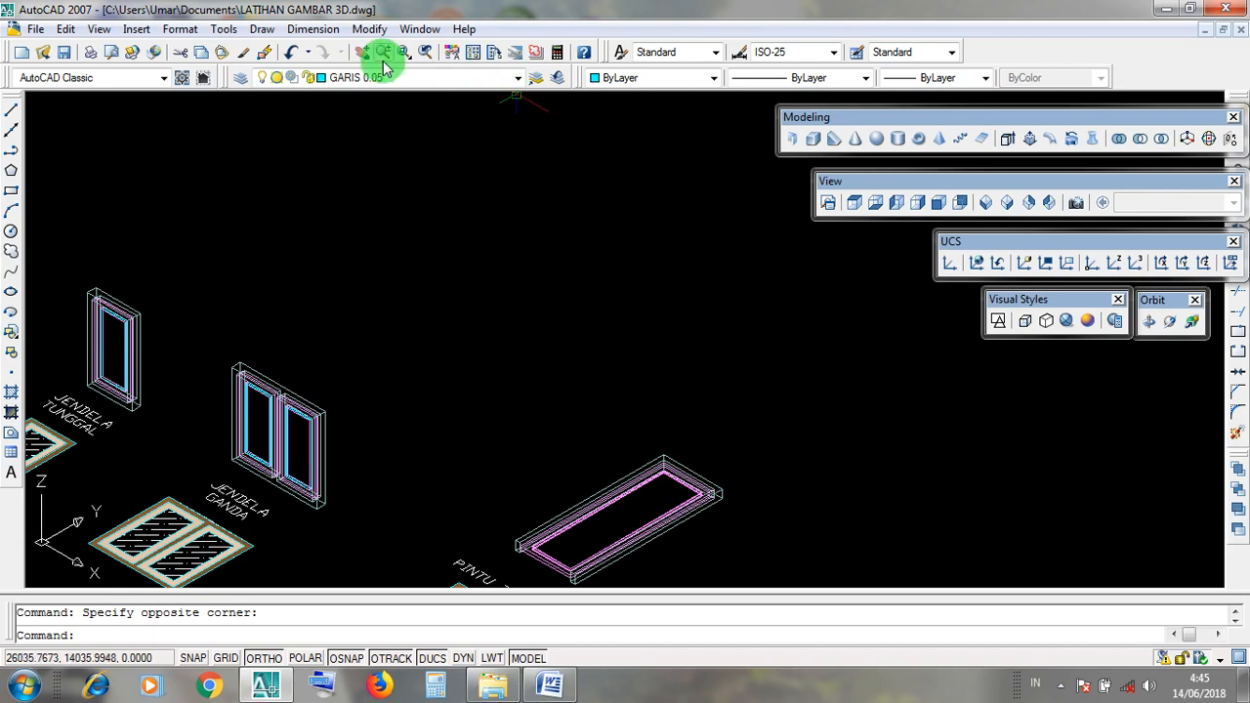
{"action": "left_click", "coordinate": [374, 32]}
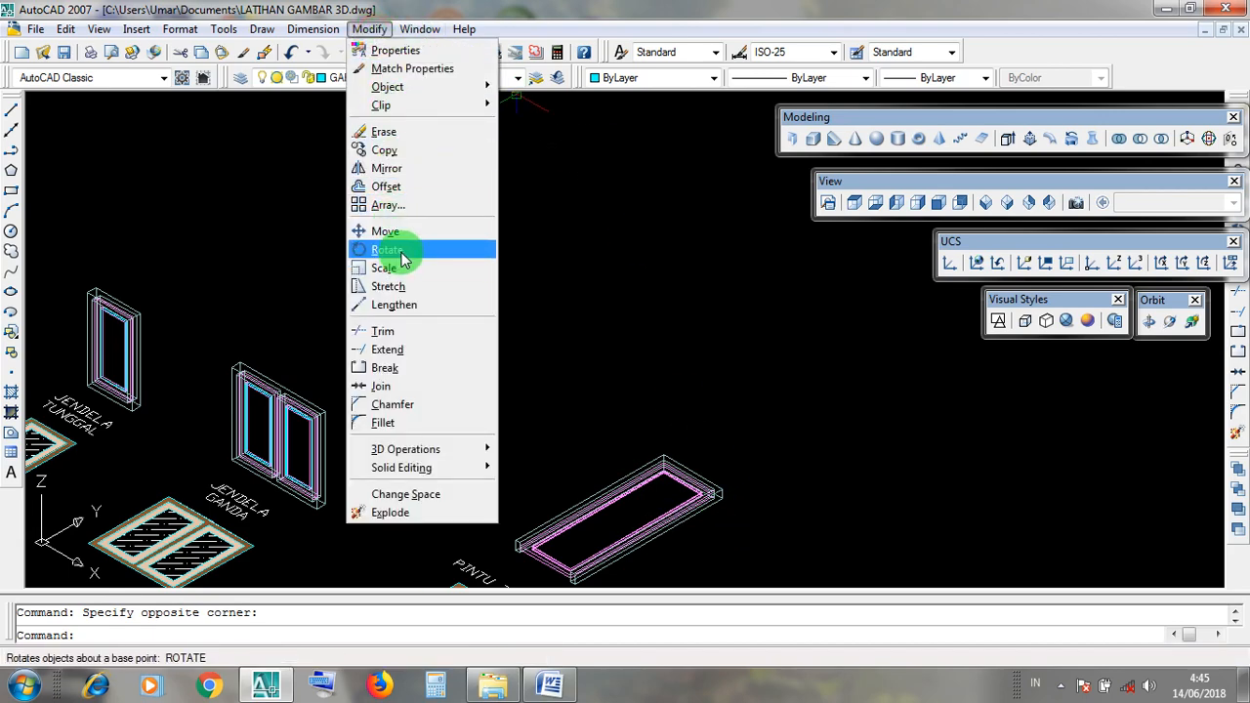
{"action": "left_click", "coordinate": [374, 28]}
{"action": "left_click", "coordinate": [374, 29]}
{"action": "left_click", "coordinate": [613, 338]}
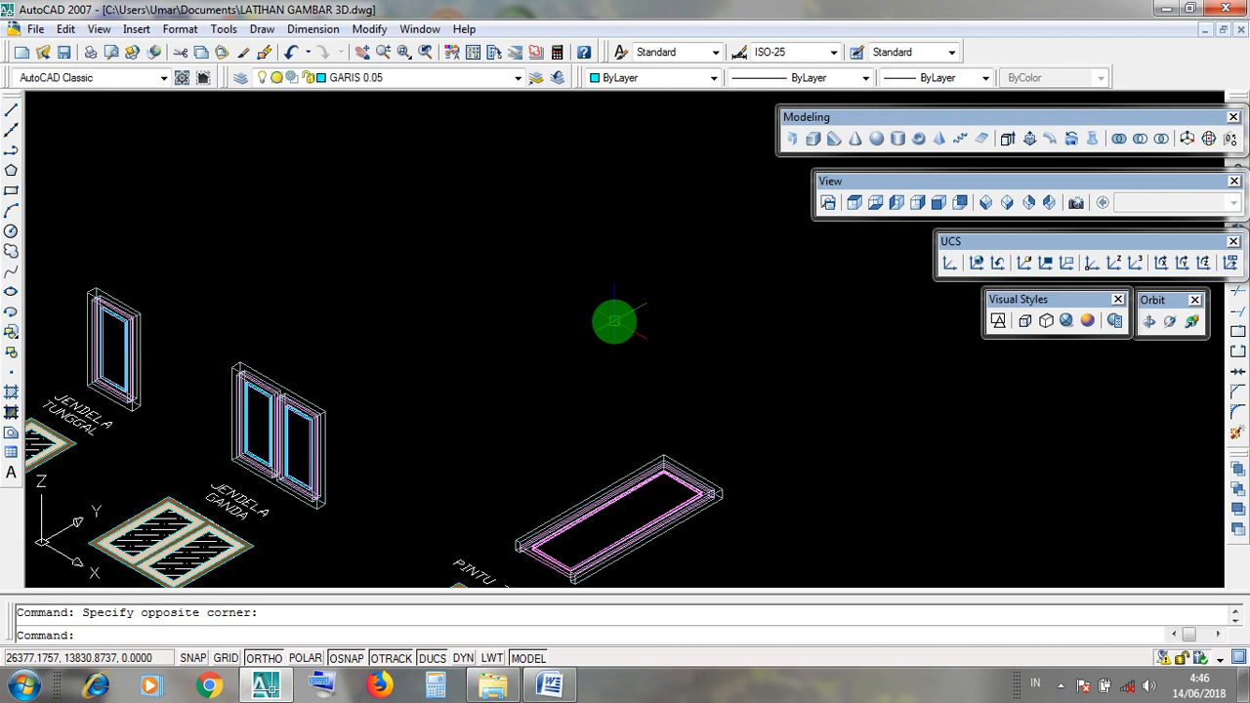
{"action": "scroll", "coordinate": [509, 279], "scroll_direction": "down", "scroll_amount": 2}
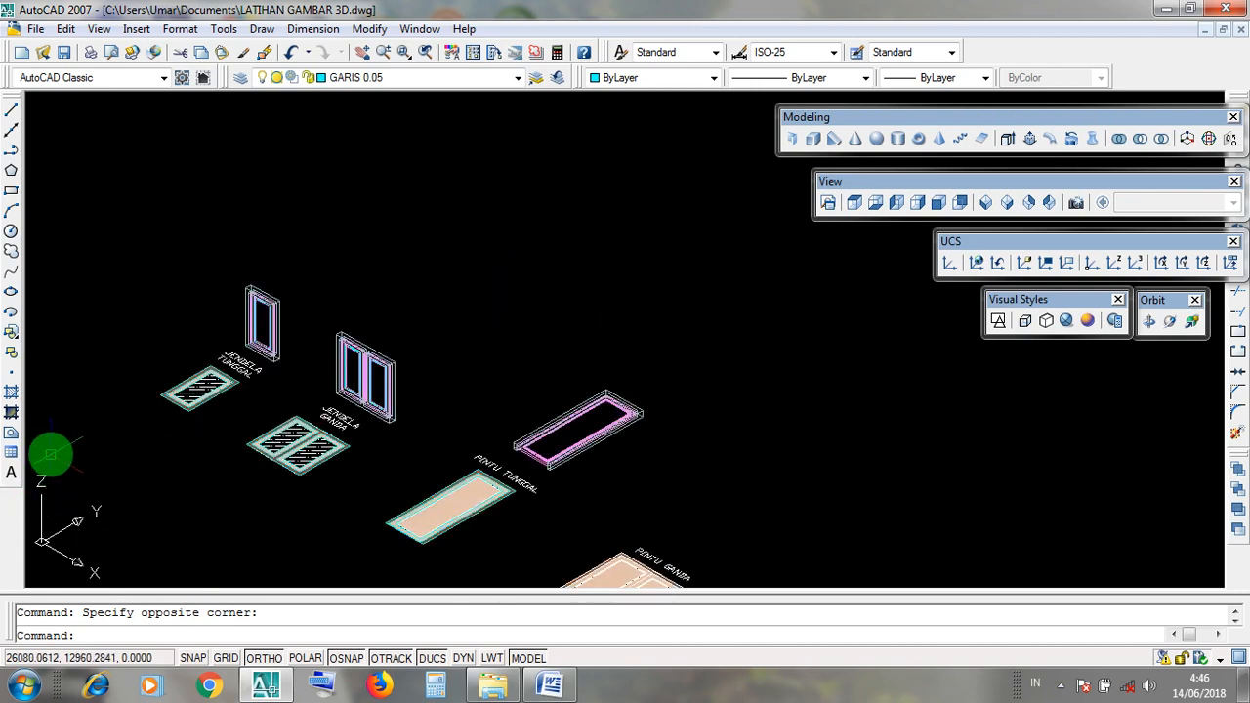
{"action": "left_click", "coordinate": [34, 449]}
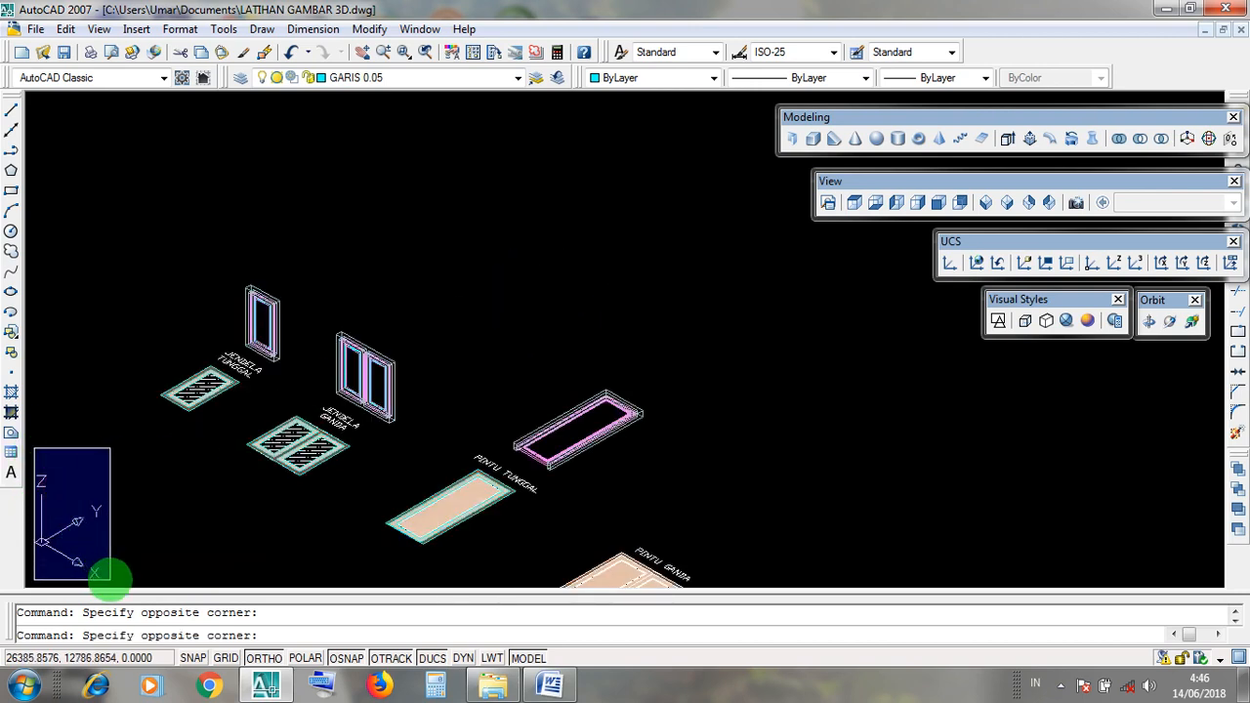
{"action": "left_click", "coordinate": [113, 581]}
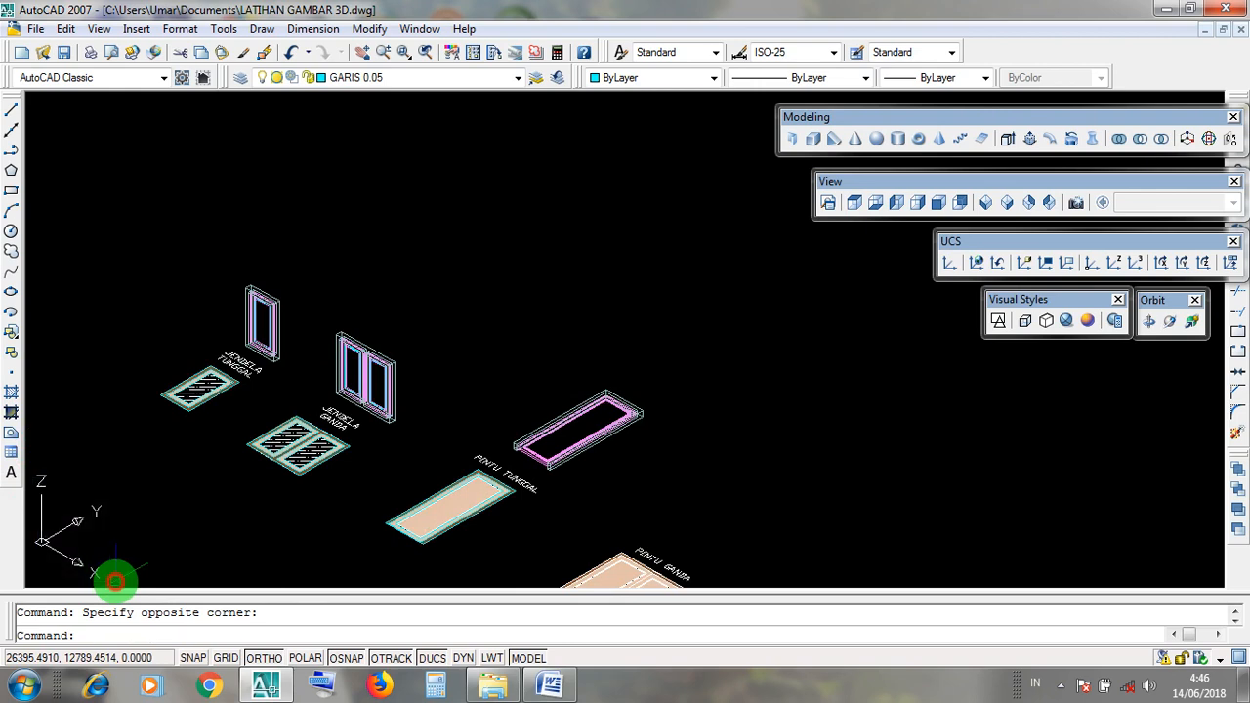
{"action": "left_click", "coordinate": [34, 455]}
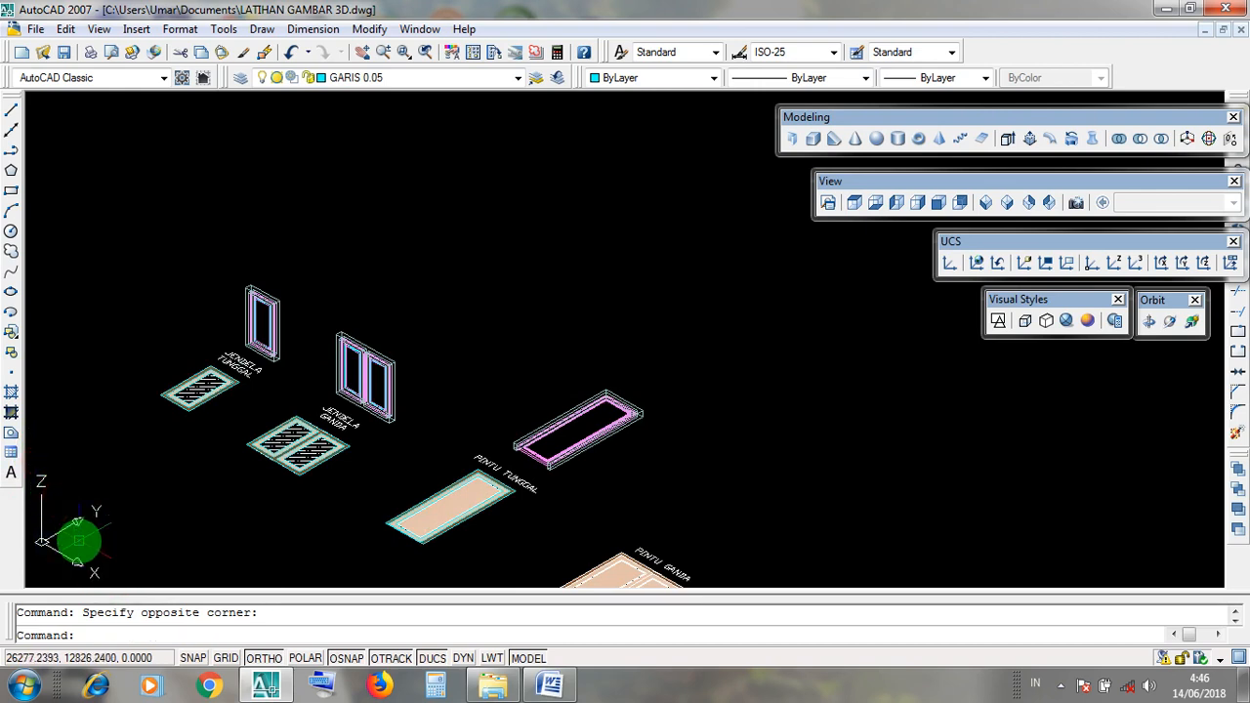
{"action": "left_click", "coordinate": [79, 545]}
{"action": "left_click", "coordinate": [109, 578]}
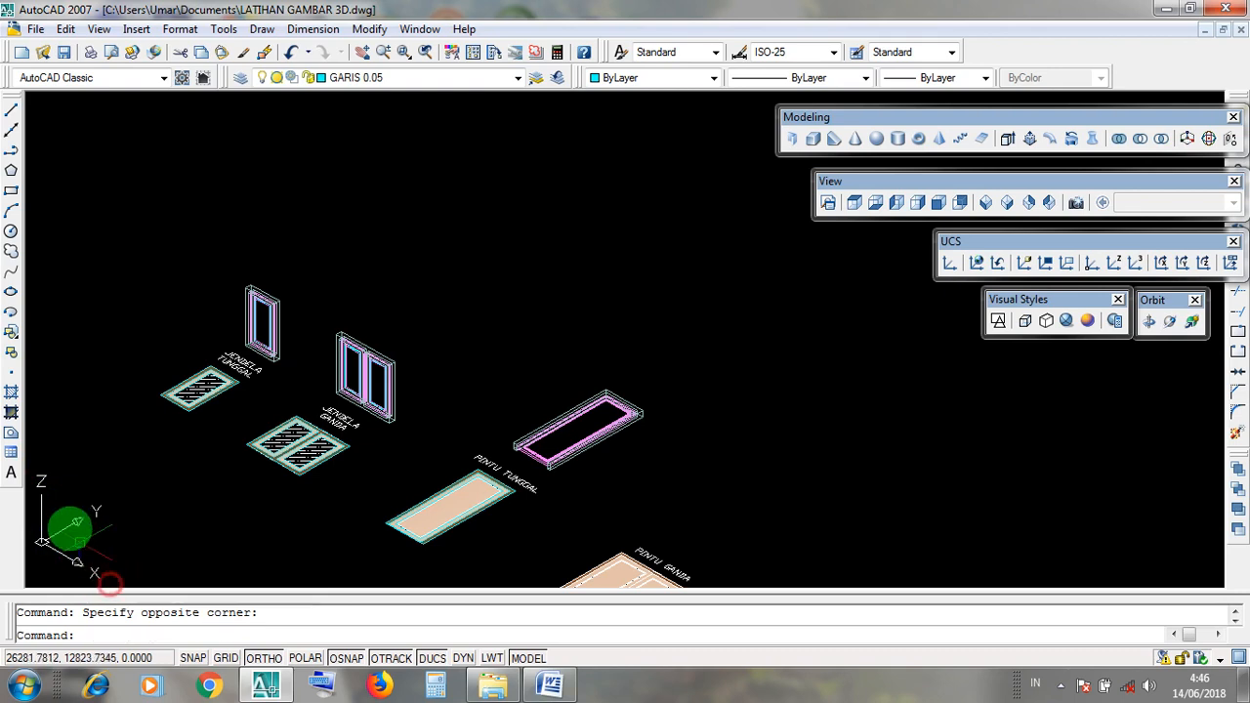
{"action": "left_click", "coordinate": [37, 467]}
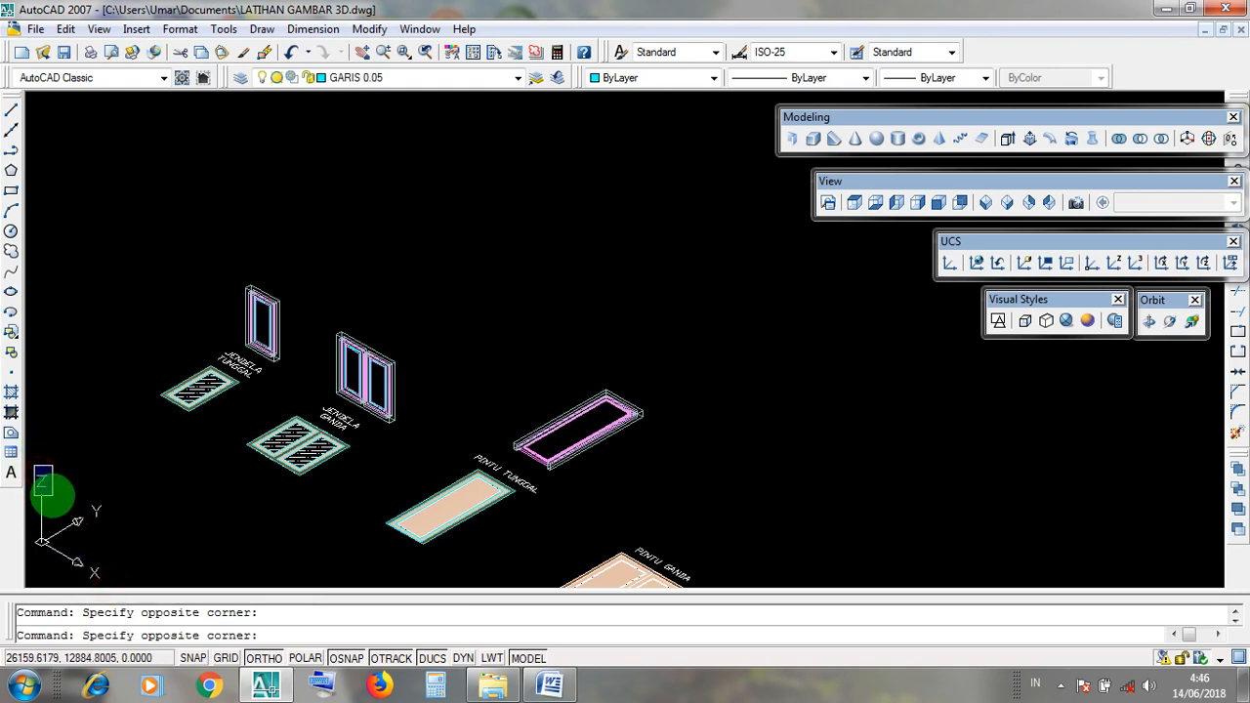
{"action": "left_click", "coordinate": [80, 551]}
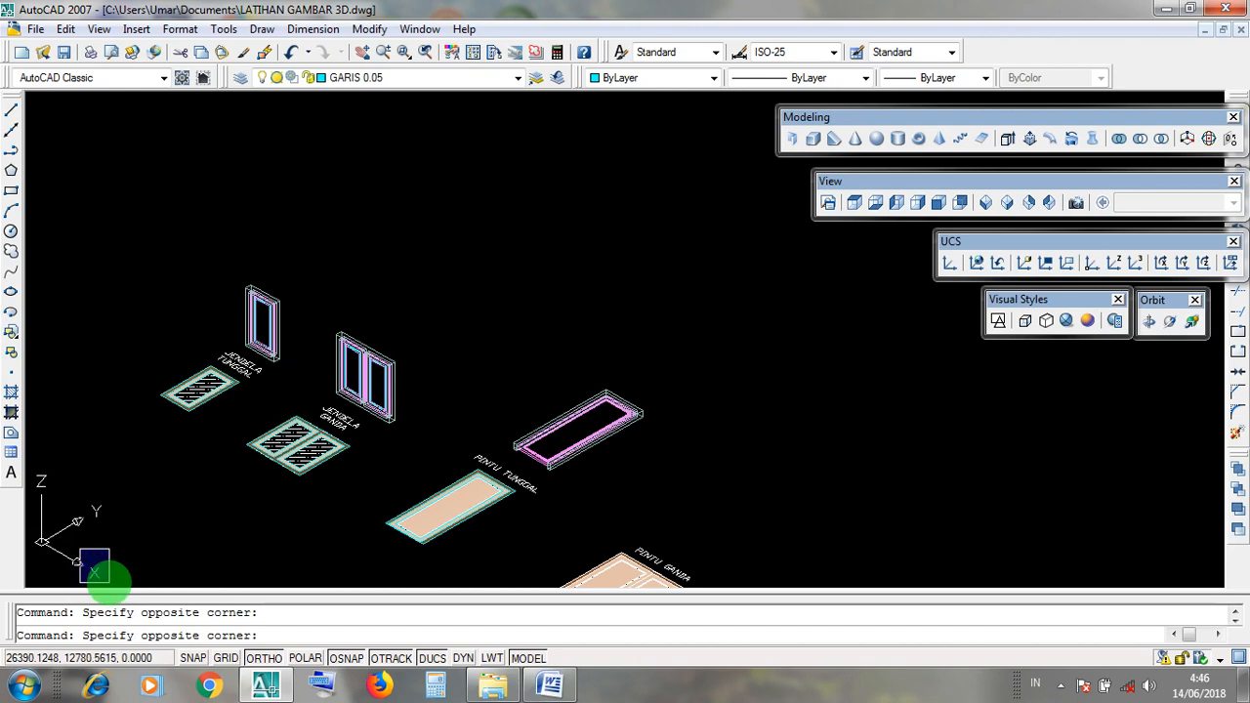
{"action": "left_click", "coordinate": [95, 572]}
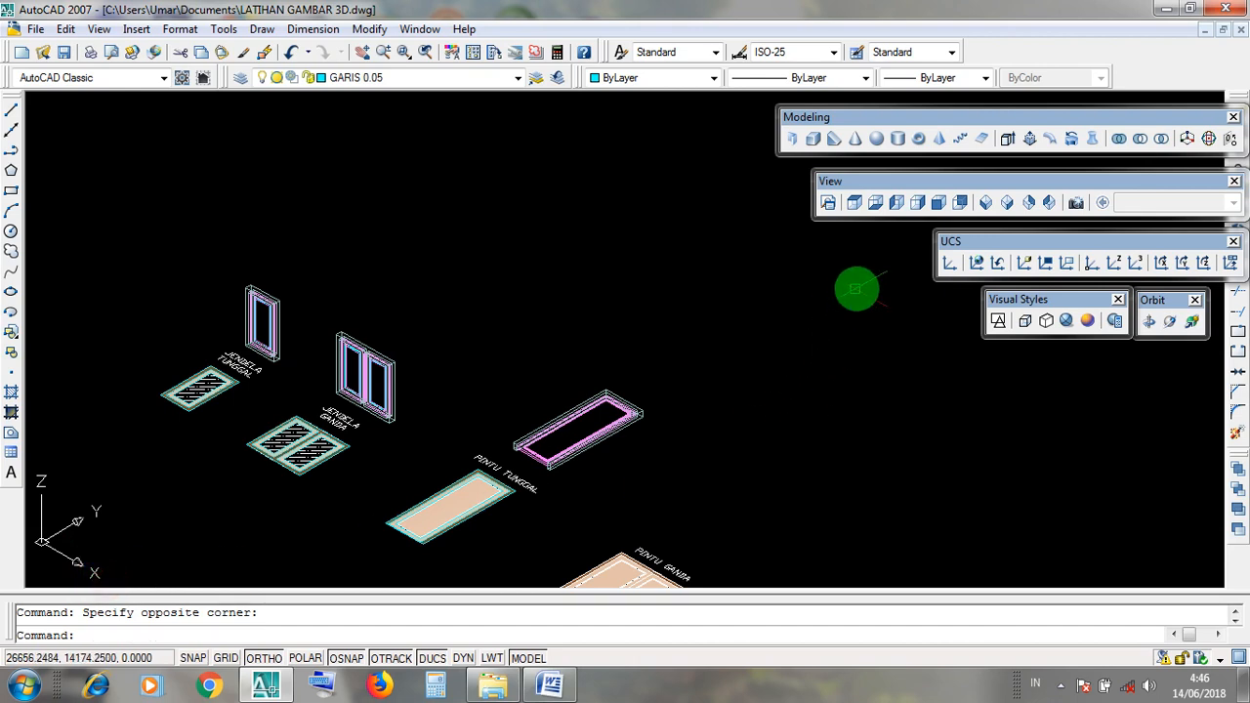
{"action": "left_click_drag", "start_coordinate": [957, 242], "coordinate": [961, 250]}
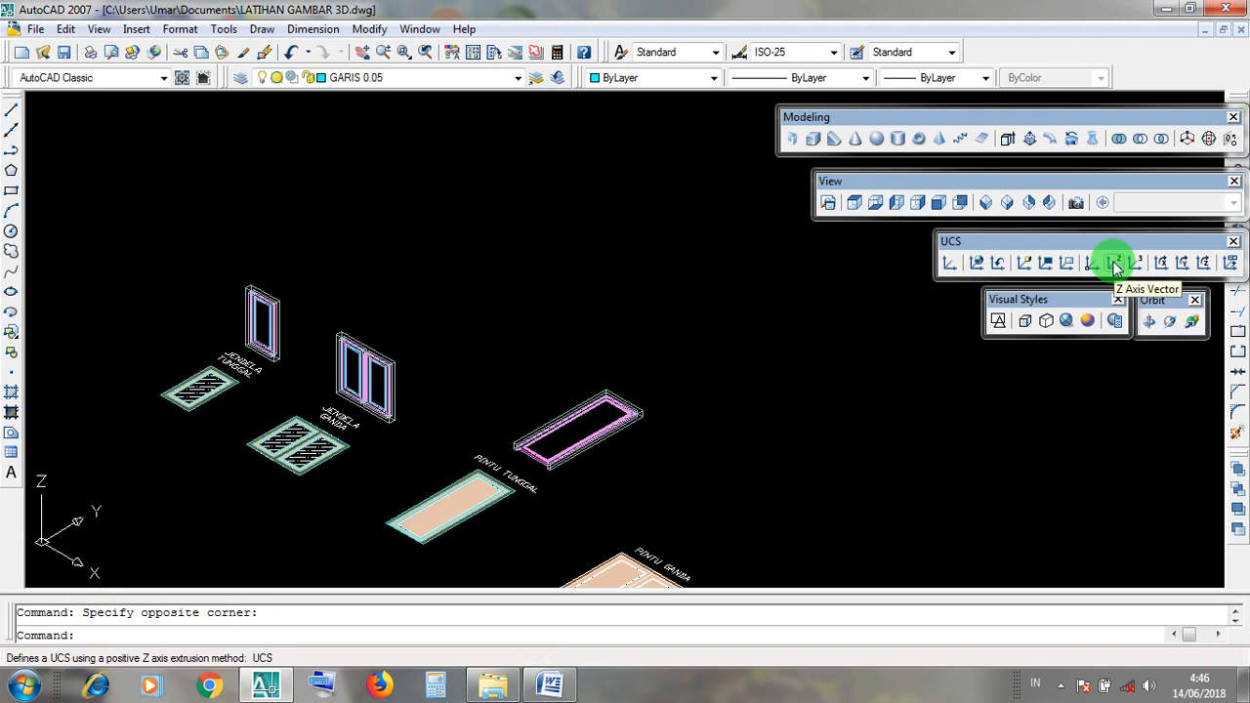
{"action": "left_click_drag", "start_coordinate": [949, 242], "coordinate": [951, 250]}
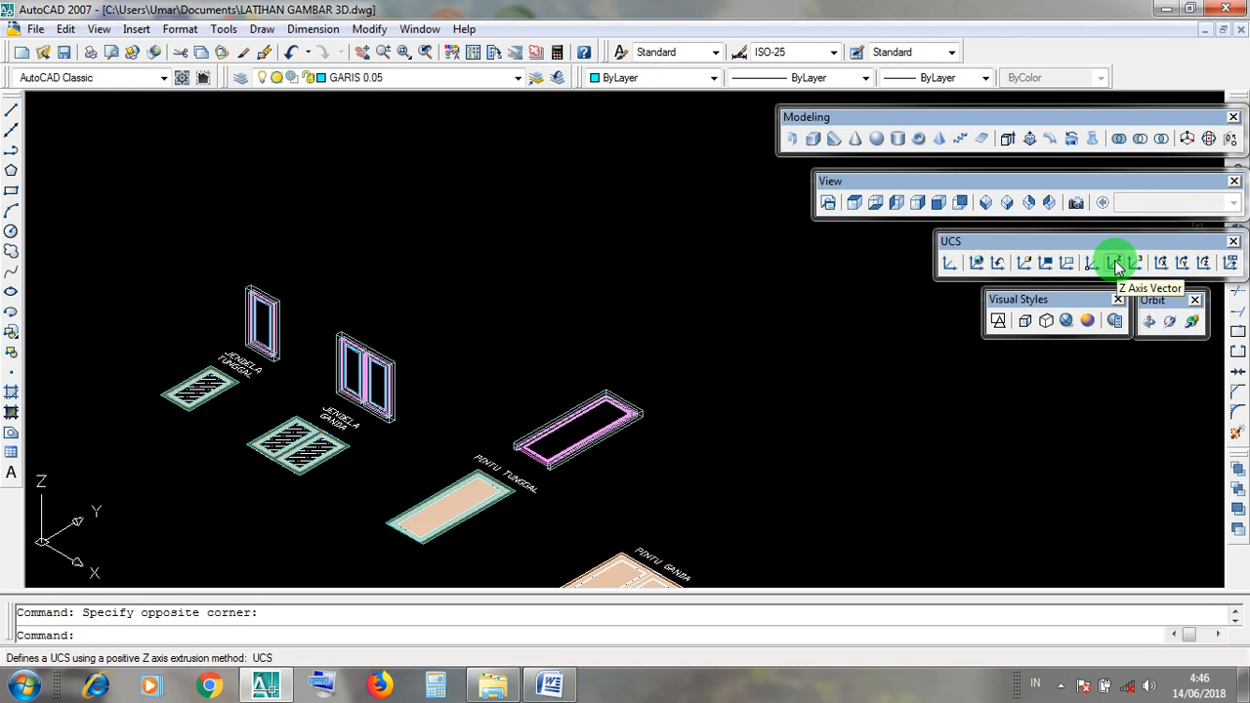
{"action": "left_click", "coordinate": [37, 461]}
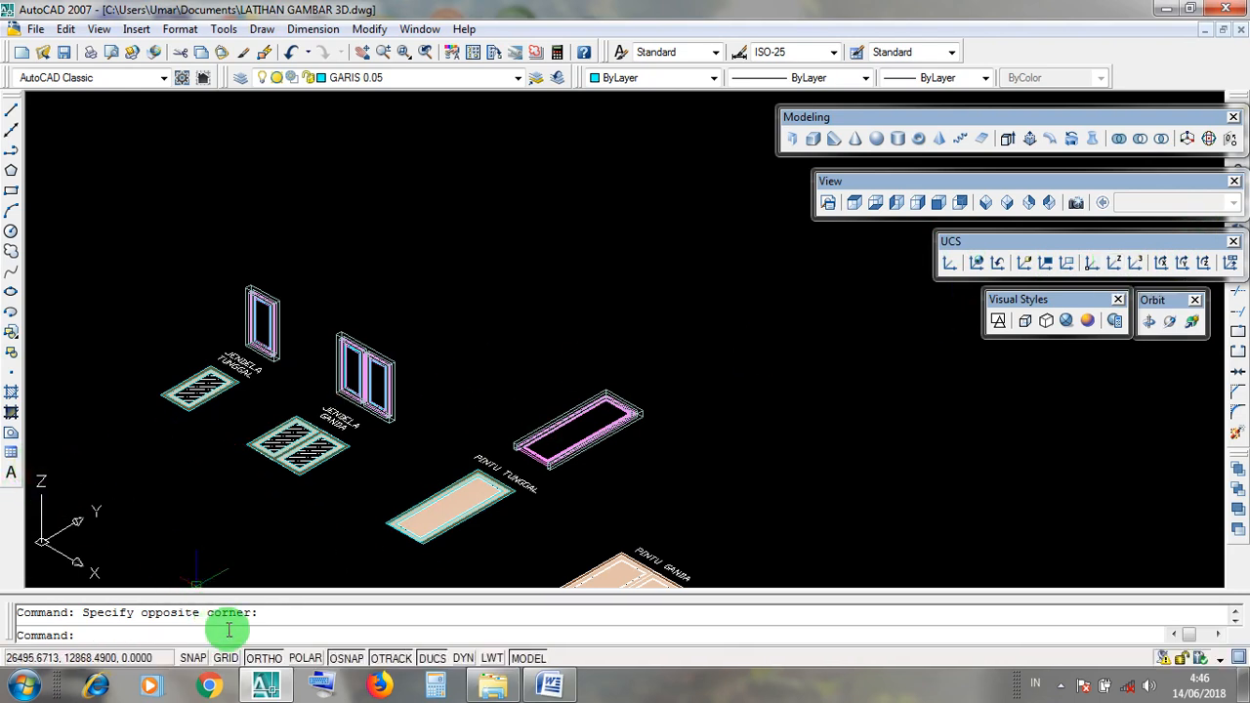
Switch Ortho mode off and back on
{"action": "left_click", "coordinate": [262, 659]}
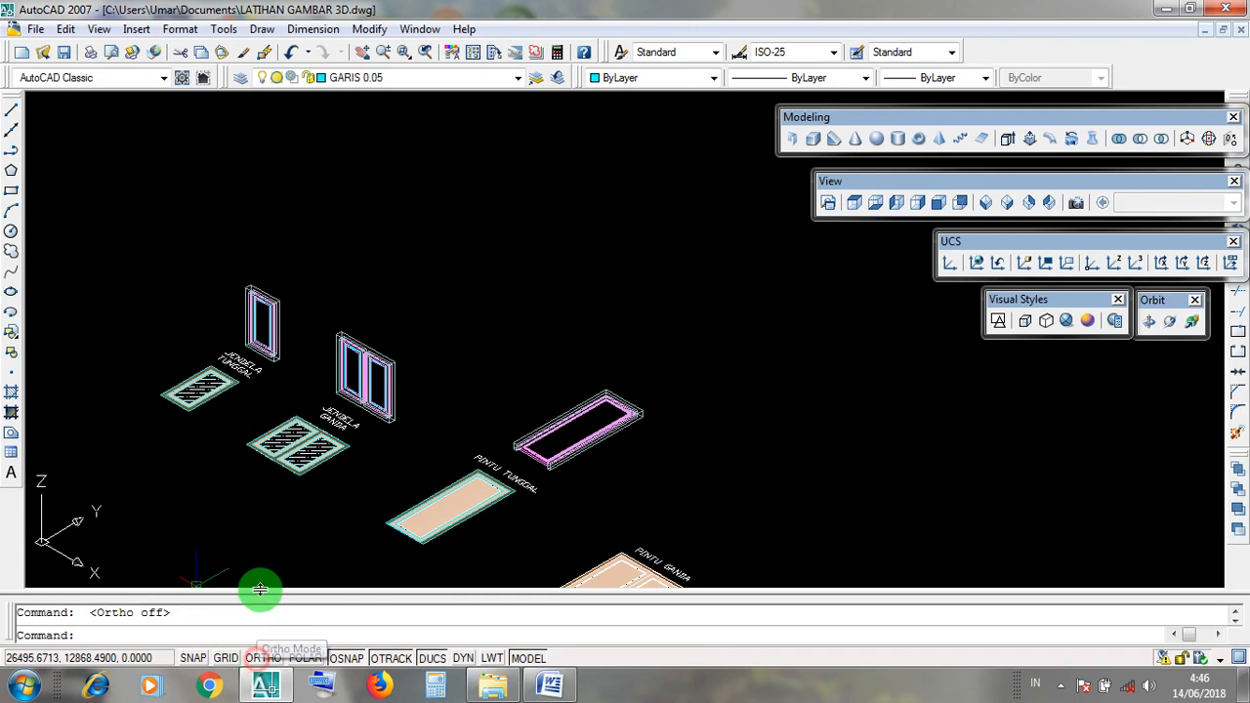
{"action": "left_click", "coordinate": [264, 658]}
{"action": "left_click", "coordinate": [264, 658]}
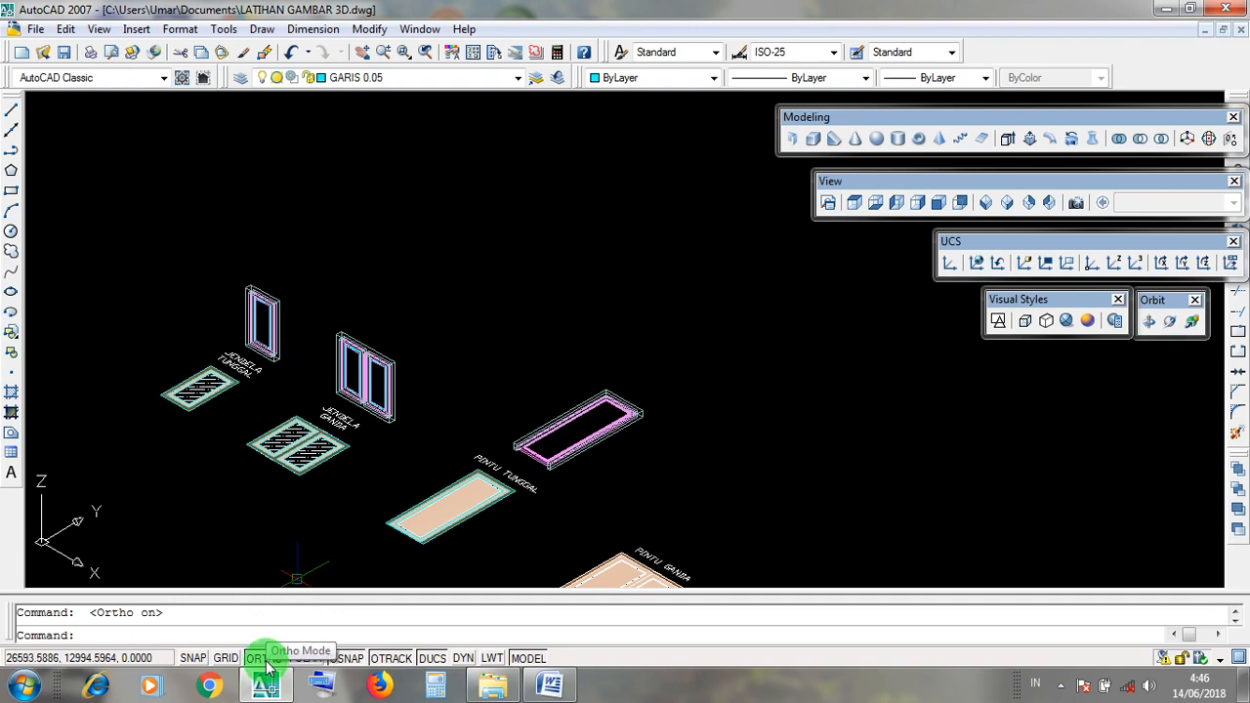
Define a Z Axis Vector UCS with its origin in the empty space beyond the flat door and positive Z along the world X direction
{"action": "left_click", "coordinate": [954, 244]}
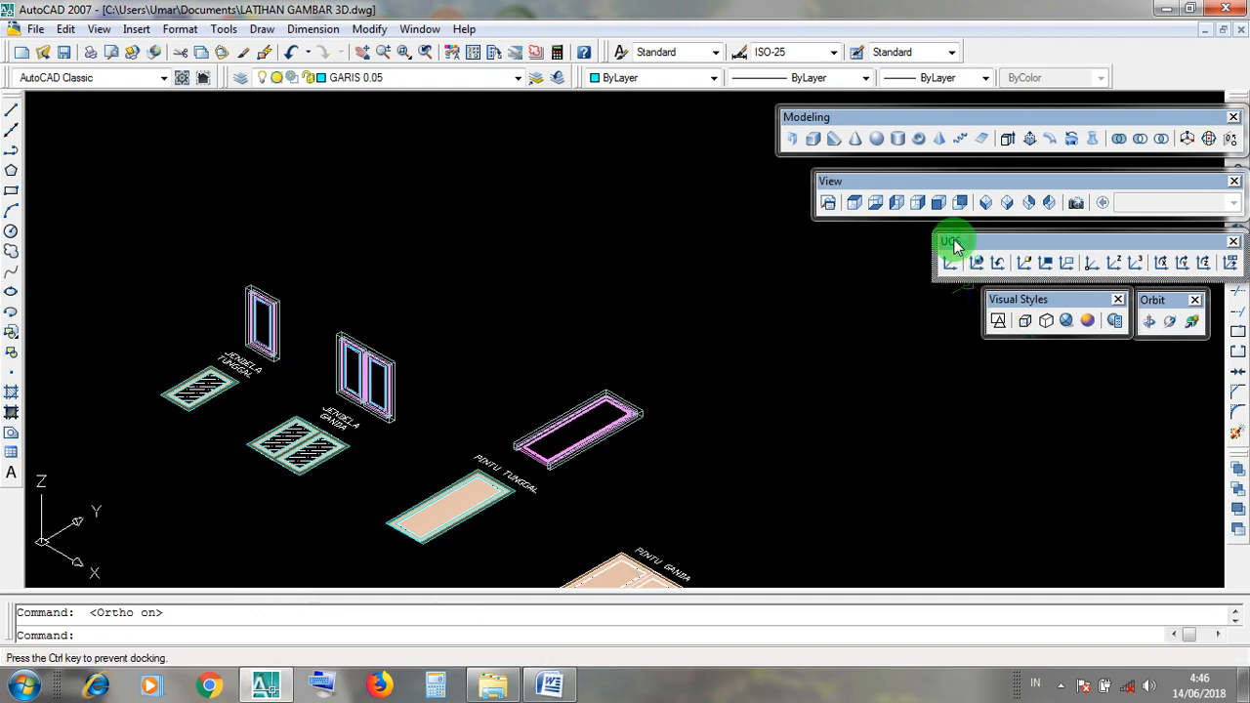
{"action": "left_click", "coordinate": [1119, 265]}
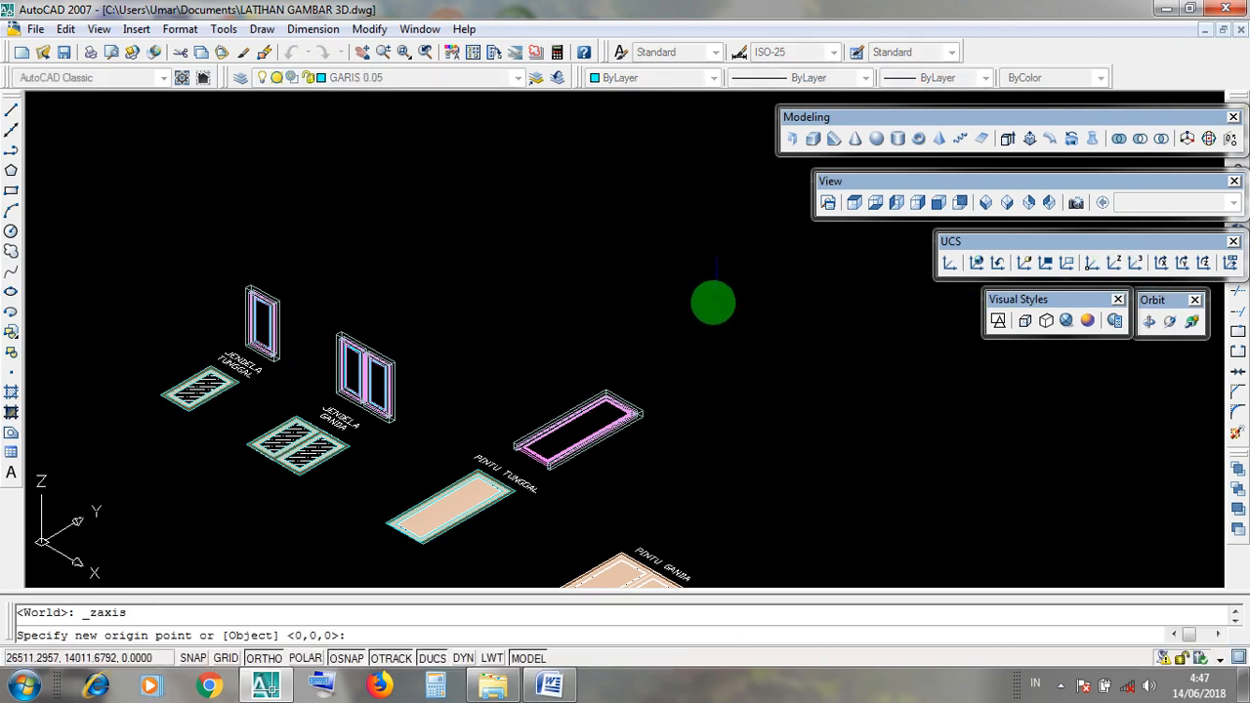
{"action": "left_click", "coordinate": [668, 257]}
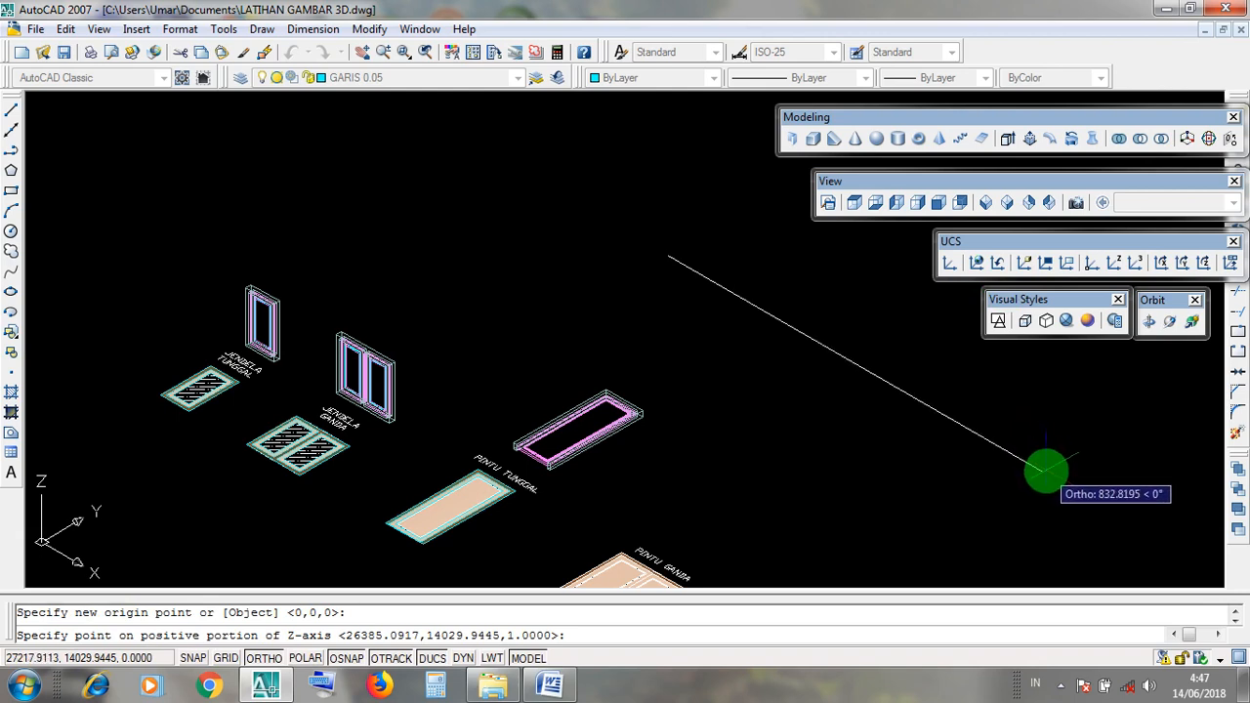
{"action": "left_click", "coordinate": [1045, 472]}
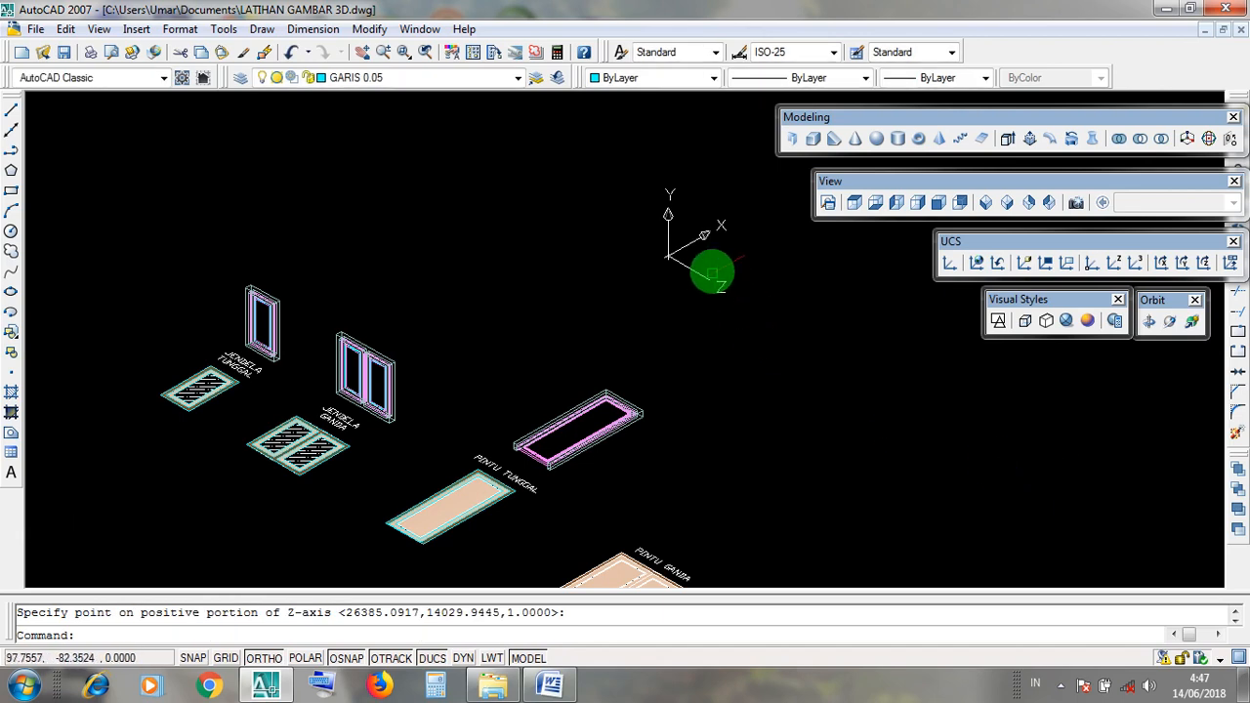
{"action": "left_click", "coordinate": [711, 266]}
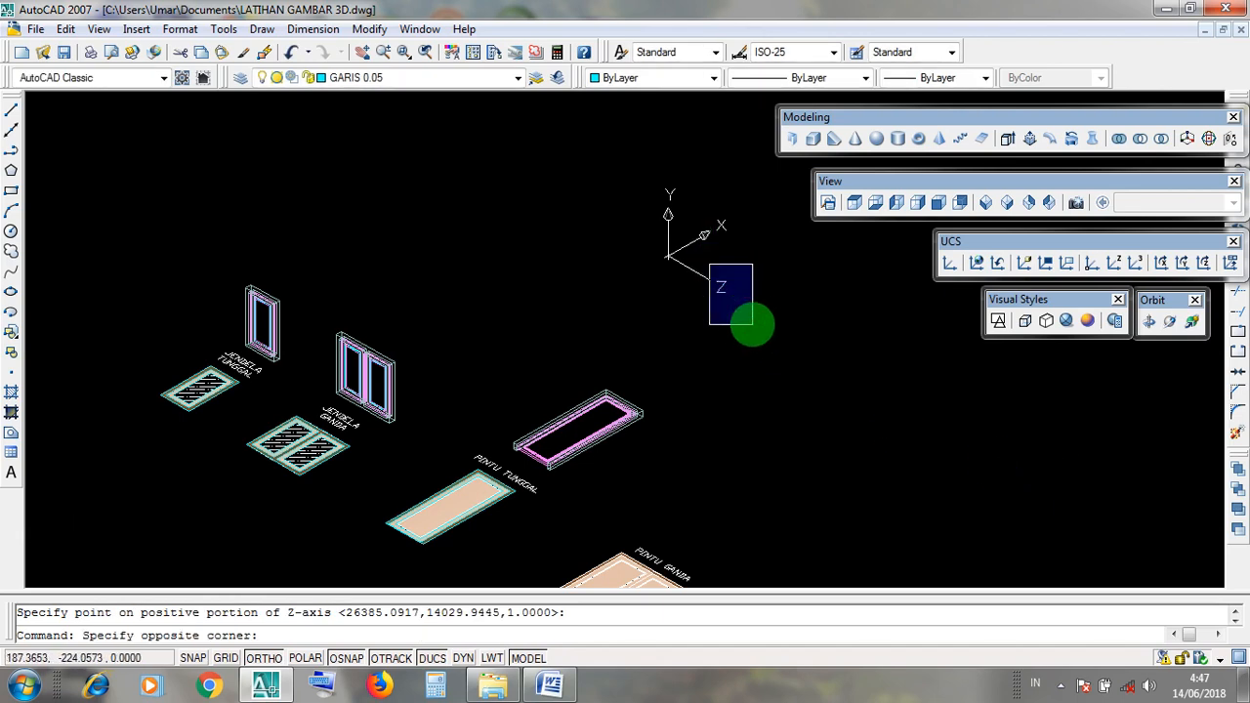
{"action": "left_click", "coordinate": [752, 324]}
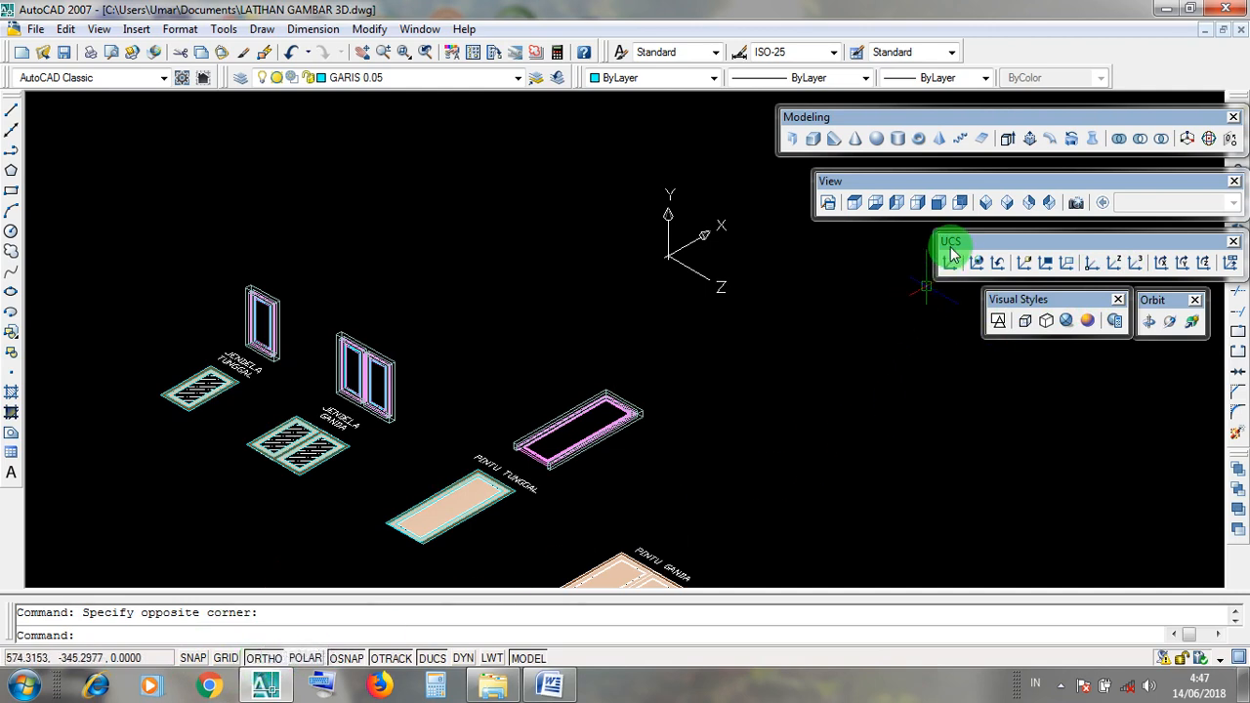
Redefine the UCS by Z Axis Vector from a new origin just below the current one, with positive Z parallel to the current Z axis
{"action": "left_click_drag", "start_coordinate": [954, 254], "coordinate": [951, 248]}
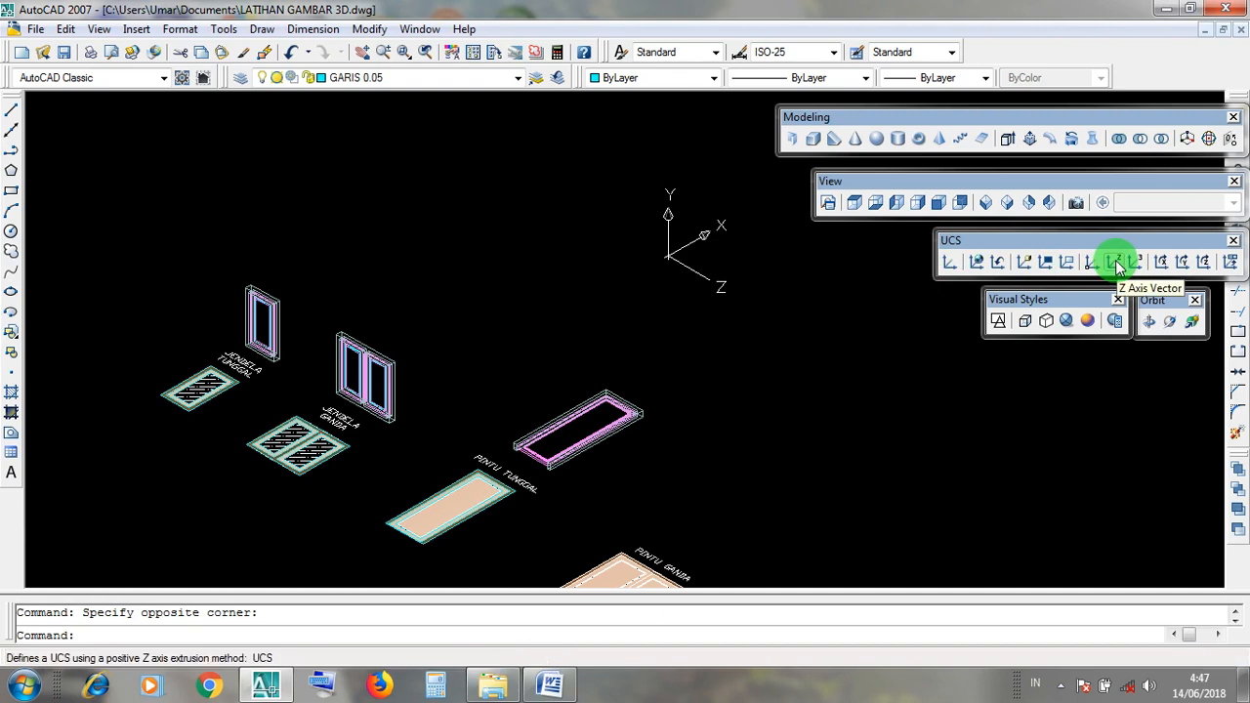
{"action": "left_click", "coordinate": [1117, 263]}
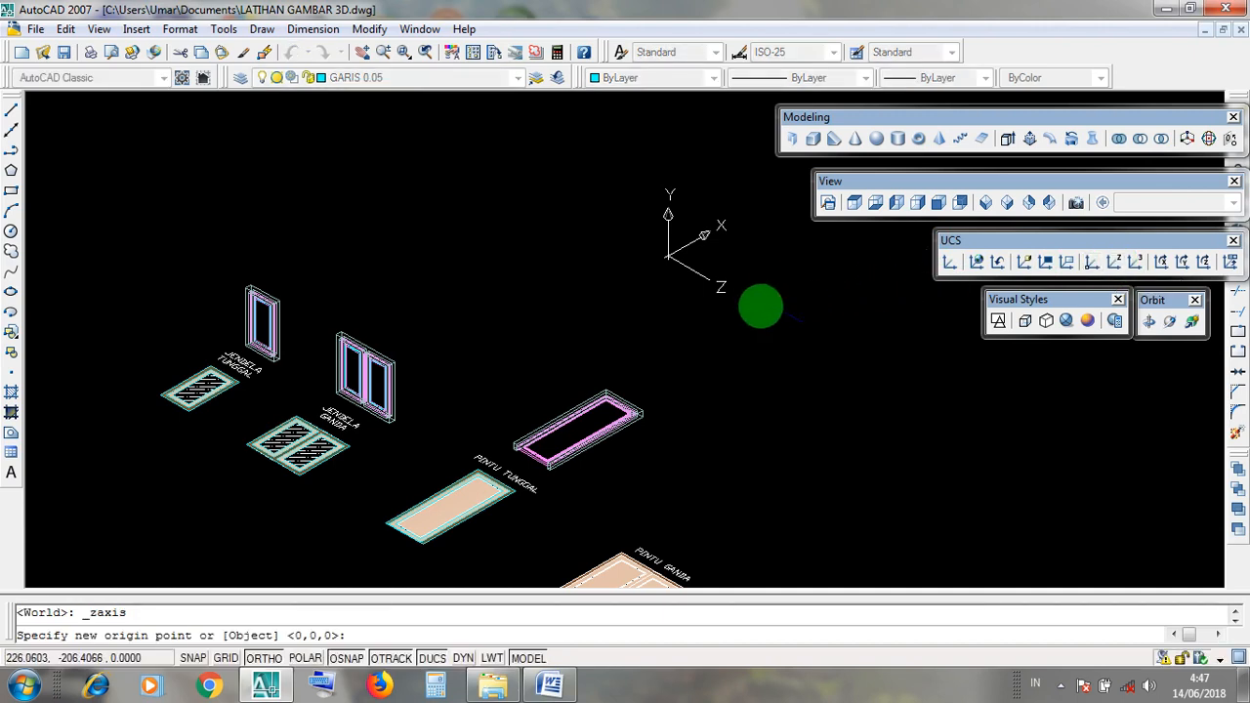
{"action": "left_click", "coordinate": [680, 279]}
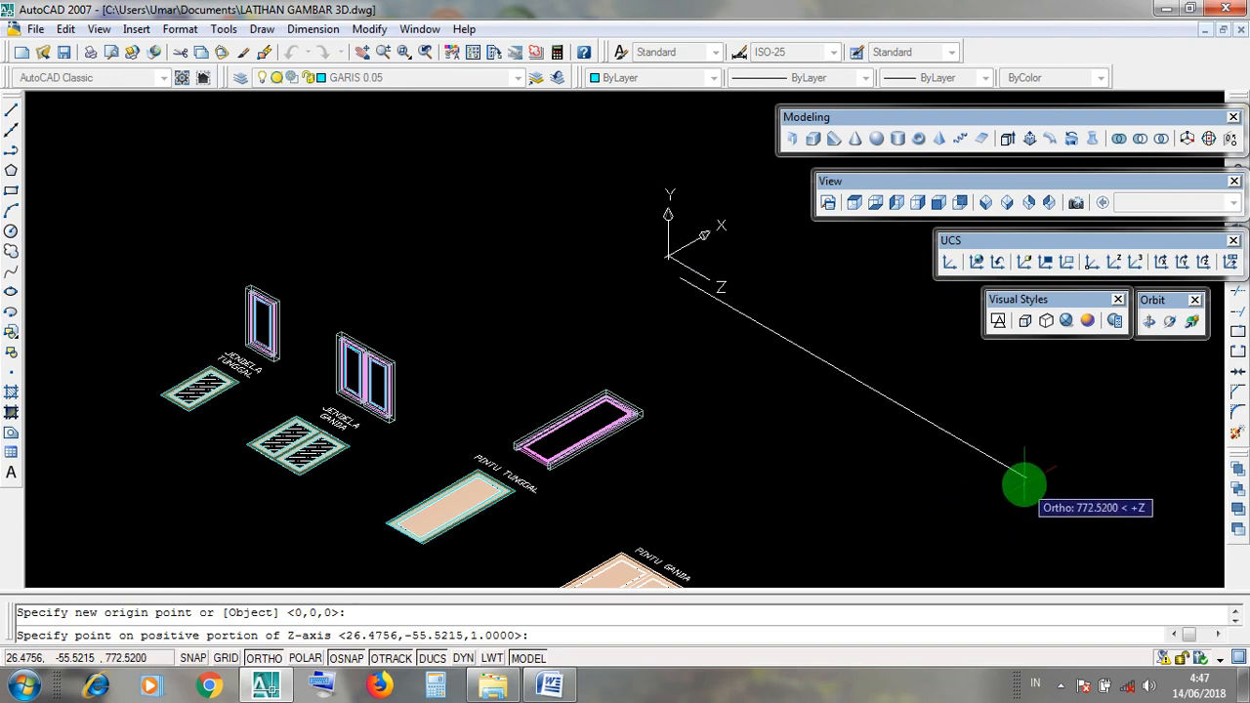
{"action": "left_click", "coordinate": [1017, 480]}
{"action": "left_click", "coordinate": [719, 282]}
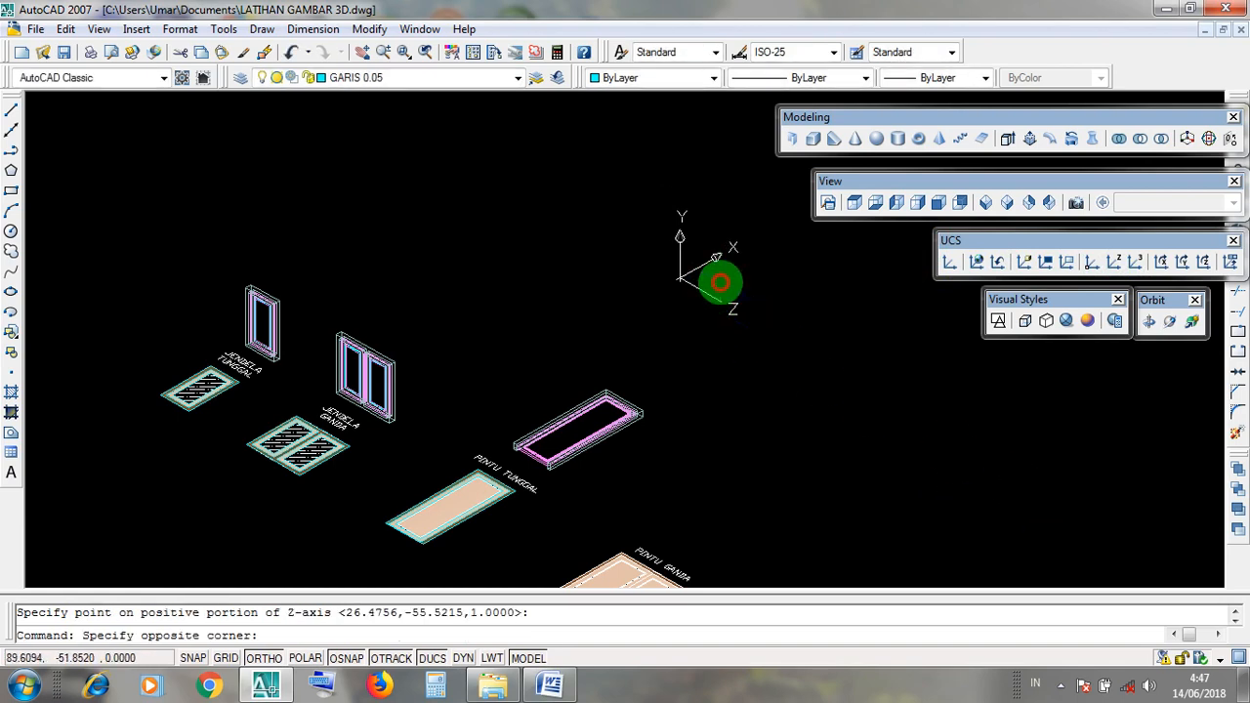
{"action": "left_click", "coordinate": [767, 334]}
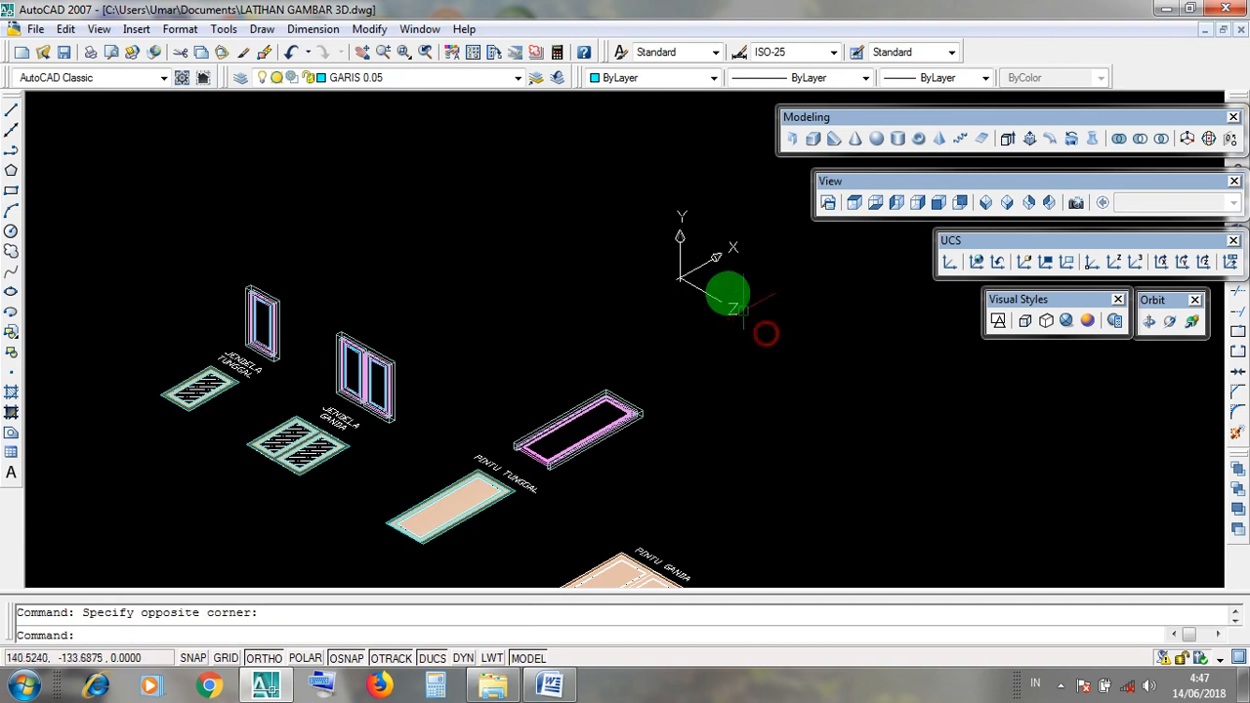
{"action": "left_click", "coordinate": [720, 286]}
{"action": "left_click", "coordinate": [757, 343]}
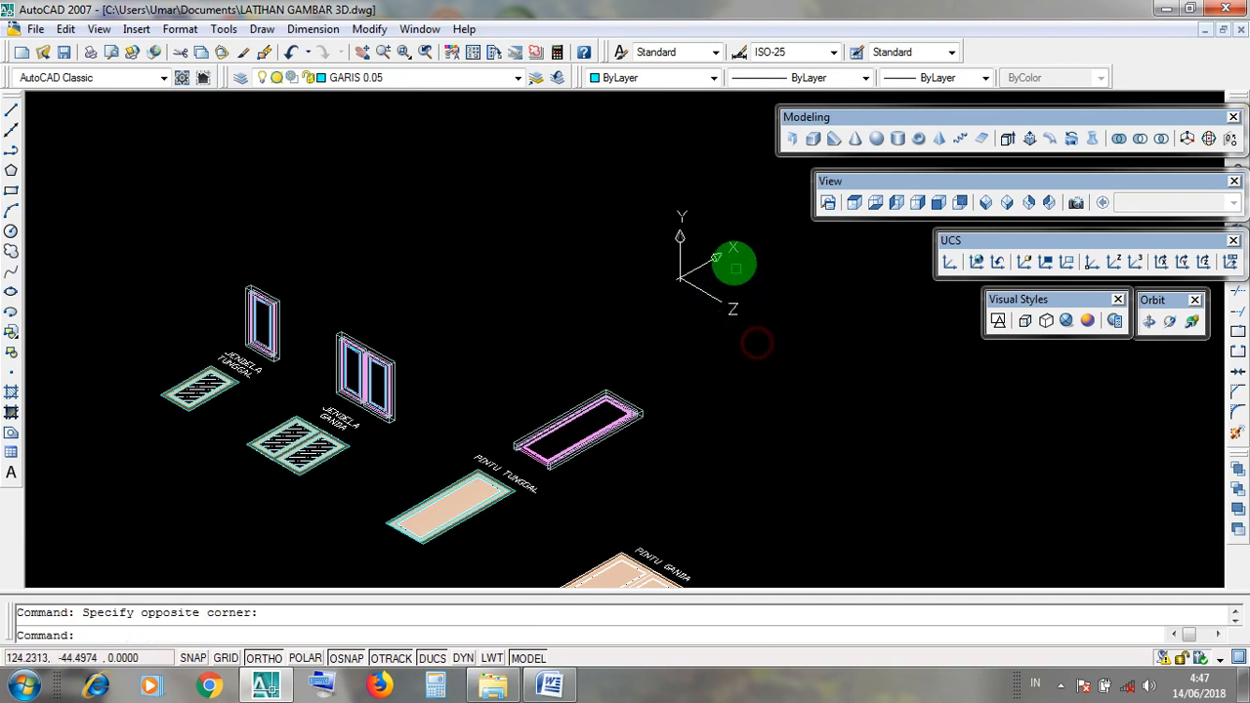
{"action": "left_click", "coordinate": [712, 220]}
{"action": "left_click", "coordinate": [750, 262]}
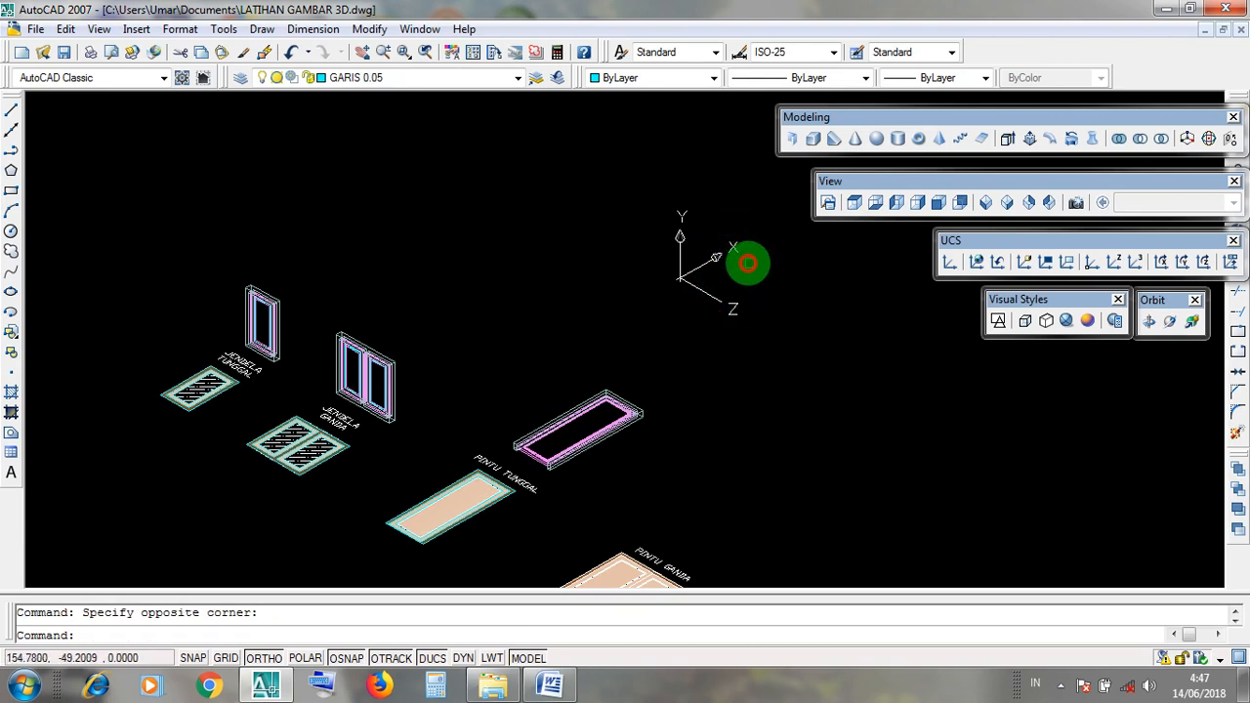
{"action": "left_click", "coordinate": [641, 190]}
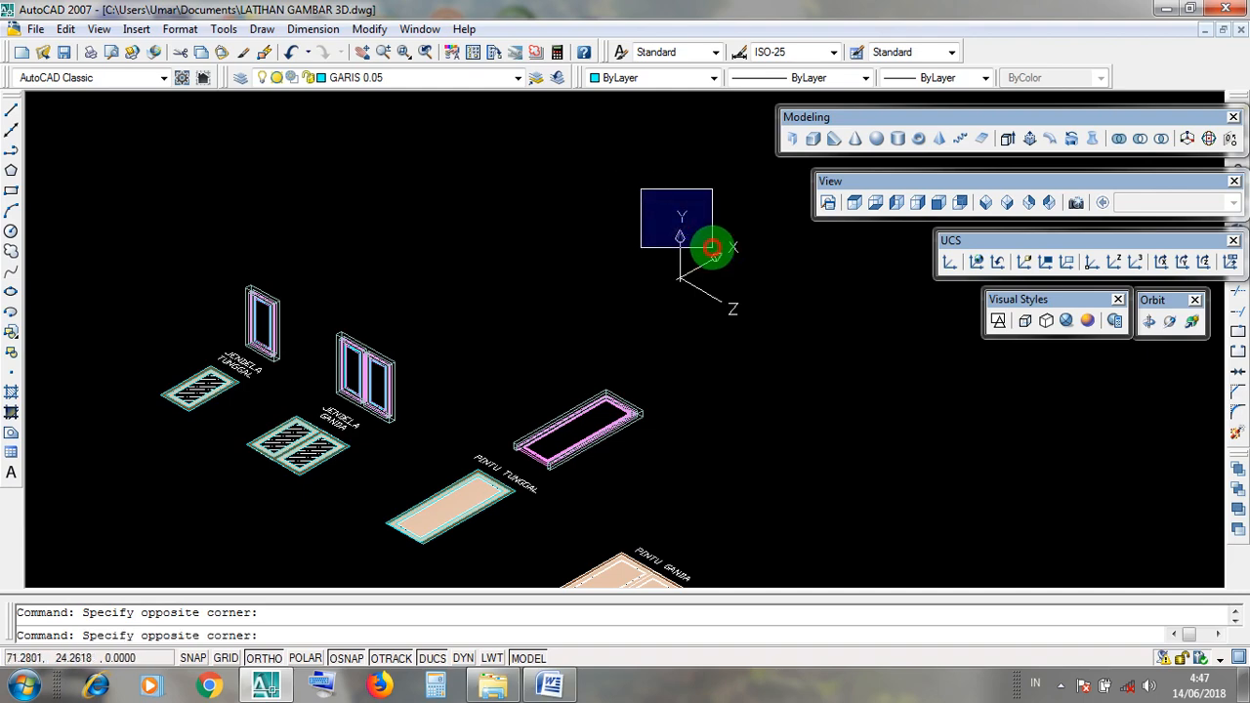
{"action": "left_click", "coordinate": [712, 248]}
{"action": "left_click", "coordinate": [725, 280]}
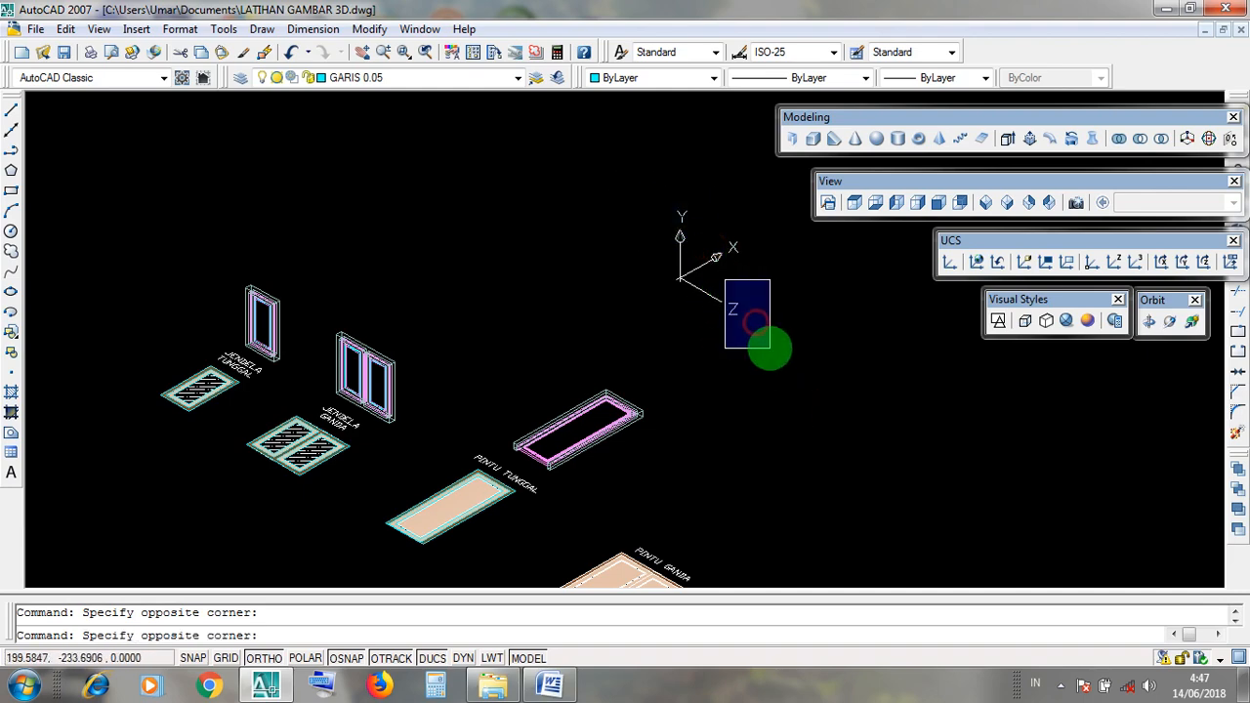
{"action": "scroll", "coordinate": [525, 424], "scroll_direction": "up", "scroll_amount": 3}
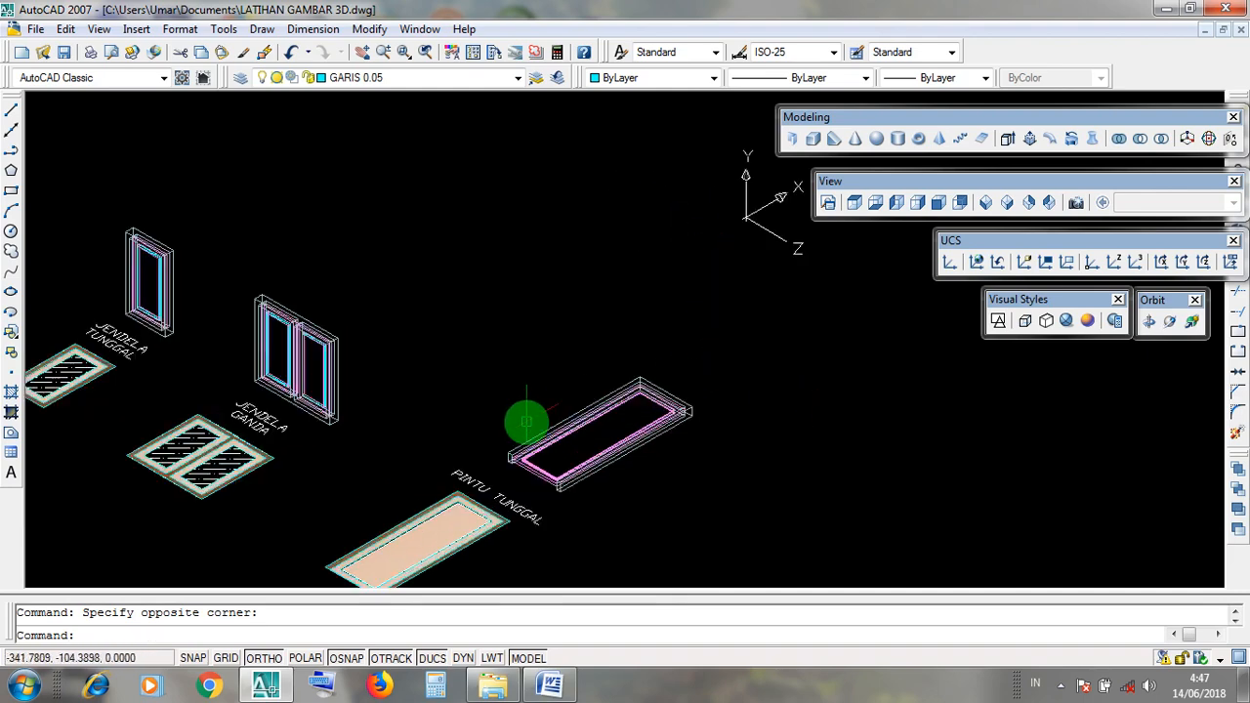
{"action": "scroll", "coordinate": [626, 457], "scroll_direction": "up", "scroll_amount": 2}
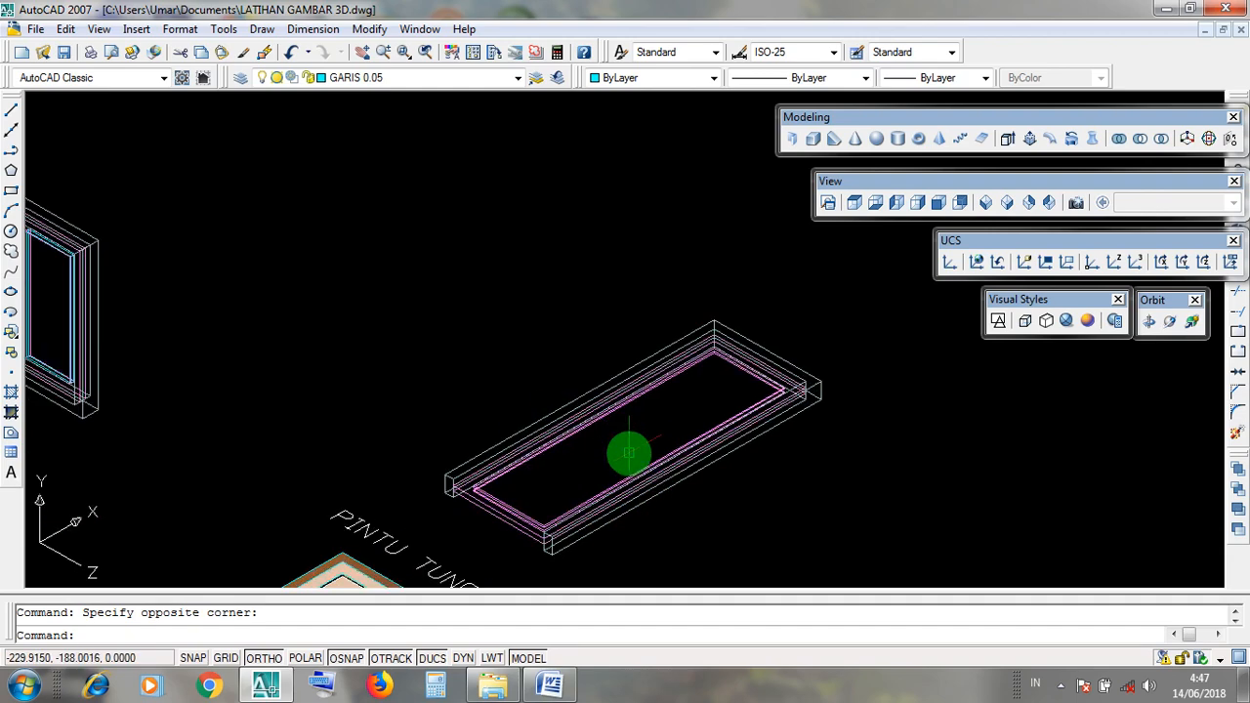
{"action": "scroll", "coordinate": [651, 442], "scroll_direction": "down", "scroll_amount": 1}
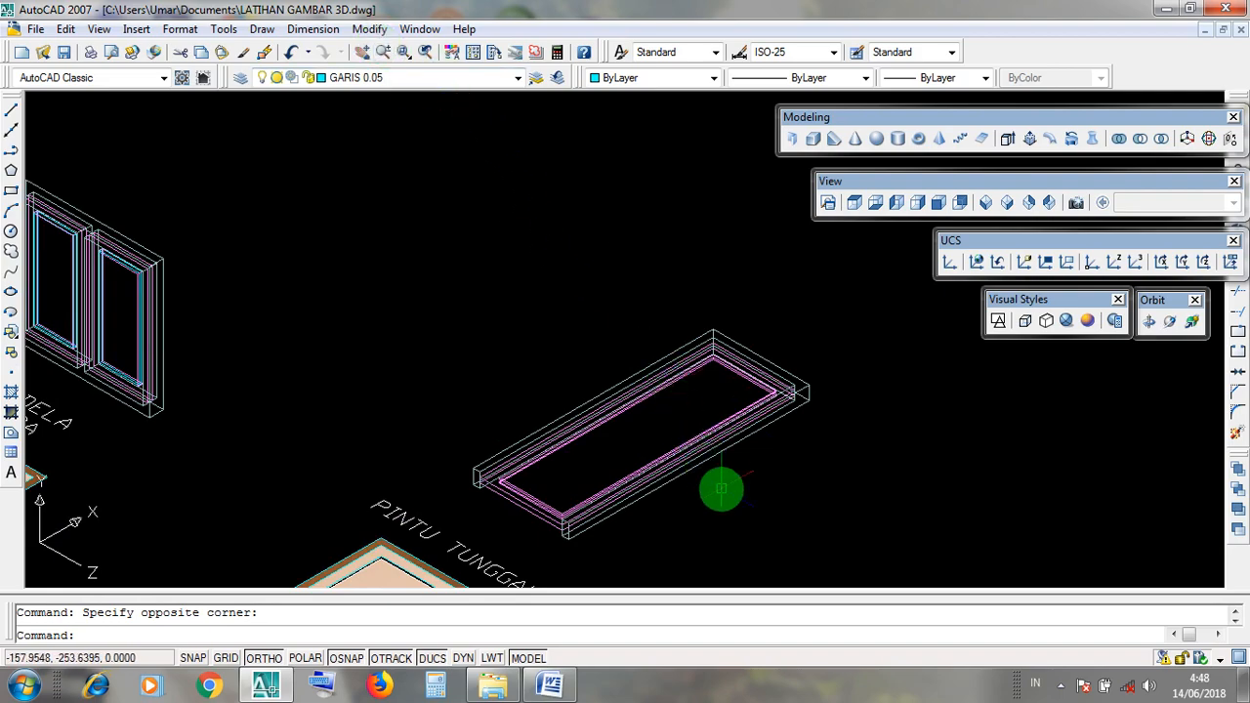
Switch to Word, review the method 3 (CARA 3) instructions in the ROTATE document, and return to LATIHAN GAMBAR 3D.dwg in AutoCAD
{"action": "left_click", "coordinate": [1169, 9]}
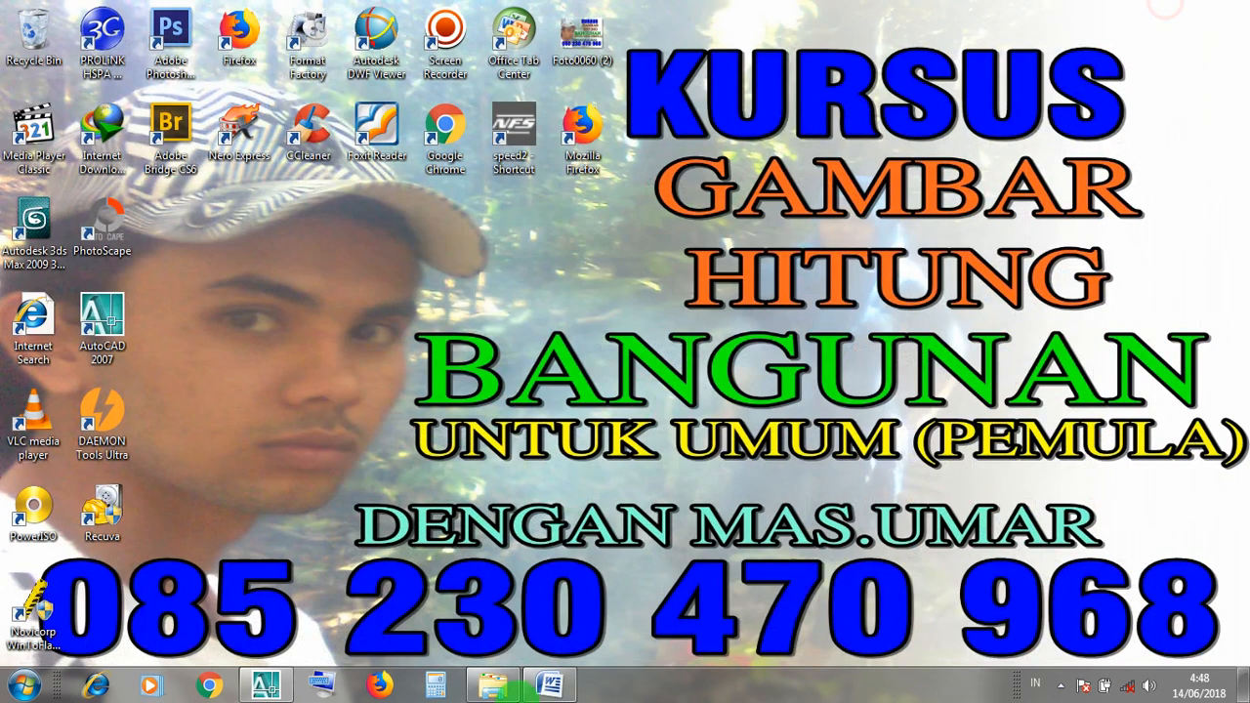
{"action": "left_click", "coordinate": [550, 686]}
{"action": "left_click", "coordinate": [451, 145]}
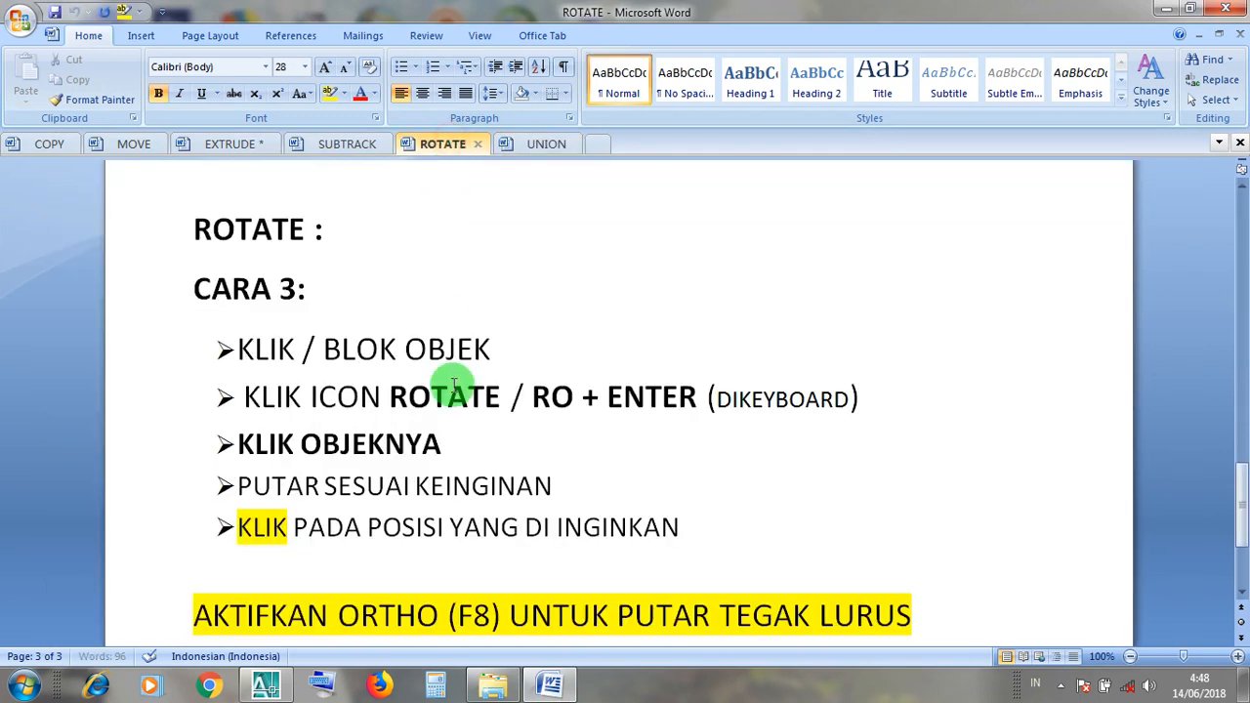
{"action": "left_click_drag", "start_coordinate": [494, 350], "coordinate": [257, 348]}
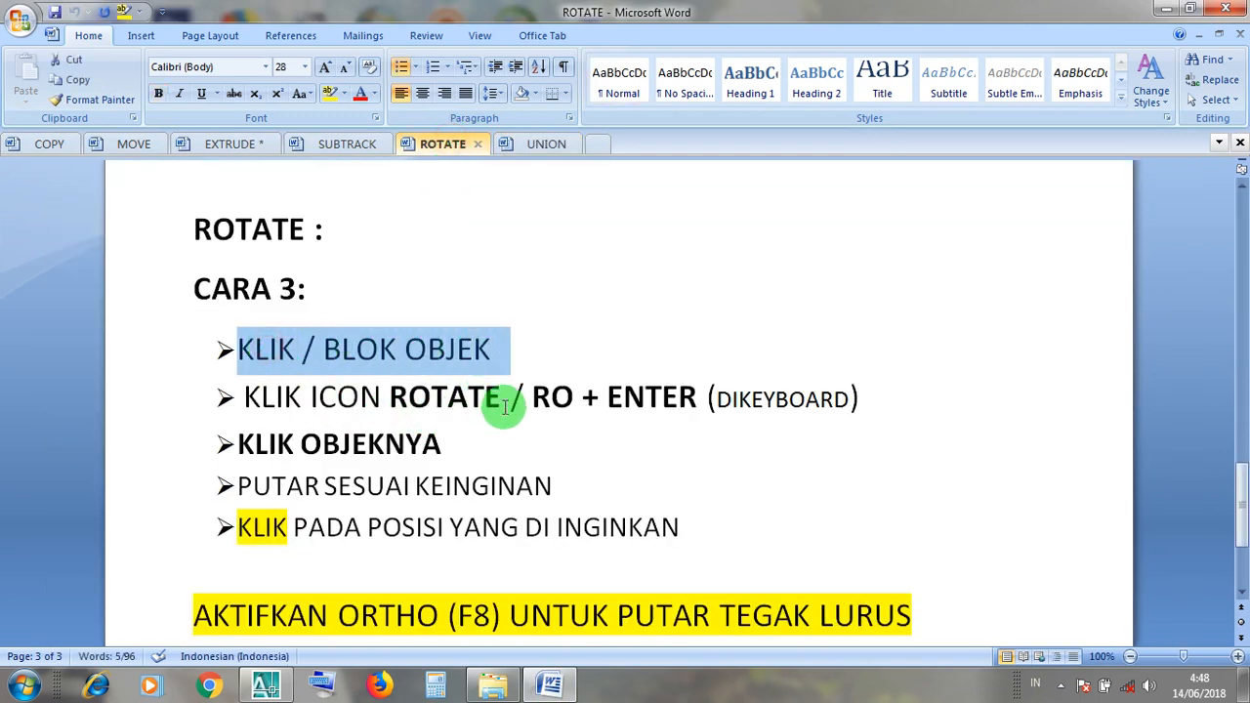
{"action": "left_click_drag", "start_coordinate": [505, 409], "coordinate": [329, 397]}
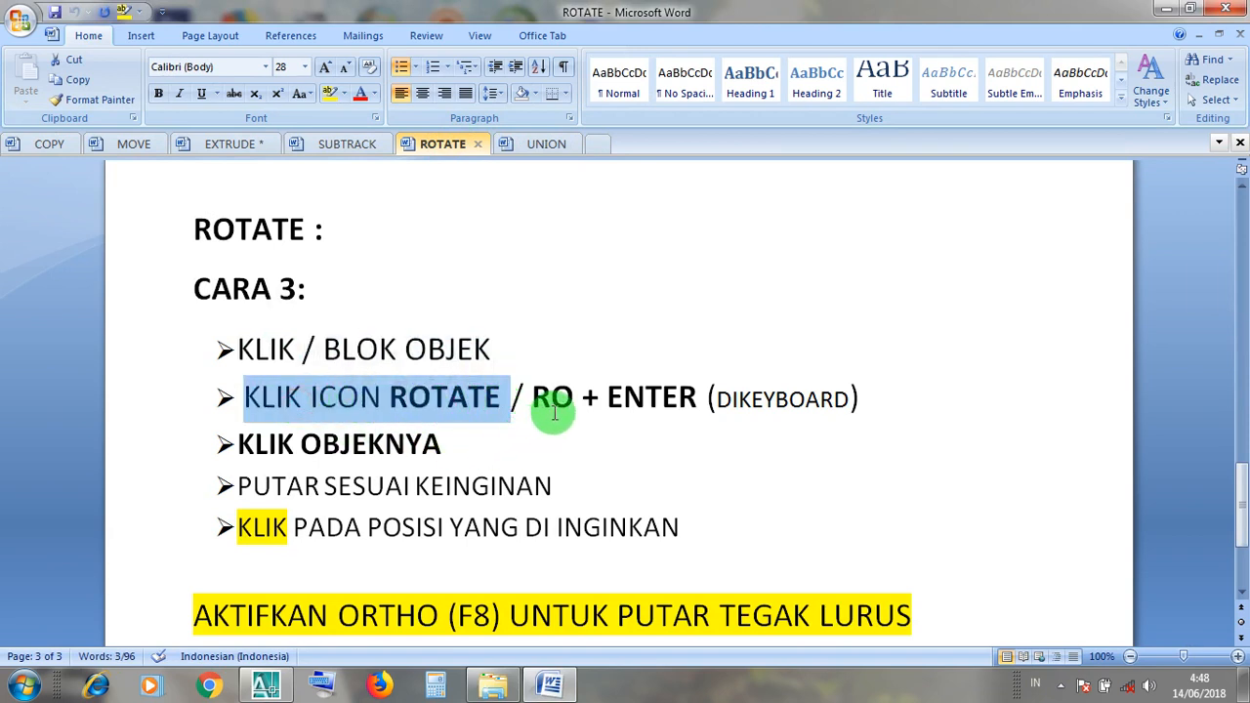
{"action": "left_click_drag", "start_coordinate": [574, 397], "coordinate": [532, 397]}
{"action": "left_click", "coordinate": [788, 400]}
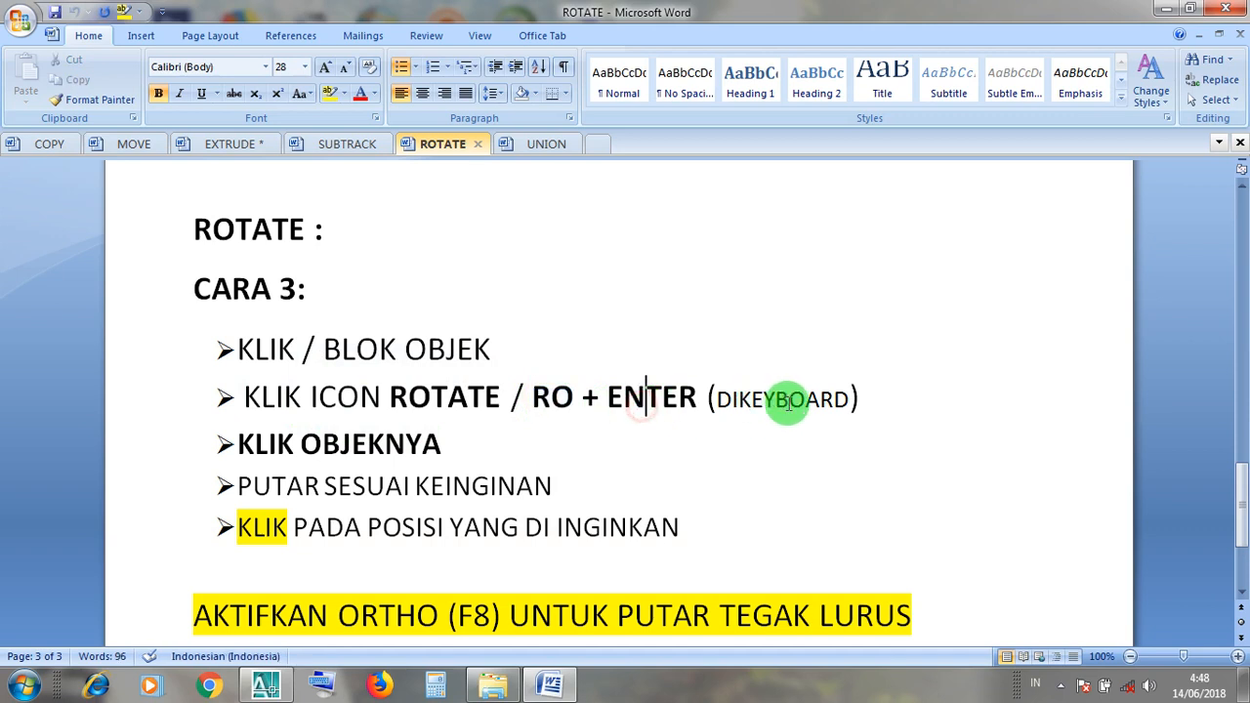
{"action": "left_click_drag", "start_coordinate": [449, 446], "coordinate": [245, 444]}
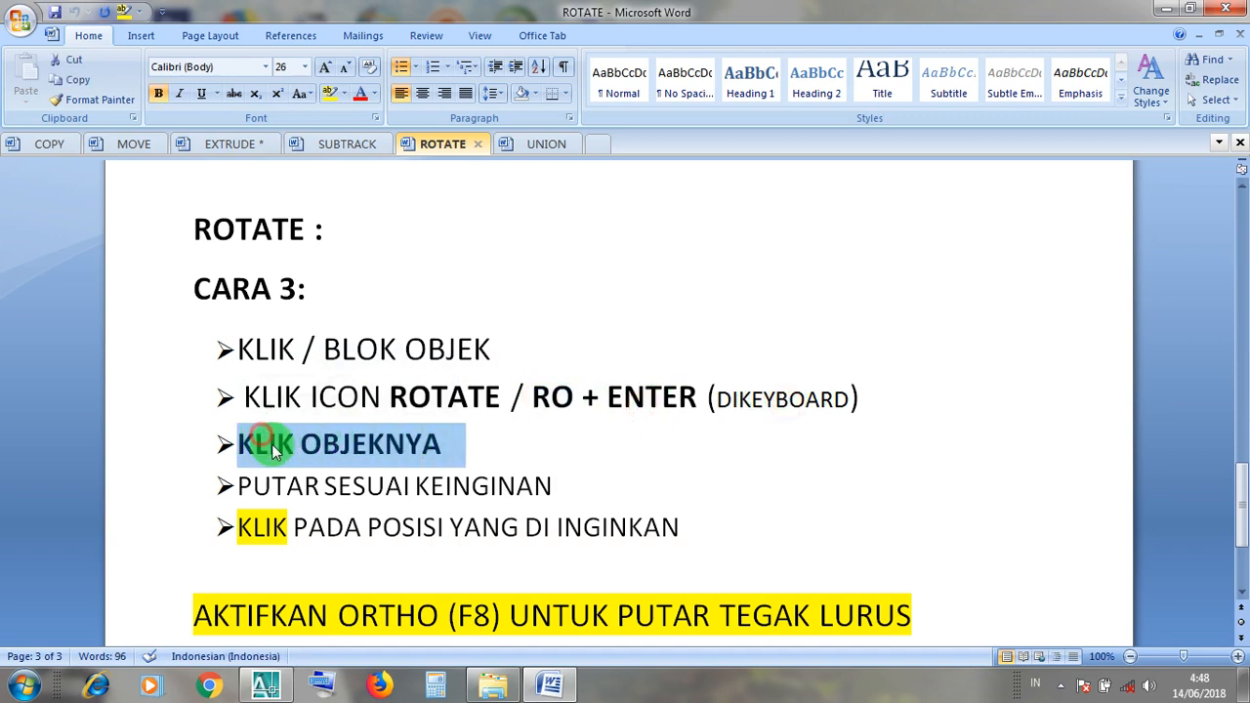
{"action": "left_click", "coordinate": [442, 488]}
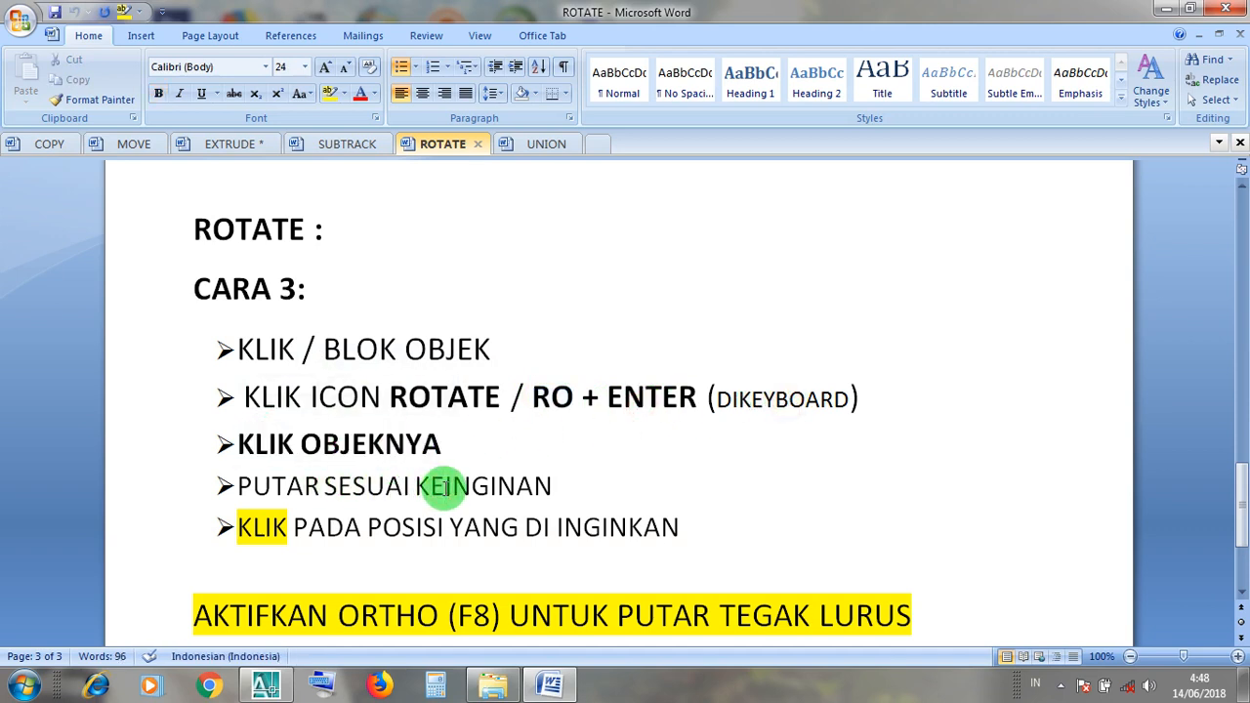
{"action": "left_click", "coordinate": [356, 531]}
{"action": "left_click", "coordinate": [579, 530]}
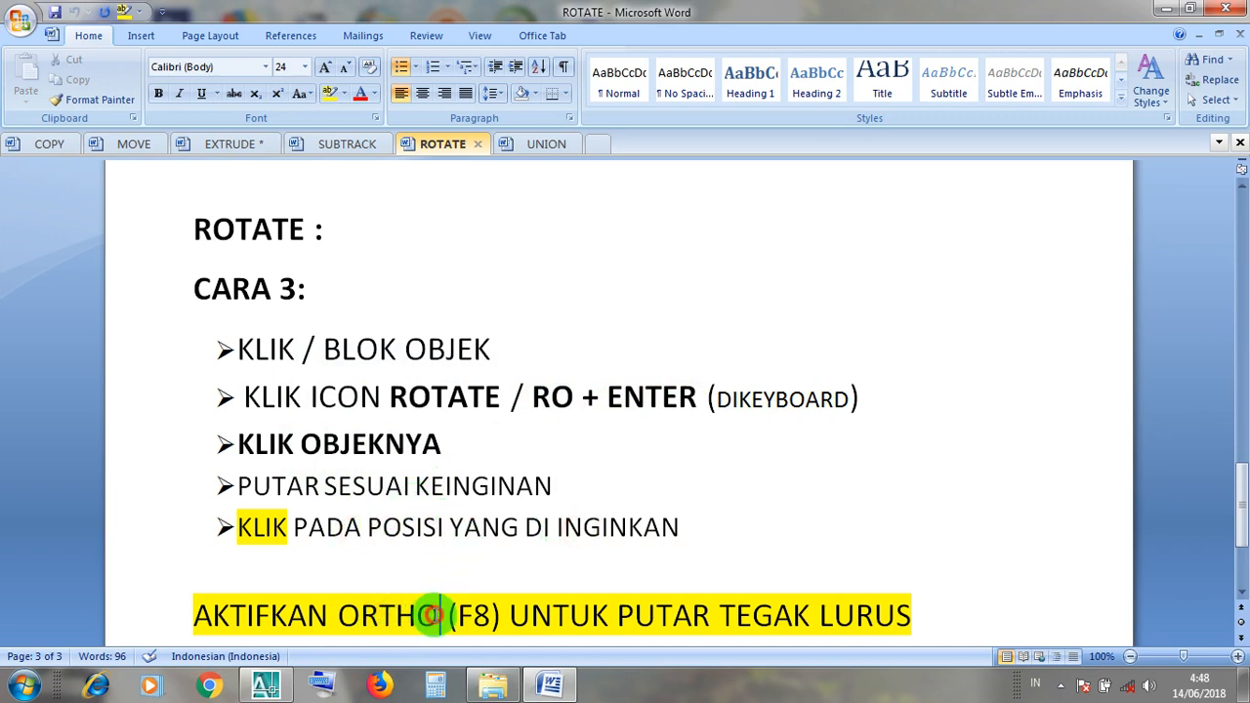
{"action": "left_click_drag", "start_coordinate": [440, 616], "coordinate": [337, 615]}
{"action": "left_click", "coordinate": [536, 615]}
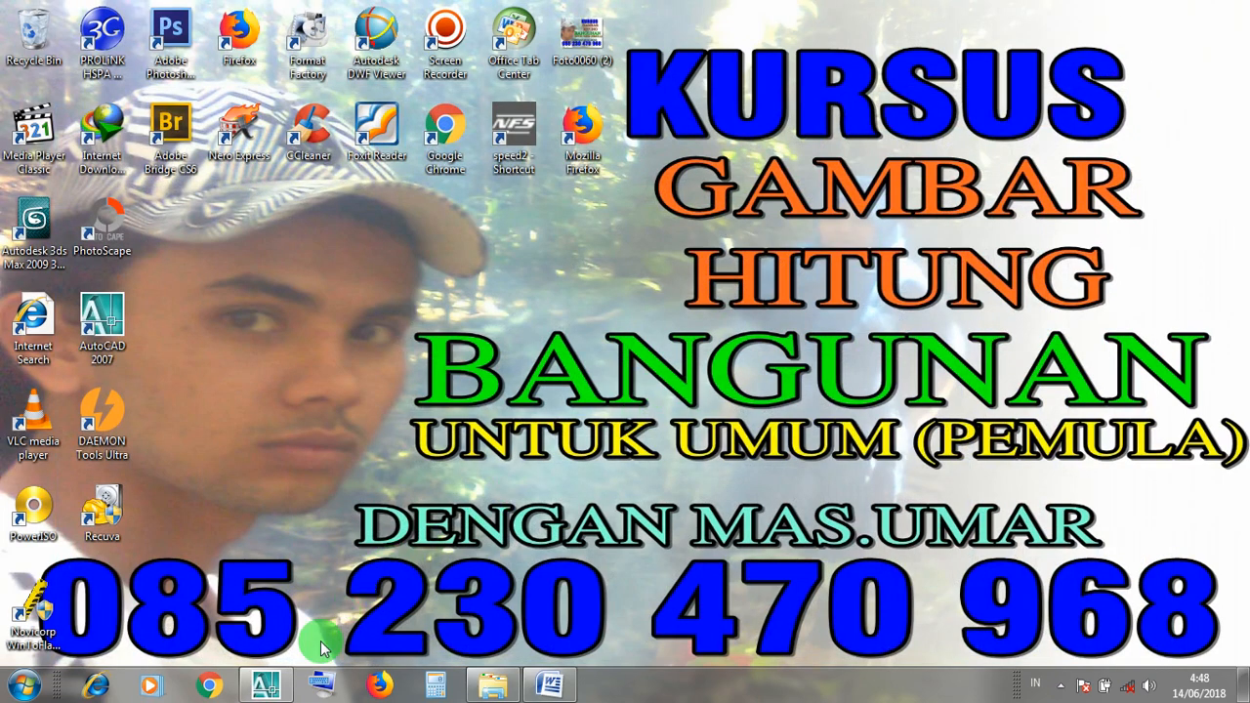
{"action": "left_click", "coordinate": [265, 685]}
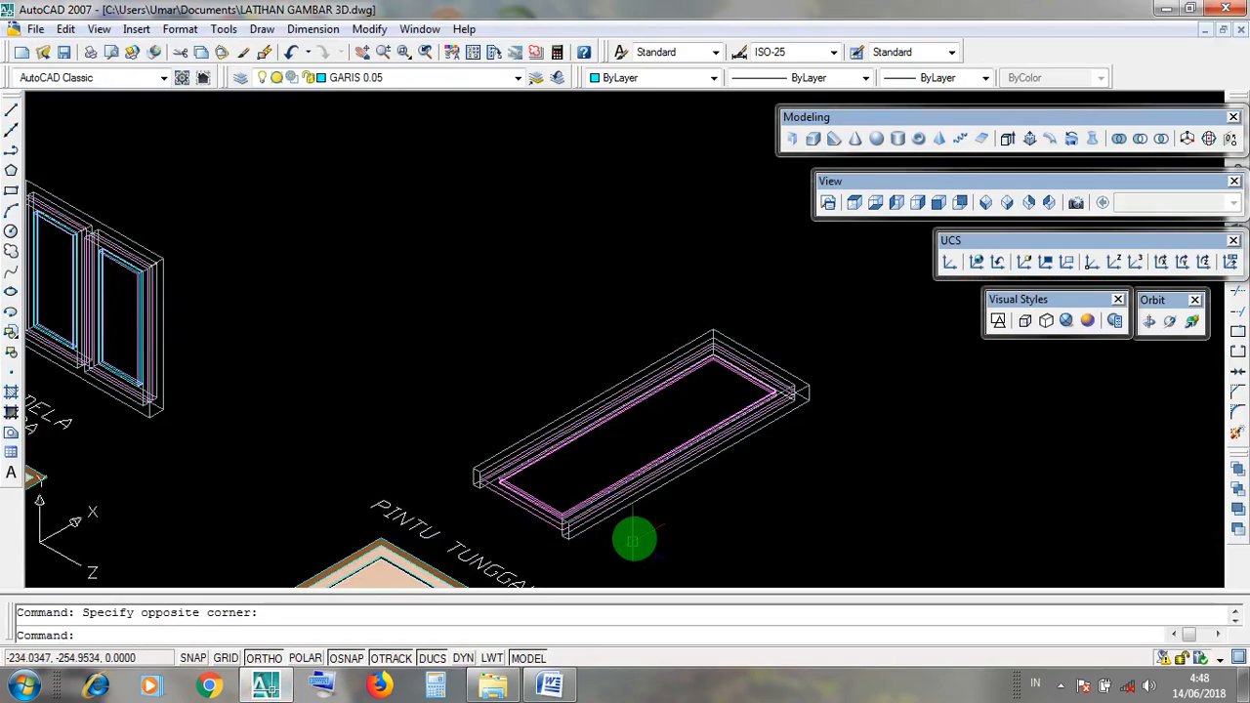
Toggle Ortho mode off and on again, checking its state in the command history
{"action": "left_click", "coordinate": [263, 659]}
{"action": "left_click", "coordinate": [263, 658]}
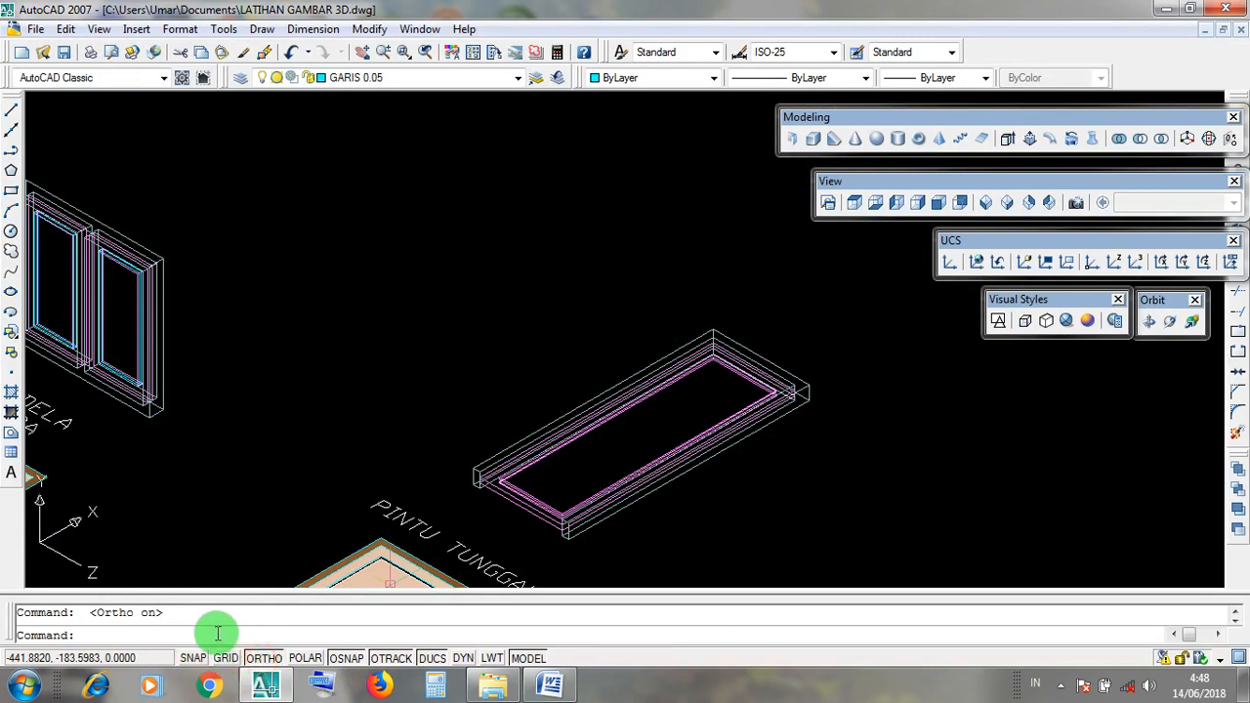
{"action": "mouse_move", "coordinate": [170, 615]}
{"action": "left_mouse_down"}
{"action": "mouse_move", "coordinate": [106, 604]}
{"action": "mouse_move", "coordinate": [88, 614]}
{"action": "left_mouse_up"}
{"action": "left_click", "coordinate": [183, 619]}
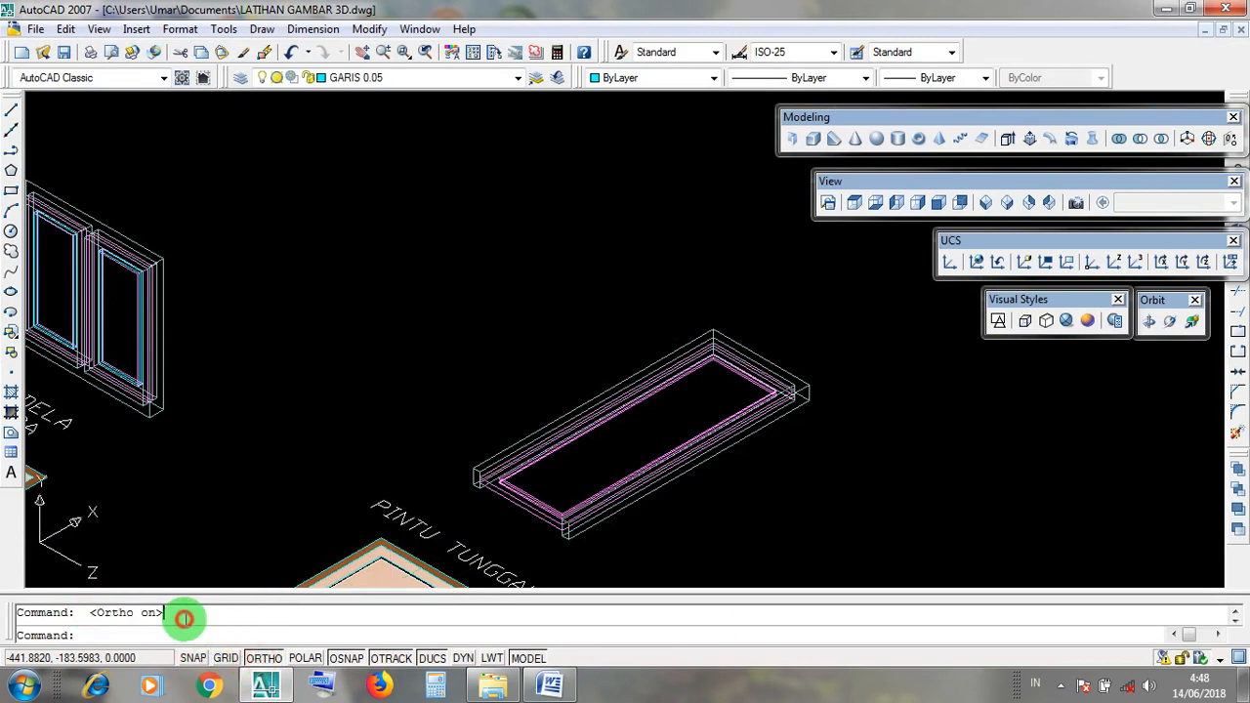
Rotate the flat single door 90° with Ortho on, about the lowest outer frame corner near the PINTU TUNGGAL label, to stand it upright
{"action": "middle_click_drag", "start_coordinate": [743, 525], "coordinate": [714, 511]}
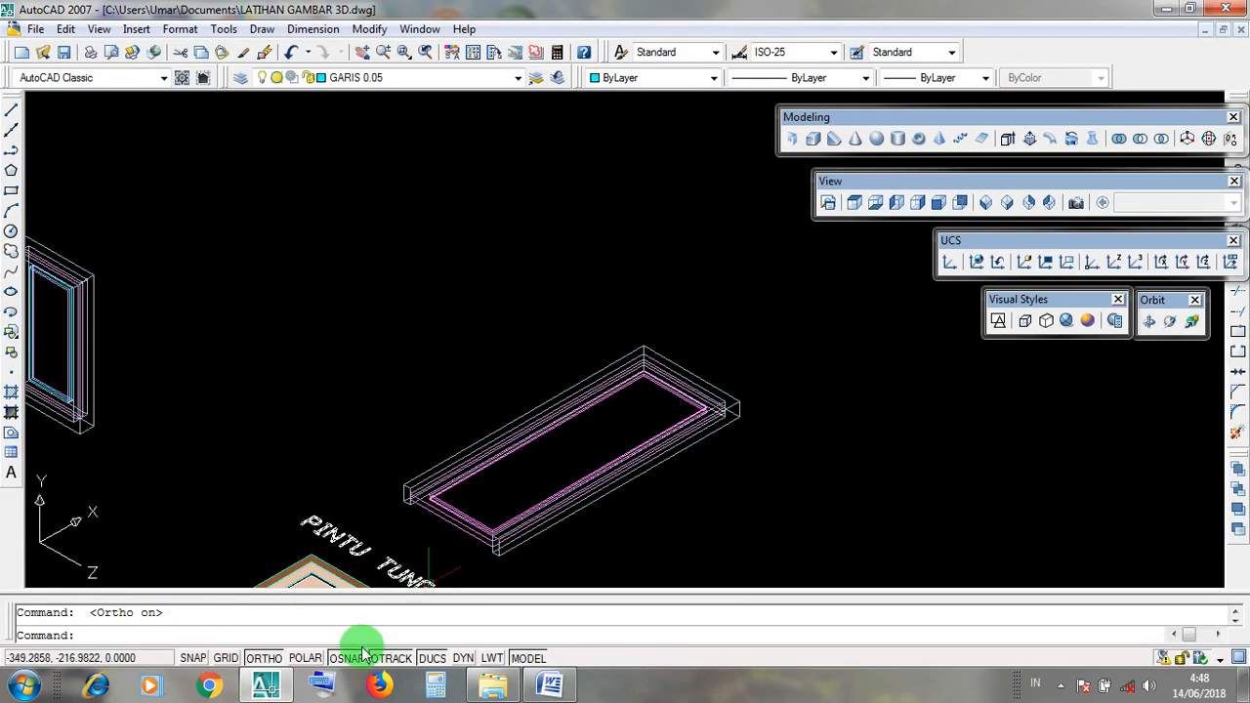
{"action": "left_click", "coordinate": [655, 525]}
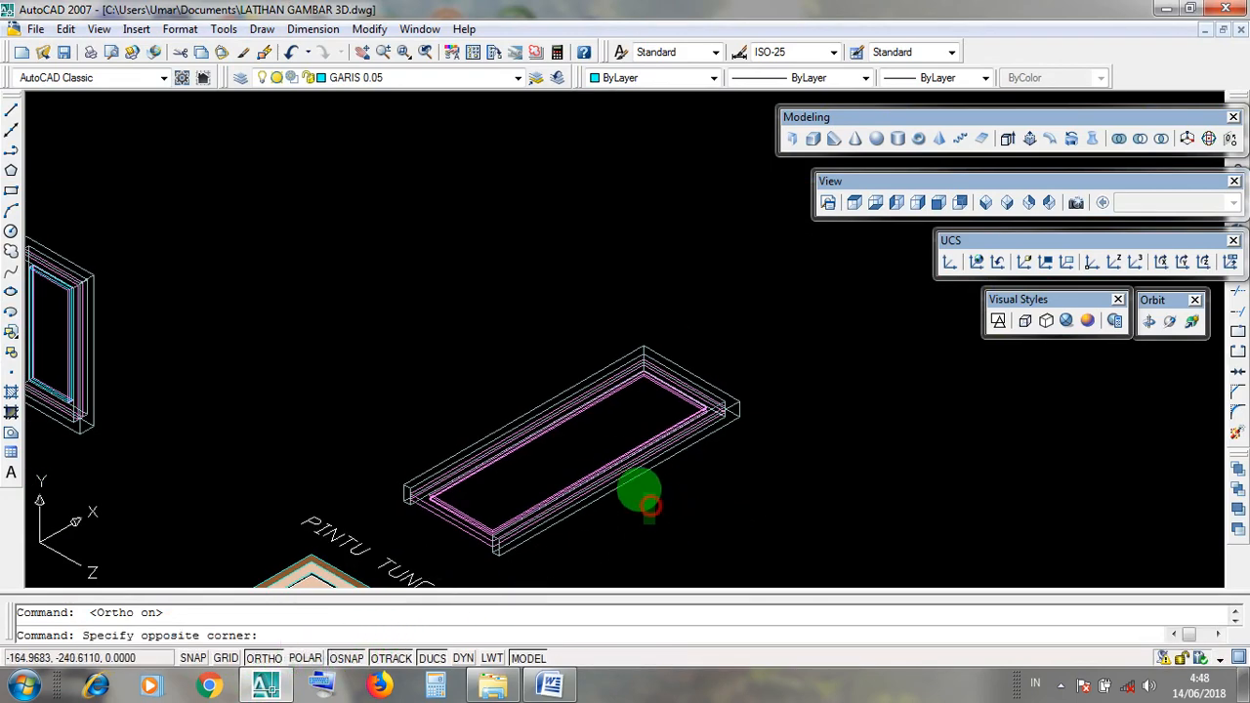
{"action": "left_click", "coordinate": [606, 445]}
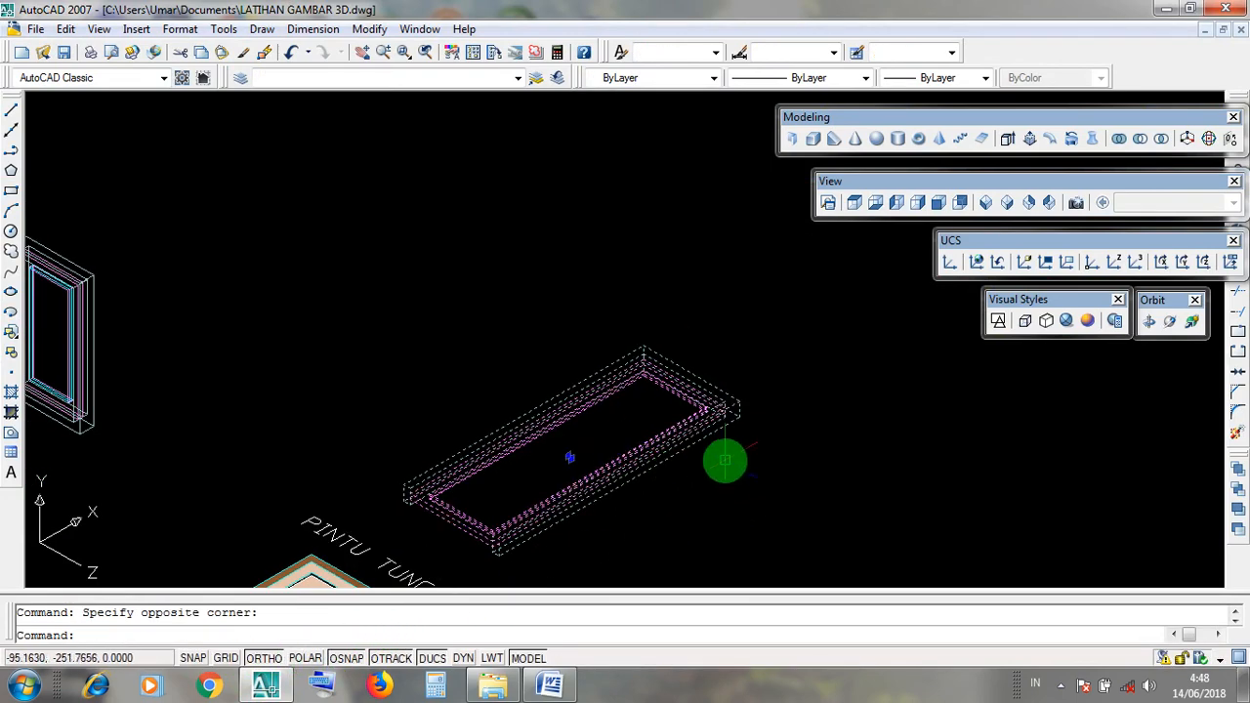
{"action": "left_click", "coordinate": [779, 451]}
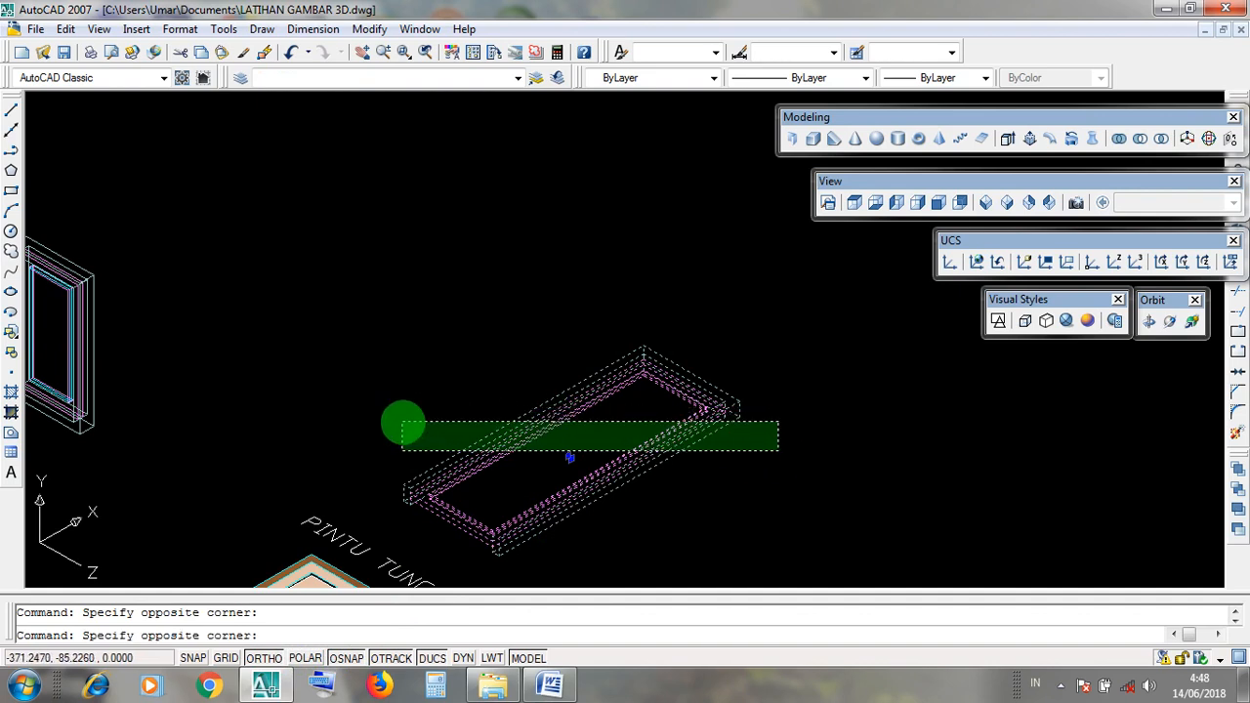
{"action": "left_click", "coordinate": [403, 423]}
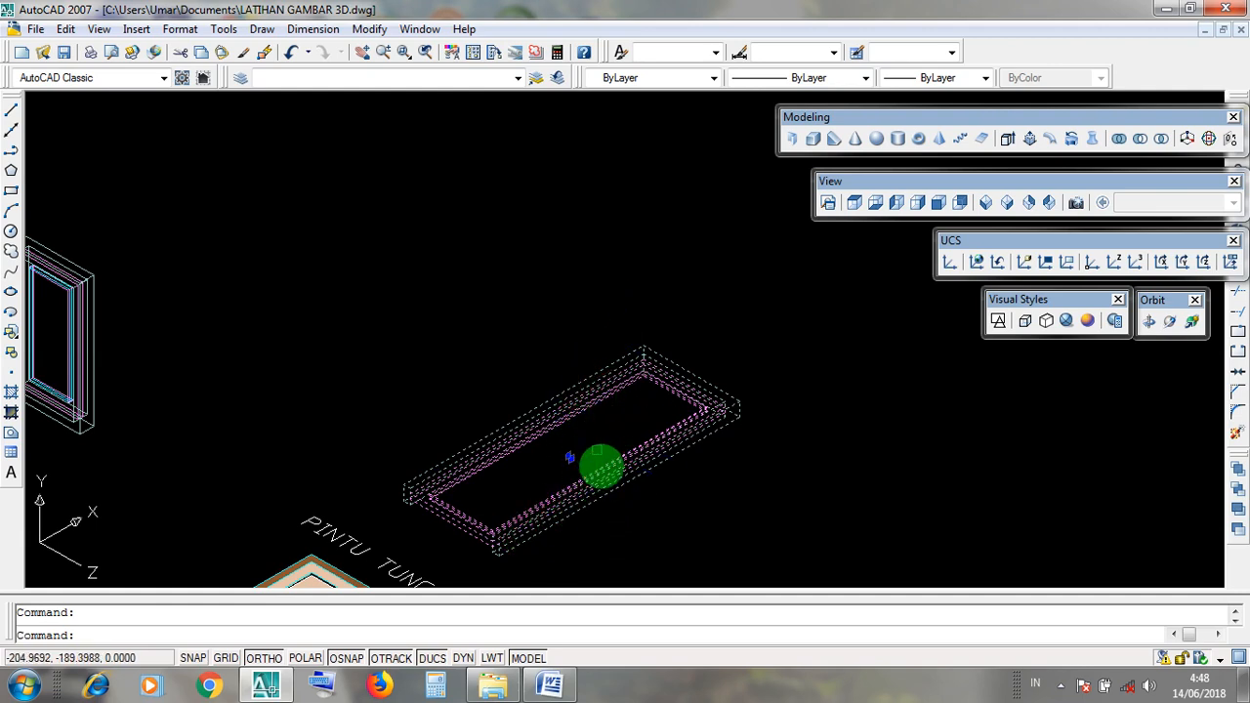
{"action": "left_click", "coordinate": [368, 30]}
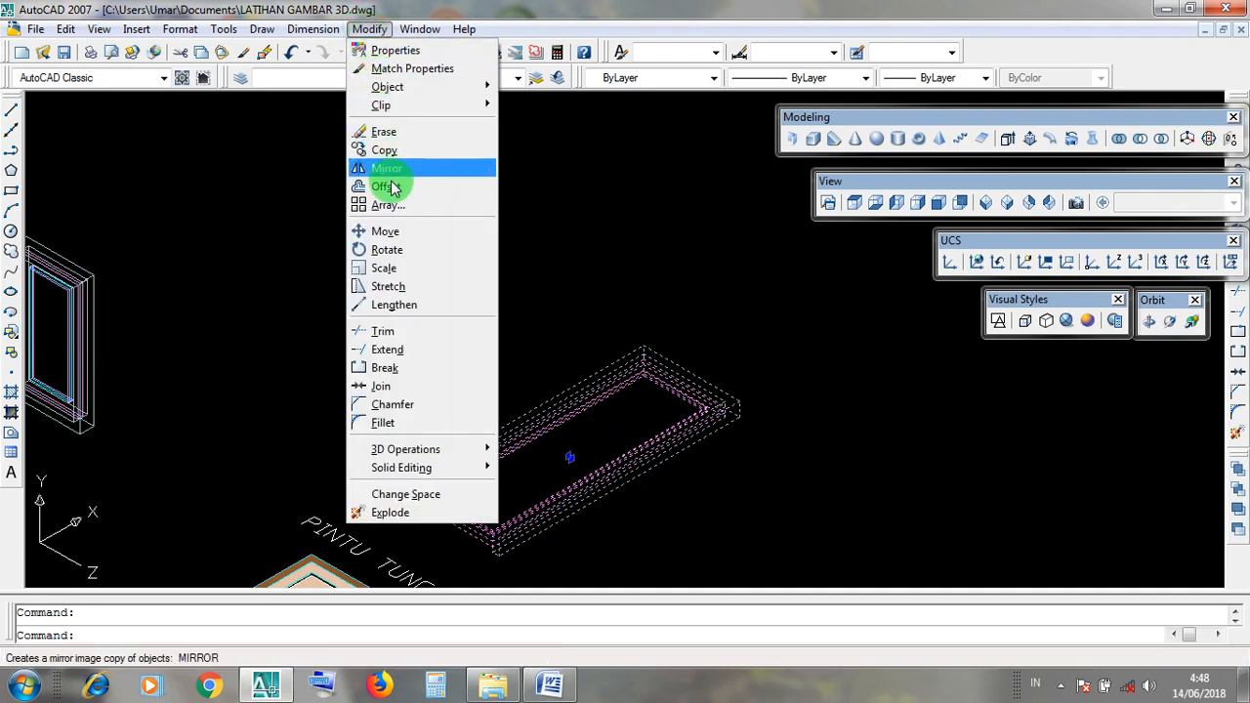
{"action": "left_click", "coordinate": [408, 252]}
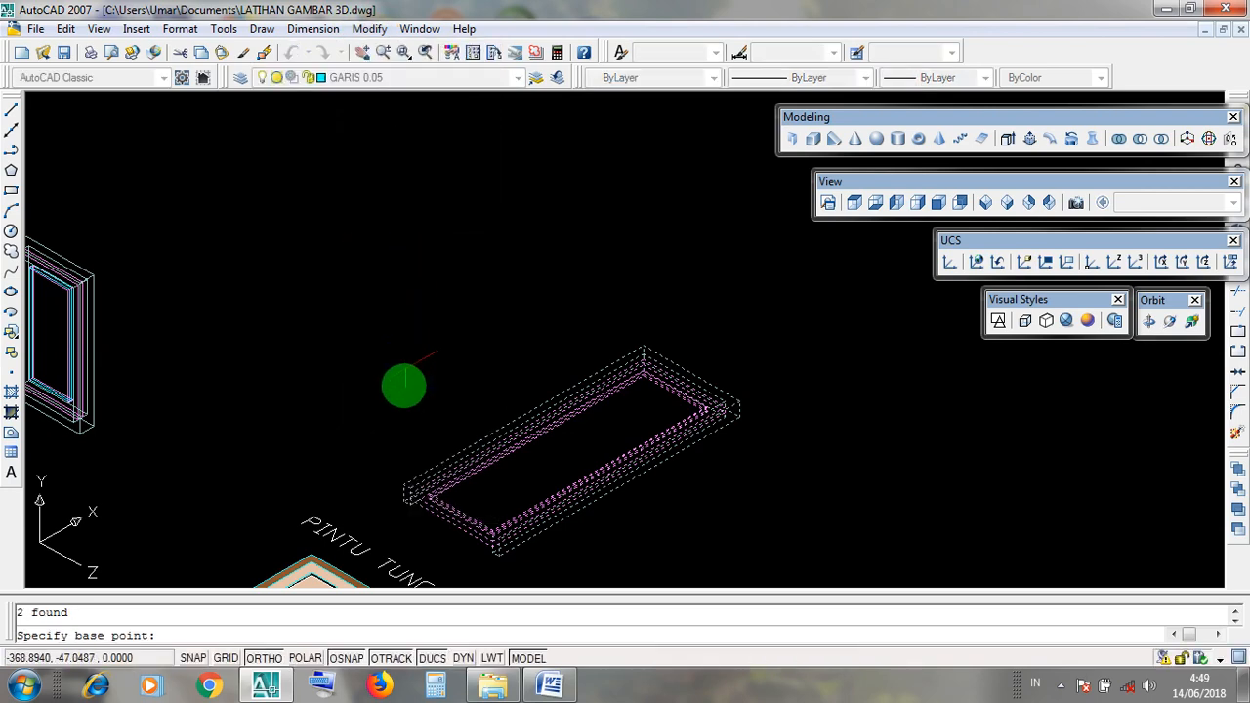
{"action": "scroll", "coordinate": [479, 576], "scroll_direction": "up", "scroll_amount": 3}
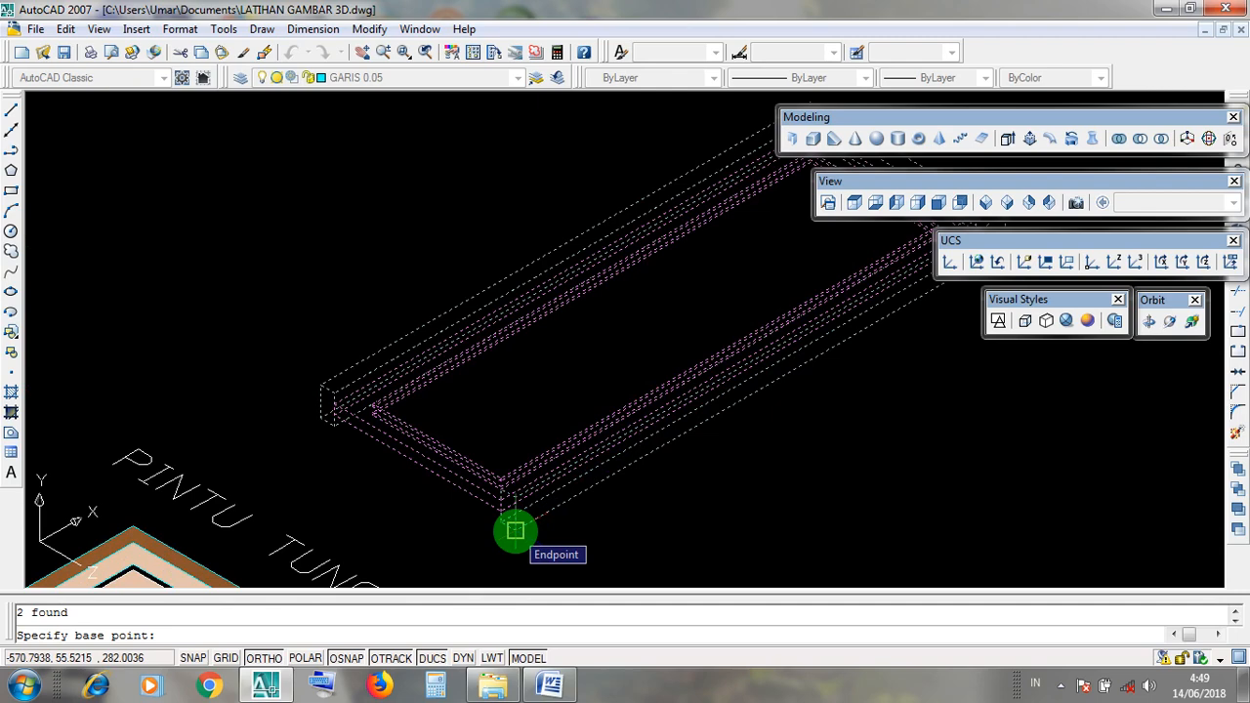
{"action": "left_click", "coordinate": [516, 531]}
{"action": "scroll", "coordinate": [516, 531], "scroll_direction": "down", "scroll_amount": 3}
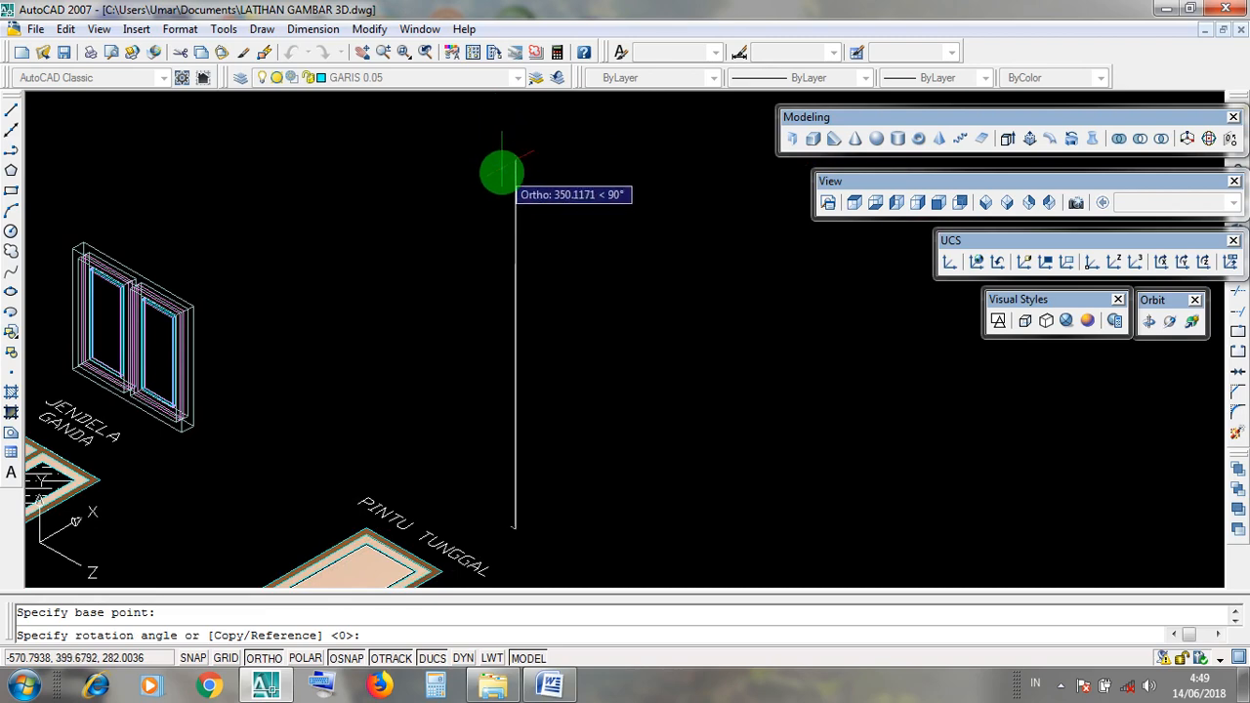
{"action": "left_click", "coordinate": [503, 173]}
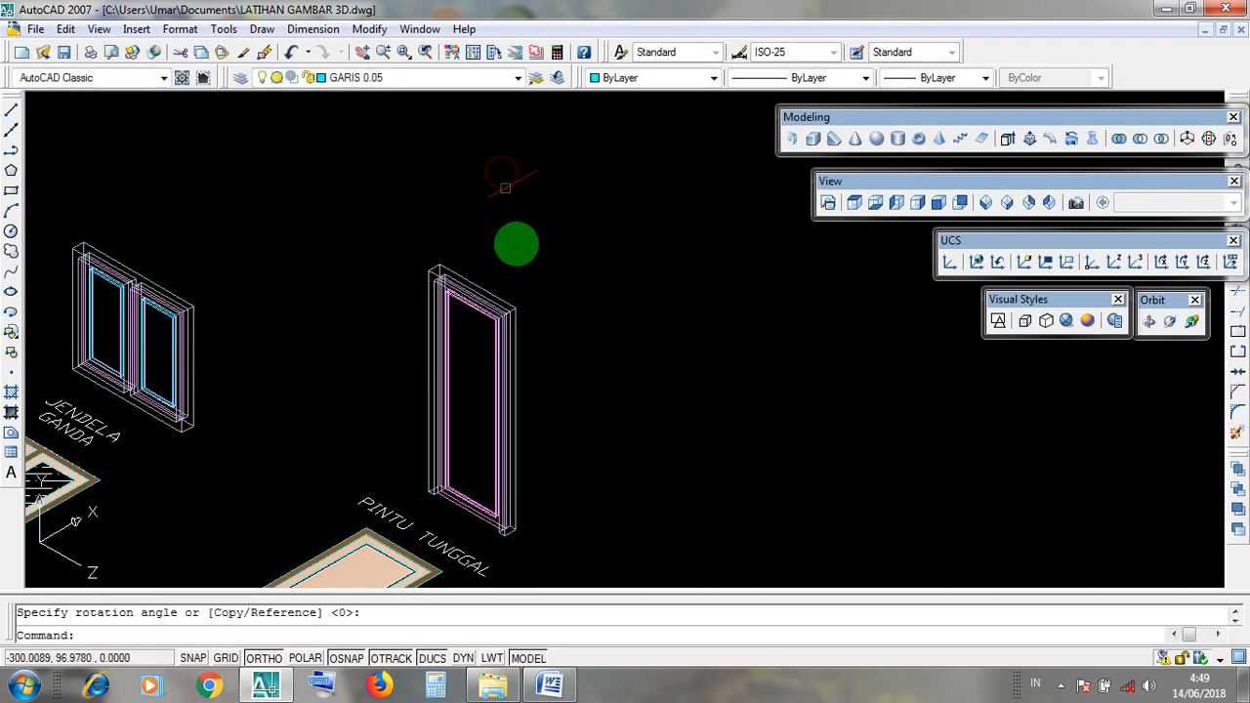
Examine the upright door beside the windows in the Realistic visual style, restore 2D Wireframe, and view the whole row of models
{"action": "mouse_move", "coordinate": [530, 453]}
{"action": "middle_mouse_down"}
{"action": "mouse_move", "coordinate": [645, 414]}
{"action": "mouse_move", "coordinate": [714, 424]}
{"action": "middle_mouse_up"}
{"action": "scroll", "coordinate": [716, 422], "scroll_direction": "down", "scroll_amount": 3}
{"action": "scroll", "coordinate": [716, 422], "scroll_direction": "up", "scroll_amount": 2}
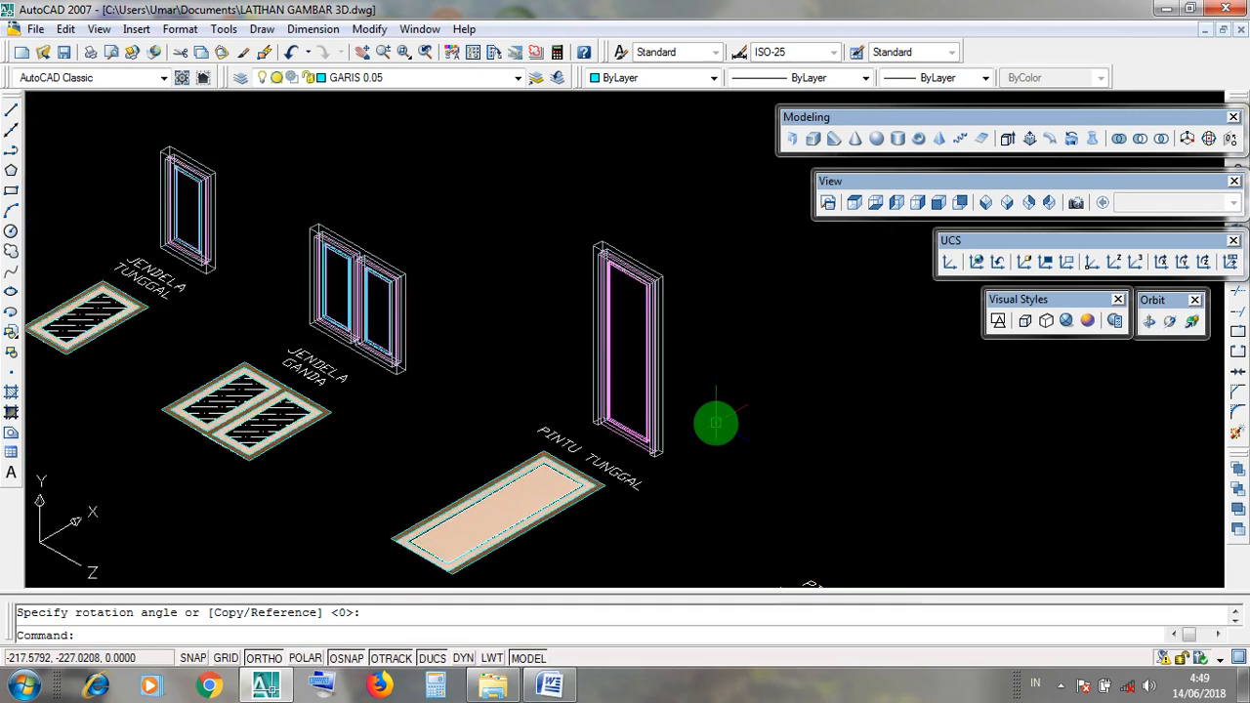
{"action": "middle_click_drag", "start_coordinate": [706, 377], "coordinate": [695, 439]}
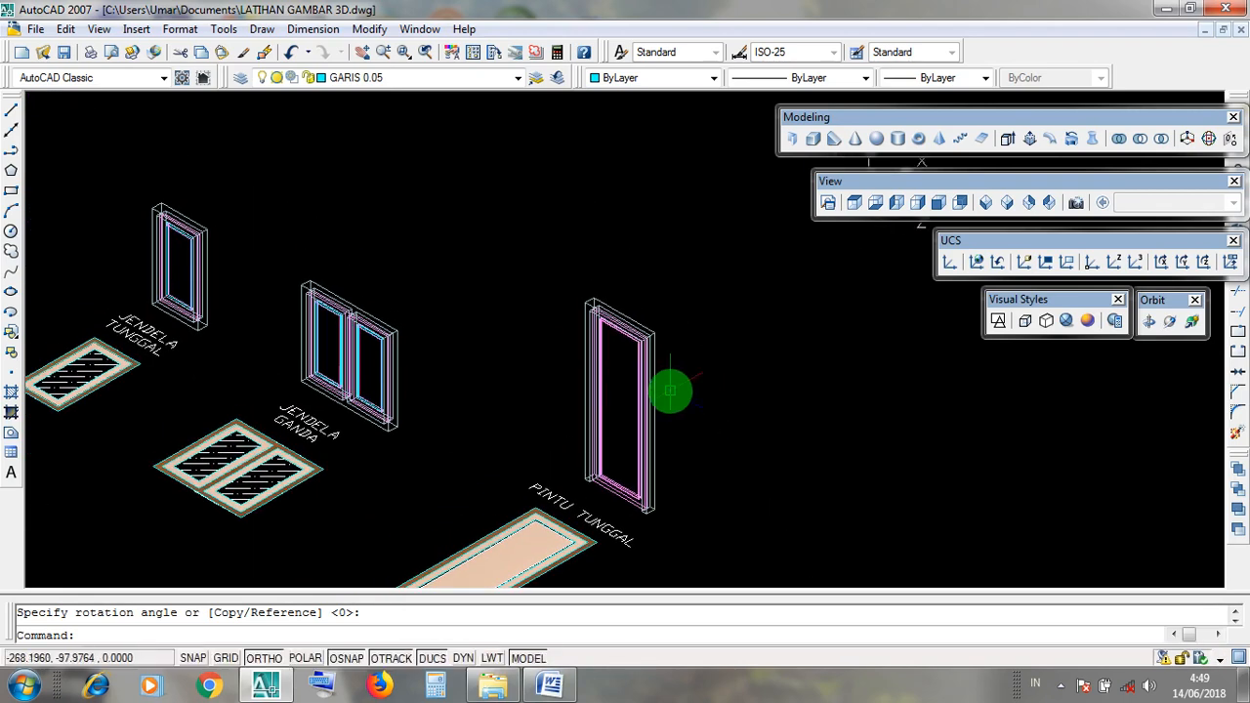
{"action": "left_click", "coordinate": [1066, 323]}
{"action": "middle_click_drag", "start_coordinate": [927, 447], "coordinate": [938, 450]}
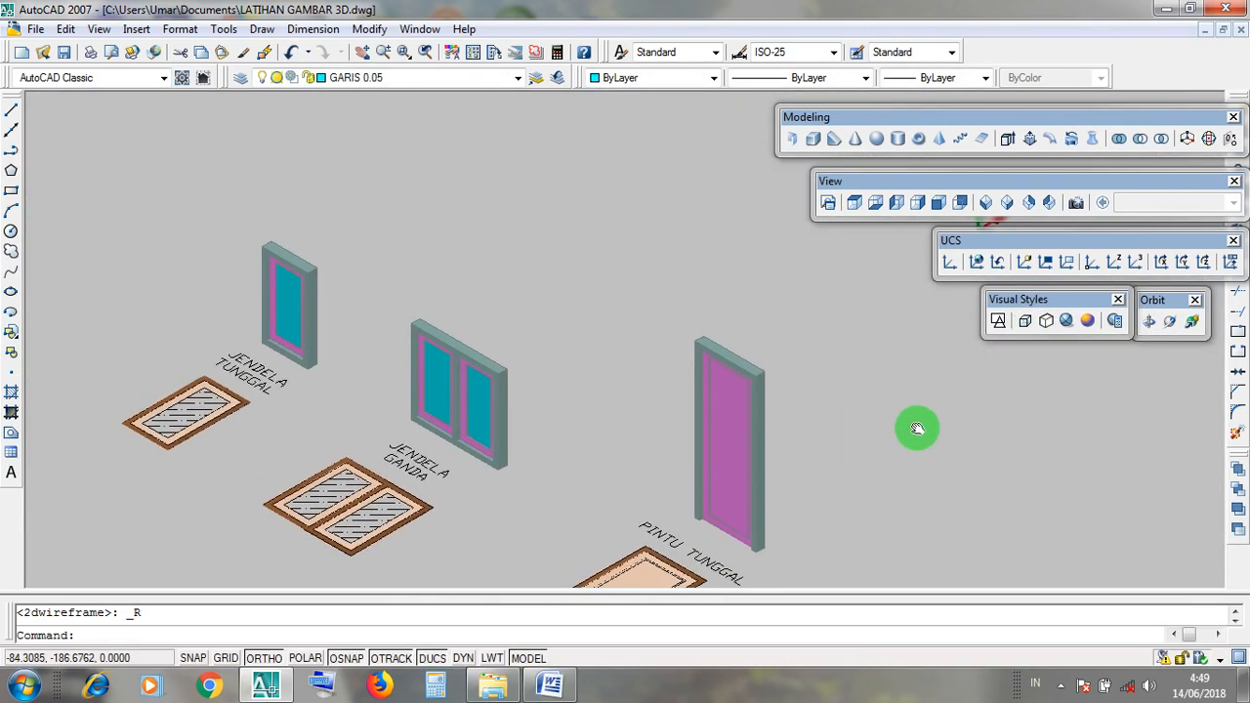
{"action": "middle_click_drag", "start_coordinate": [802, 492], "coordinate": [786, 438]}
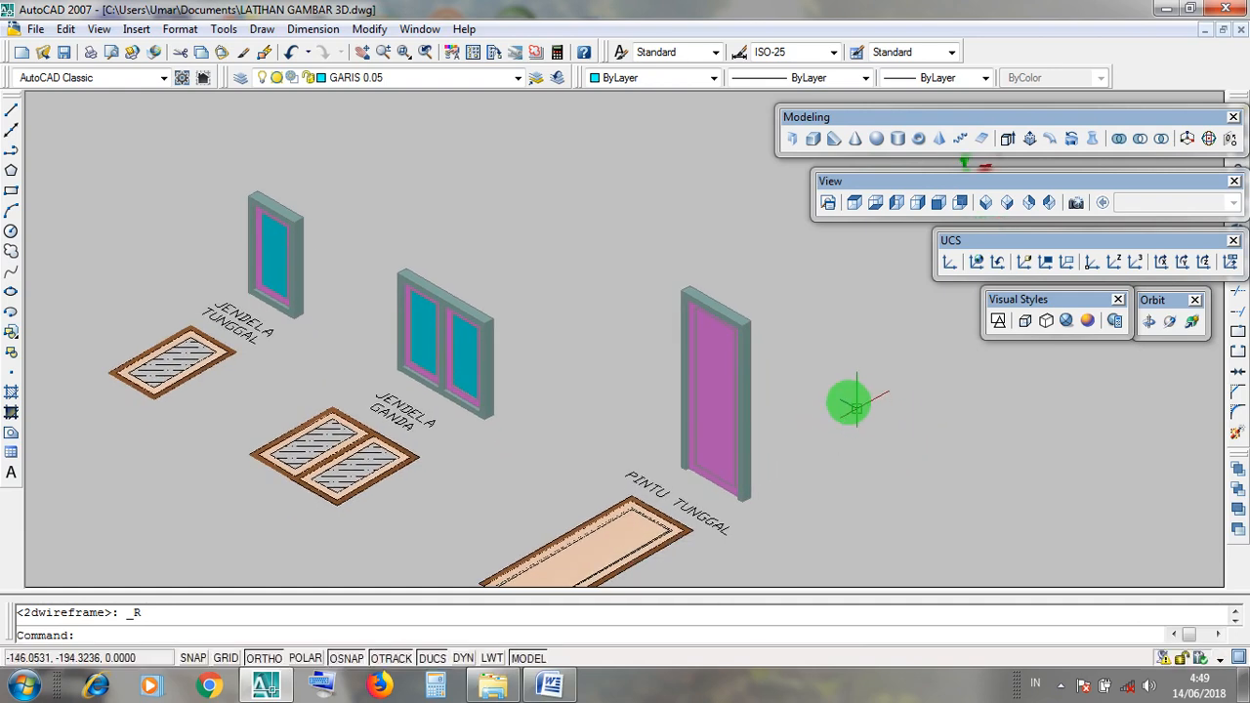
{"action": "left_click", "coordinate": [1007, 303]}
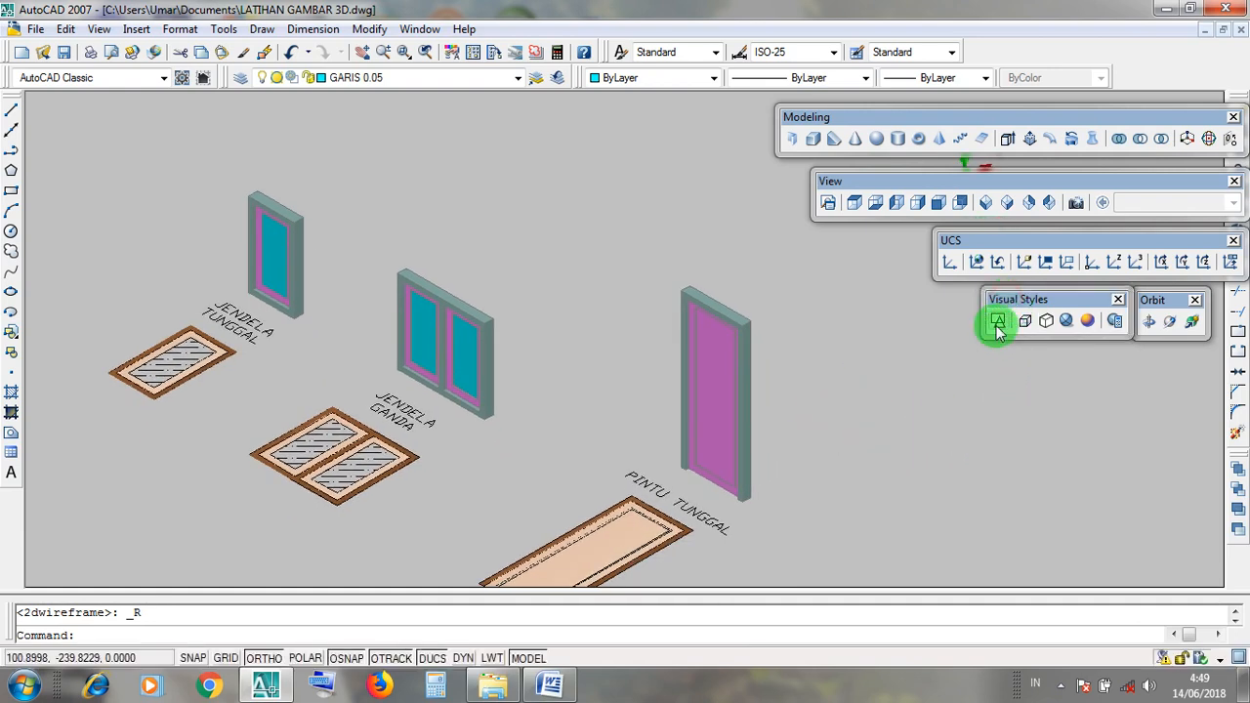
{"action": "left_click", "coordinate": [996, 325]}
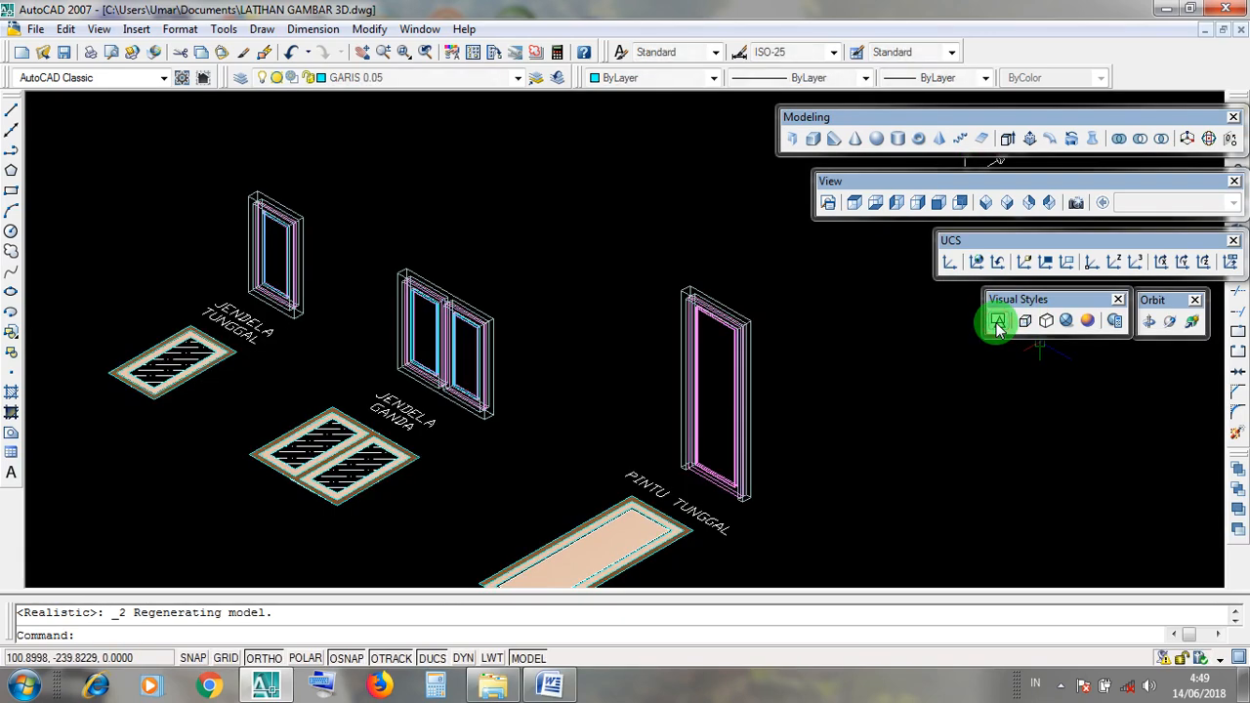
{"action": "scroll", "coordinate": [843, 450], "scroll_direction": "down", "scroll_amount": 3}
{"action": "middle_click_drag", "start_coordinate": [842, 451], "coordinate": [762, 429]}
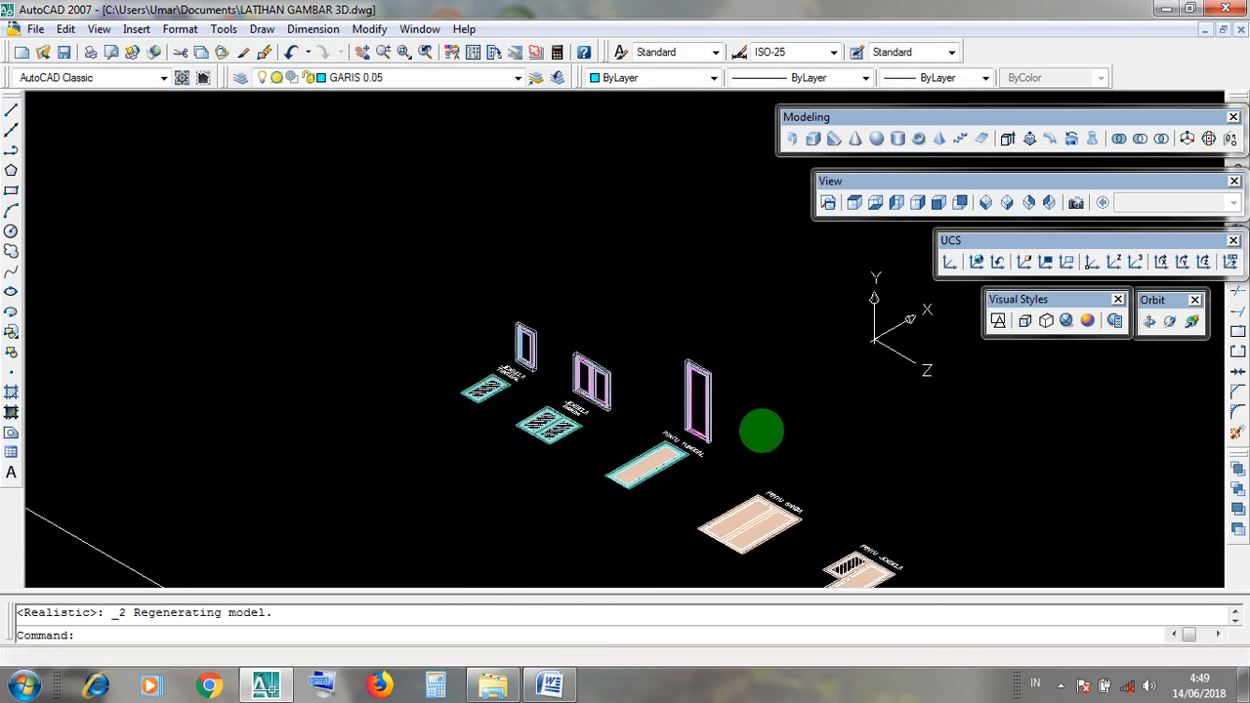
{"action": "middle_click_drag", "start_coordinate": [801, 362], "coordinate": [768, 408]}
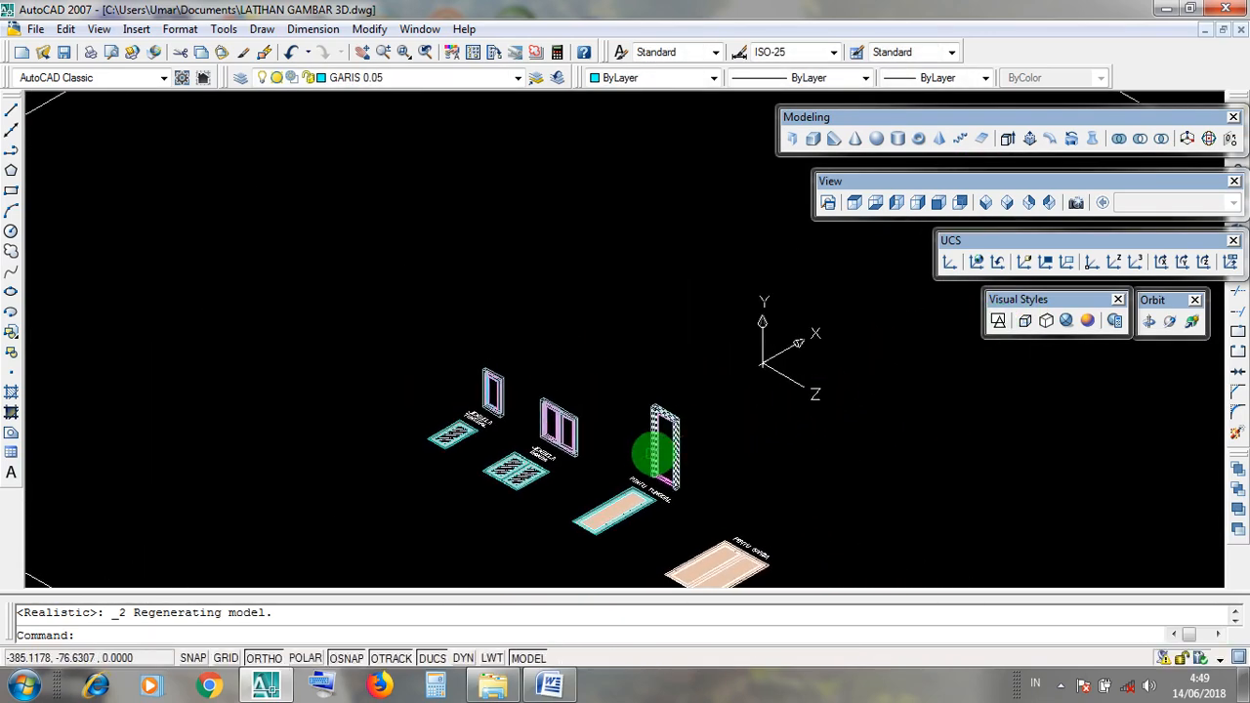
{"action": "left_click", "coordinate": [703, 453]}
{"action": "left_click", "coordinate": [690, 404]}
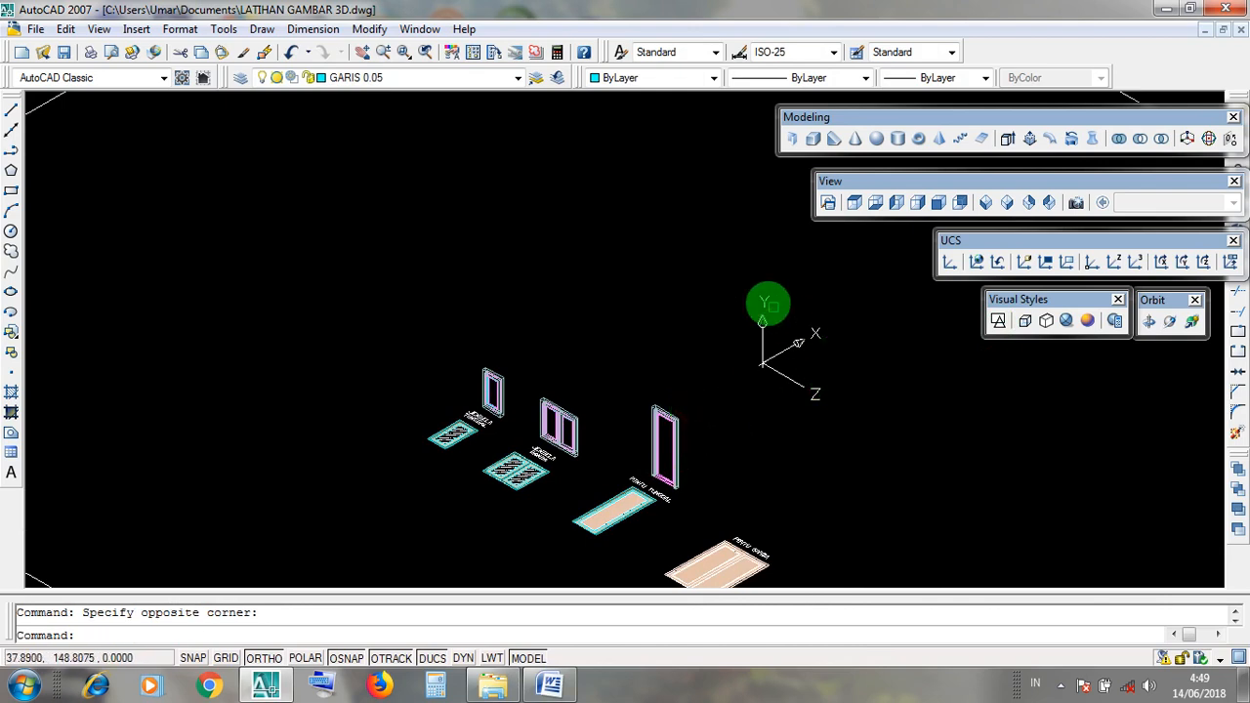
{"action": "left_click", "coordinate": [733, 273]}
{"action": "left_click", "coordinate": [863, 459]}
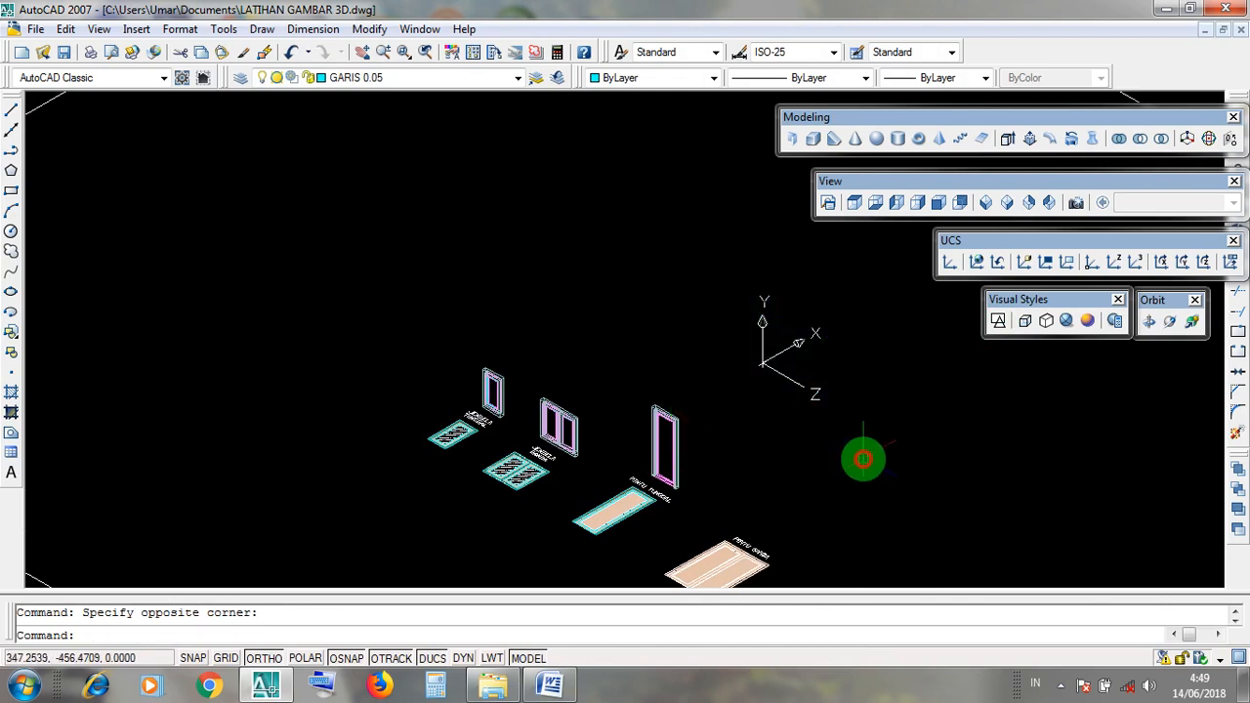
{"action": "left_click", "coordinate": [740, 282]}
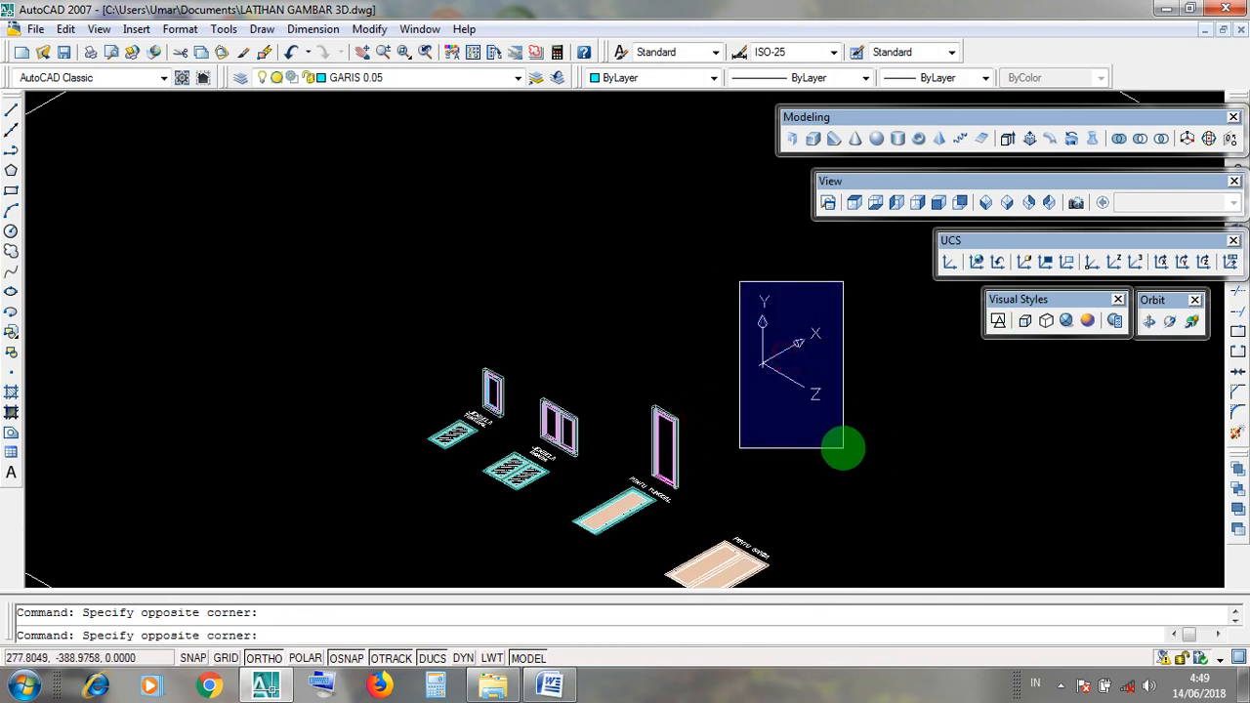
{"action": "left_click", "coordinate": [838, 441]}
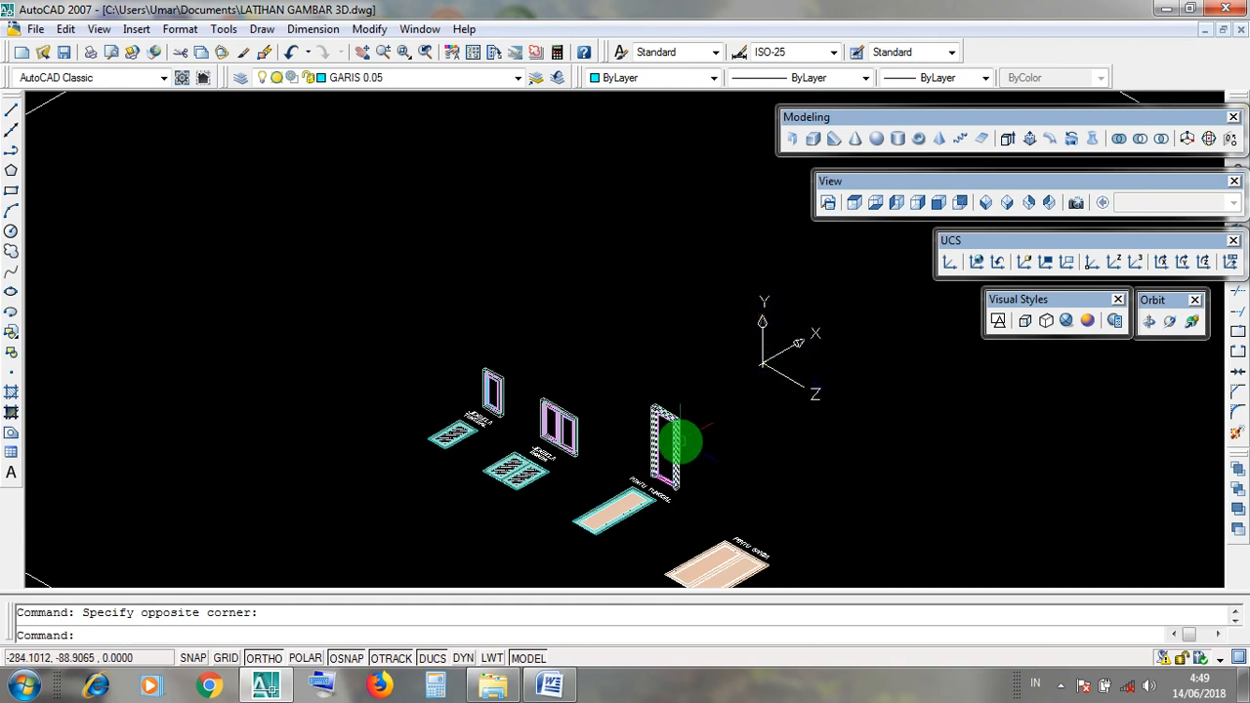
{"action": "left_click", "coordinate": [755, 281]}
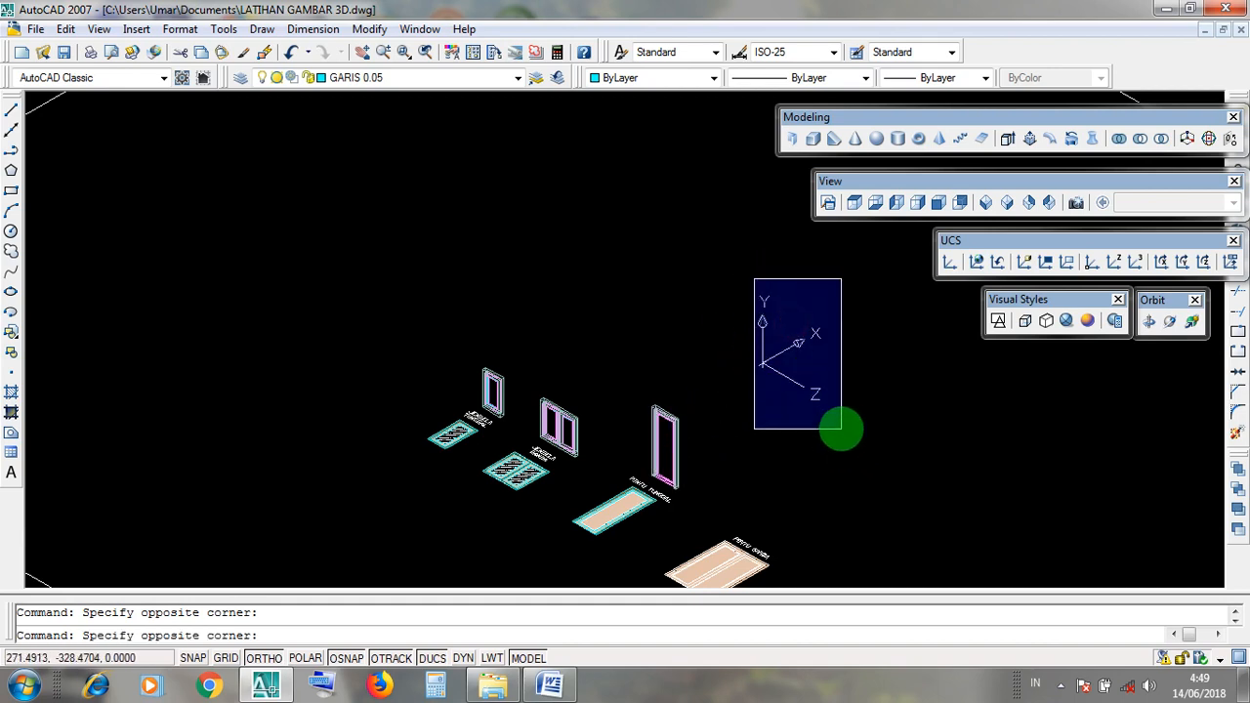
{"action": "left_click", "coordinate": [751, 291]}
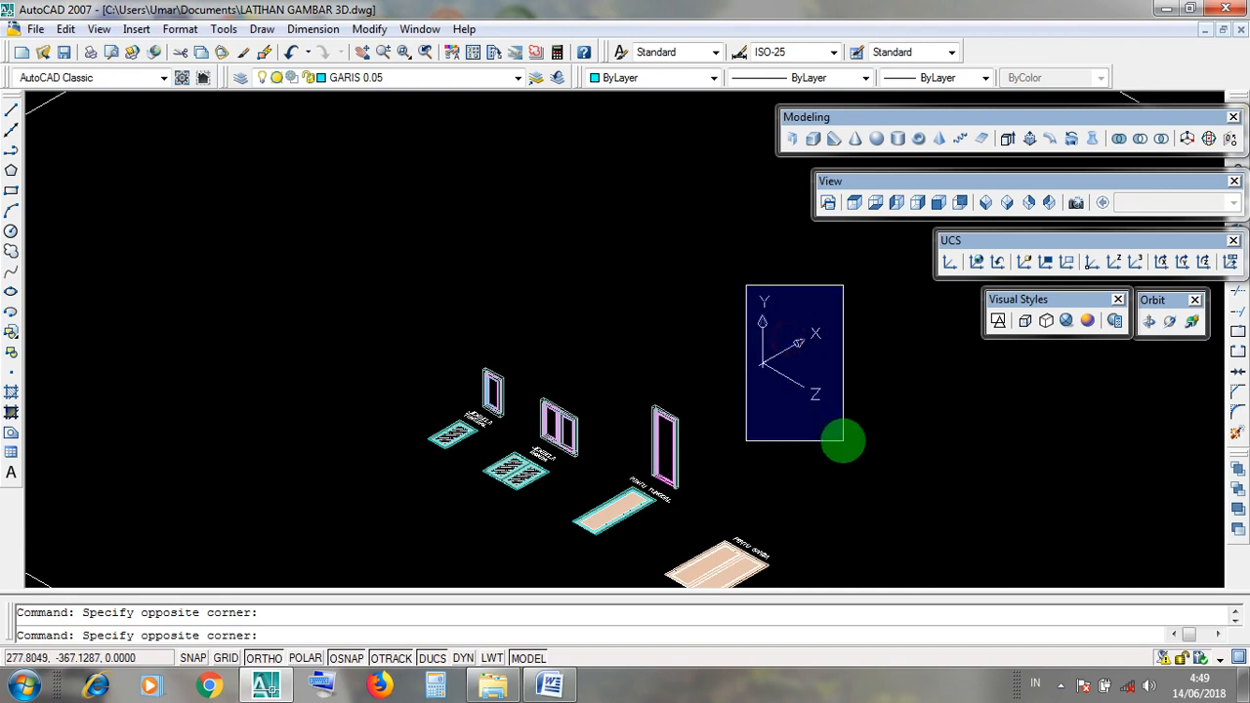
{"action": "left_click", "coordinate": [842, 437]}
{"action": "left_click", "coordinate": [733, 277]}
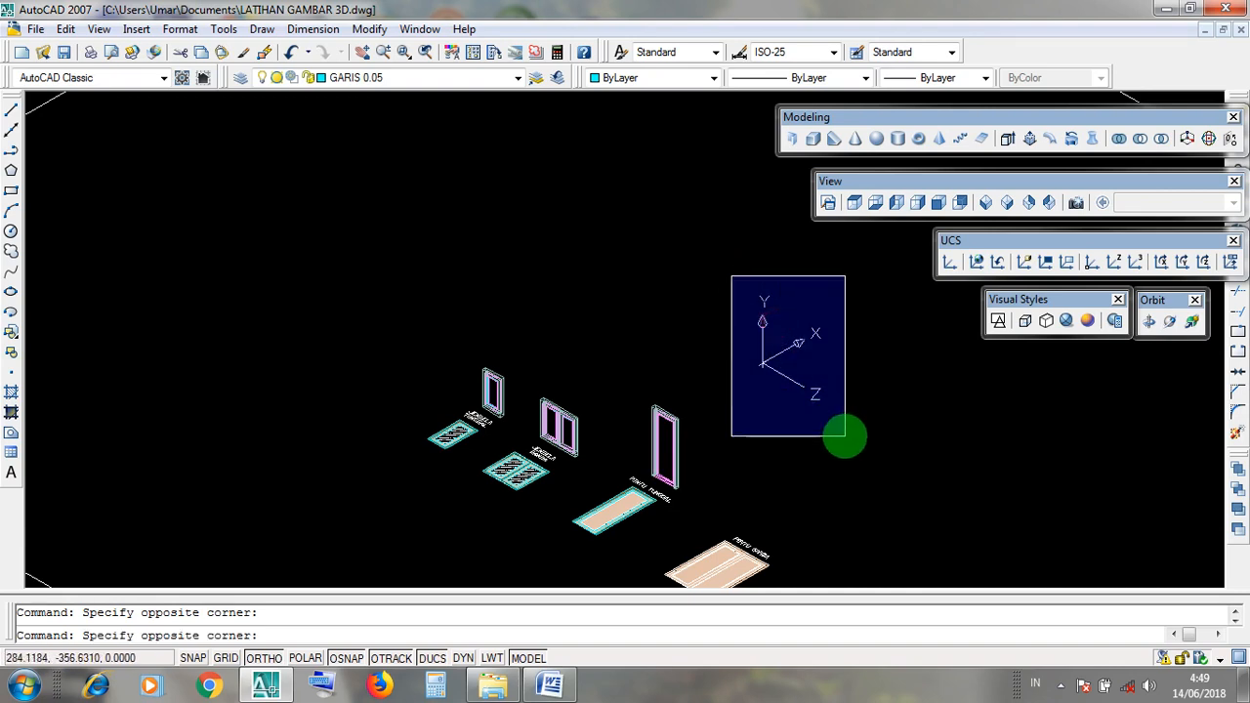
{"action": "left_click", "coordinate": [845, 437]}
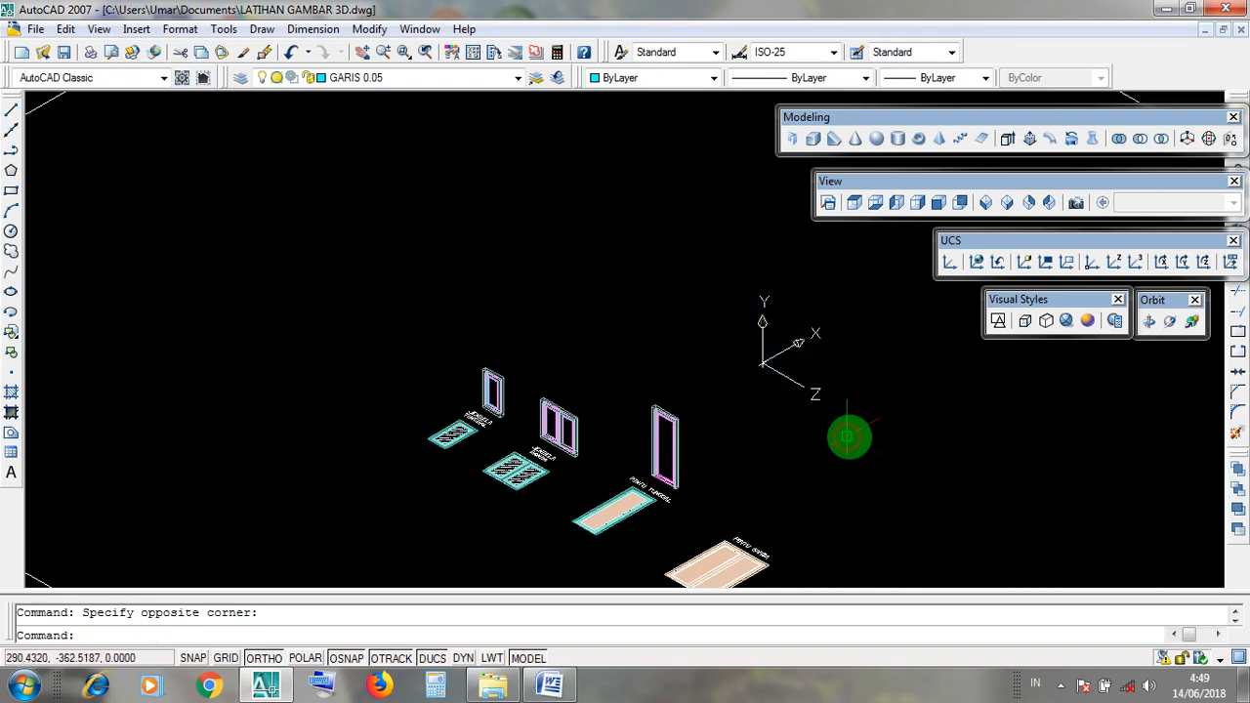
Restore the World UCS in place of the reoriented coordinate system used for rotating the door
{"action": "left_click", "coordinate": [957, 248]}
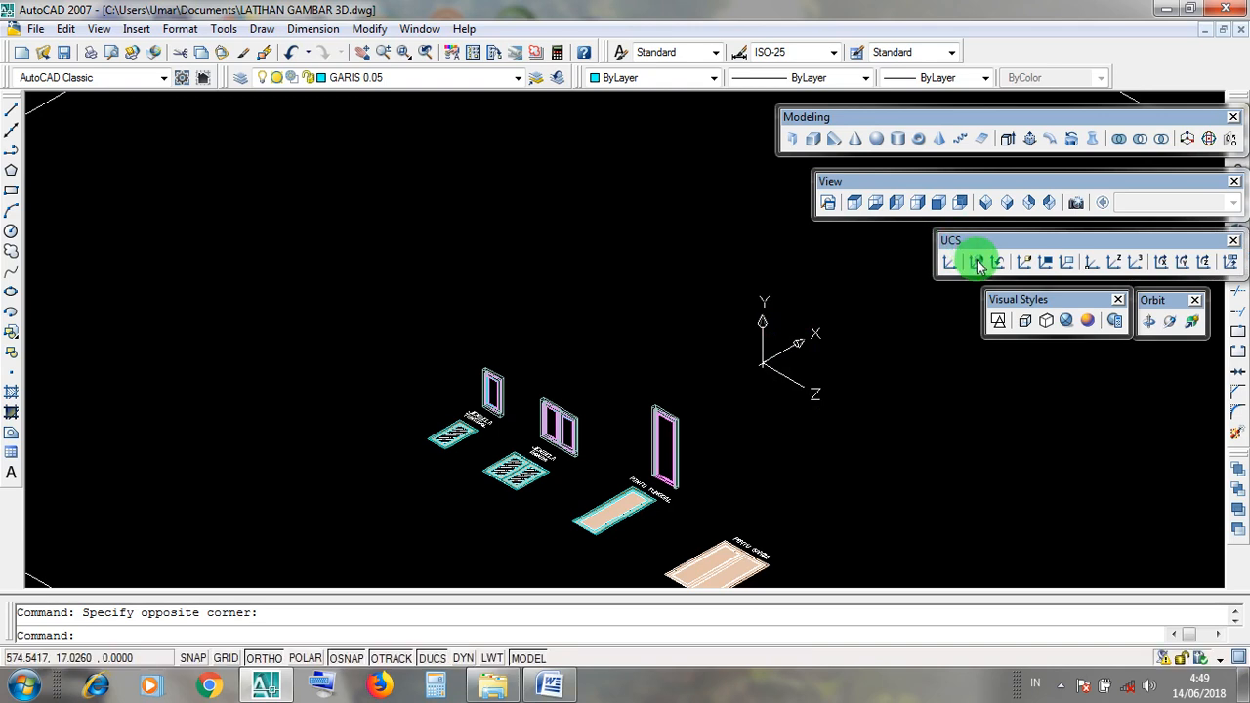
{"action": "left_click", "coordinate": [978, 263]}
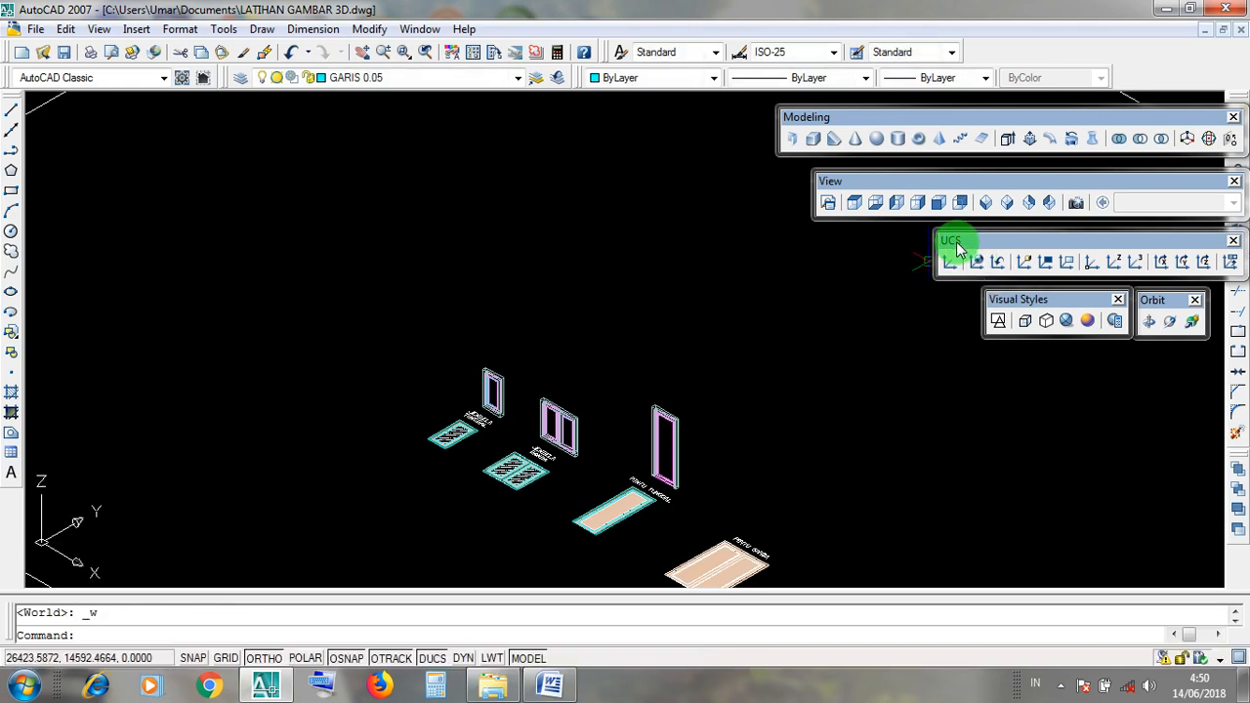
{"action": "left_click", "coordinate": [958, 248]}
{"action": "left_click", "coordinate": [978, 263]}
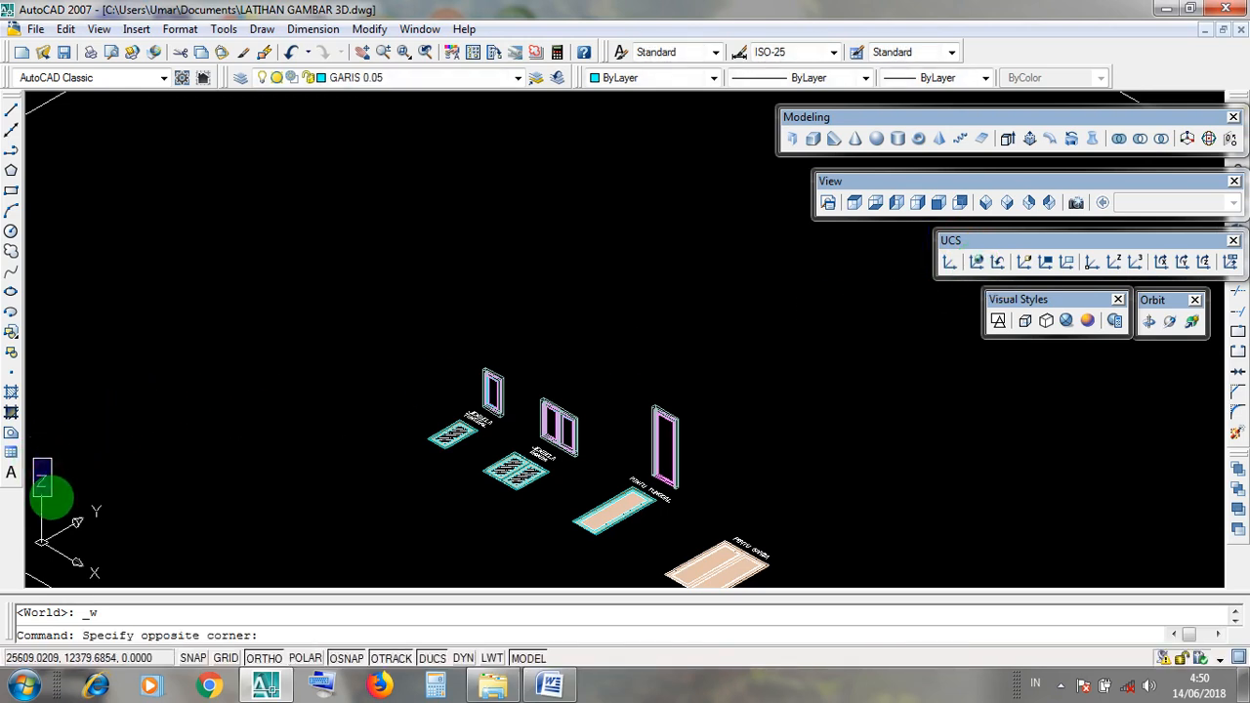
{"action": "left_click", "coordinate": [51, 496]}
Save the LATIHAN GAMBAR 3D.dwg drawing and minimize its window to show the desktop
{"action": "middle_click_drag", "start_coordinate": [365, 505], "coordinate": [280, 410]}
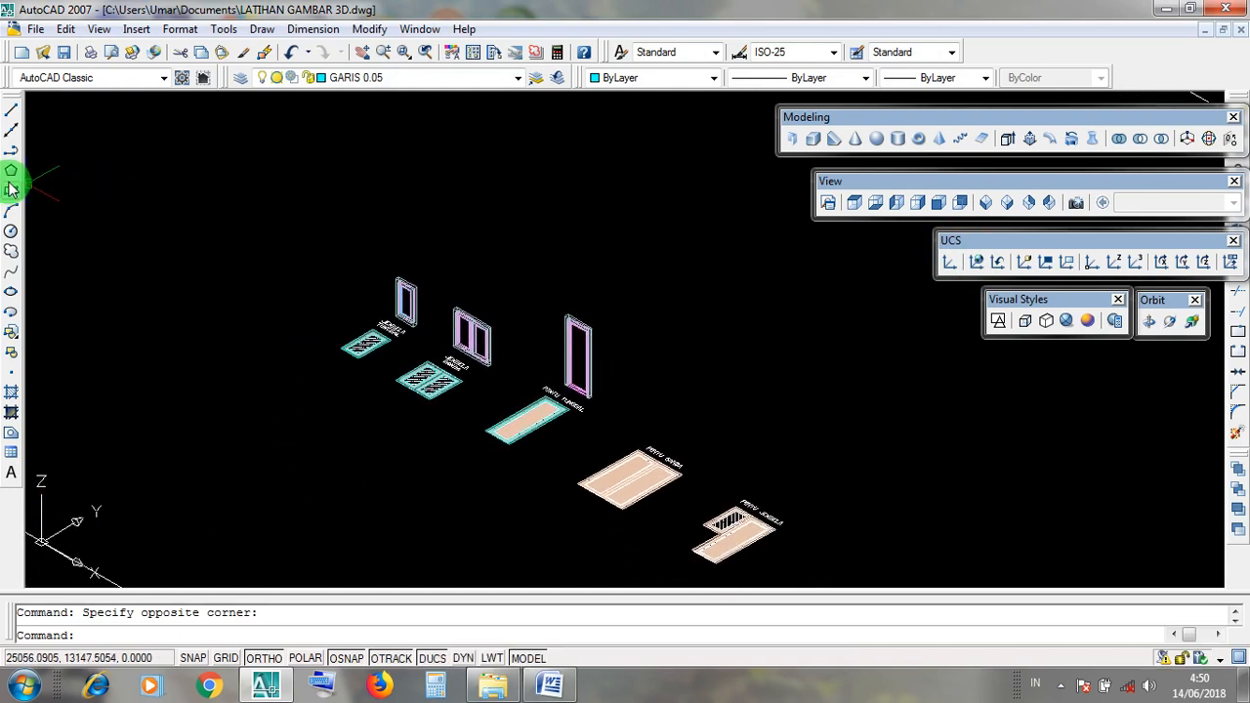
{"action": "left_click", "coordinate": [63, 57]}
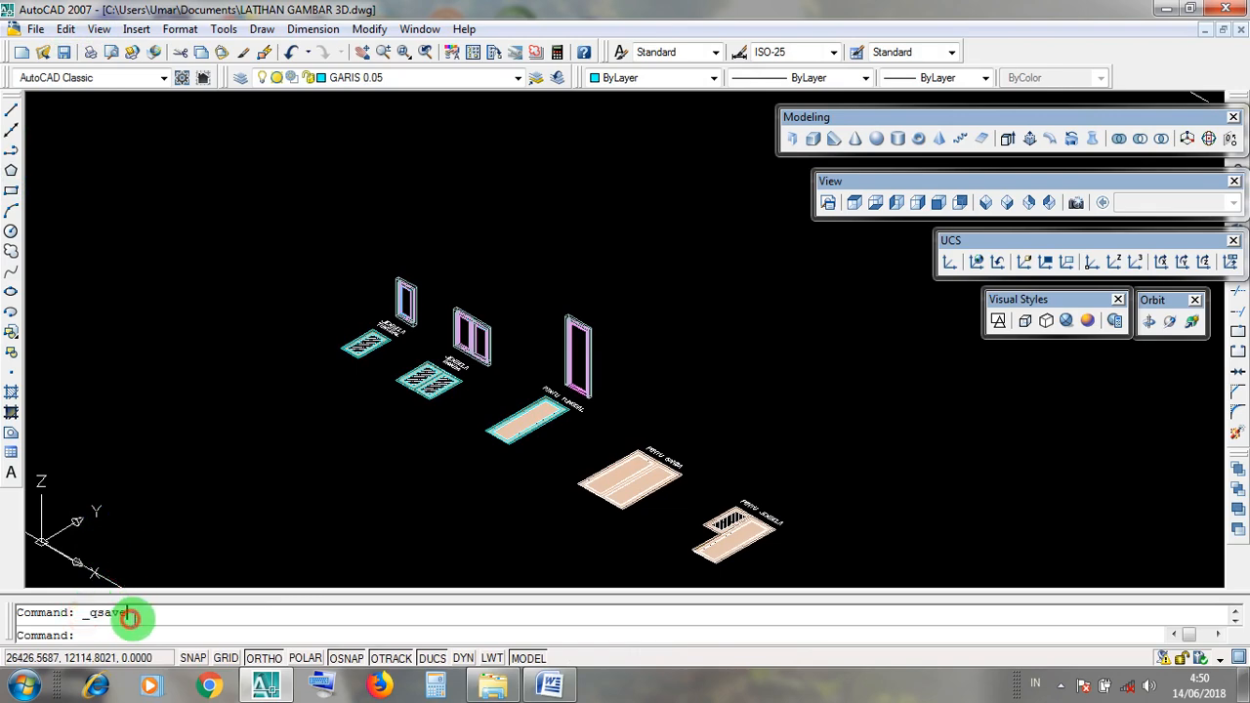
{"action": "left_click", "coordinate": [1170, 9]}
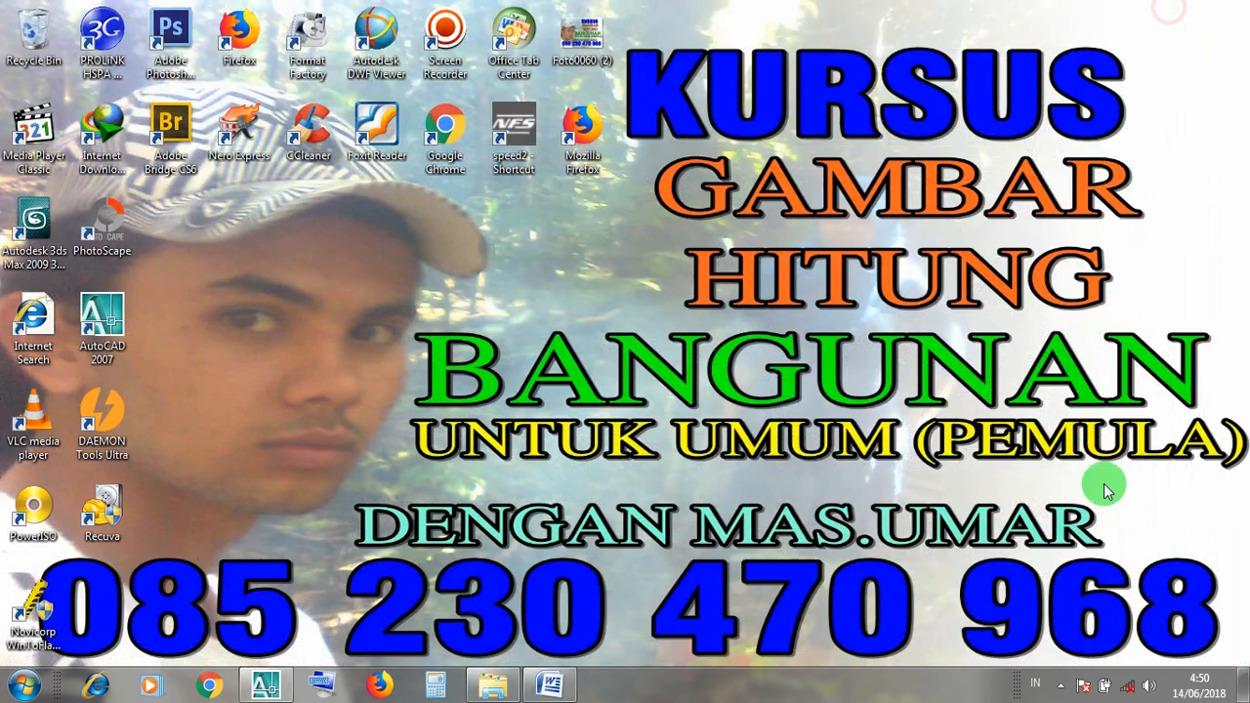
{"action": "left_click", "coordinate": [1056, 690]}
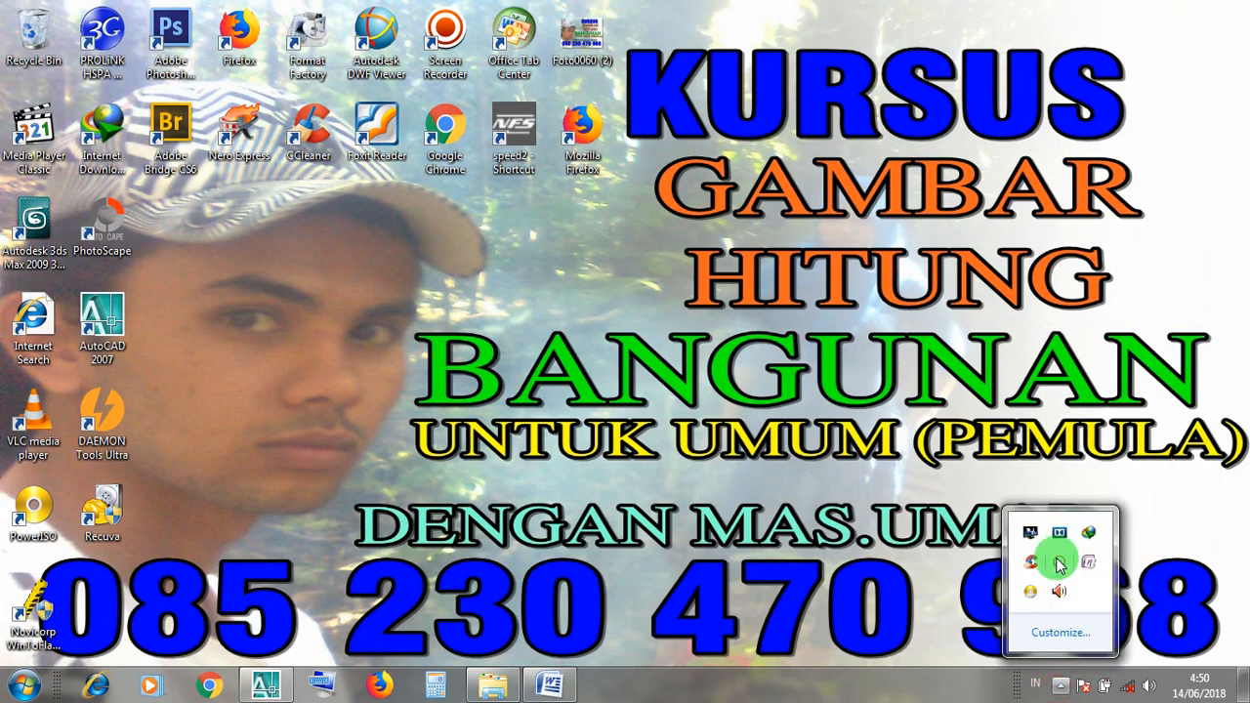
{"action": "right_click", "coordinate": [1053, 559]}
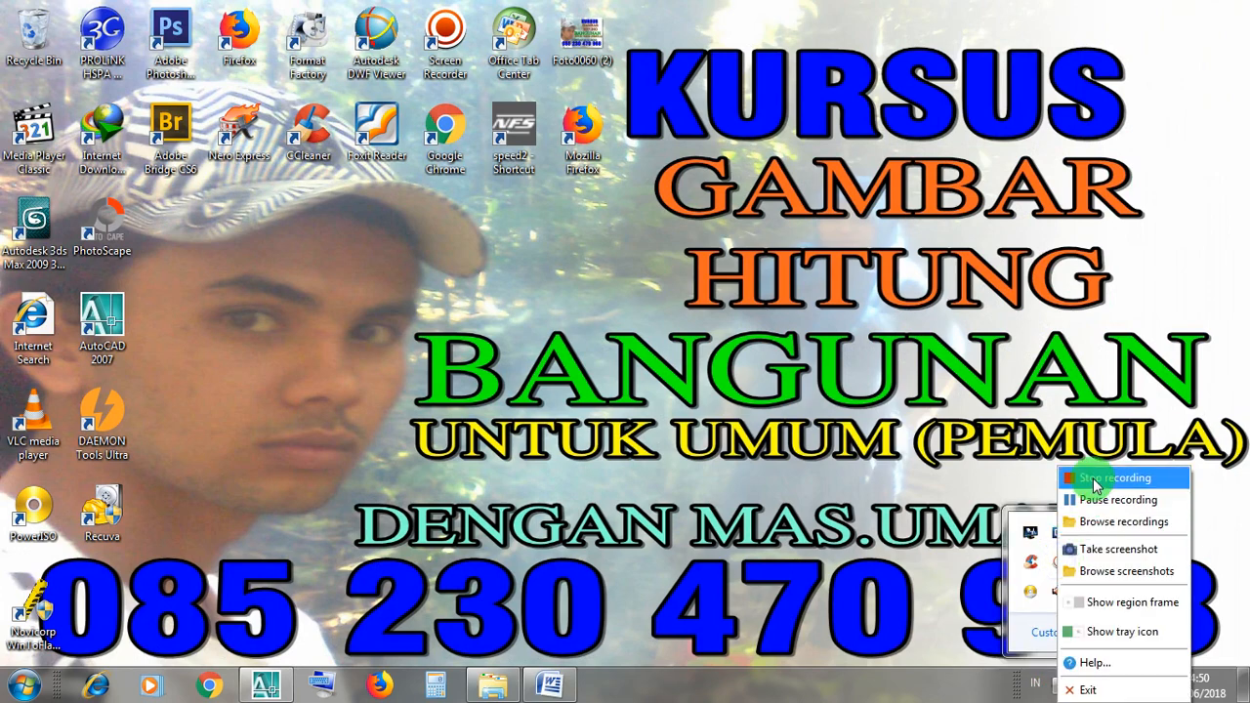